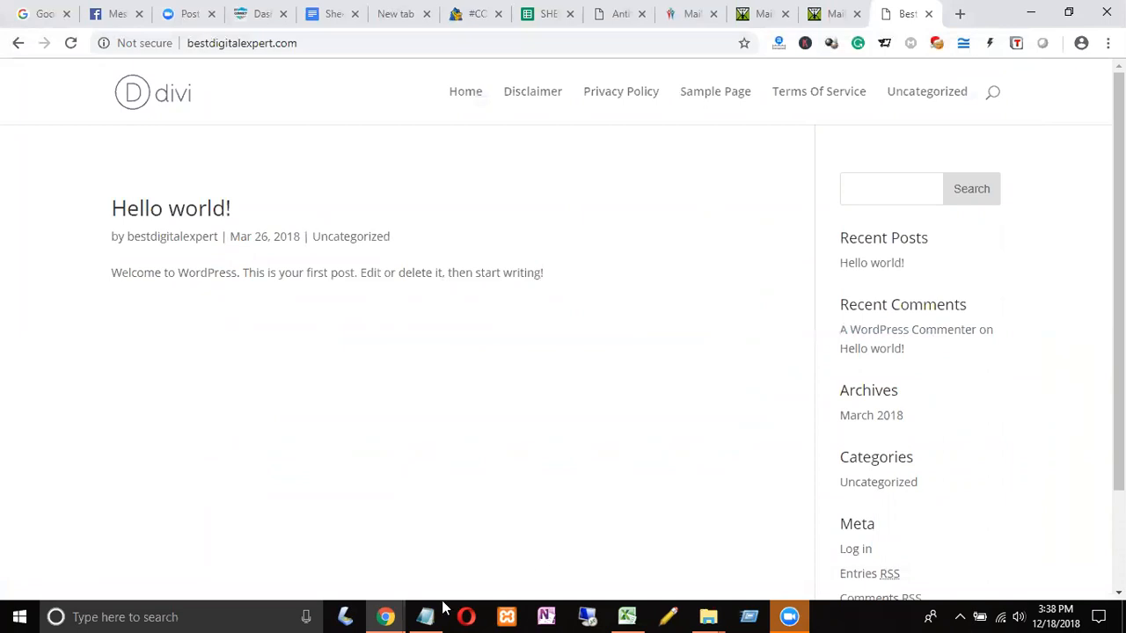
# - Switch to the Bing Ads browser window and show the list of existing campaigns
pyautogui.moveTo(387, 615)
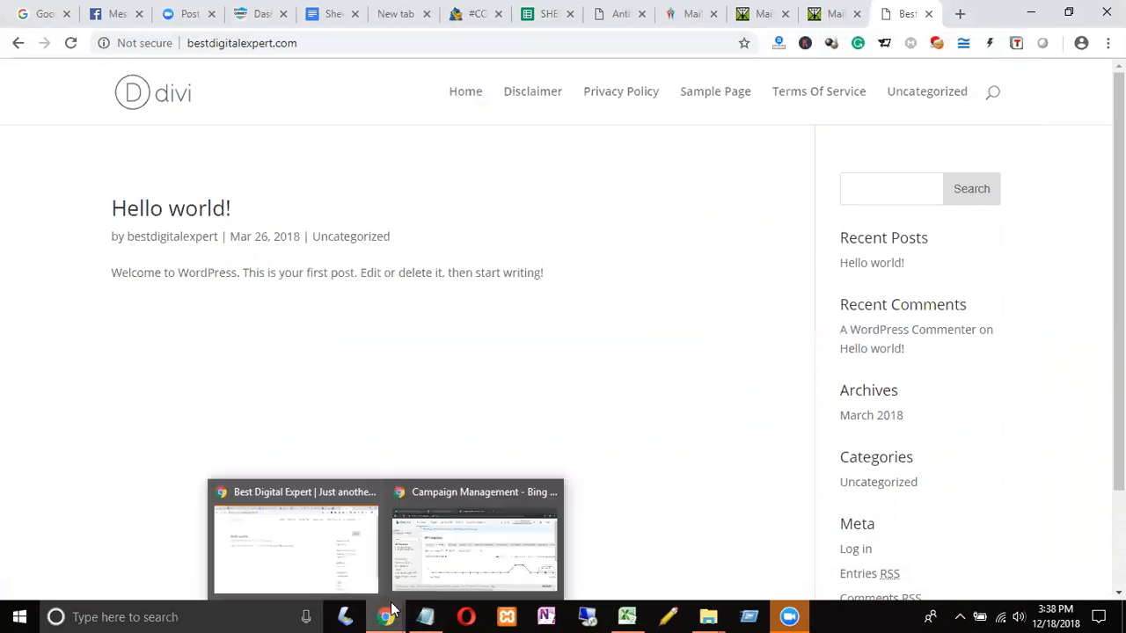
pyautogui.click(421, 564)
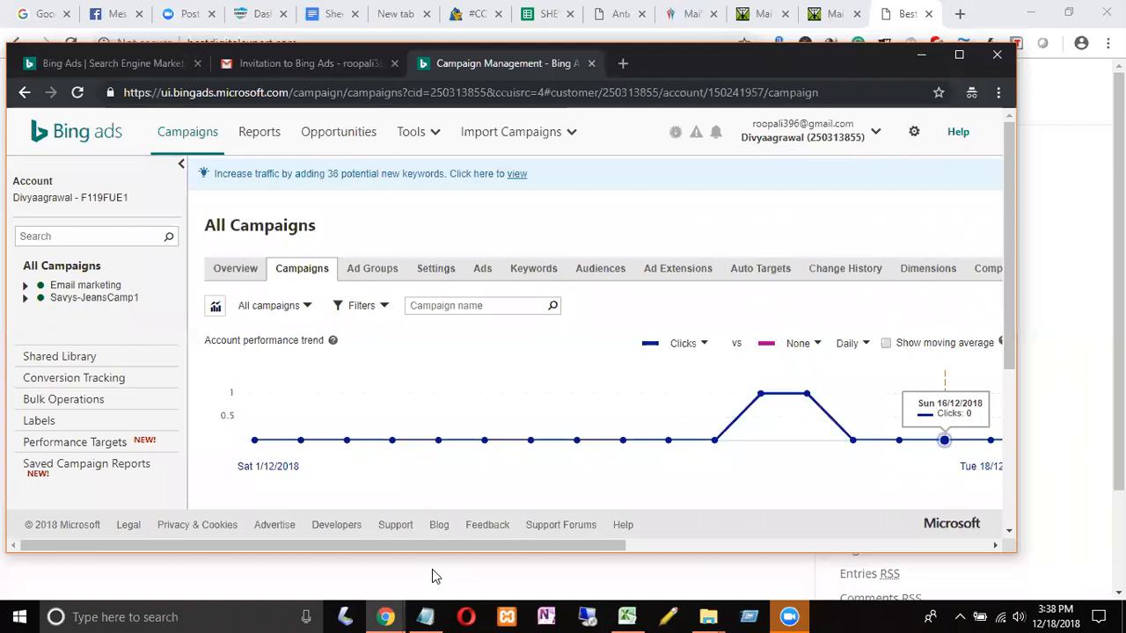
pyautogui.click(1009, 531)
pyautogui.scroll(-1, 971, 507)
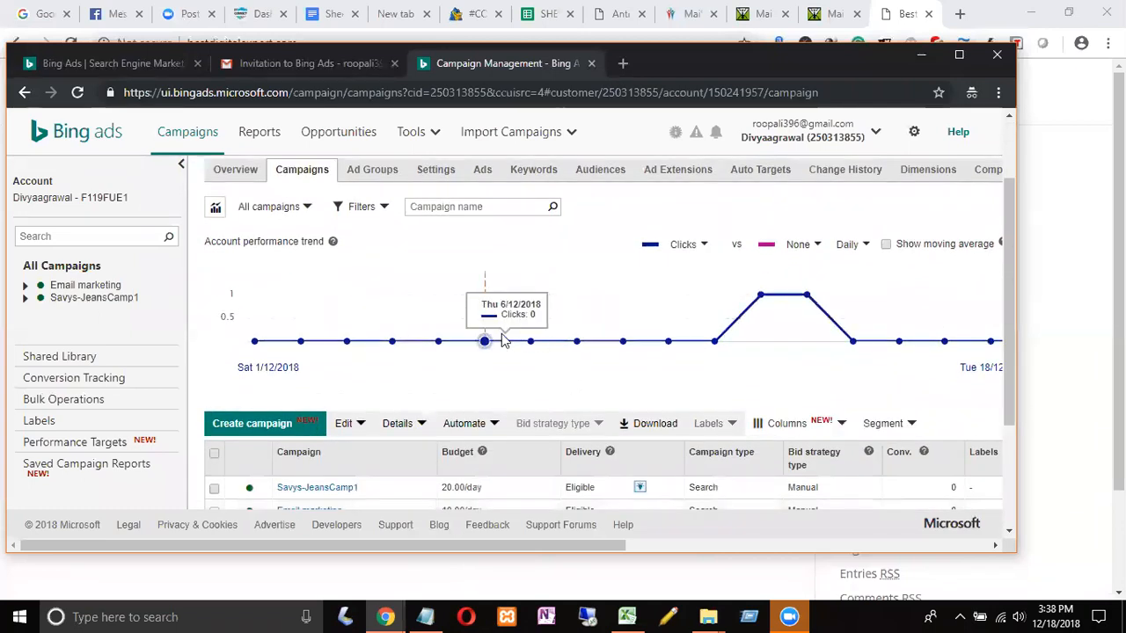
# - Sign out of the Gmail account and close the Gmail and Bing Ads home page tabs
pyautogui.click(134, 56)
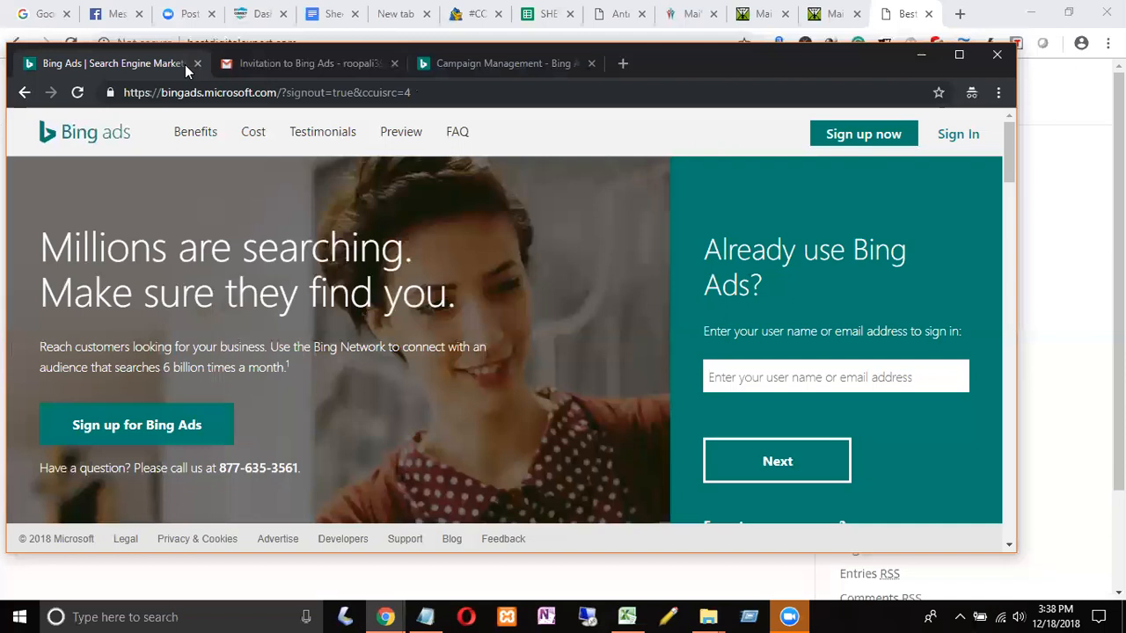
pyautogui.click(197, 64)
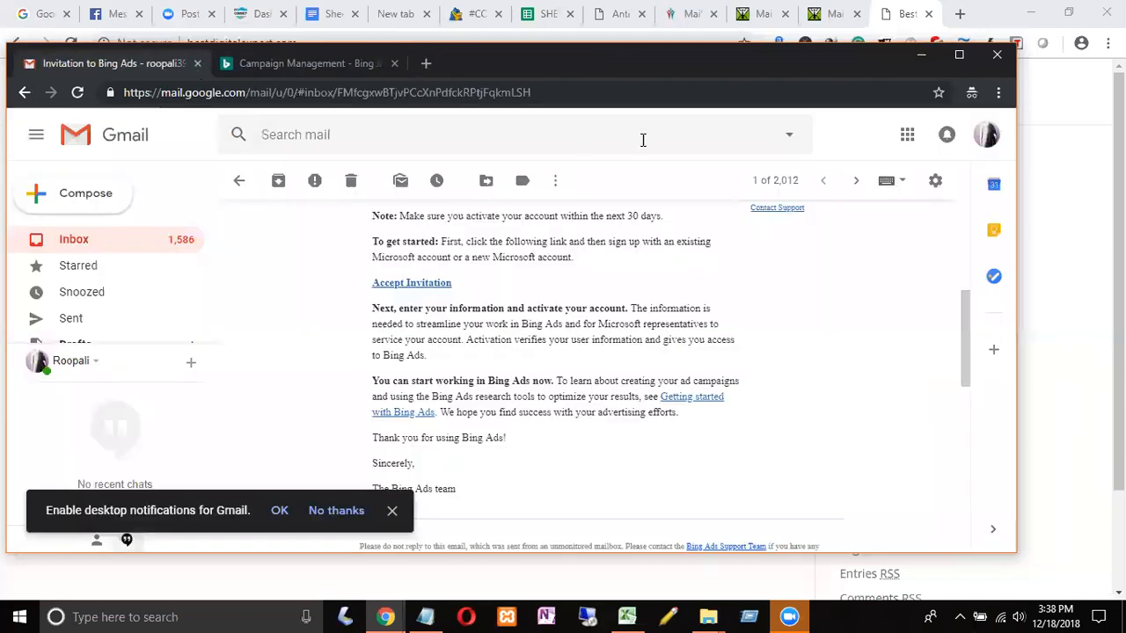
pyautogui.click(987, 139)
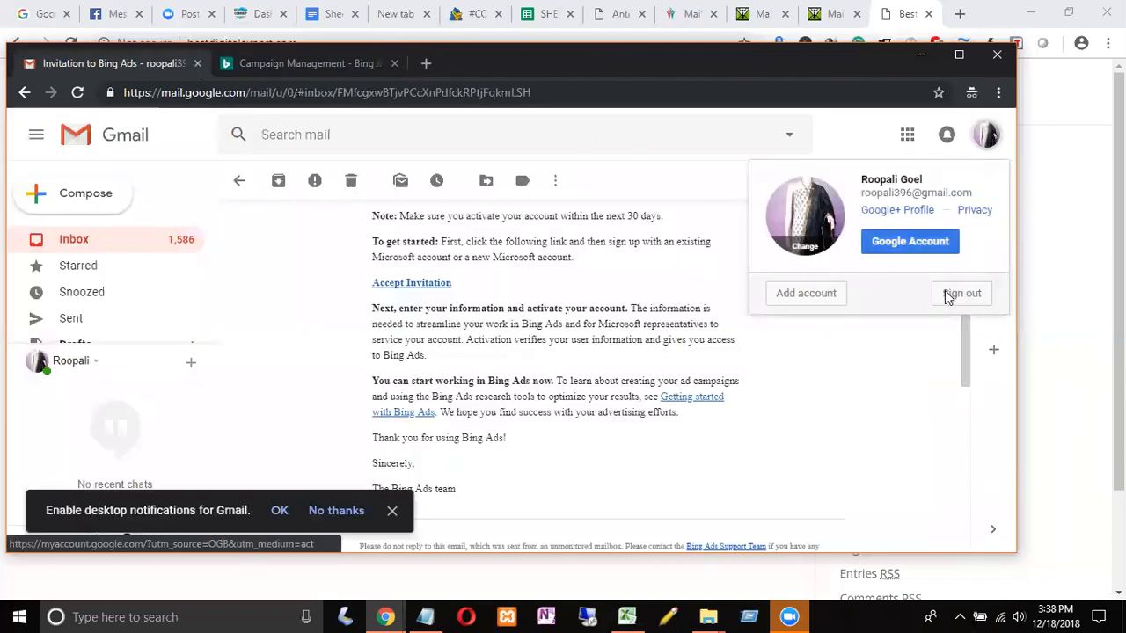
pyautogui.click(957, 296)
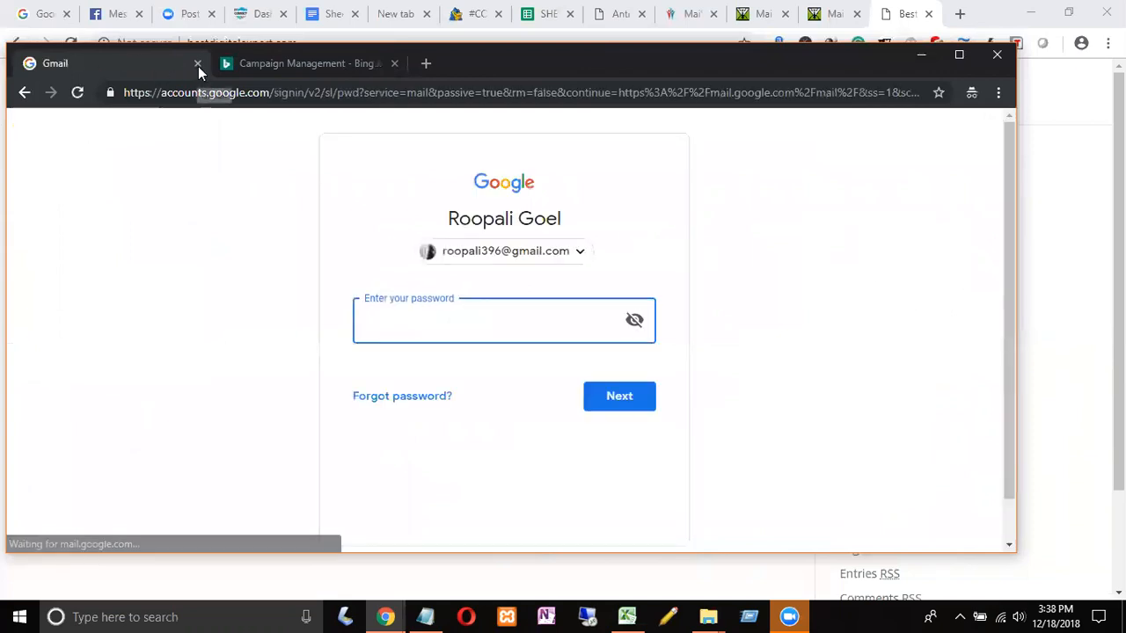
pyautogui.click(197, 63)
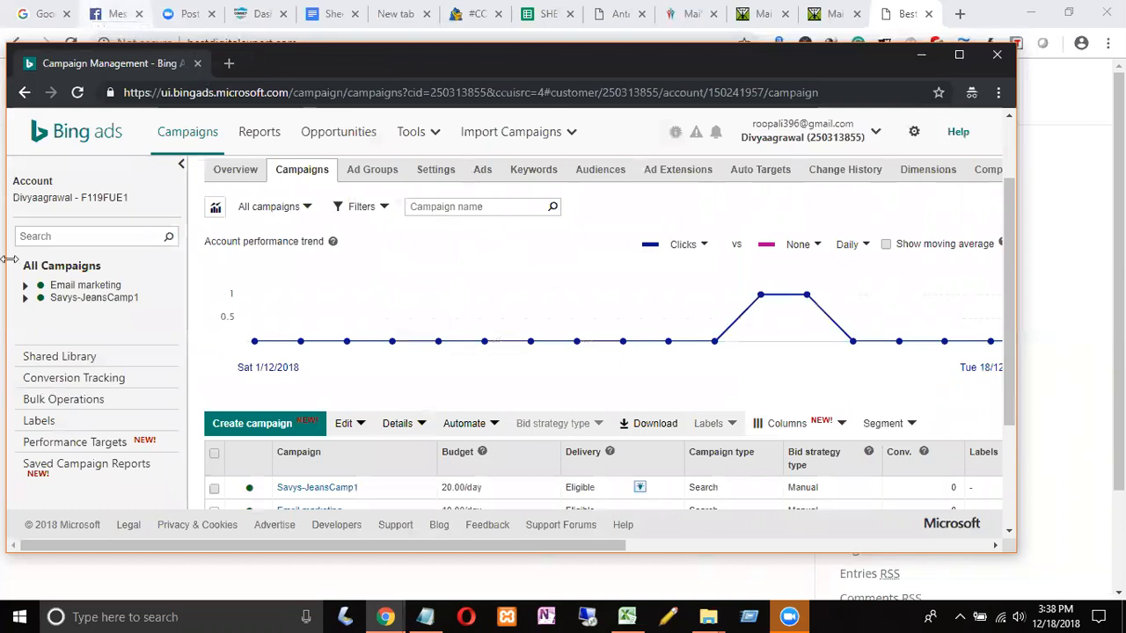
# - Create a campaign with the goal Visits to my website and enter the campaign name #1IIC-DL-$35-US
pyautogui.click(240, 427)
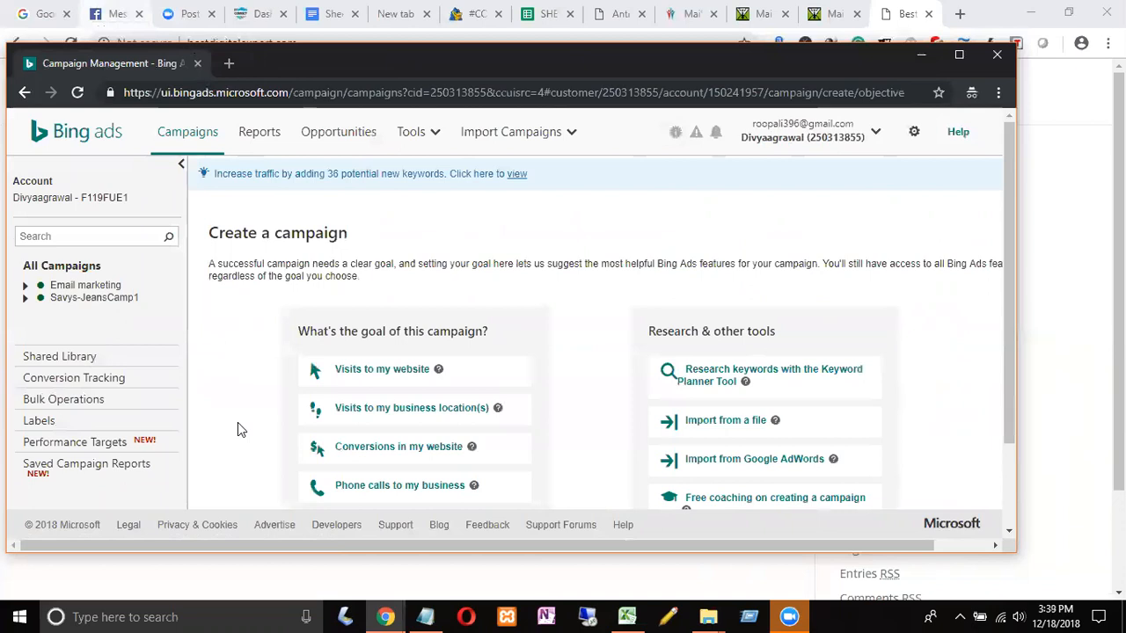
pyautogui.click(366, 373)
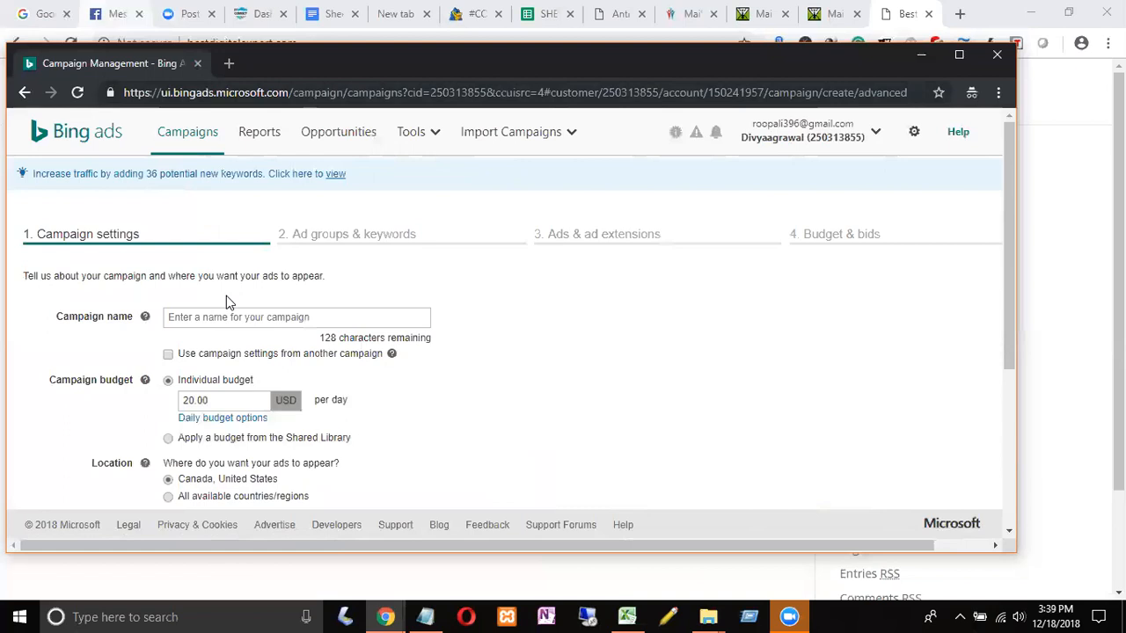
pyautogui.click(218, 313)
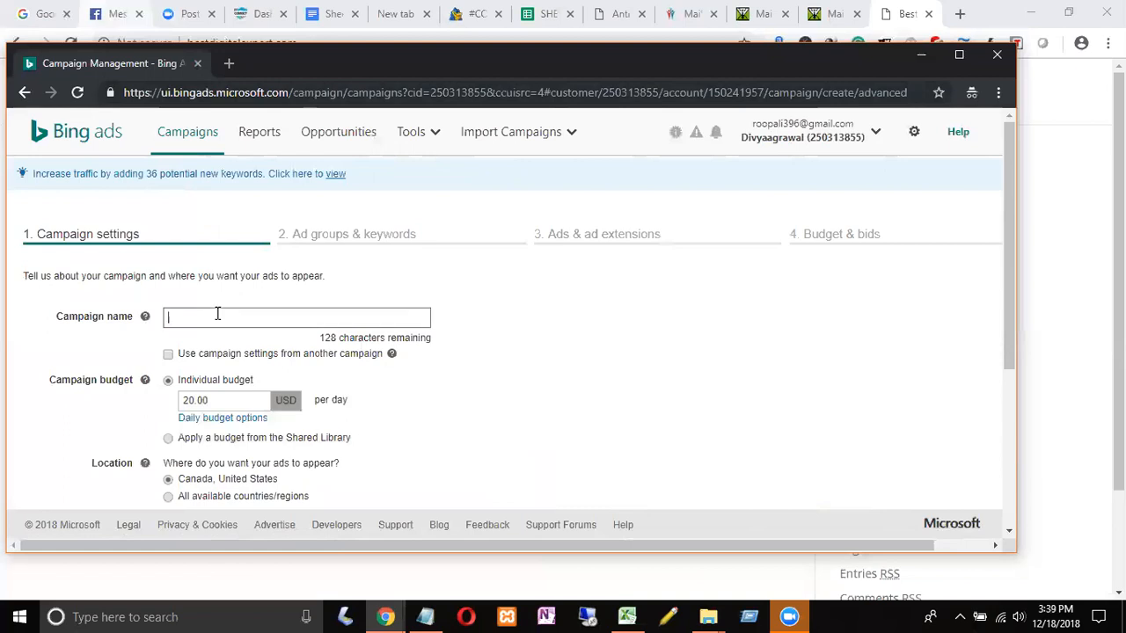
pyautogui.write('#1l')
pyautogui.write('IC-')
pyautogui.write('D')
pyautogui.write('L-SE')
pyautogui.write('5')
pyautogui.write('-US')
# - Switch to the affiliate network dashboard, open the Inbox Inner Circle offer from My Offers and check its targeted countries
pyautogui.click(250, 13)
pyautogui.scroll(-4, 297, 206)
pyautogui.scroll(4, 299, 205)
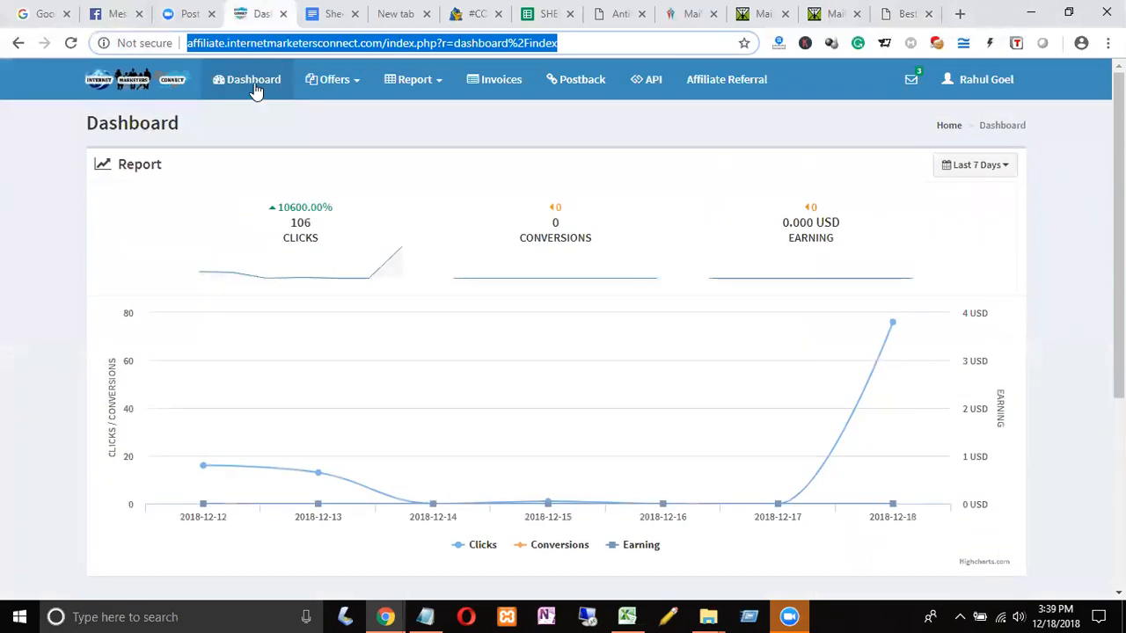
pyautogui.click(333, 83)
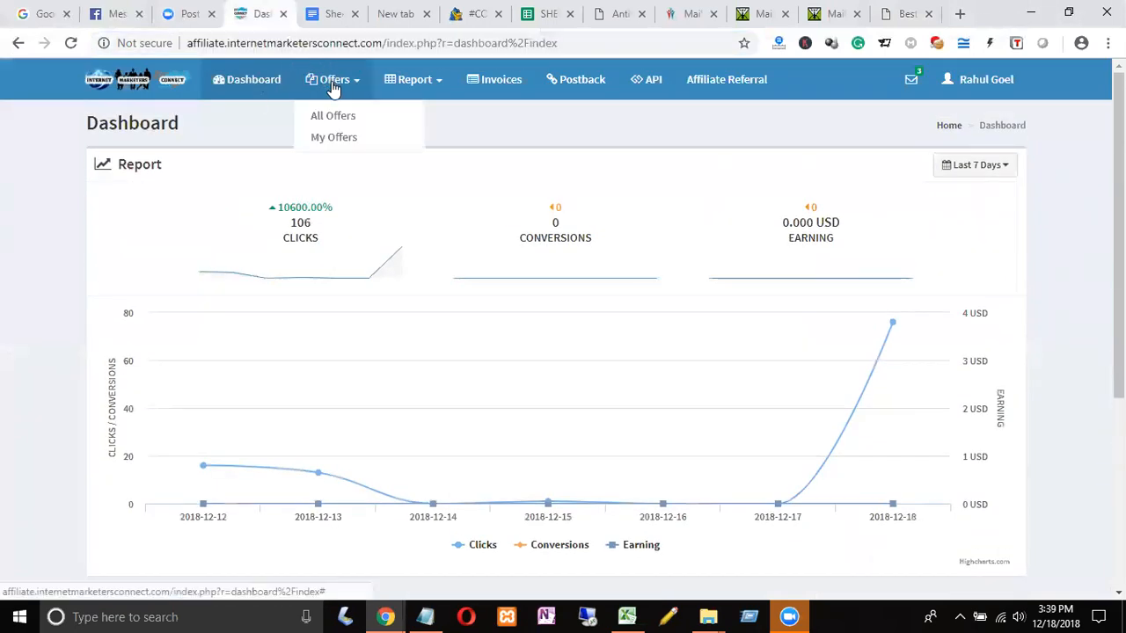
pyautogui.click(327, 136)
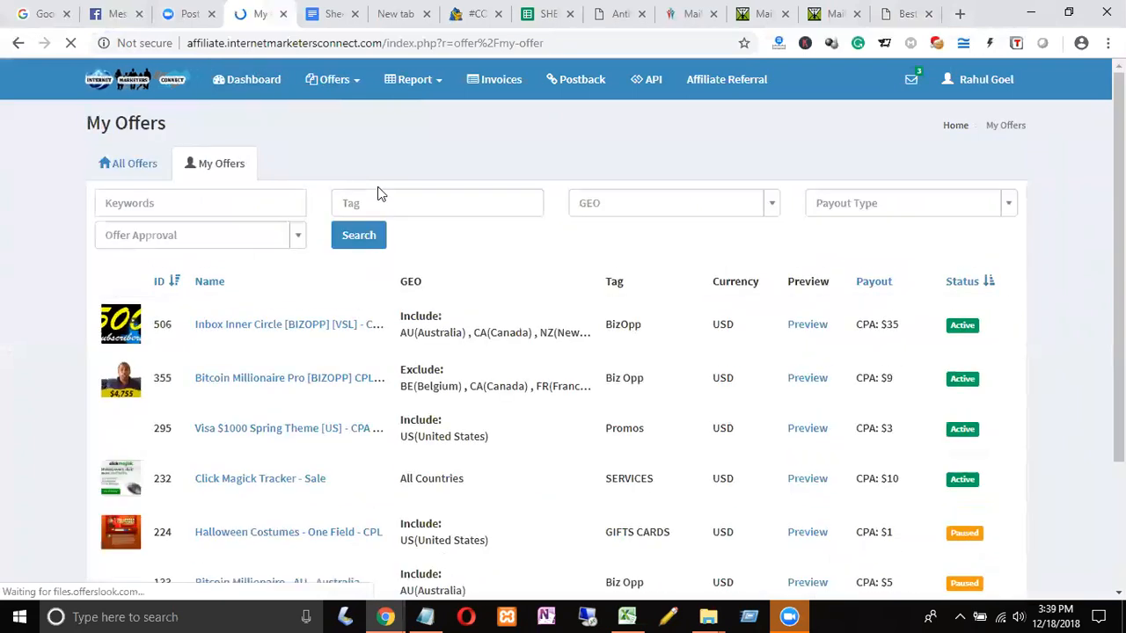
pyautogui.click(305, 325)
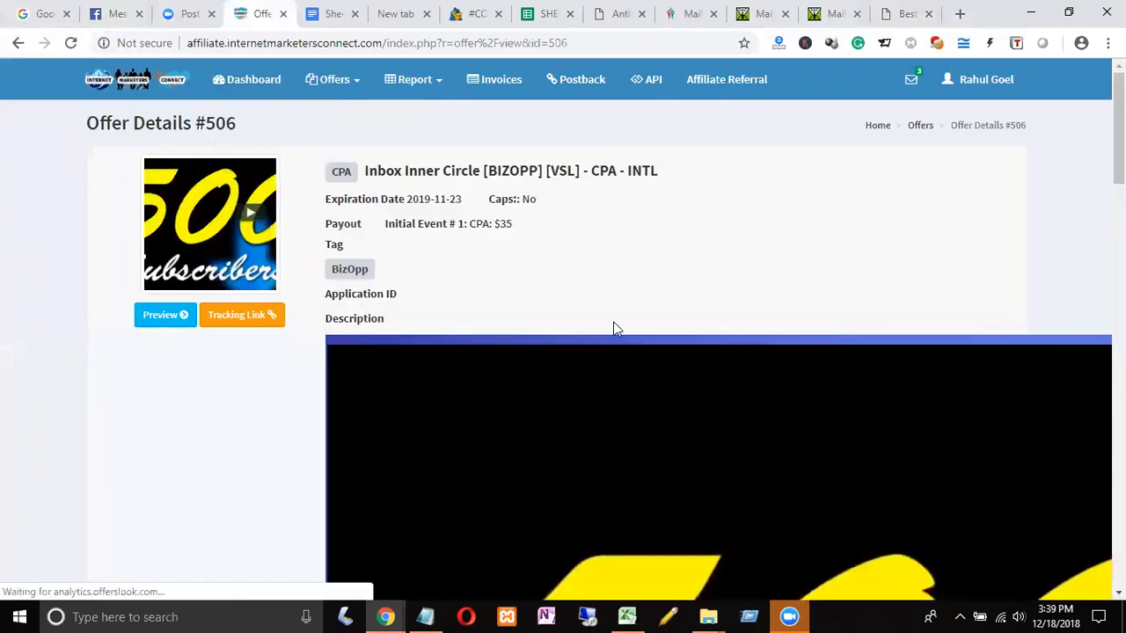
pyautogui.scroll(-3, 613, 326)
pyautogui.scroll(-8, 614, 328)
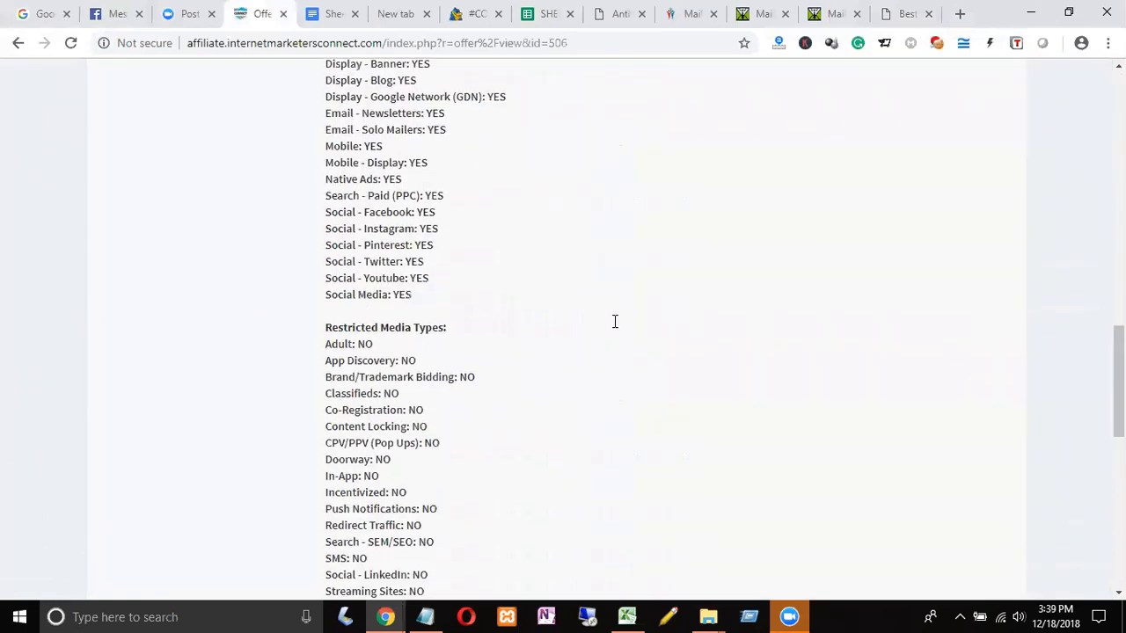
pyautogui.scroll(-5, 615, 322)
pyautogui.scroll(-3, 615, 322)
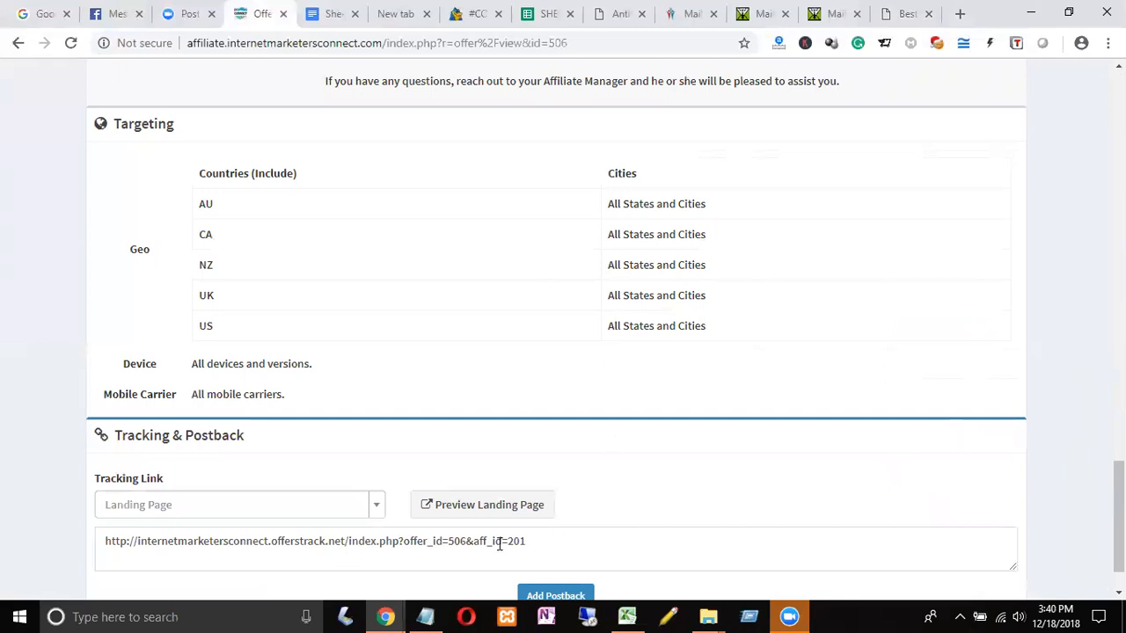
# - Return to the Bing Ads campaign settings and extend the campaign name with -Ca-AUS-NZ-UK
pyautogui.moveTo(390, 616)
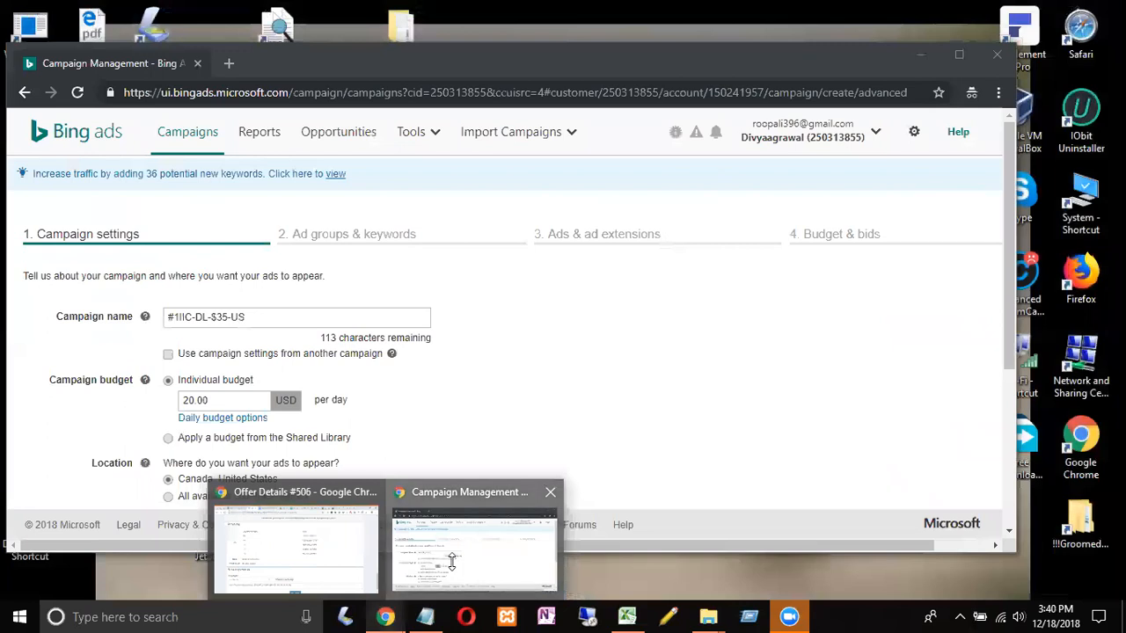
pyautogui.click(452, 563)
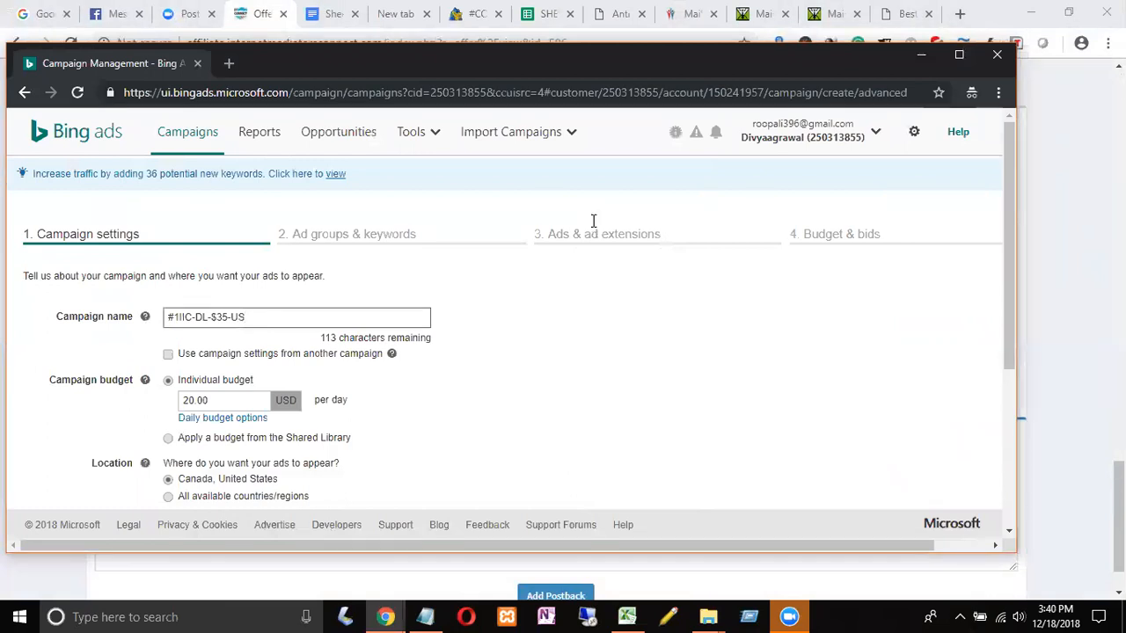
pyautogui.write('-Ca-AUS-NZ-')
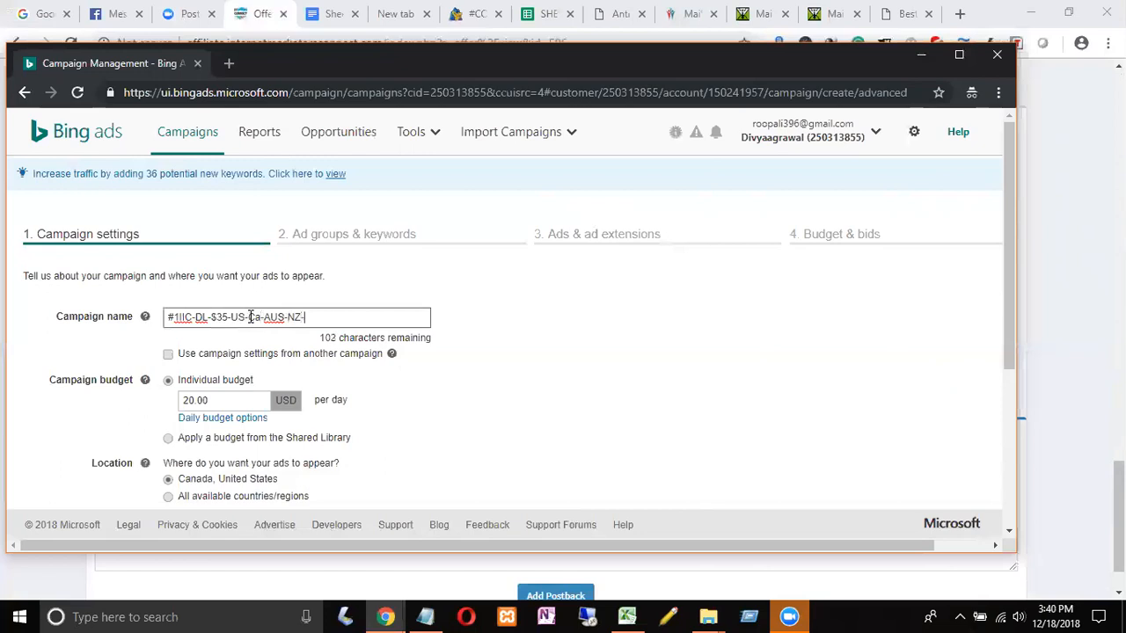
pyautogui.write('UK')
# - Set the campaign's individual budget to 5.00 USD per day
pyautogui.click(190, 400)
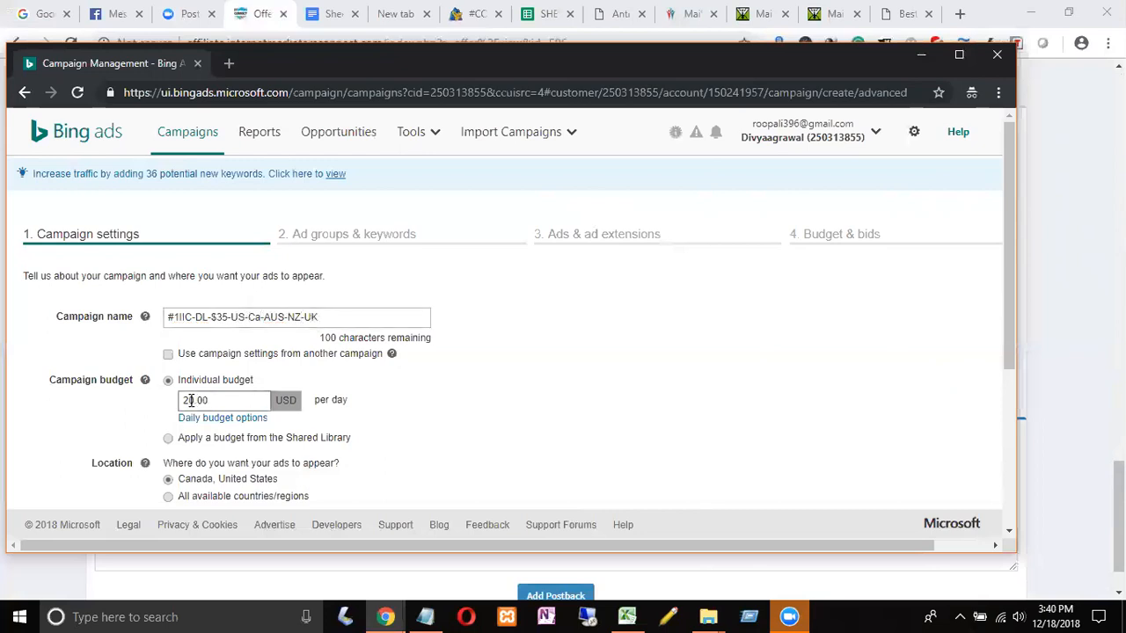
pyautogui.press('BackSpace')
pyautogui.press('BackSpace')
pyautogui.write('5')
# - Set the campaign to use specific locations and target the country Australia
pyautogui.click(167, 497)
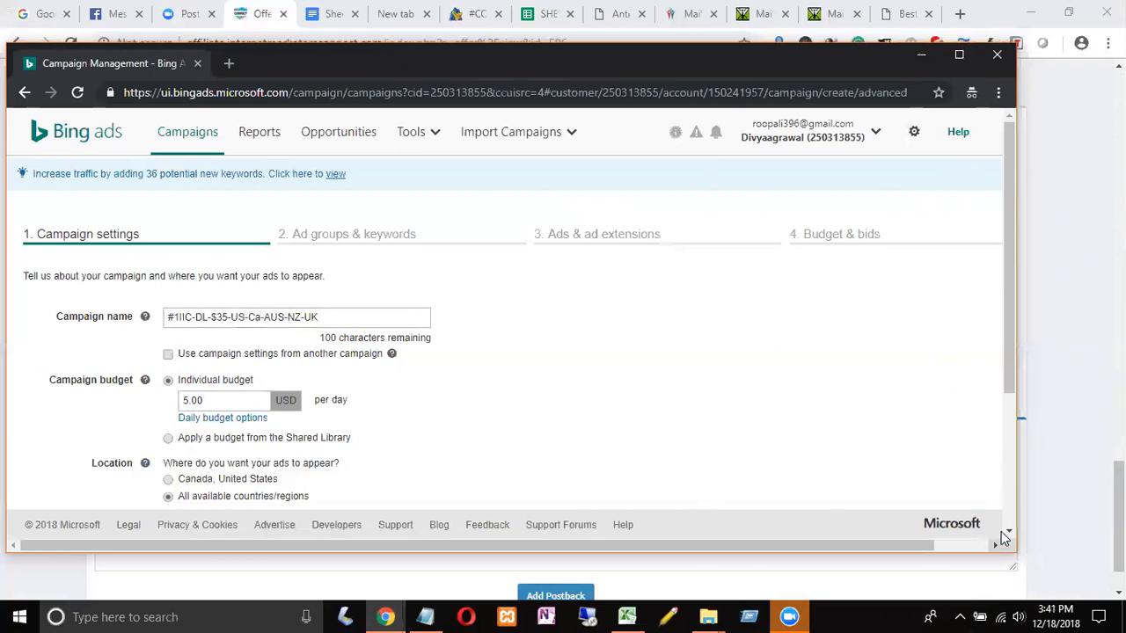
pyautogui.click(1008, 535)
pyautogui.click(1009, 535)
pyautogui.click(1009, 535)
pyautogui.click(1008, 535)
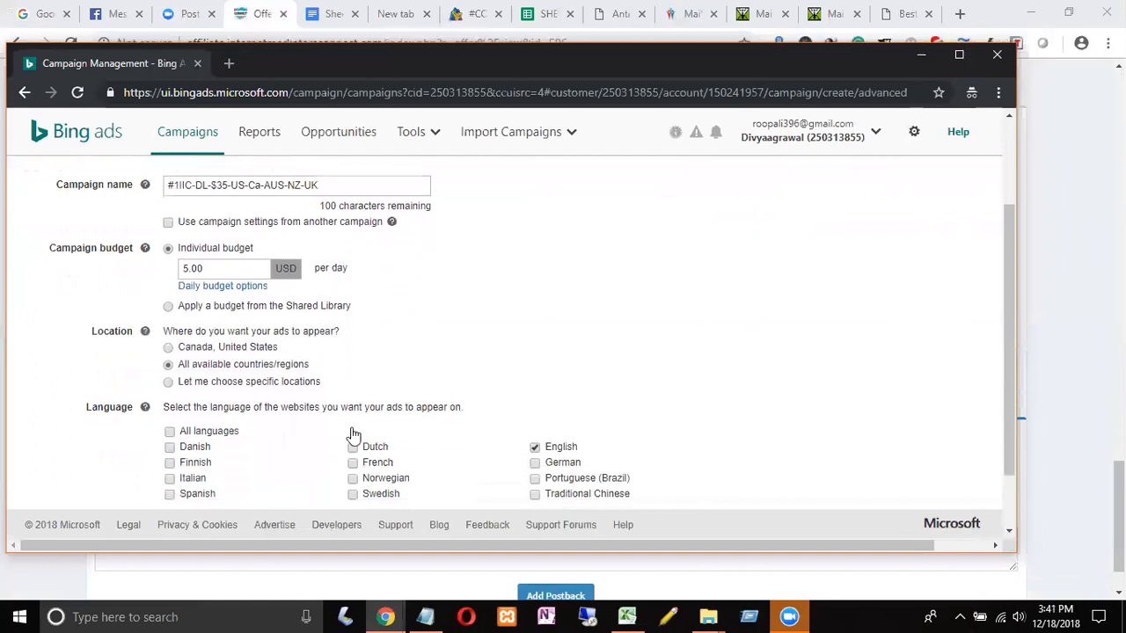
pyautogui.click(168, 382)
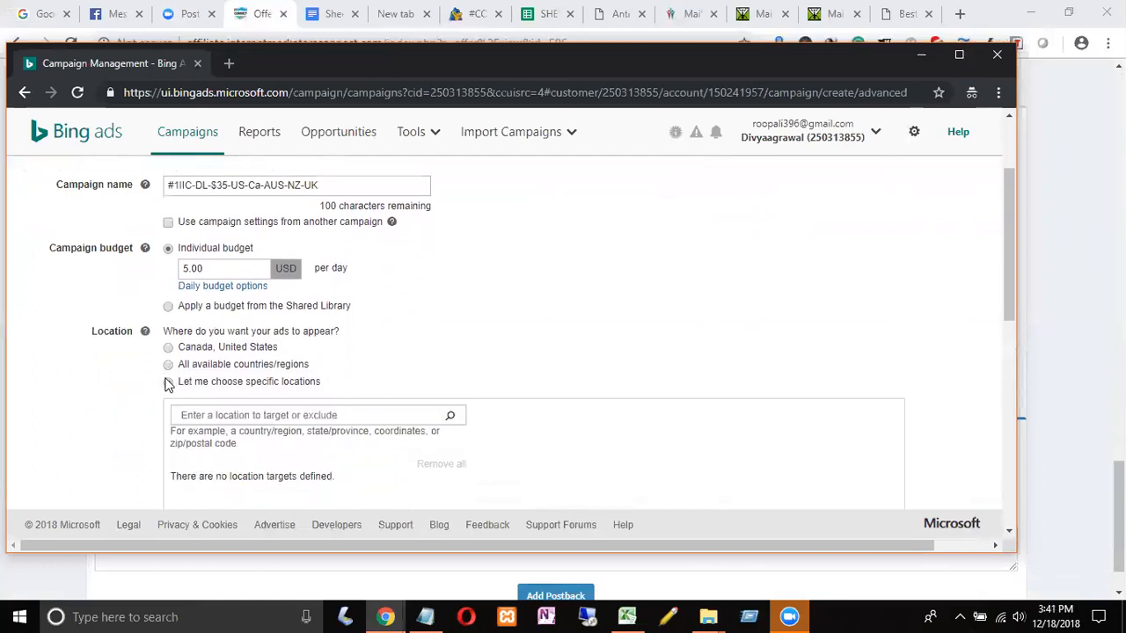
pyautogui.click(234, 409)
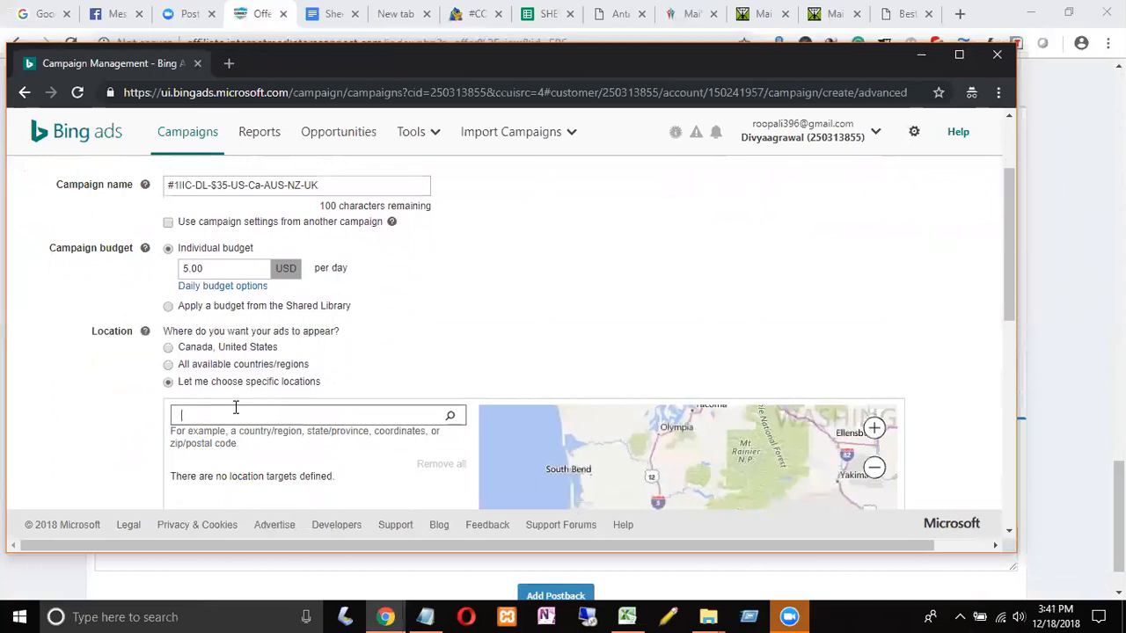
pyautogui.write('a')
pyautogui.press('BackSpace')
pyautogui.write('Austral')
pyautogui.click(448, 424)
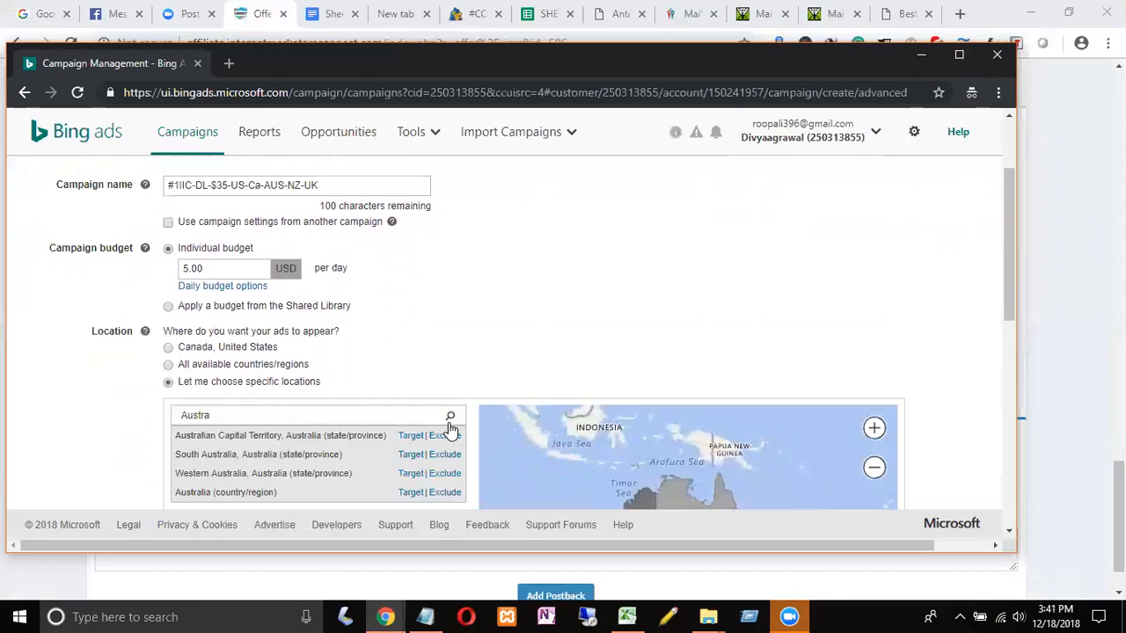
pyautogui.click(410, 497)
# - Search the ad locations for New Z and target the country New Zealand
pyautogui.click(301, 419)
pyautogui.write('Newzel')
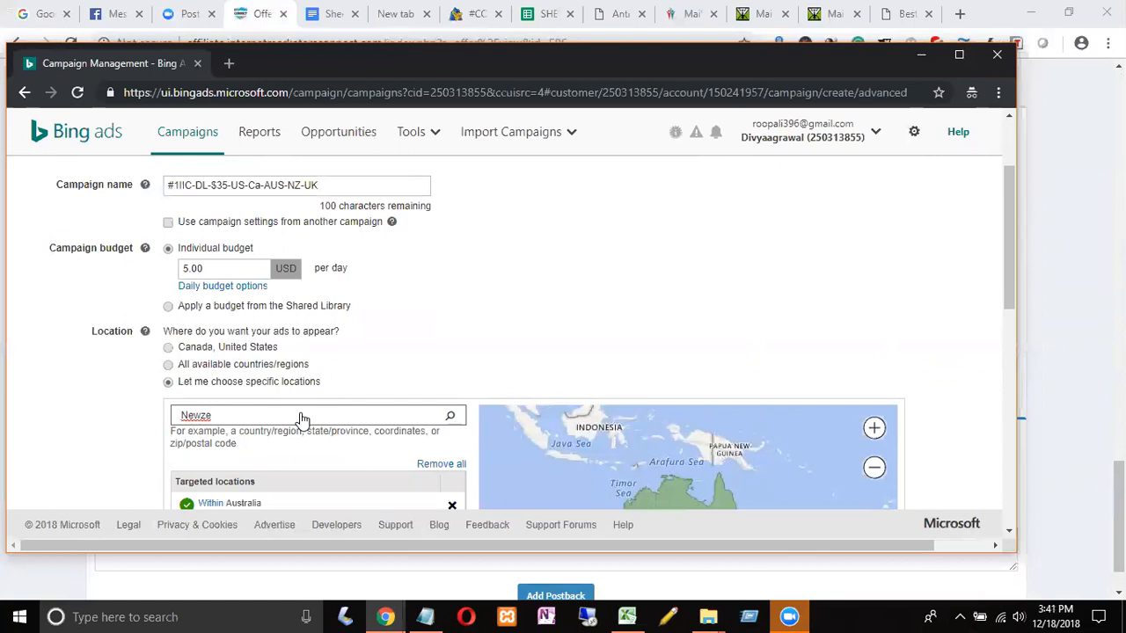
pyautogui.press('BackSpace')
pyautogui.press('BackSpace')
pyautogui.write('Z')
pyautogui.click(450, 415)
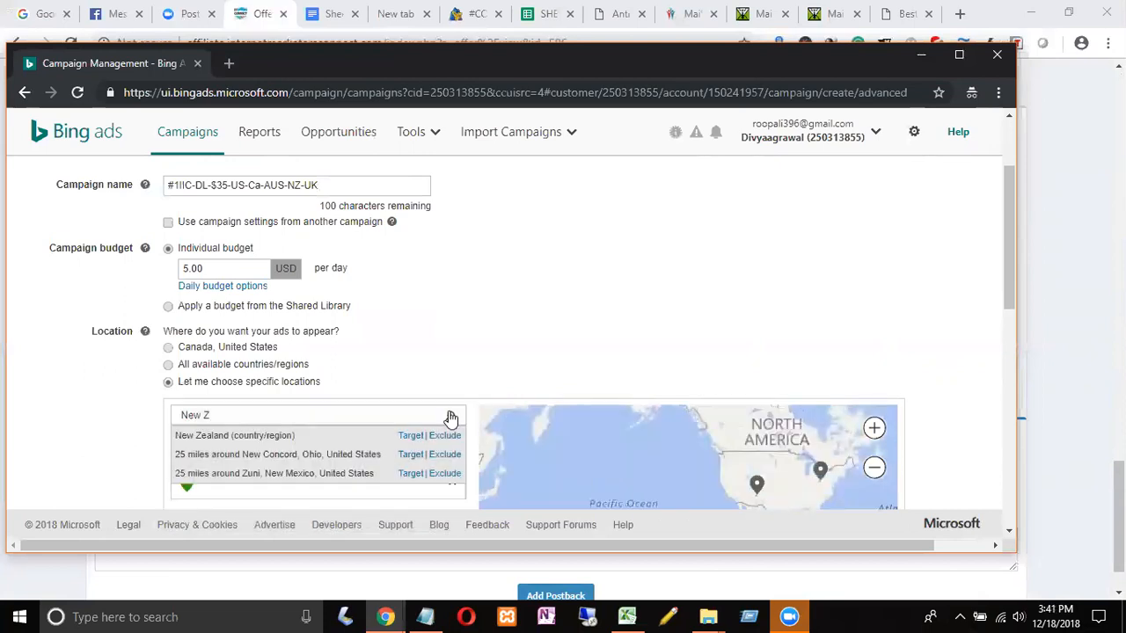
pyautogui.click(410, 436)
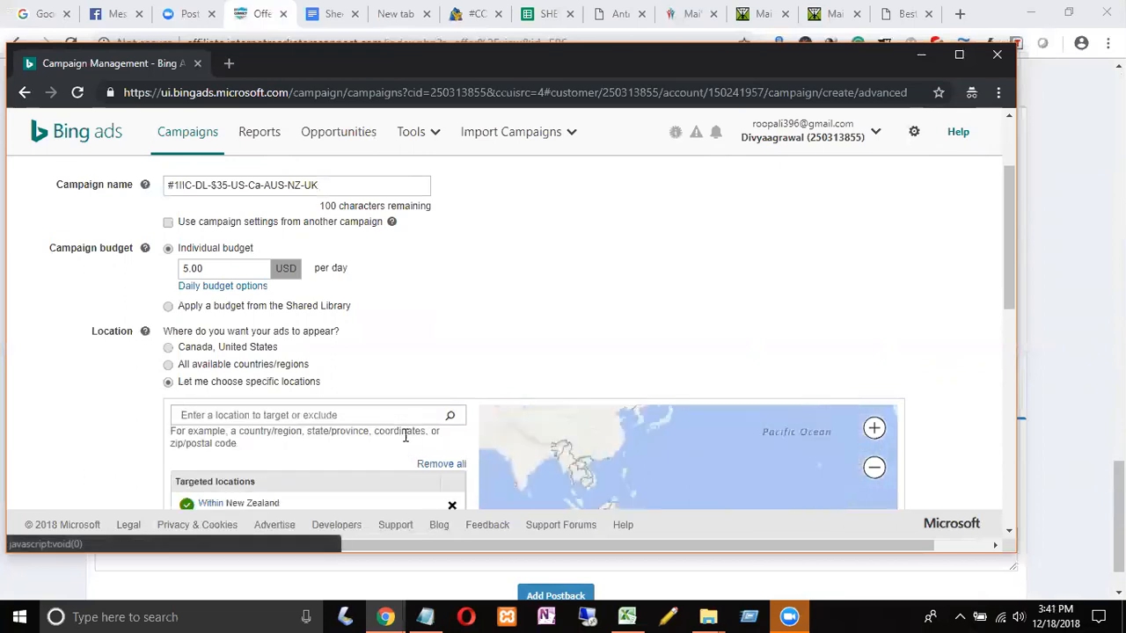
# - Add the country United Kingdom to the campaign's targeted locations
pyautogui.click(358, 419)
pyautogui.write('United kingdom')
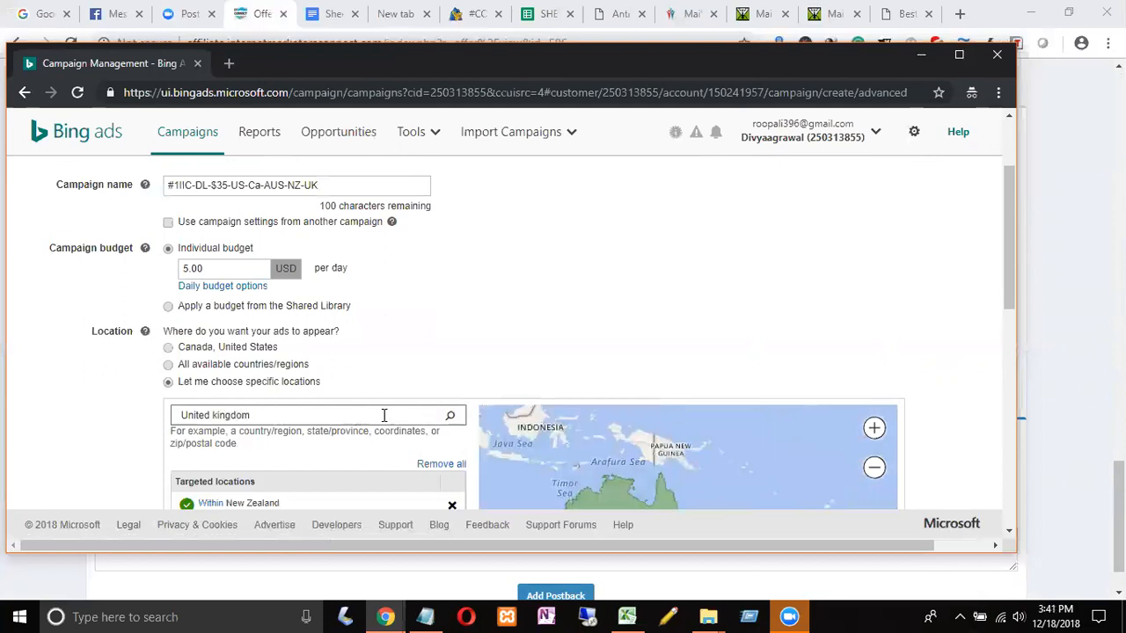
pyautogui.click(450, 416)
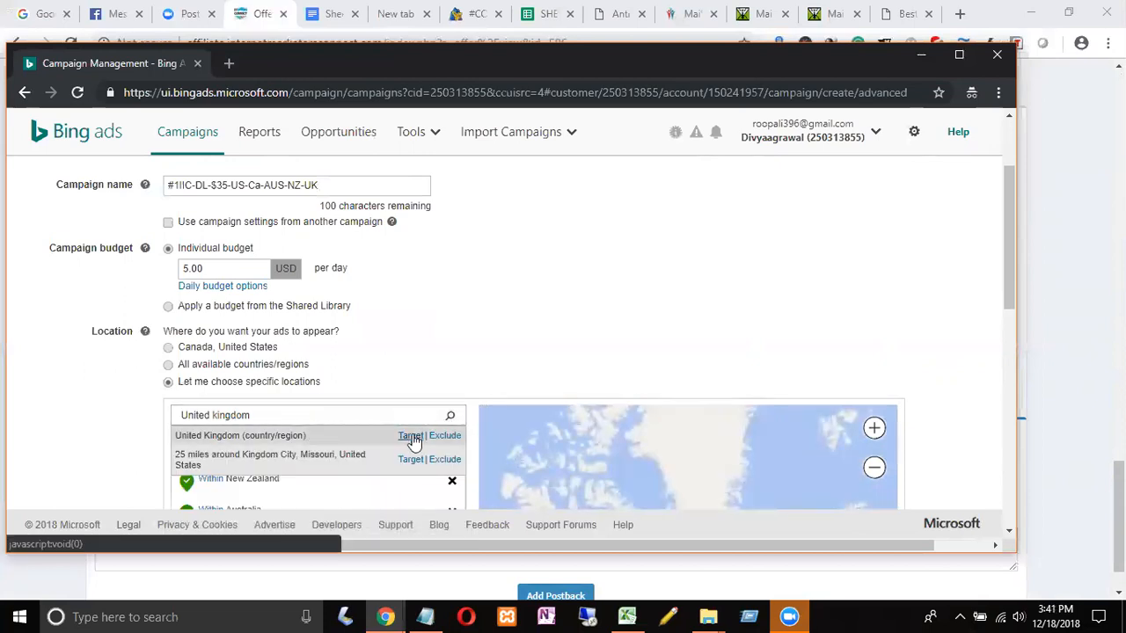
pyautogui.click(410, 436)
# - Add the country United States to the campaign's targeted locations
pyautogui.write('Un')
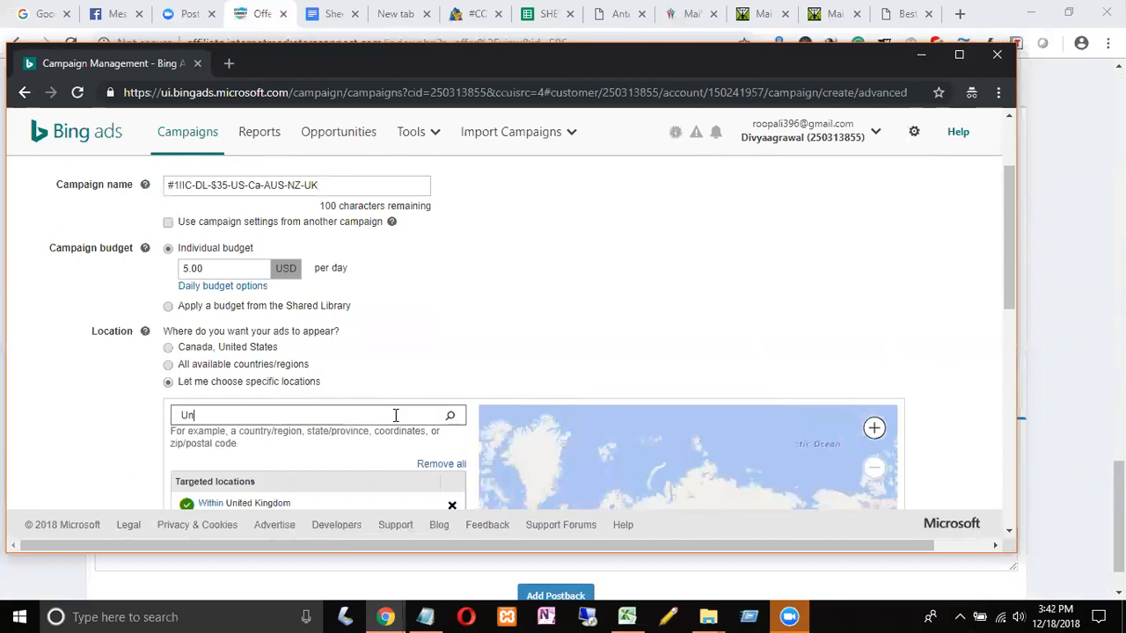
pyautogui.write('ited States')
pyautogui.click(449, 416)
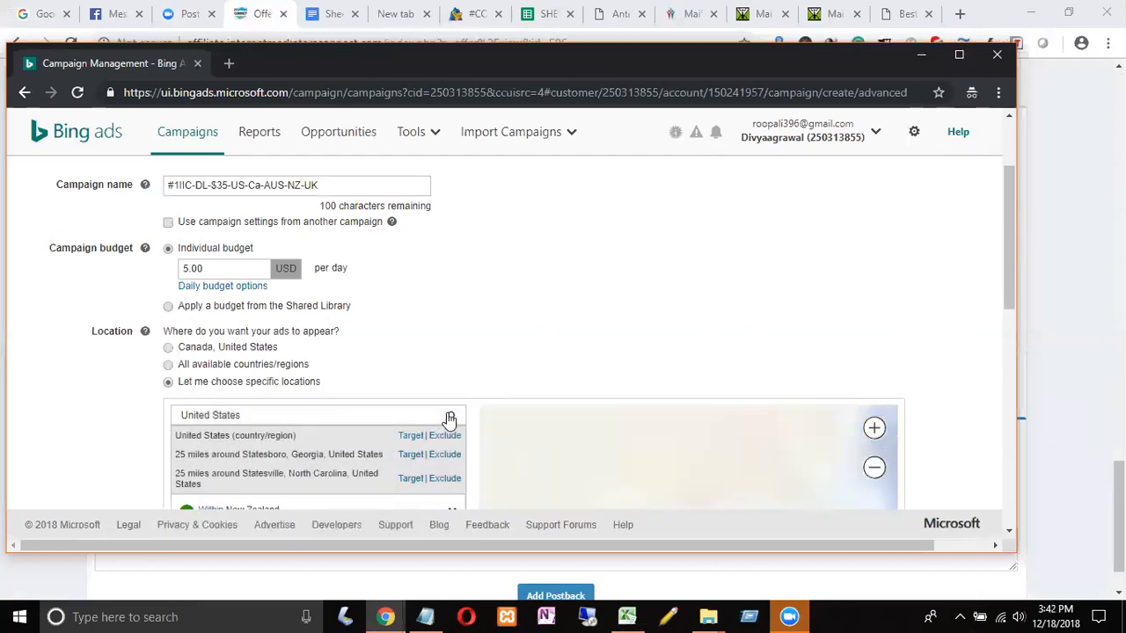
pyautogui.click(414, 432)
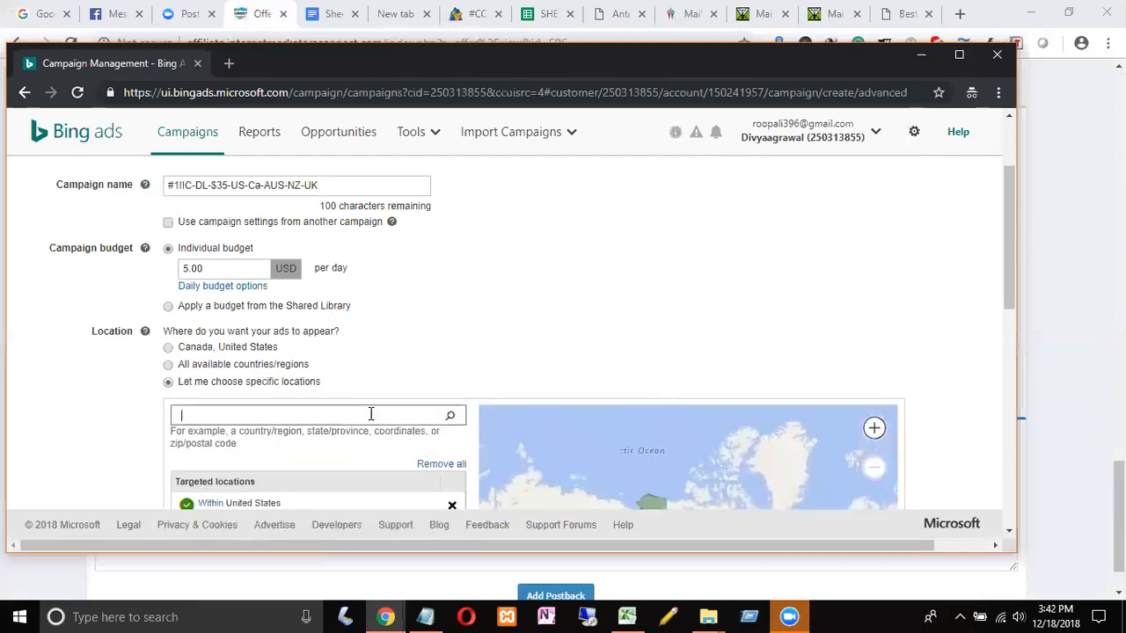
# - Add the country Canada to the campaign's targeted locations
pyautogui.write('Canada')
pyautogui.click(450, 417)
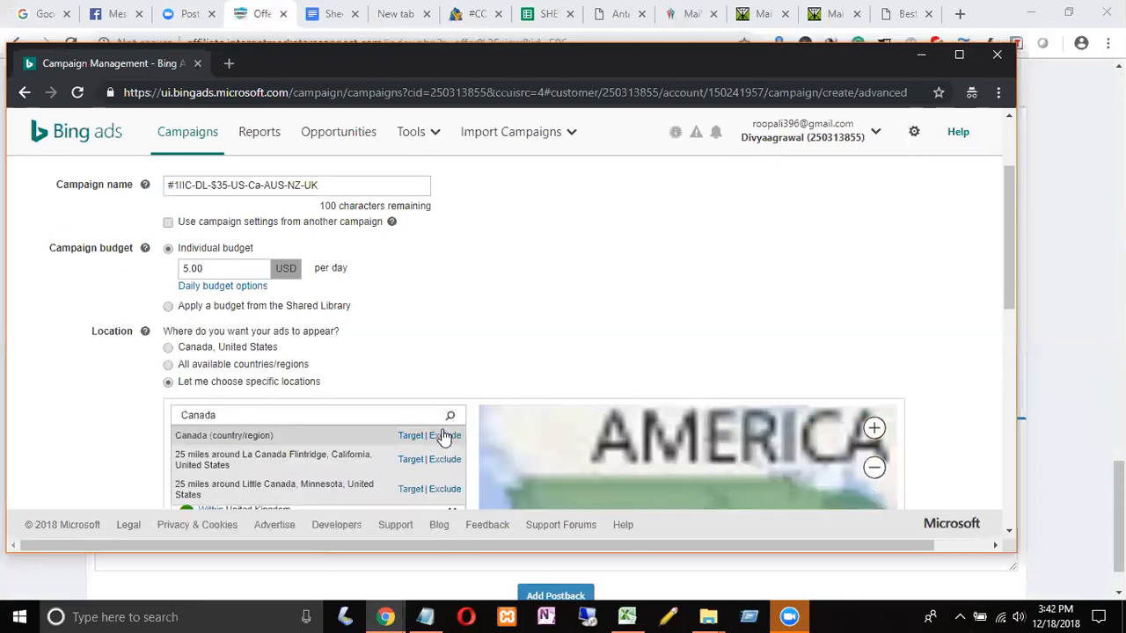
pyautogui.click(410, 436)
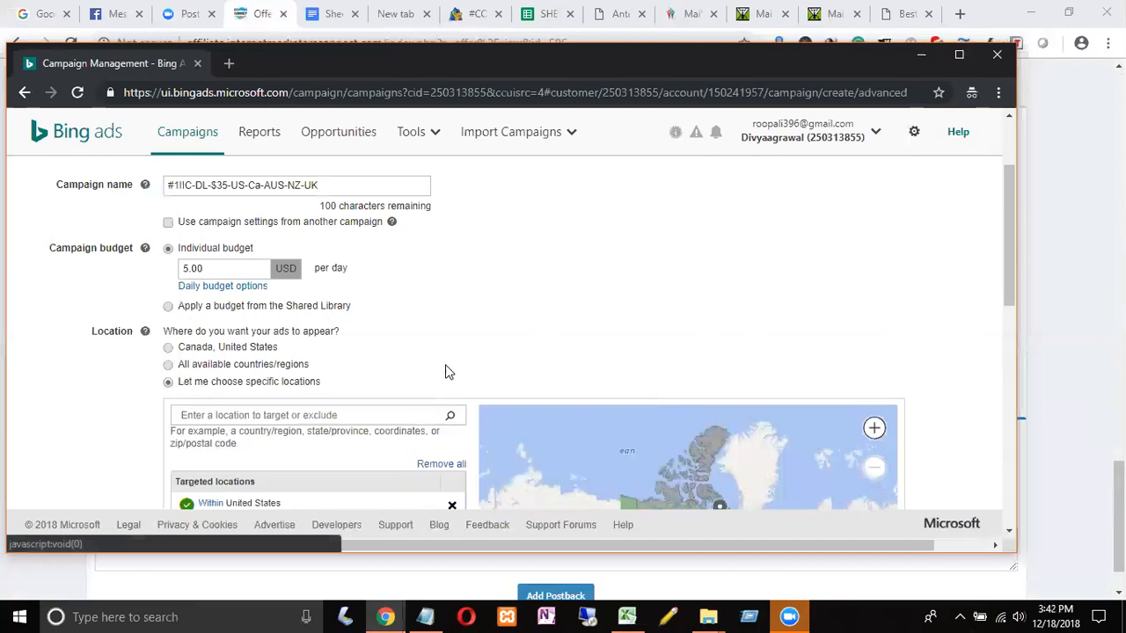
# - Exclude people searching for or viewing pages about the targeted locations, and save the campaign settings to continue to ad groups and keywords
pyautogui.scroll(-2, 447, 372)
pyautogui.scroll(-1, 447, 372)
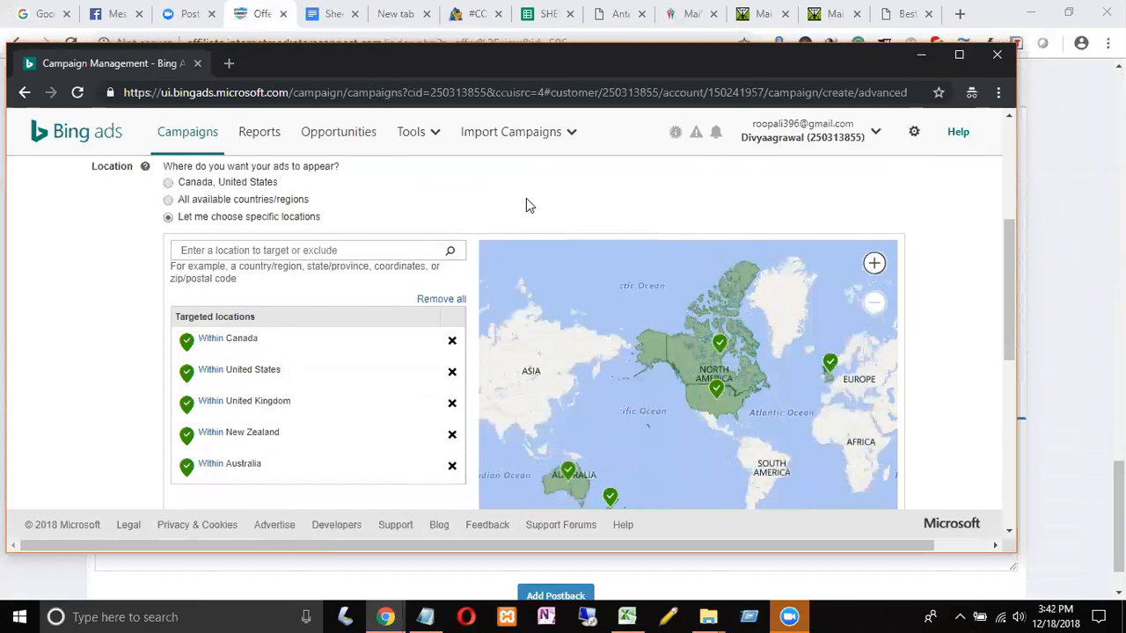
pyautogui.scroll(-3, 528, 205)
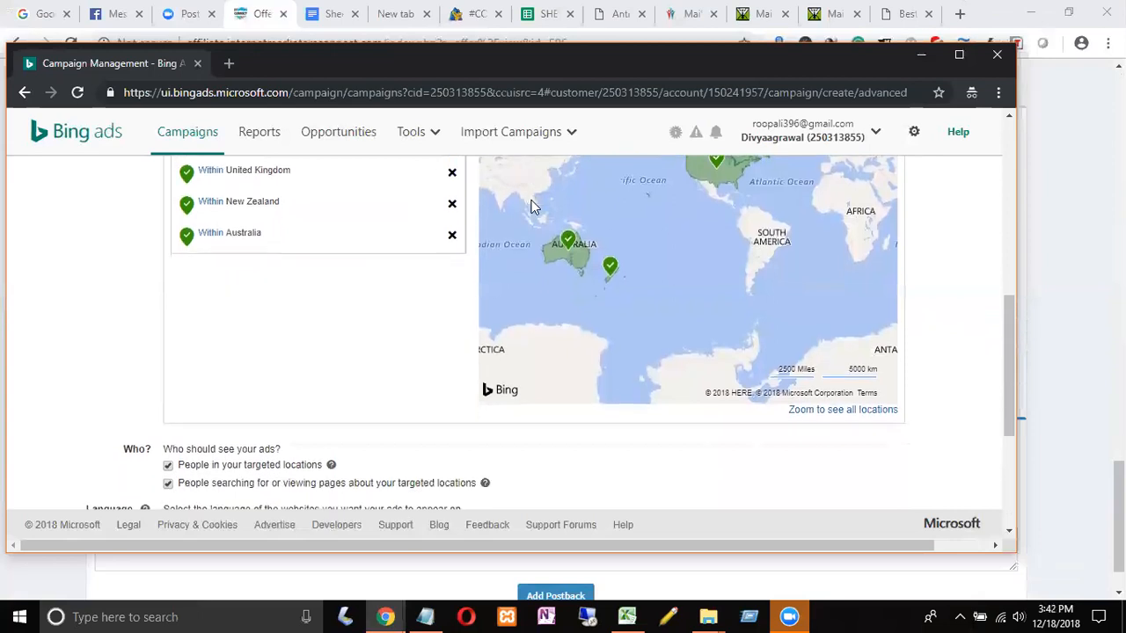
pyautogui.click(168, 484)
pyautogui.scroll(-3, 66, 437)
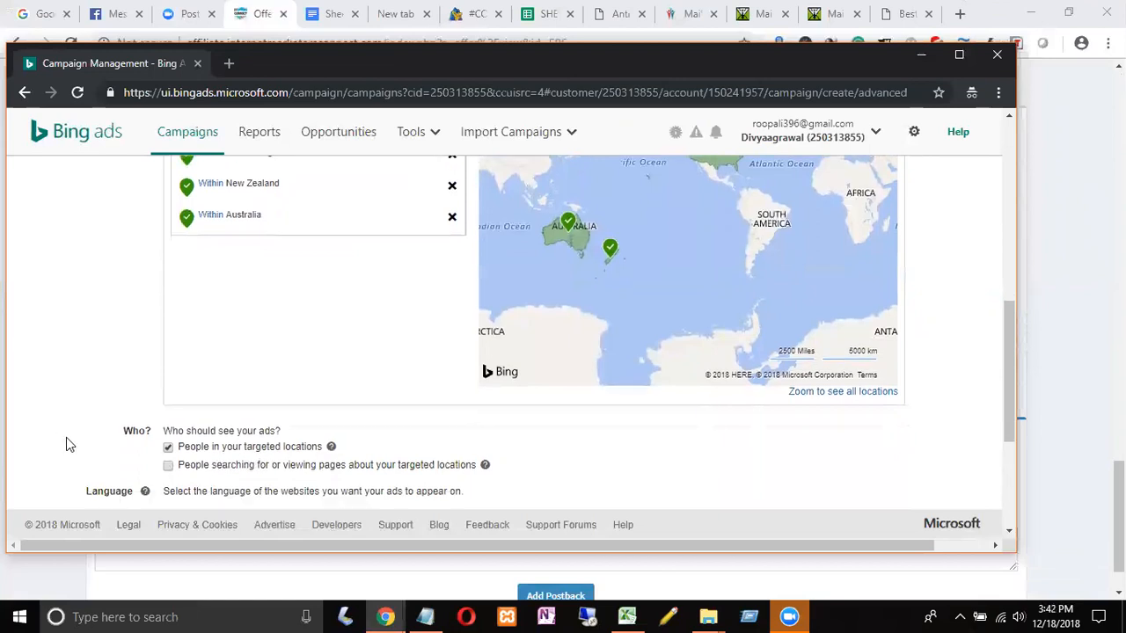
pyautogui.scroll(-1, 66, 437)
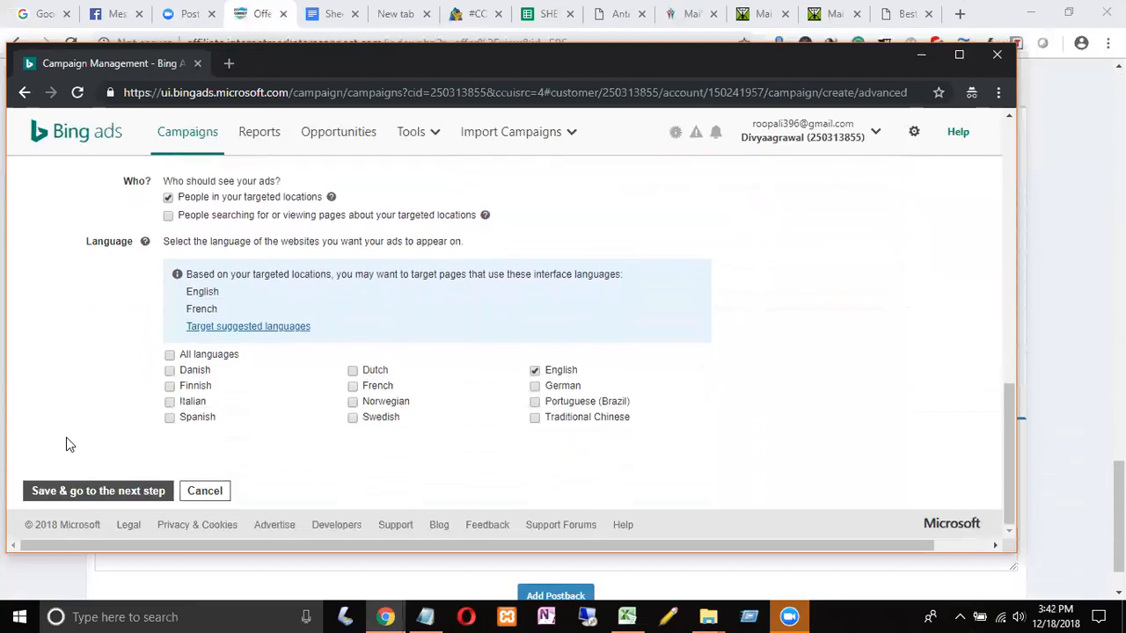
pyautogui.click(88, 498)
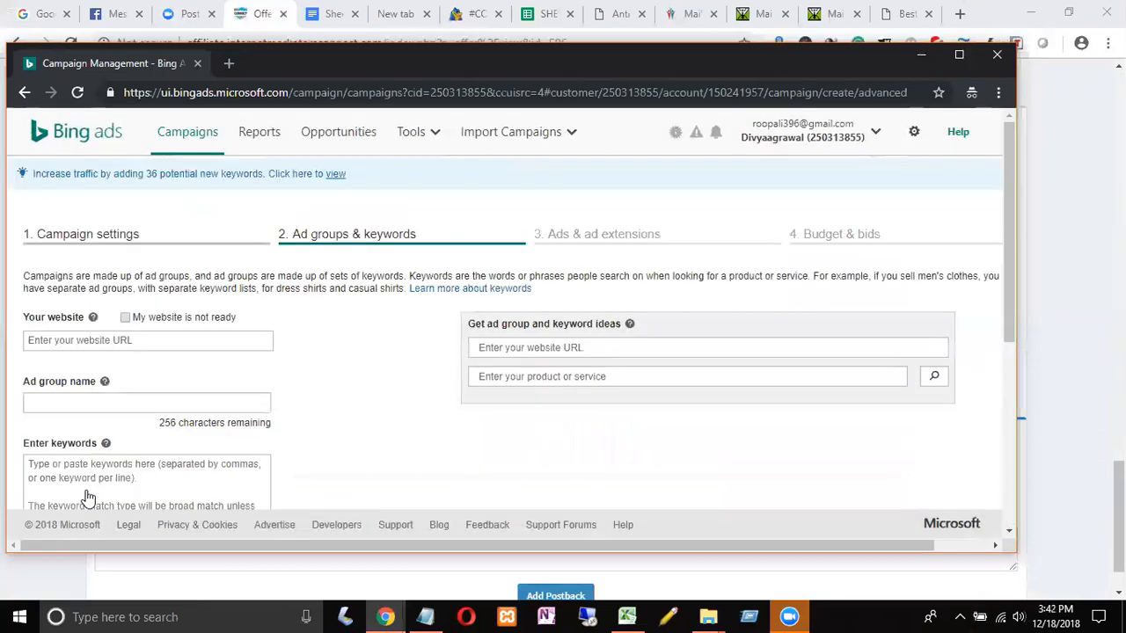
# - Name the ad group "Ad #1" and place the cursor in its keyword entry box
pyautogui.click(103, 402)
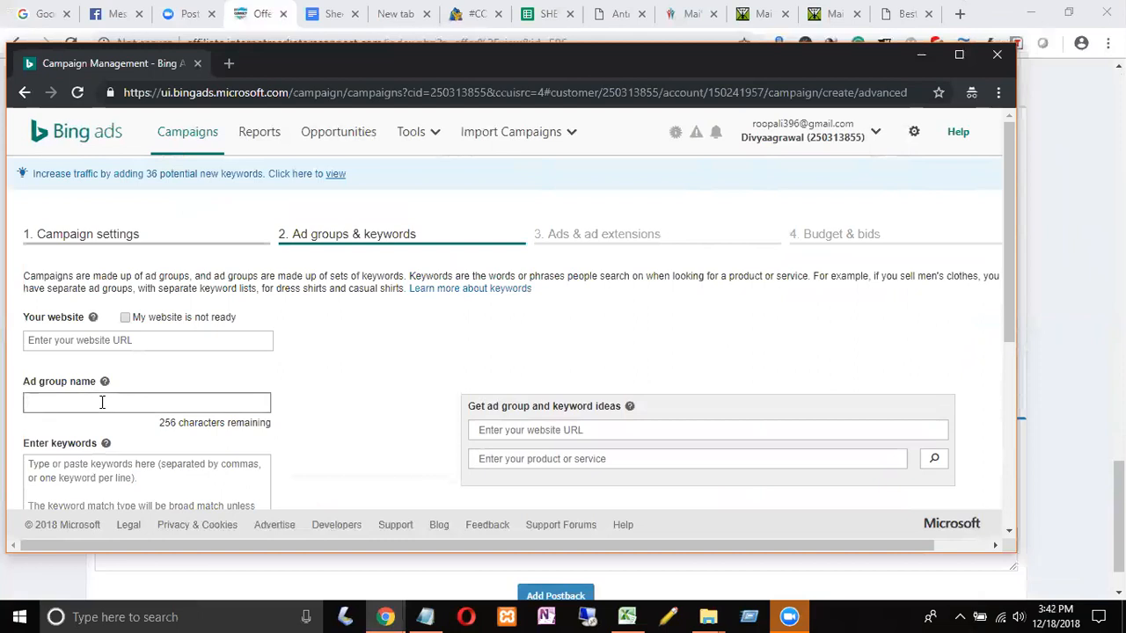
pyautogui.write('Ad')
pyautogui.write('3')
pyautogui.write('1')
pyautogui.press('BackSpace')
pyautogui.press('BackSpace')
pyautogui.write('#1')
pyautogui.click(84, 472)
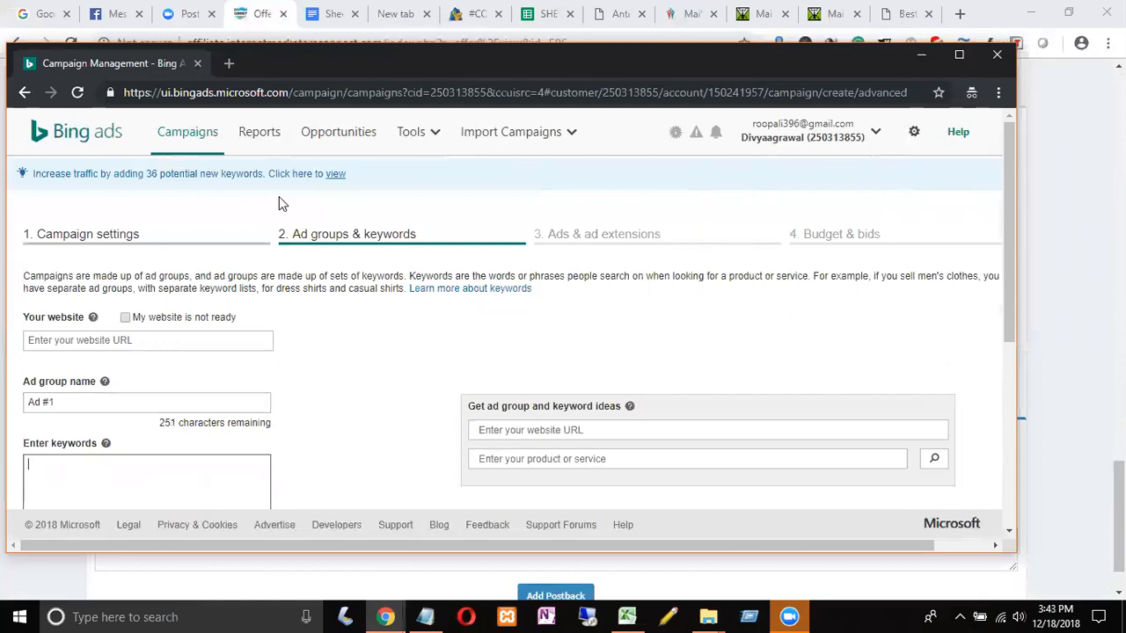
# - Switch to the SHEET - KEYWORDS spreadsheet and examine the keyword list in column A down to its last entry
pyautogui.click(531, 15)
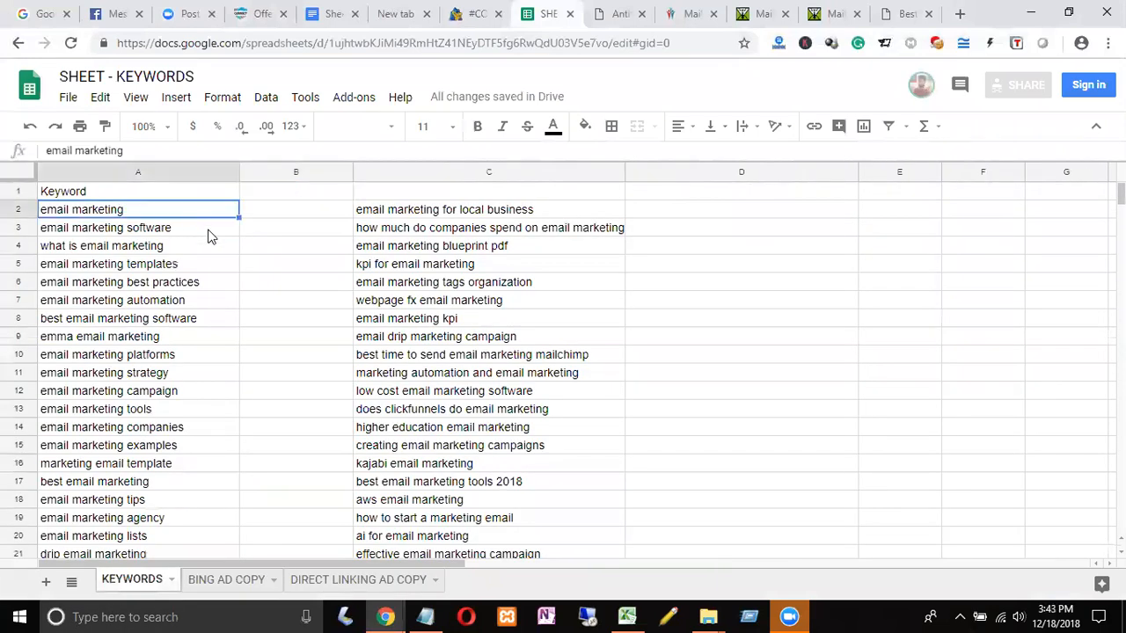
pyautogui.scroll(-5, 226, 243)
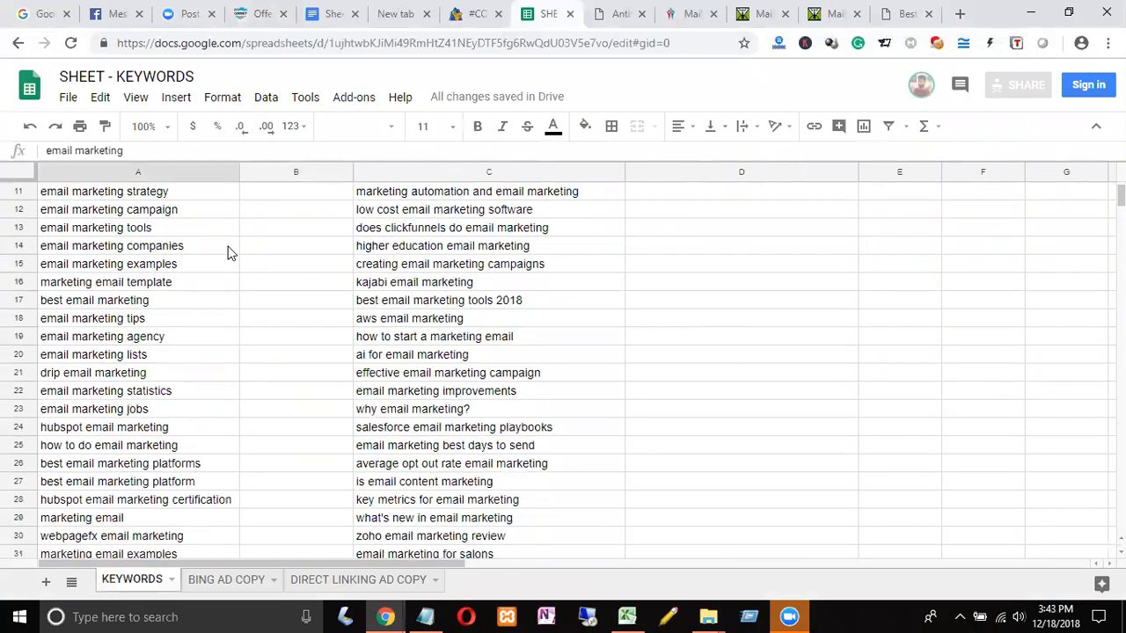
pyautogui.scroll(-6, 226, 252)
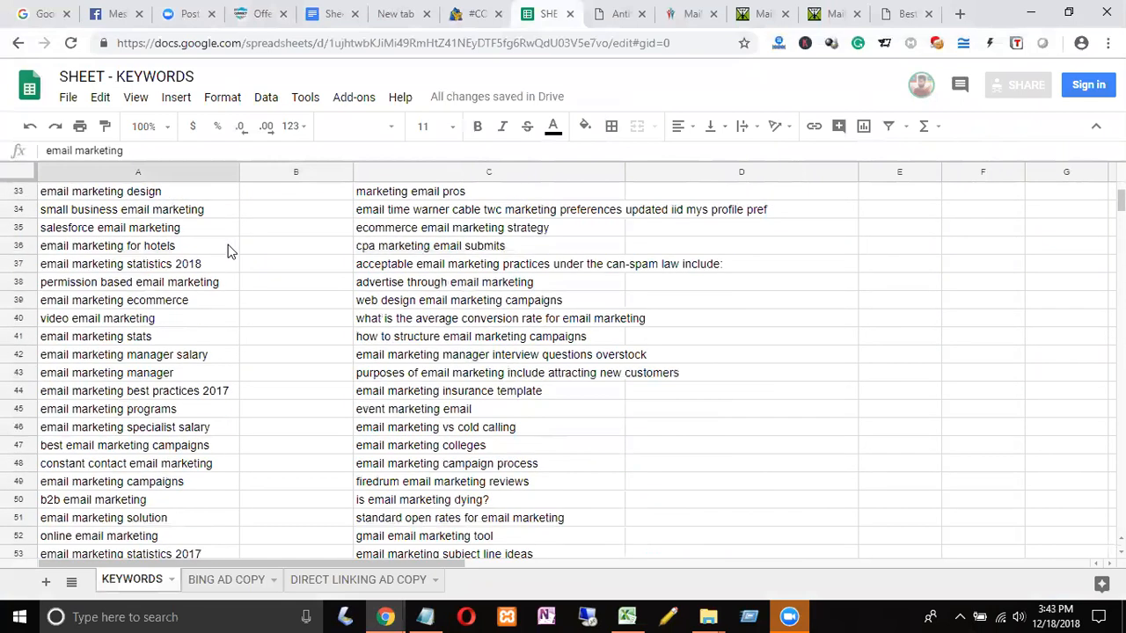
pyautogui.scroll(-3, 563, 369)
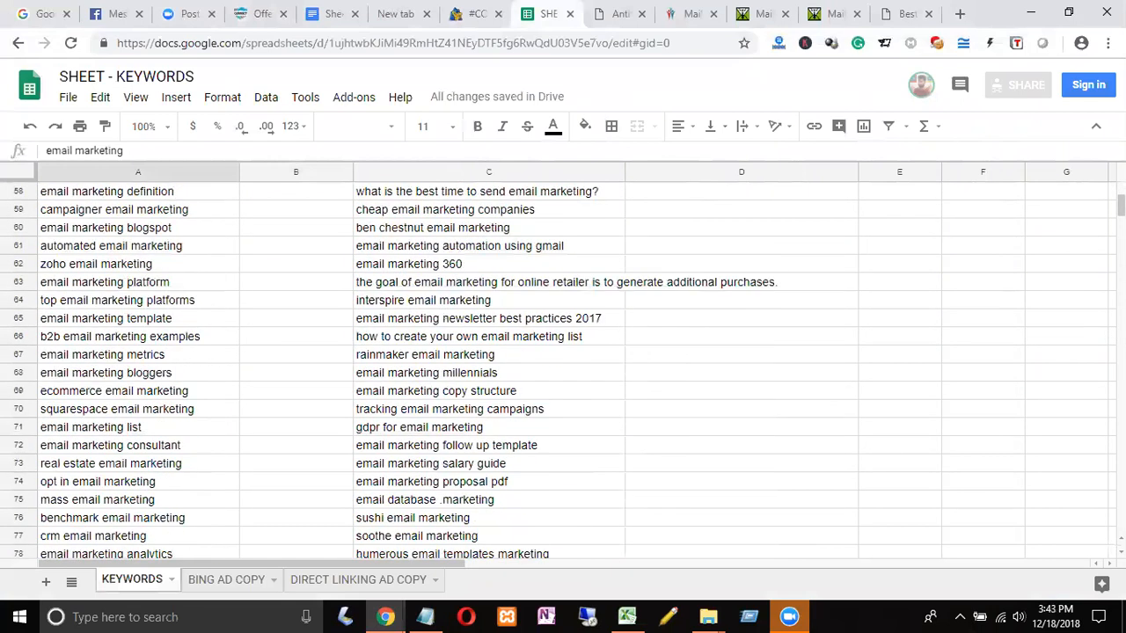
pyautogui.scroll(-15, 563, 370)
pyautogui.scroll(-7, 563, 370)
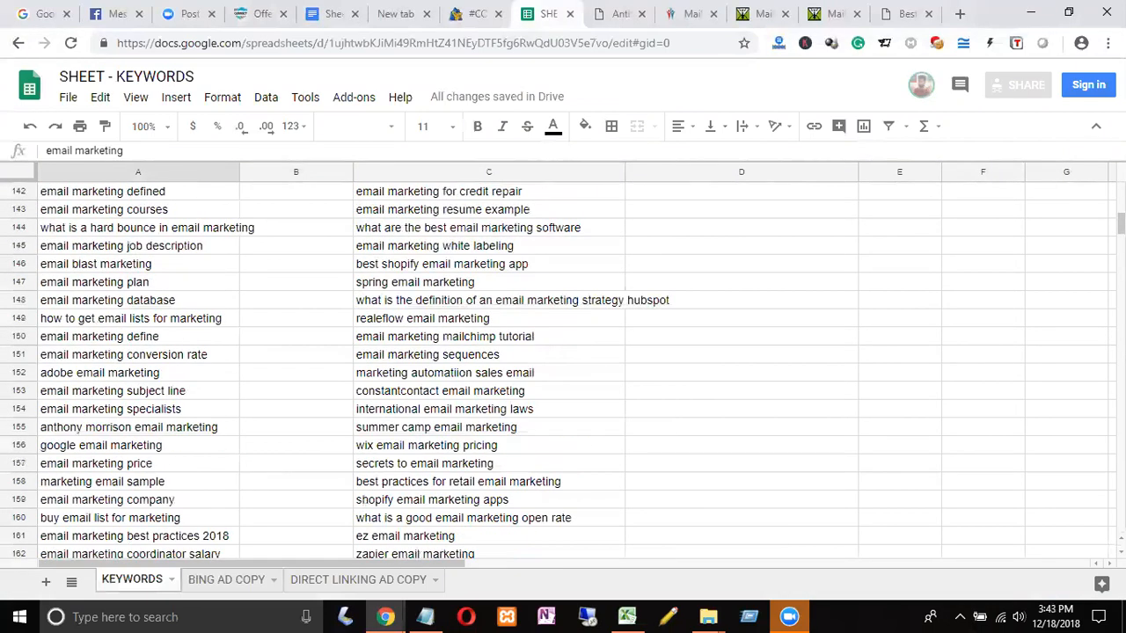
pyautogui.scroll(-20, 563, 369)
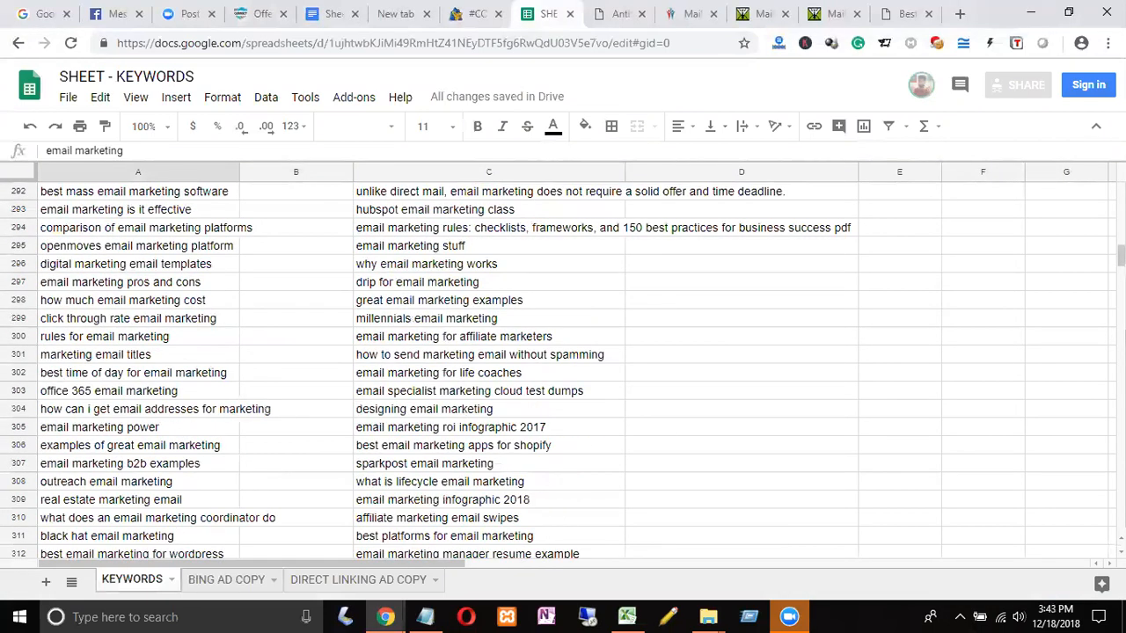
pyautogui.scroll(13, 563, 369)
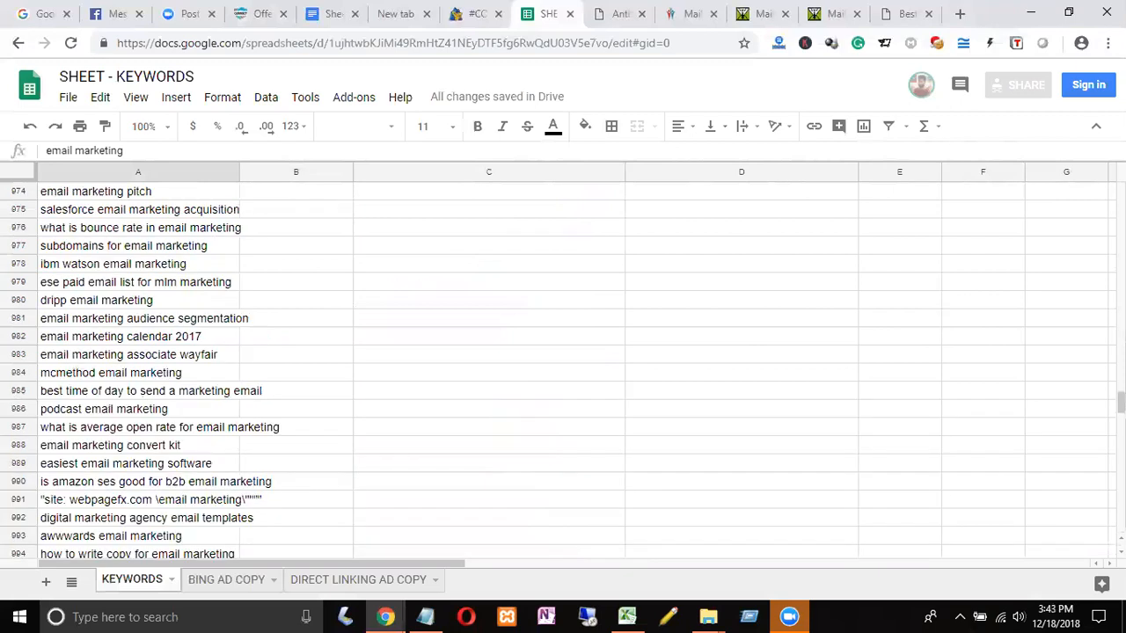
pyautogui.scroll(-3, 563, 369)
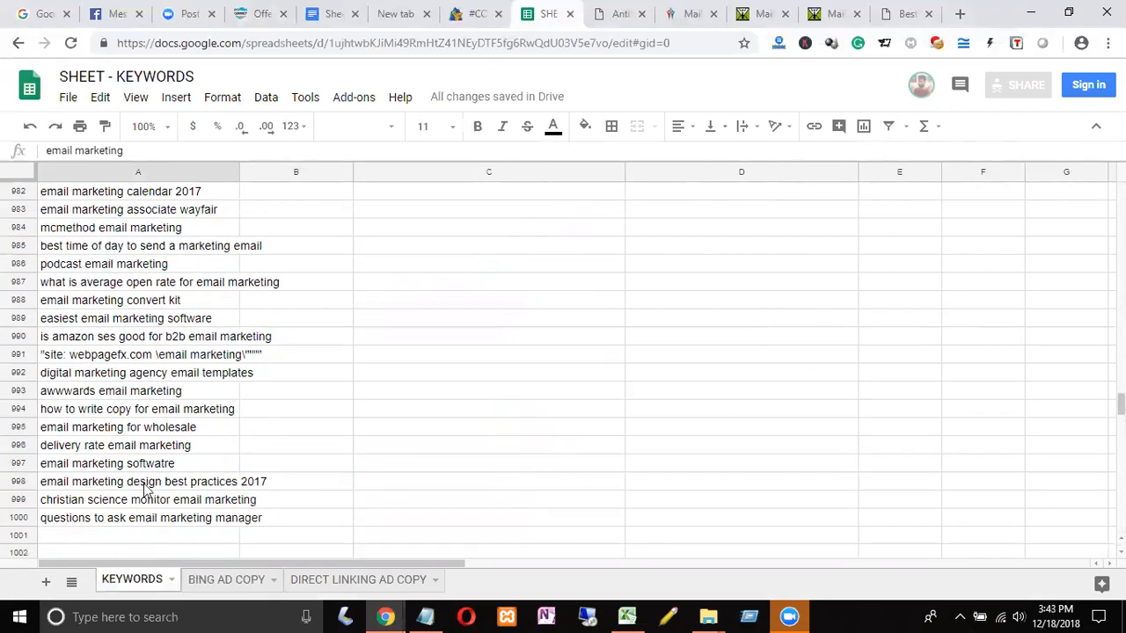
pyautogui.click(114, 519)
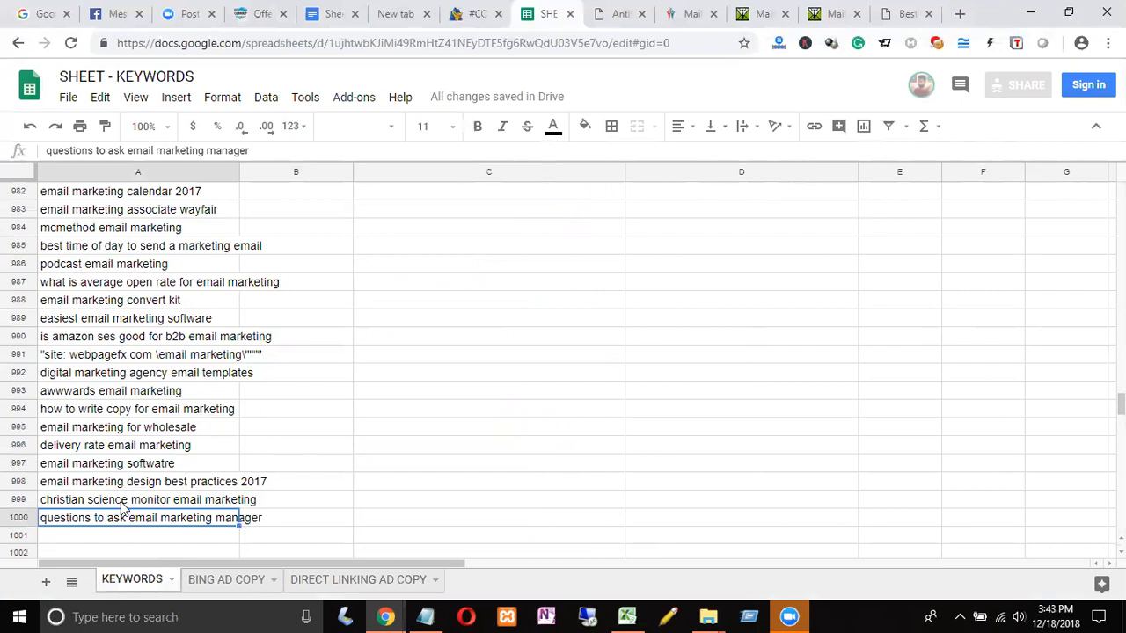
# - Copy all of column A from the keyword sheet and paste it into the ad group's keywords in Bing Ads
pyautogui.click(90, 171)
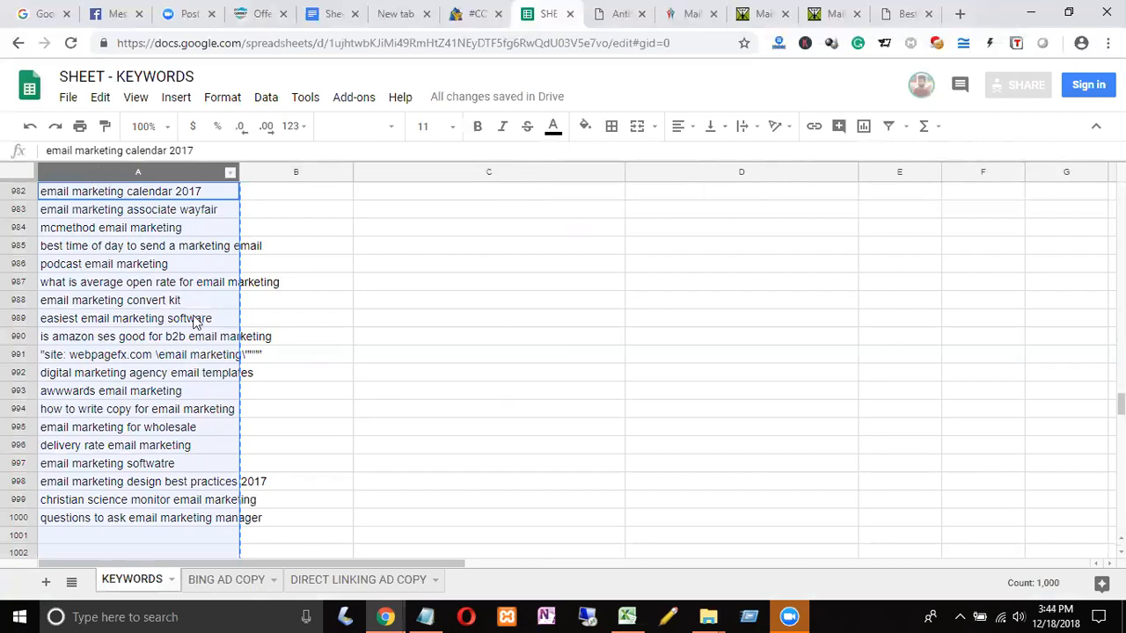
pyautogui.moveTo(398, 614)
pyautogui.click(443, 545)
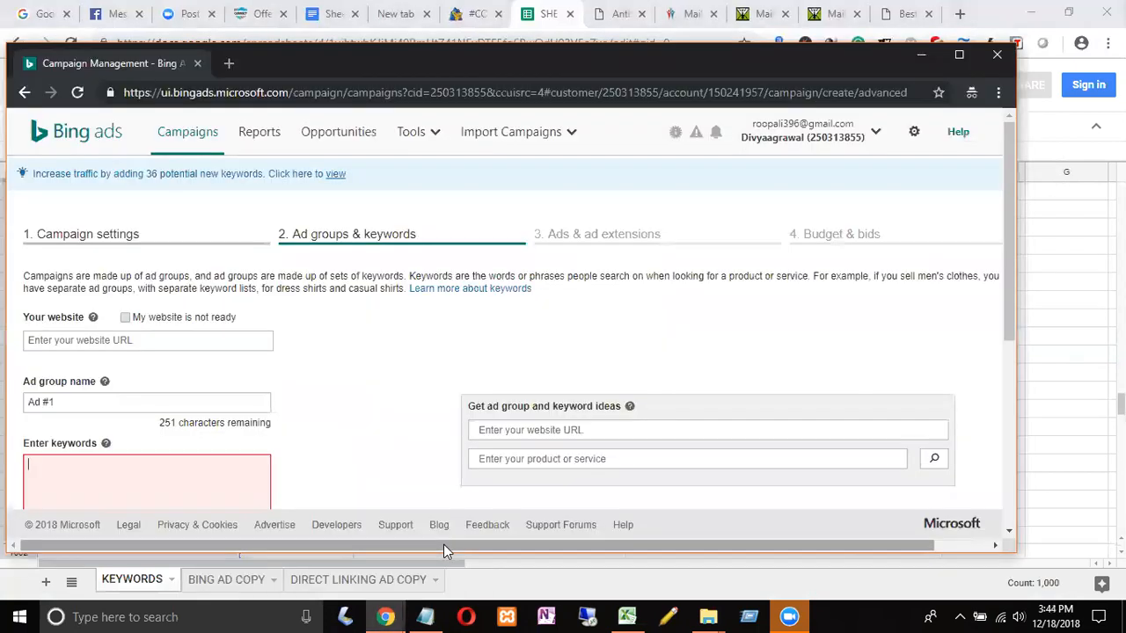
pyautogui.hotkey('ctrl', 'v')
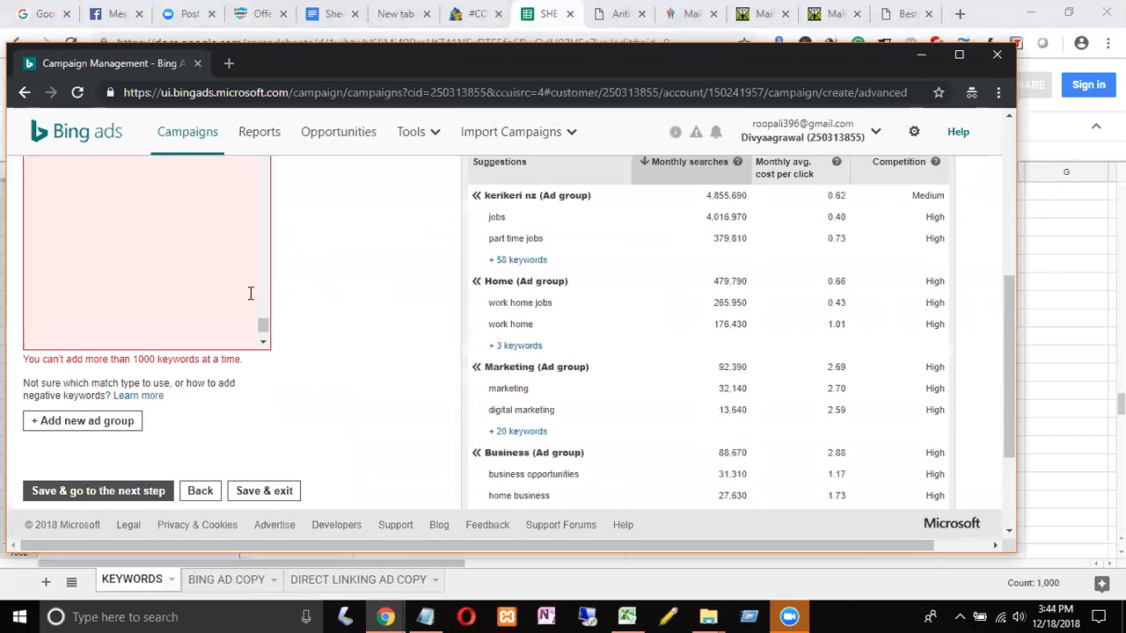
# - Delete the header line "Keyword" from the start of the ad group's pasted keyword list
pyautogui.scroll(2, 325, 303)
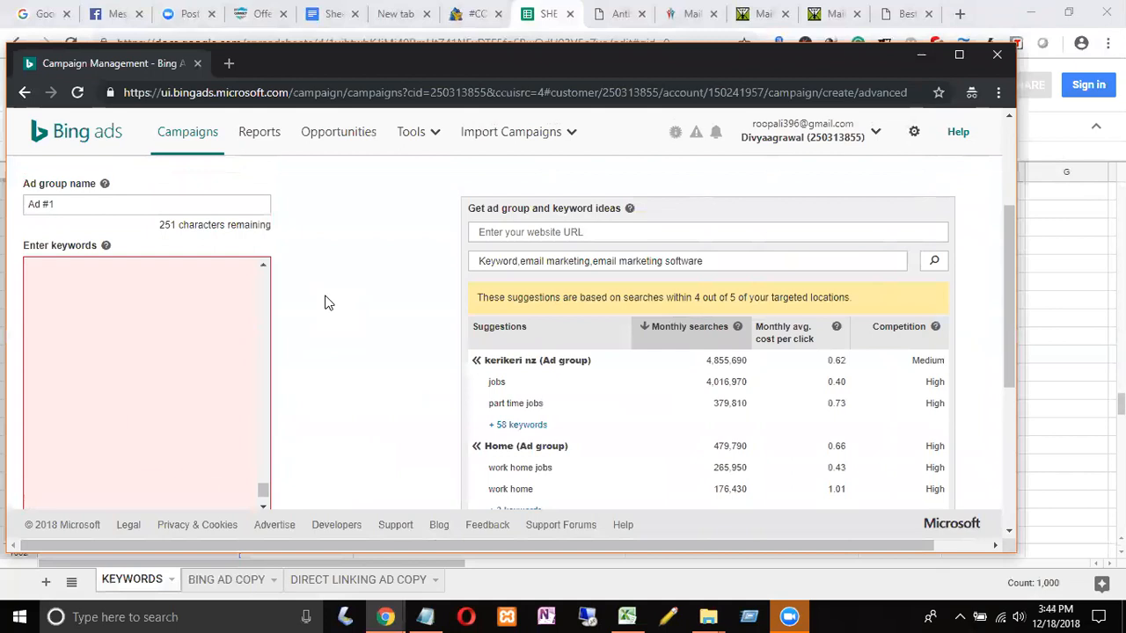
pyautogui.scroll(2, 325, 303)
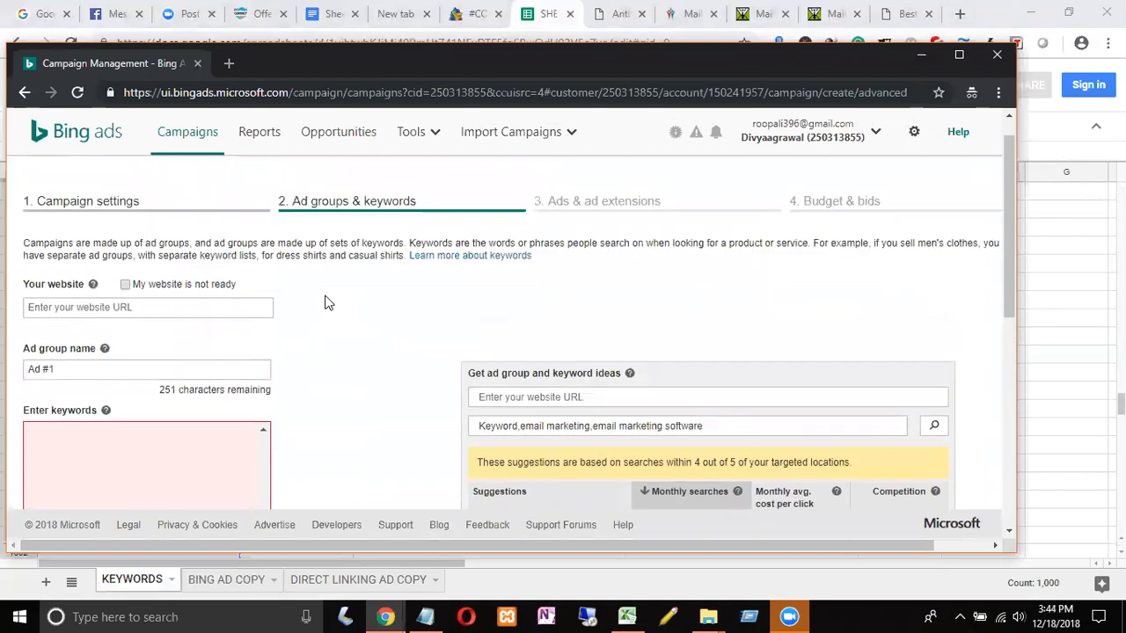
pyautogui.click(128, 442)
pyautogui.click(1011, 531)
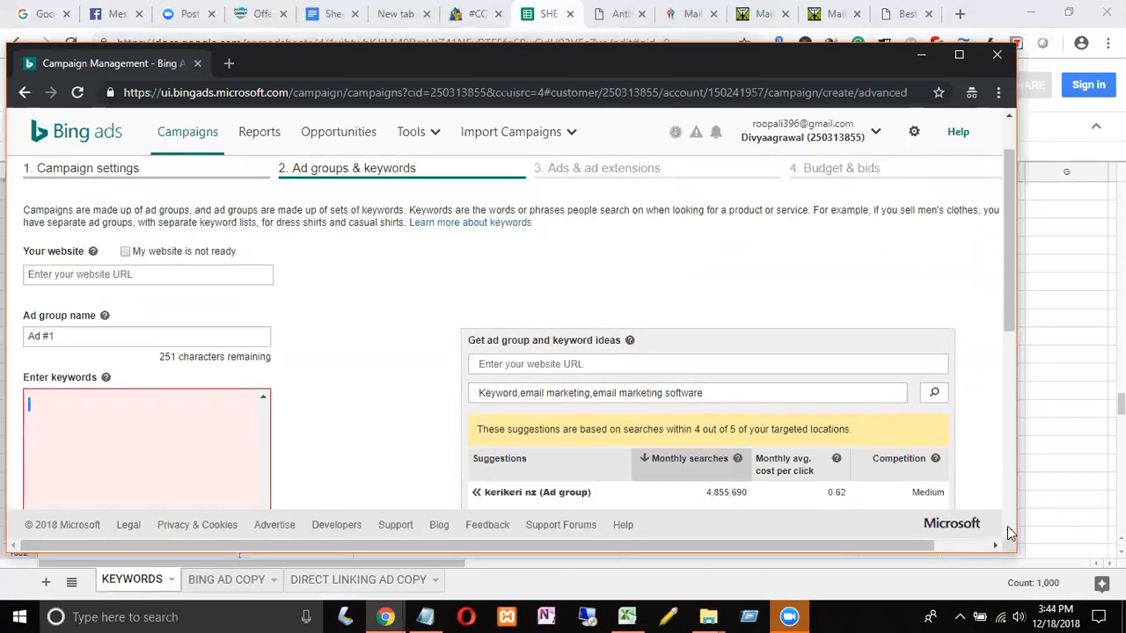
pyautogui.click(1010, 533)
pyautogui.click(1010, 532)
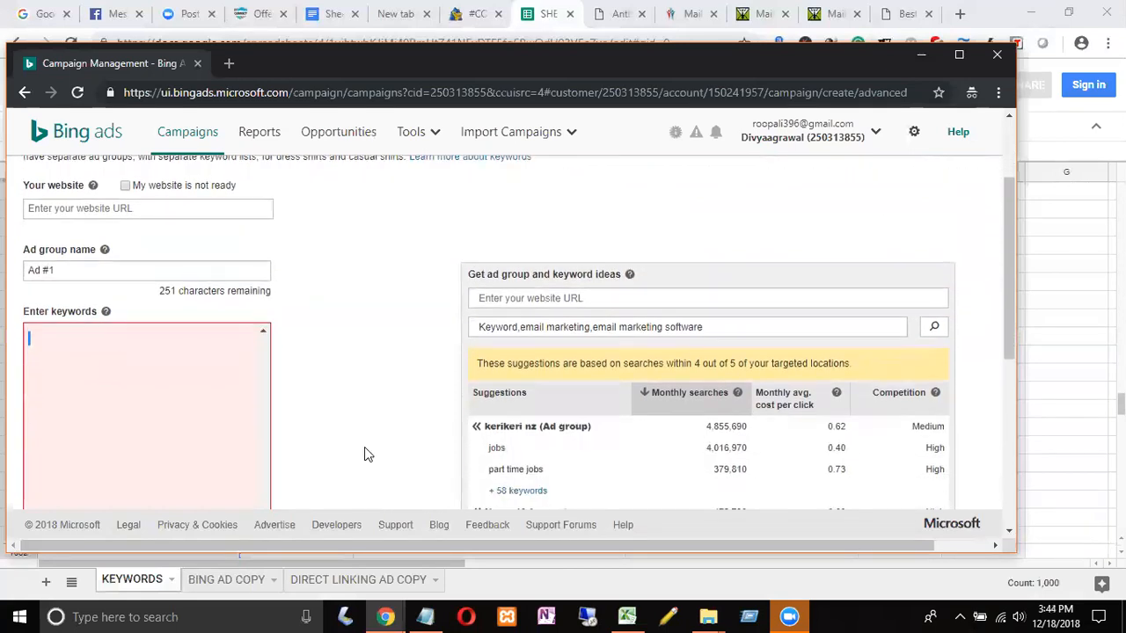
pyautogui.click(1010, 533)
pyautogui.click(1009, 536)
pyautogui.click(1009, 536)
pyautogui.click(1009, 536)
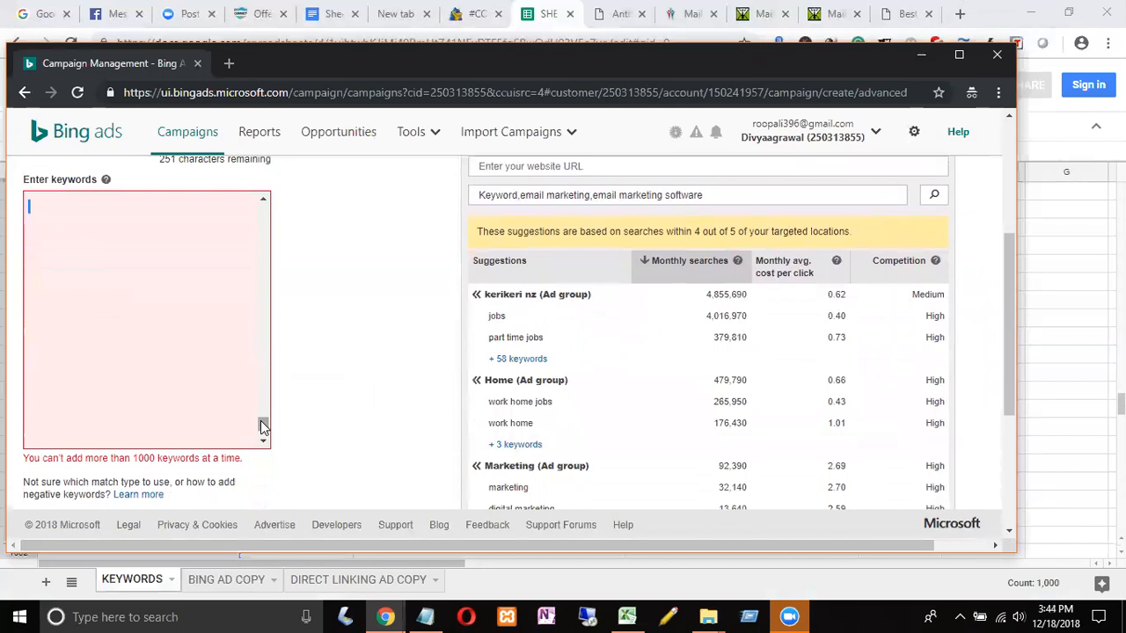
pyautogui.moveTo(262, 427); pyautogui.dragTo(254, 186)
pyautogui.hotkey('ctrl', 'a')
pyautogui.press('BackSpace')
pyautogui.moveTo(263, 430); pyautogui.dragTo(263, 155)
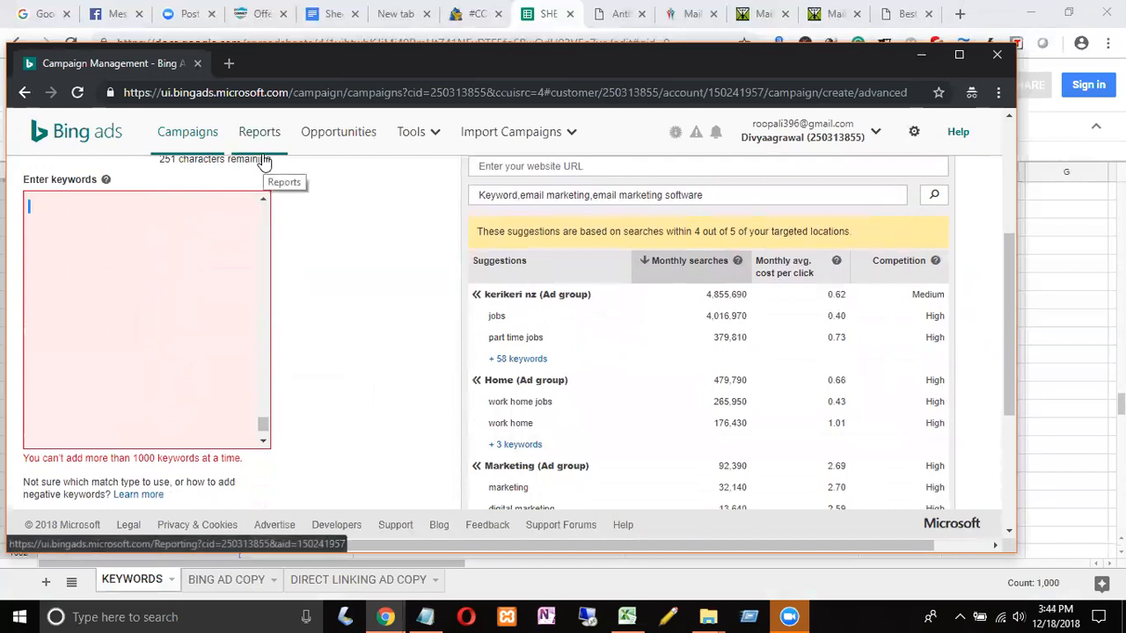
pyautogui.moveTo(264, 426); pyautogui.dragTo(79, 200)
pyautogui.doubleClick(26, 200)
pyautogui.press('Delete')
pyautogui.press('Delete')
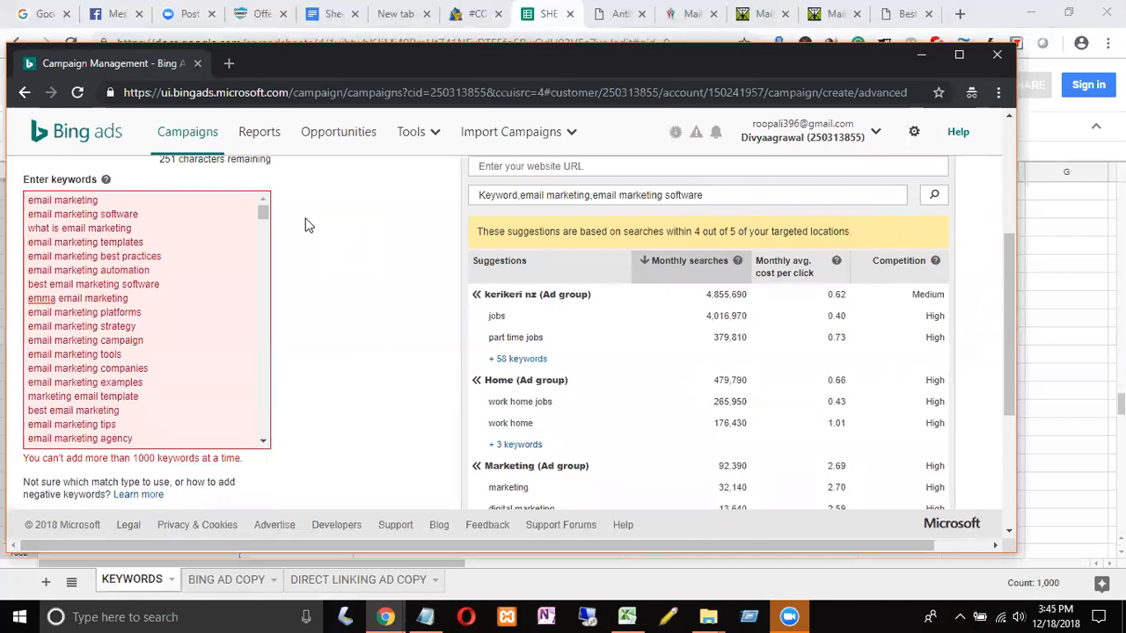
# - Check the last entries of the ad group's pasted keyword list
pyautogui.moveTo(265, 211); pyautogui.dragTo(267, 349)
pyautogui.scroll(-4, 269, 354)
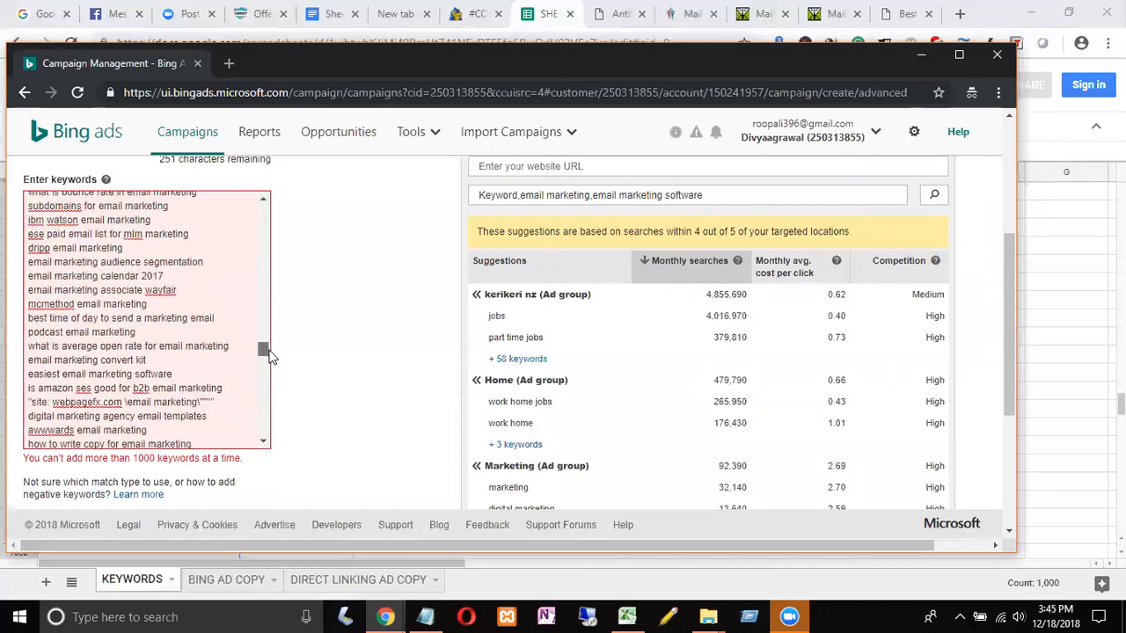
pyautogui.scroll(-4, 270, 356)
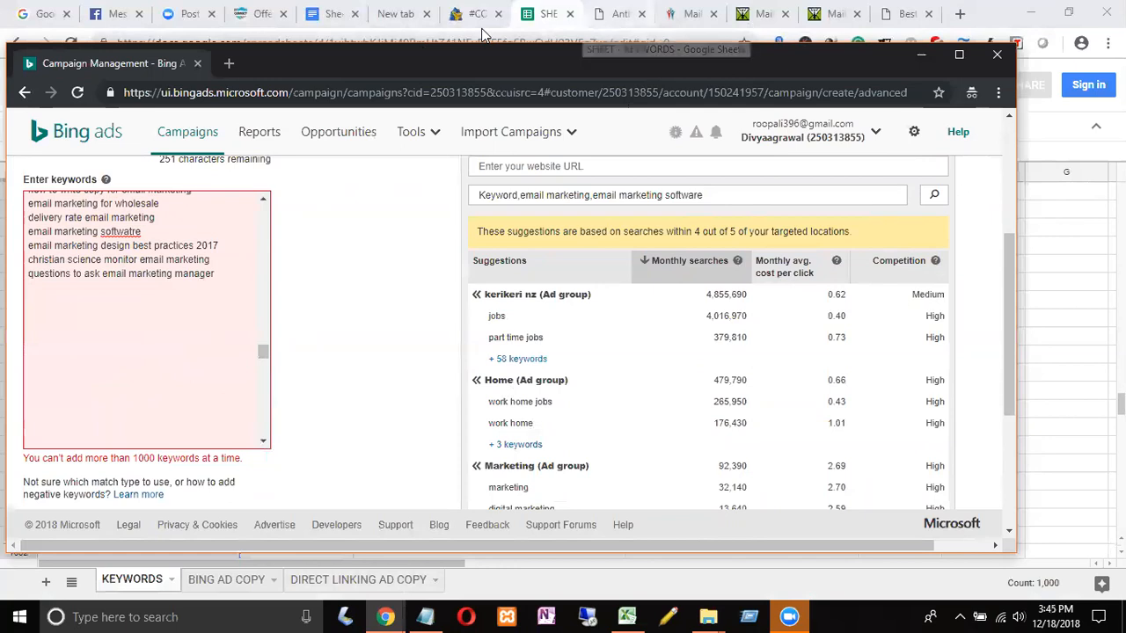
# - Switch back to the SHEET - KEYWORDS spreadsheet and locate row 801 in the column A keyword list
pyautogui.click(614, 15)
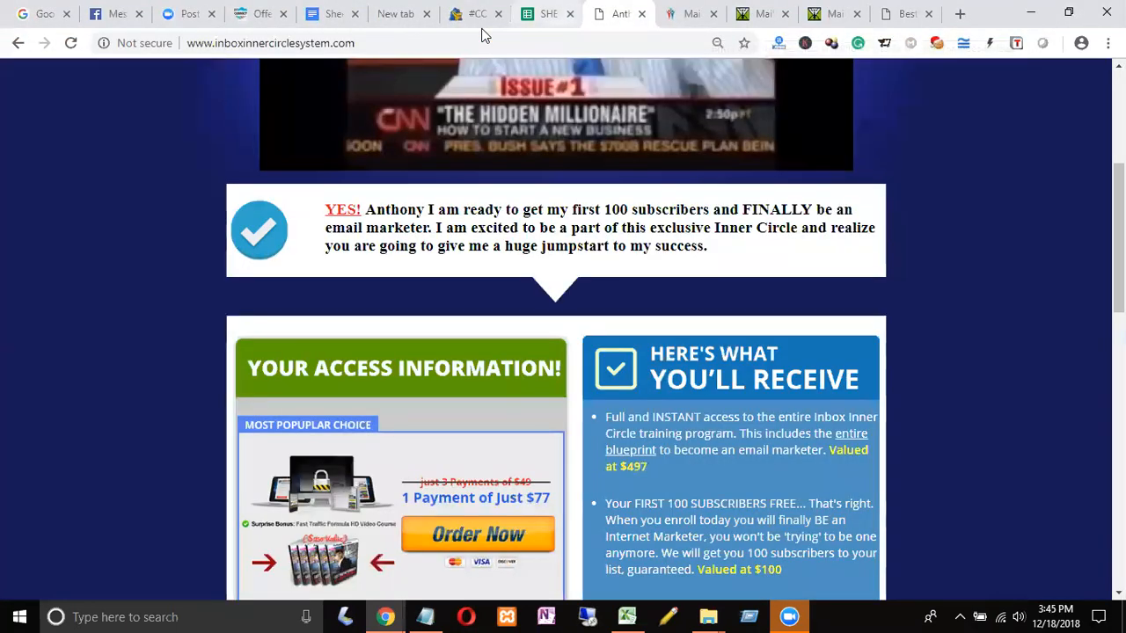
pyautogui.click(547, 14)
pyautogui.click(492, 272)
pyautogui.doubleClick(501, 302)
pyautogui.scroll(9, 717, 329)
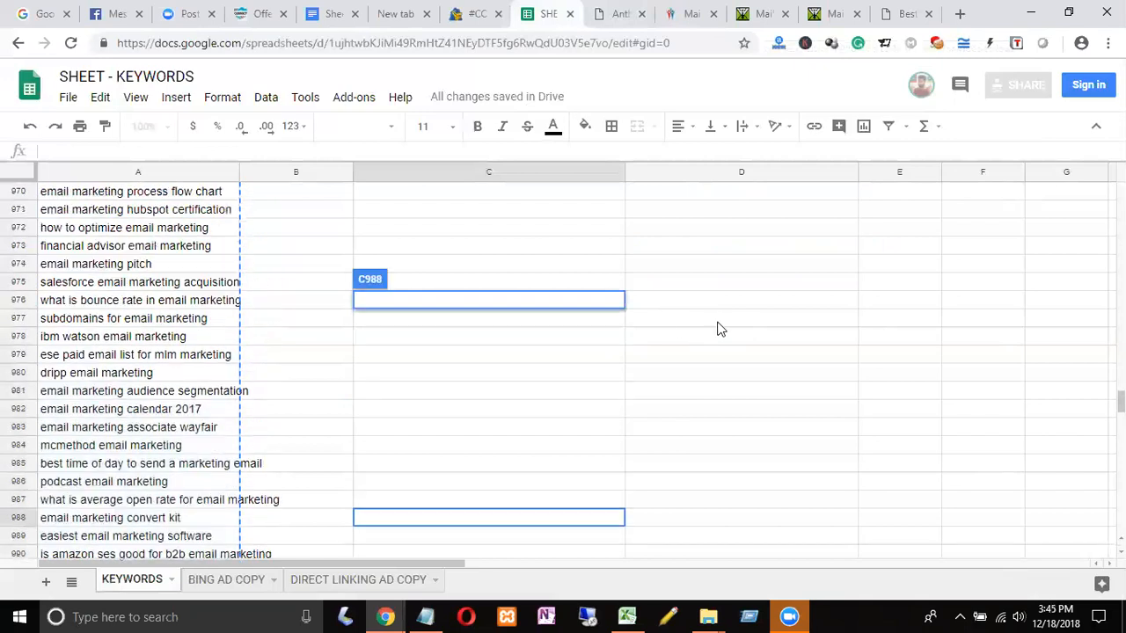
pyautogui.scroll(11, 717, 329)
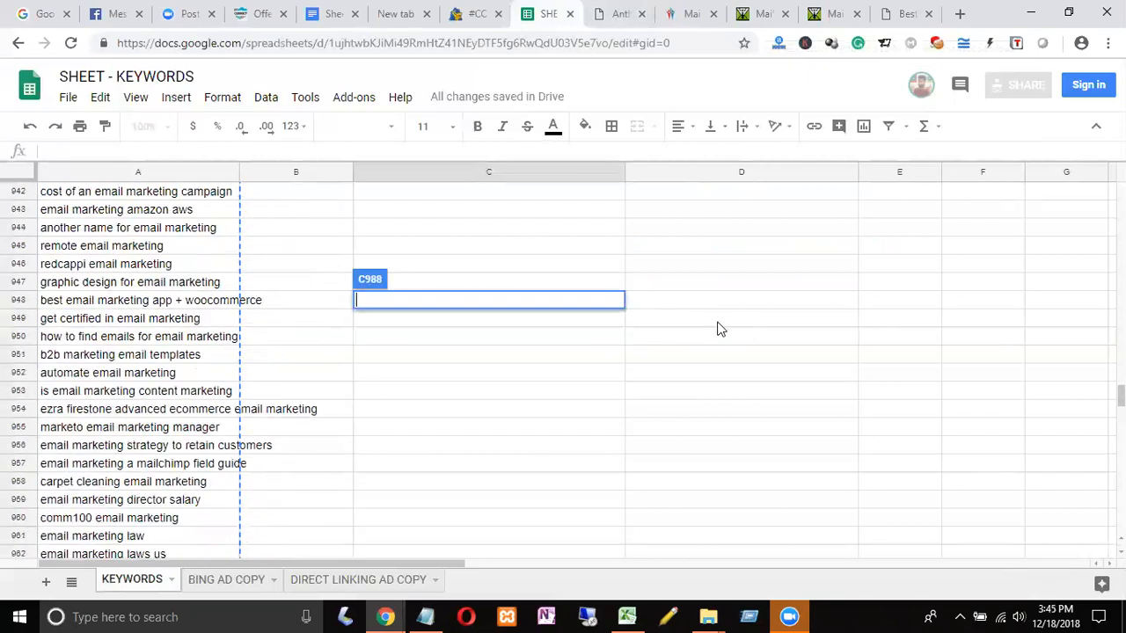
pyautogui.scroll(7, 717, 329)
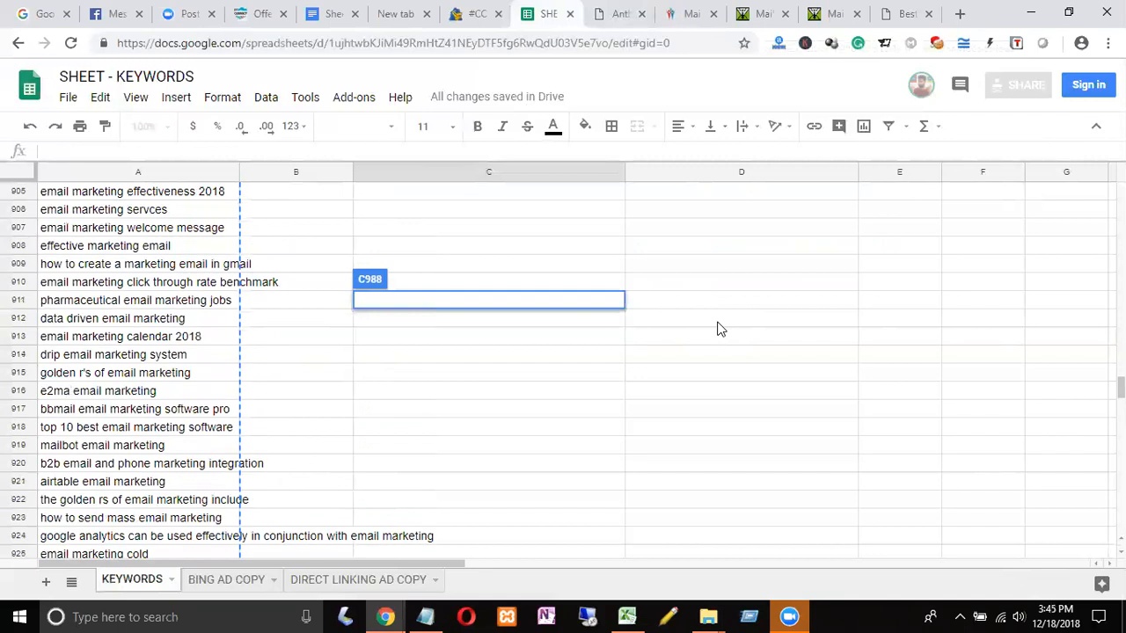
pyautogui.scroll(7, 717, 329)
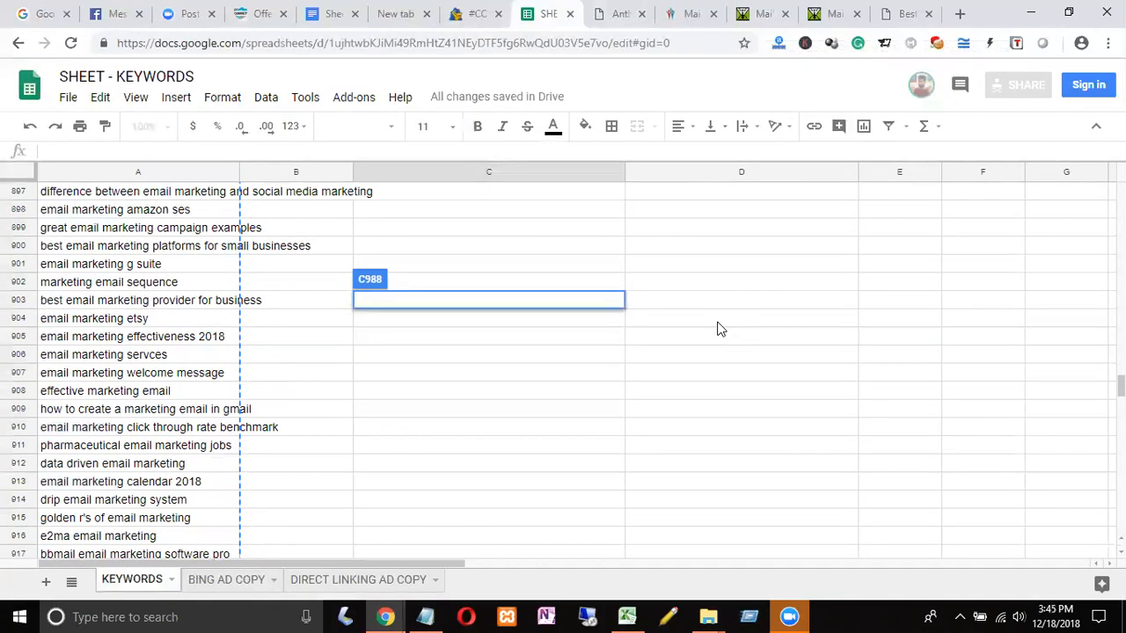
pyautogui.scroll(5, 717, 329)
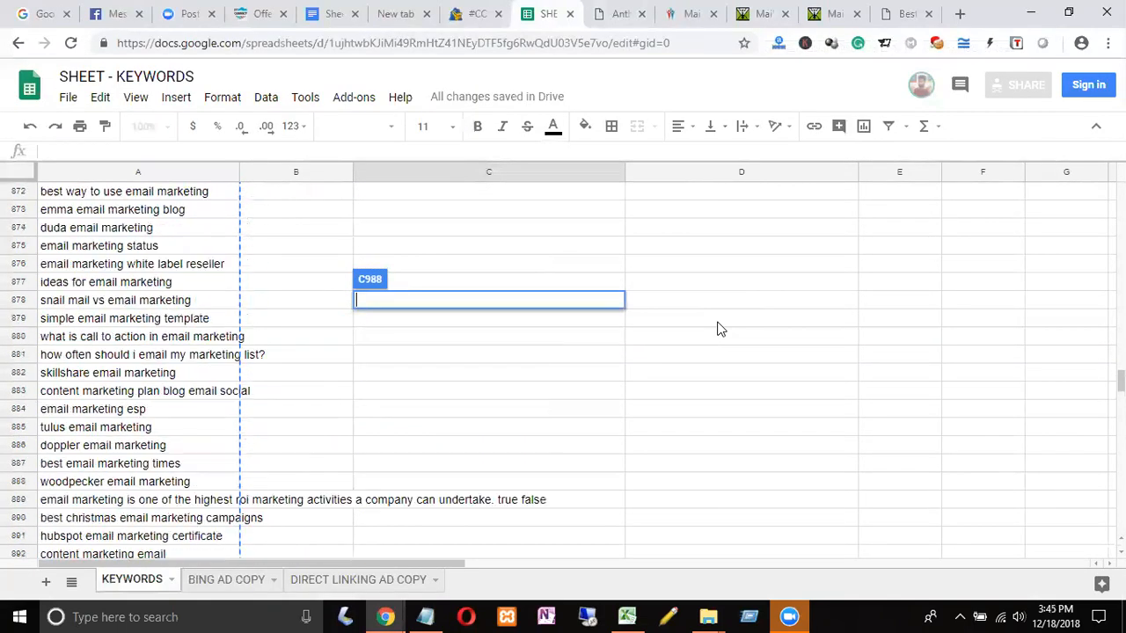
pyautogui.scroll(8, 717, 329)
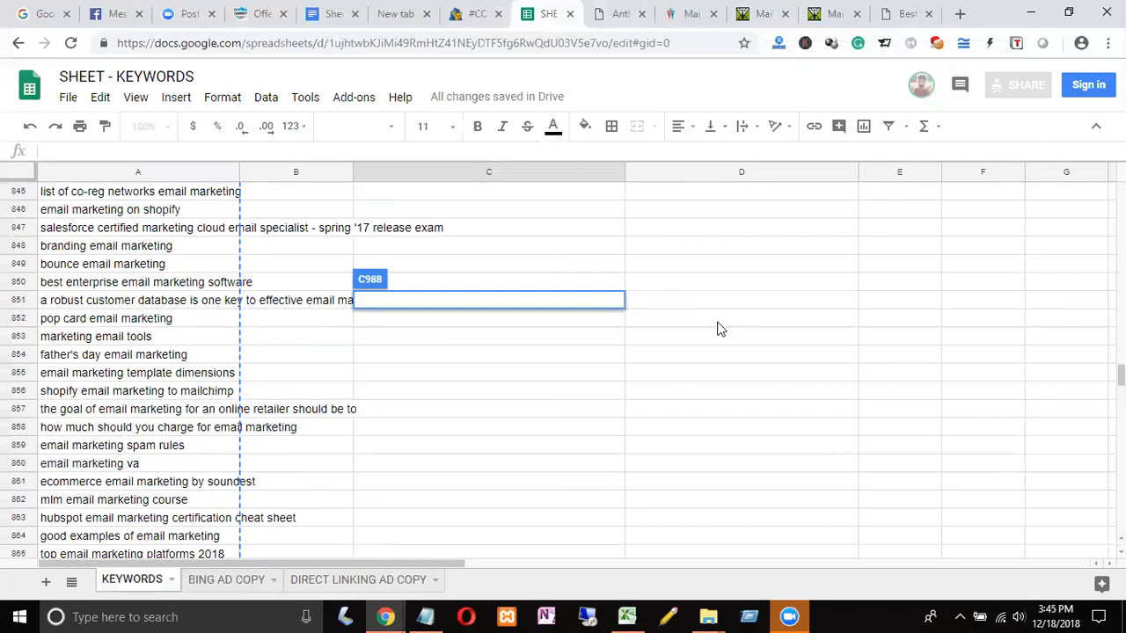
pyautogui.scroll(8, 717, 329)
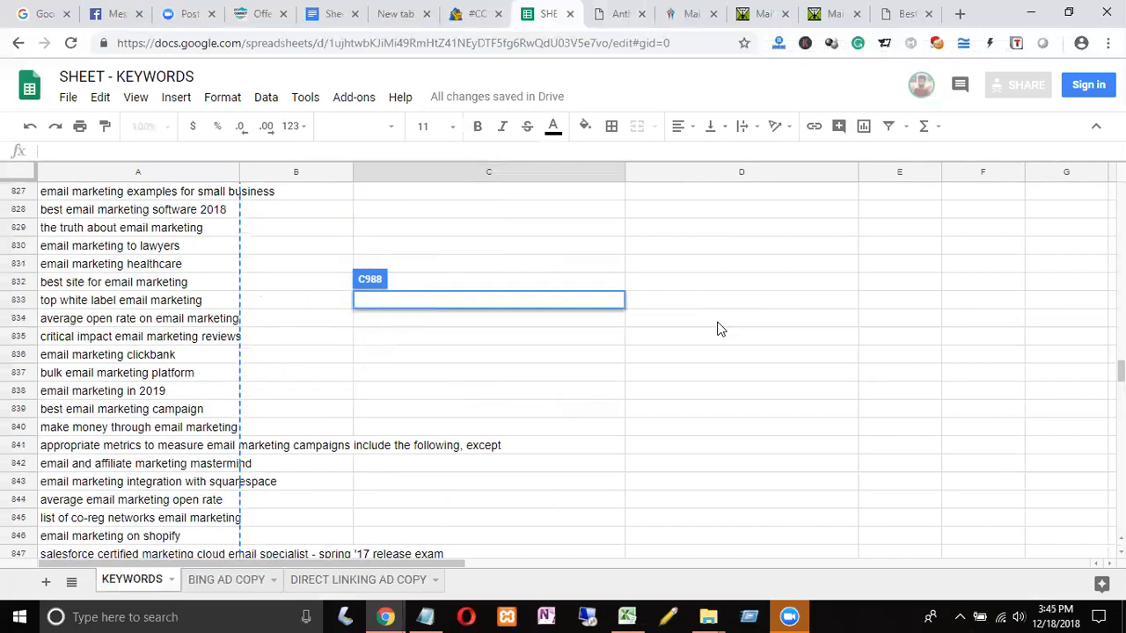
pyautogui.scroll(7, 717, 329)
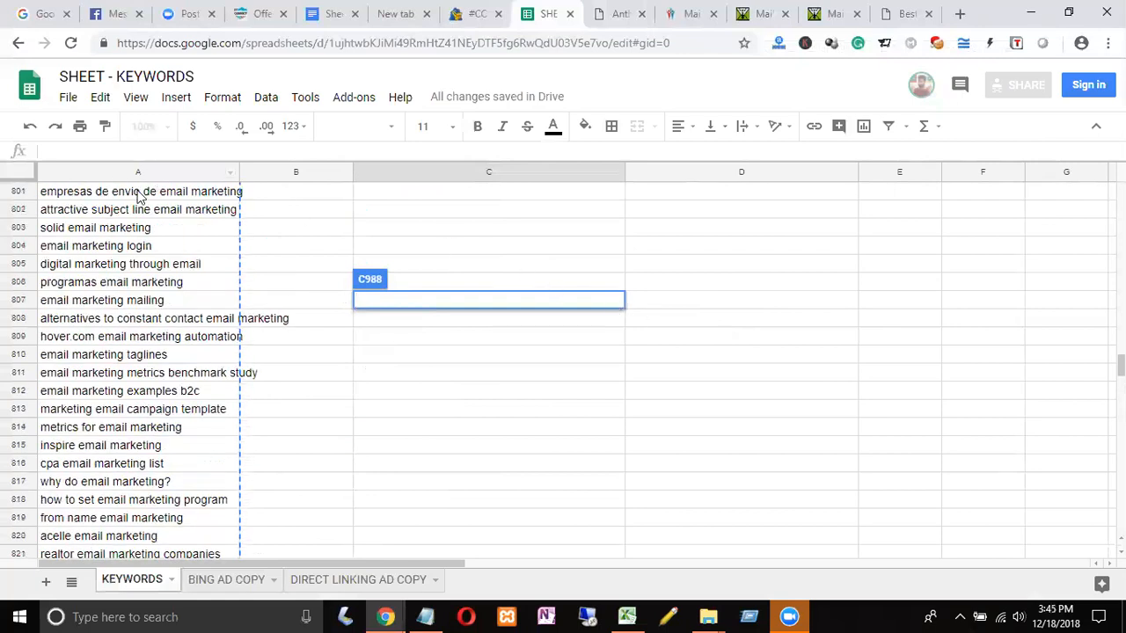
# - Cut the keywords in A801:A1000 and paste them at the start of column E
pyautogui.click(143, 191)
pyautogui.doubleClick(267, 212)
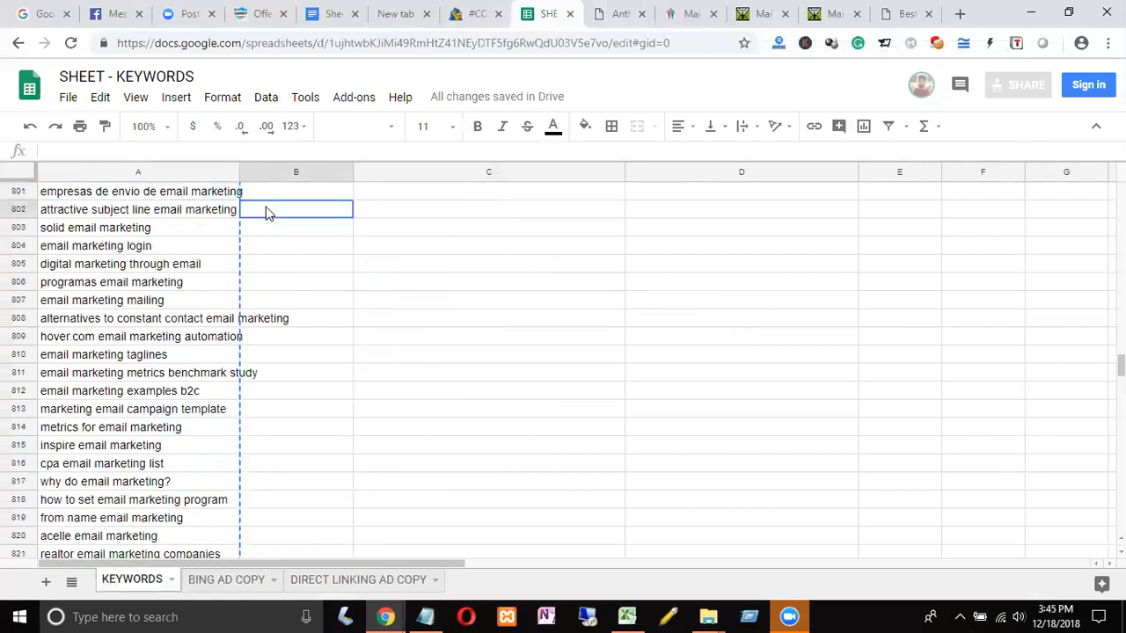
pyautogui.click(208, 191)
pyautogui.click(287, 234)
pyautogui.moveTo(221, 194); pyautogui.dragTo(158, 453)
pyautogui.hotkey('ctrl', 'c')
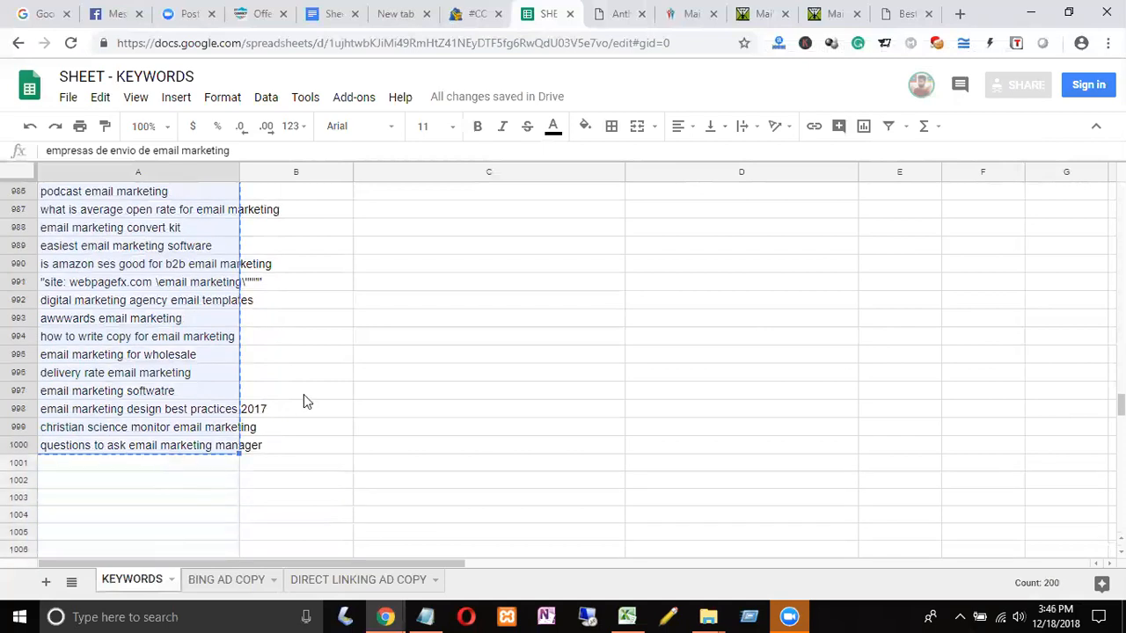
pyautogui.click(902, 175)
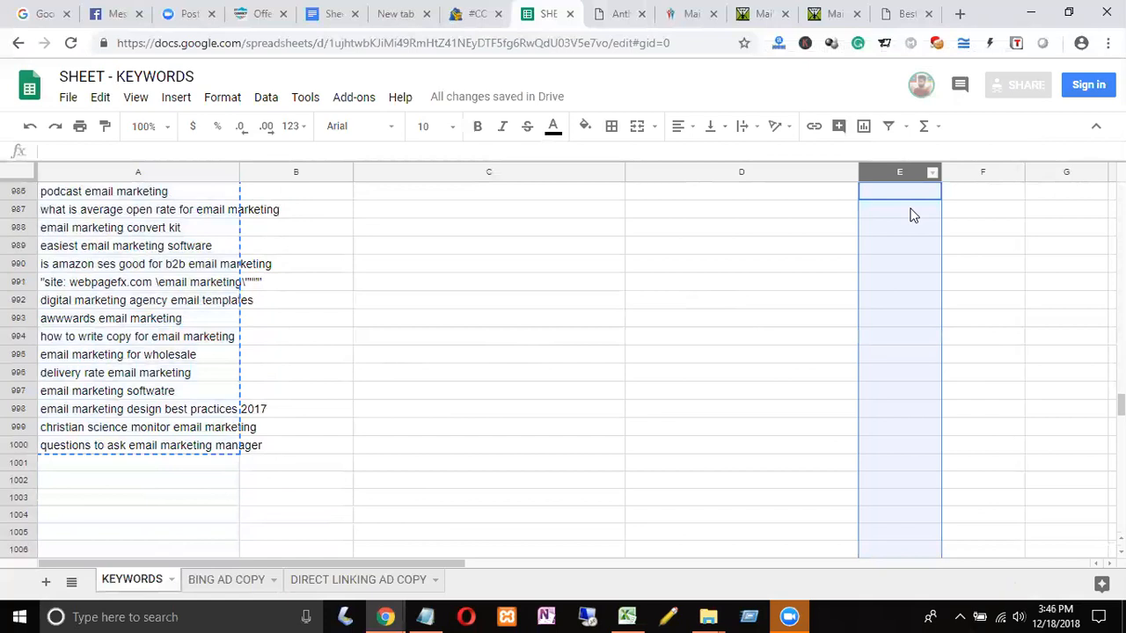
pyautogui.hotkey('ctrl', 'v')
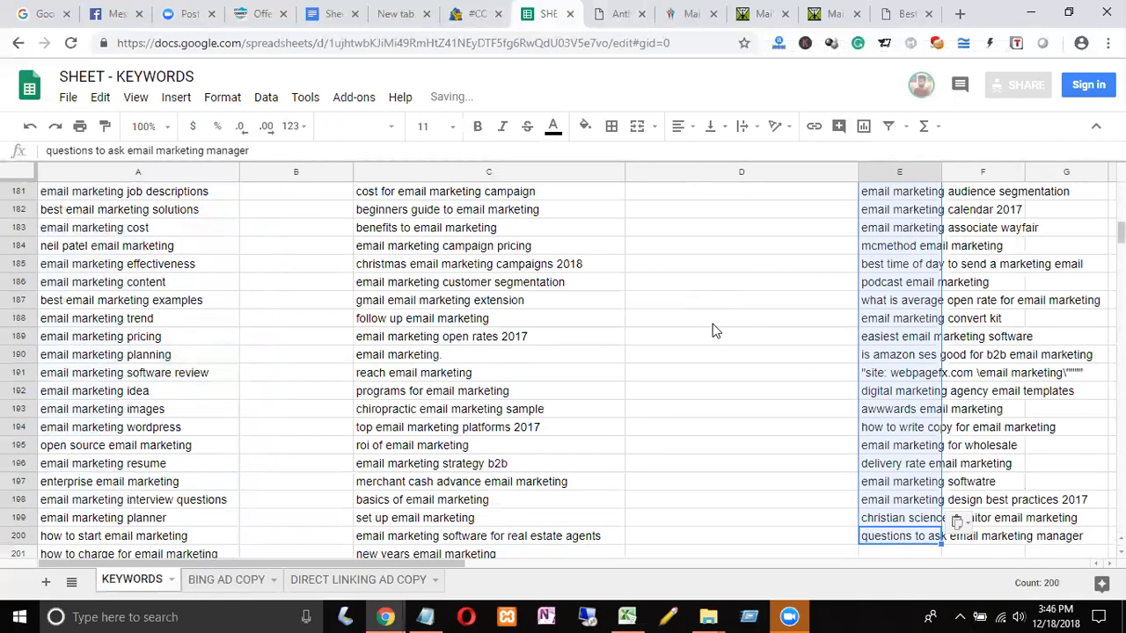
# - Copy all of column A from the keyword sheet and replace the ad group's entire keyword list in Bing Ads with it
pyautogui.click(761, 357)
pyautogui.scroll(-14, 211, 337)
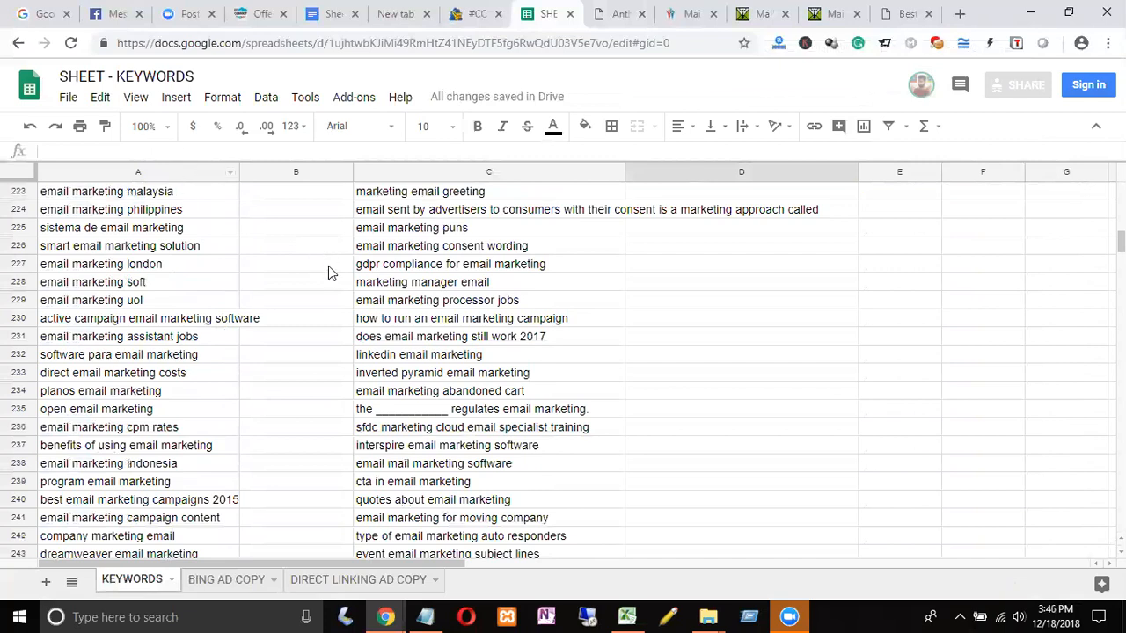
pyautogui.scroll(8, 328, 265)
pyautogui.click(328, 265)
pyautogui.click(197, 172)
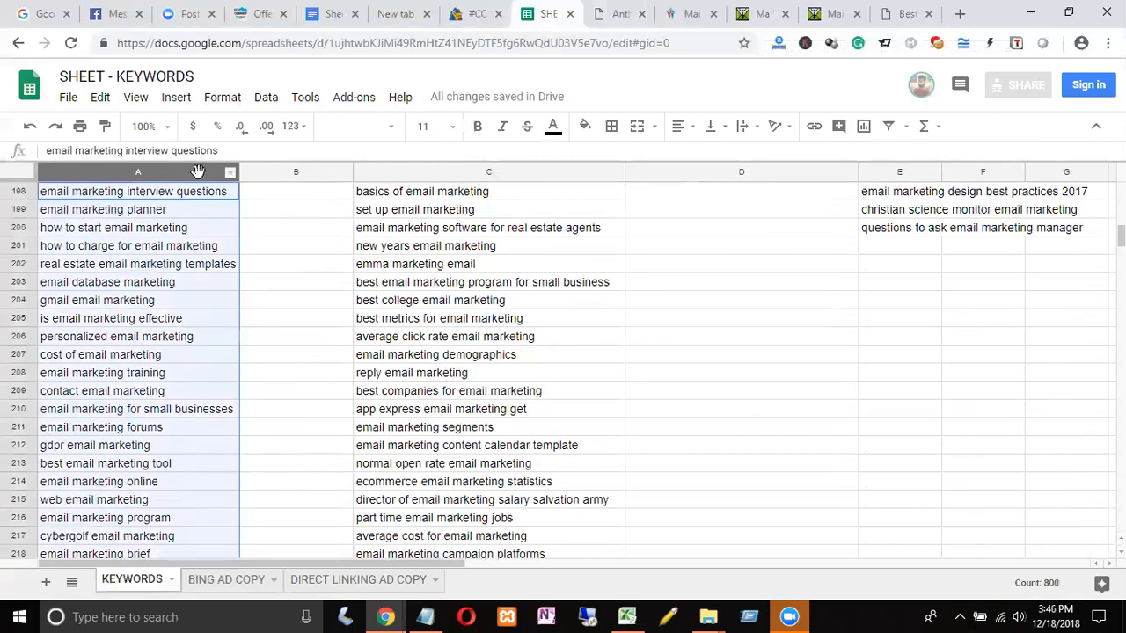
pyautogui.hotkey('ctrl', 'c')
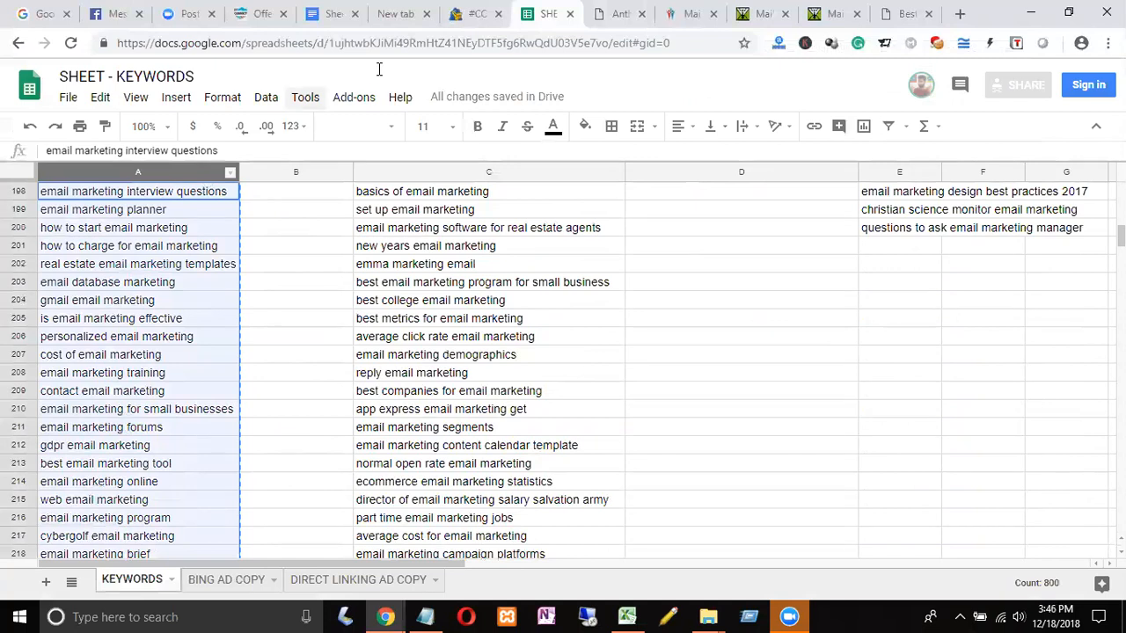
pyautogui.hotkey('alt', 'Tab')
pyautogui.hotkey('ctrl', 'a')
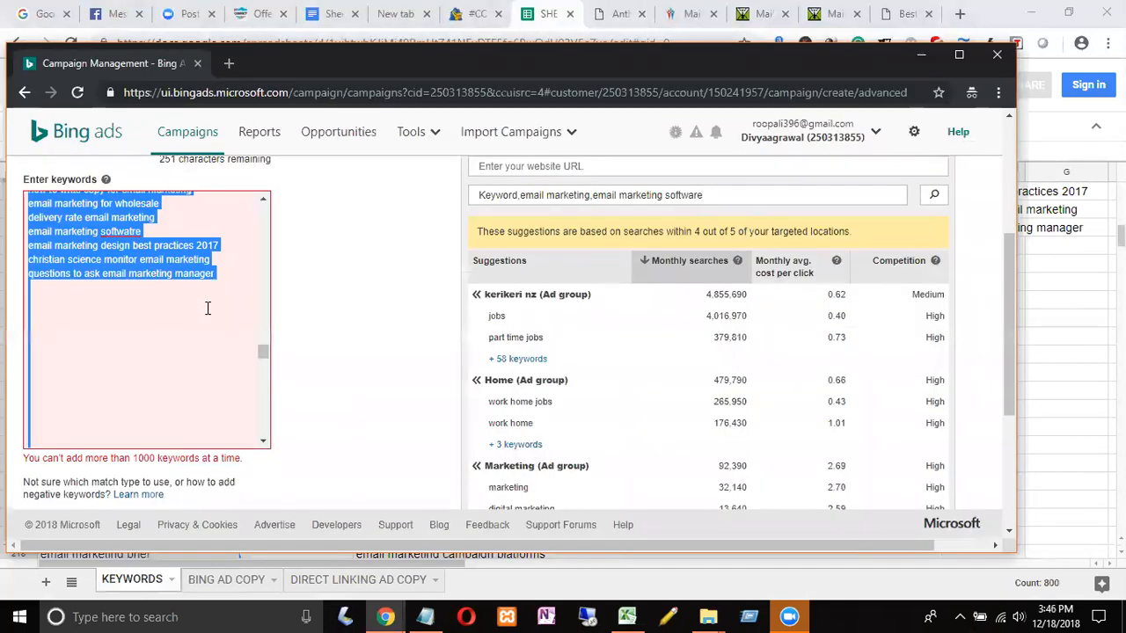
pyautogui.press('Delete')
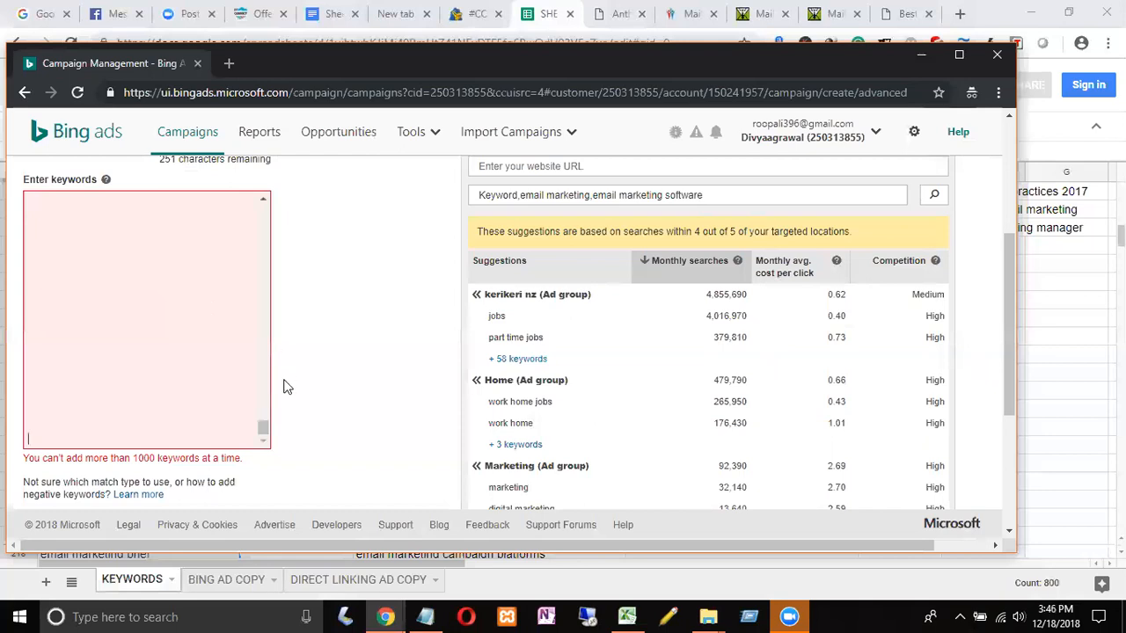
pyautogui.hotkey('ctrl', 'v')
# - Remove the header line "Keyword" from the top of the newly pasted keyword list
pyautogui.moveTo(259, 290); pyautogui.dragTo(259, 209)
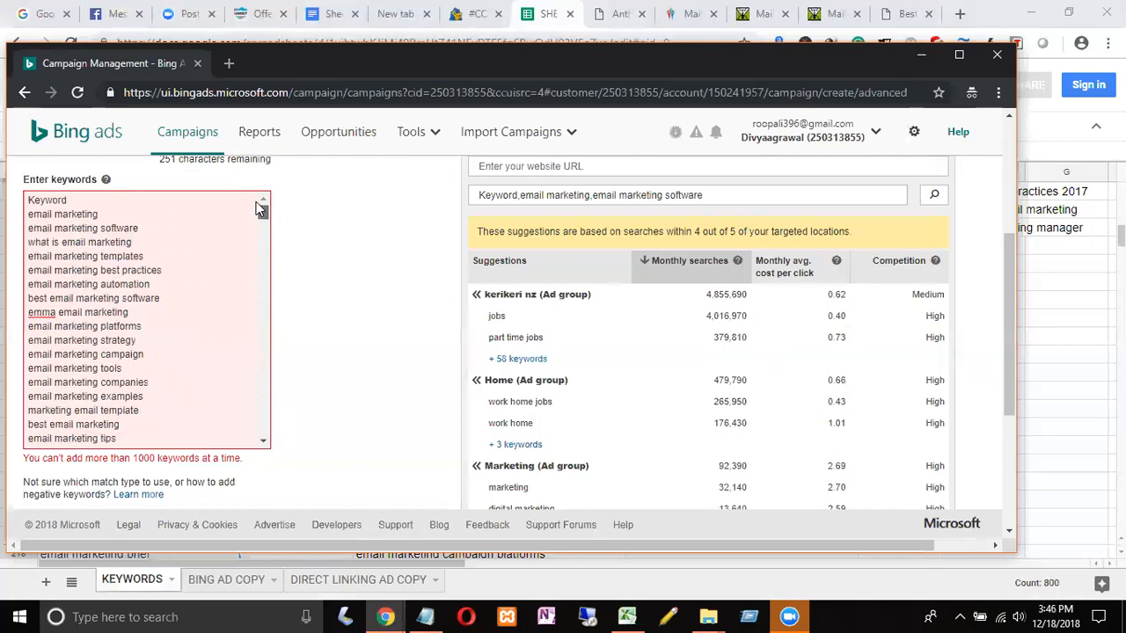
pyautogui.moveTo(111, 201); pyautogui.dragTo(5, 201)
pyautogui.press('Delete')
pyautogui.press('Delete')
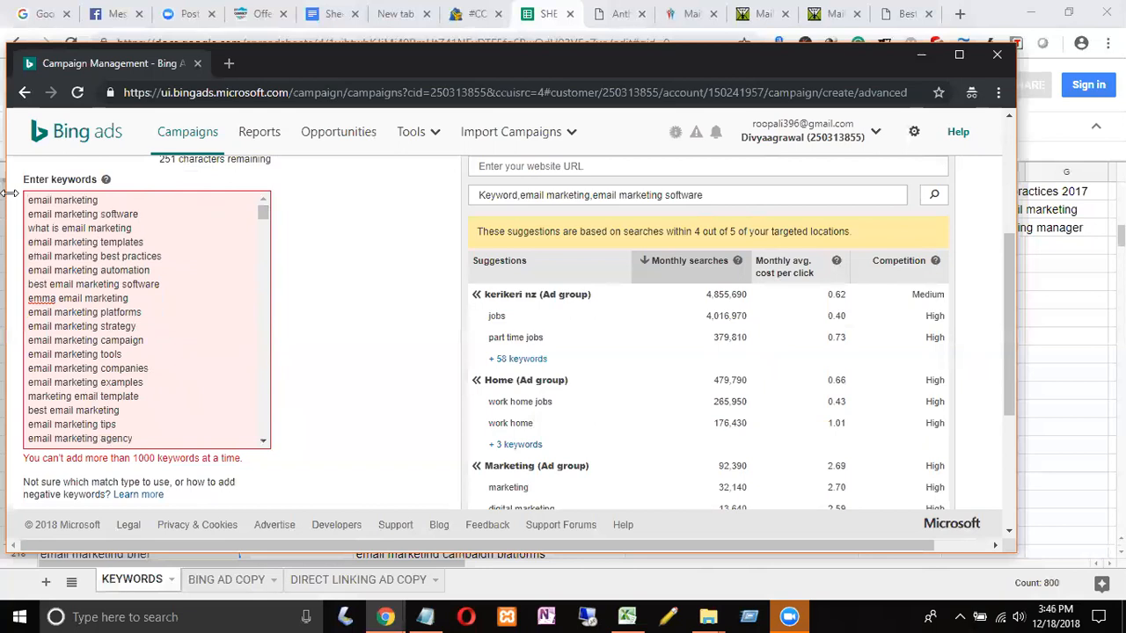
# - Delete all blank lines after the last keyword, "email marketing platforms uk", in the ad group's keyword list
pyautogui.scroll(-12, 260, 234)
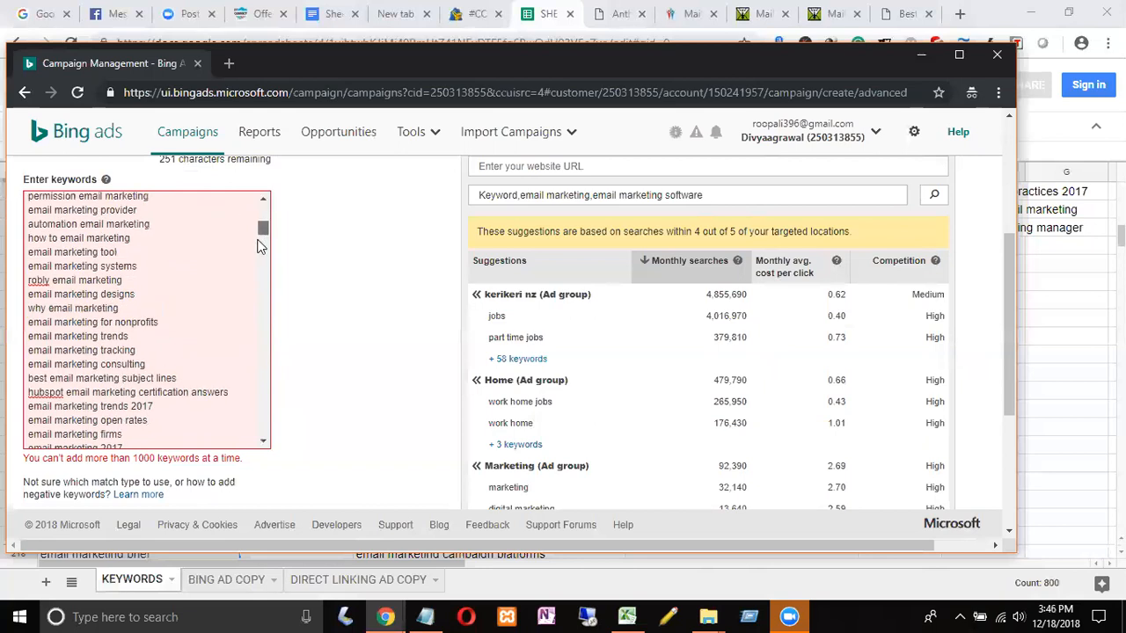
pyautogui.scroll(-8, 247, 339)
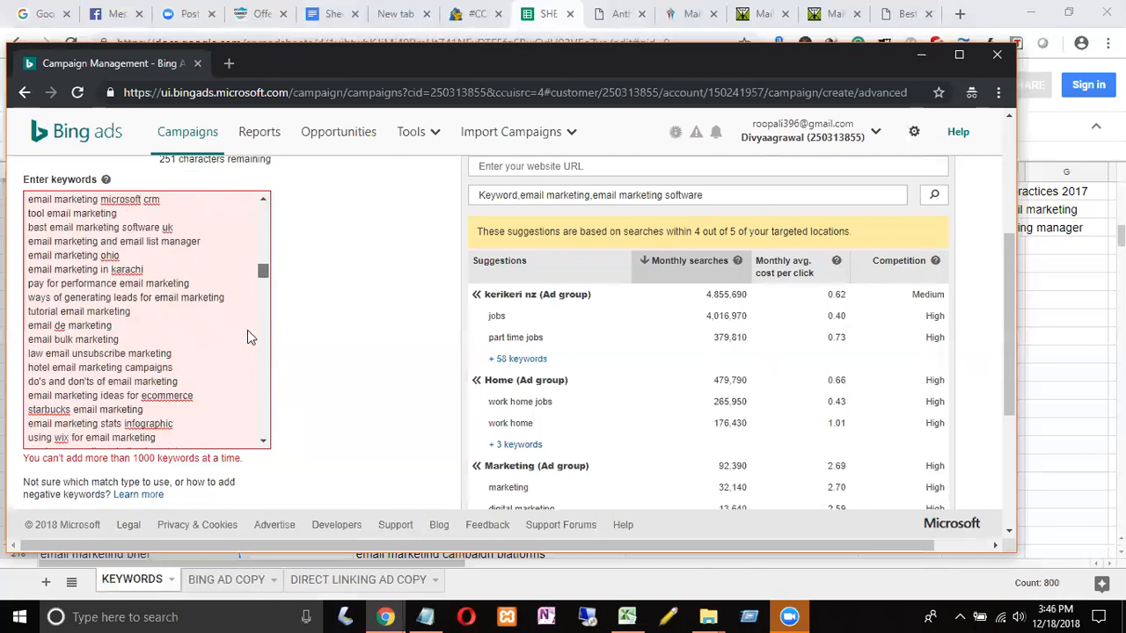
pyautogui.scroll(-8, 249, 327)
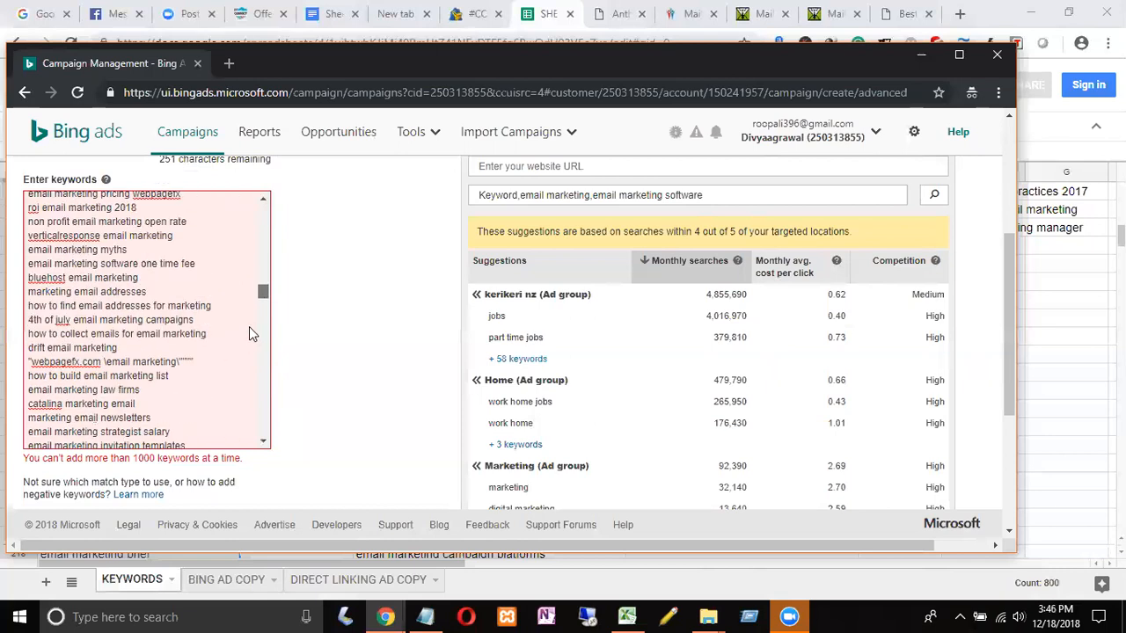
pyautogui.scroll(-5, 210, 291)
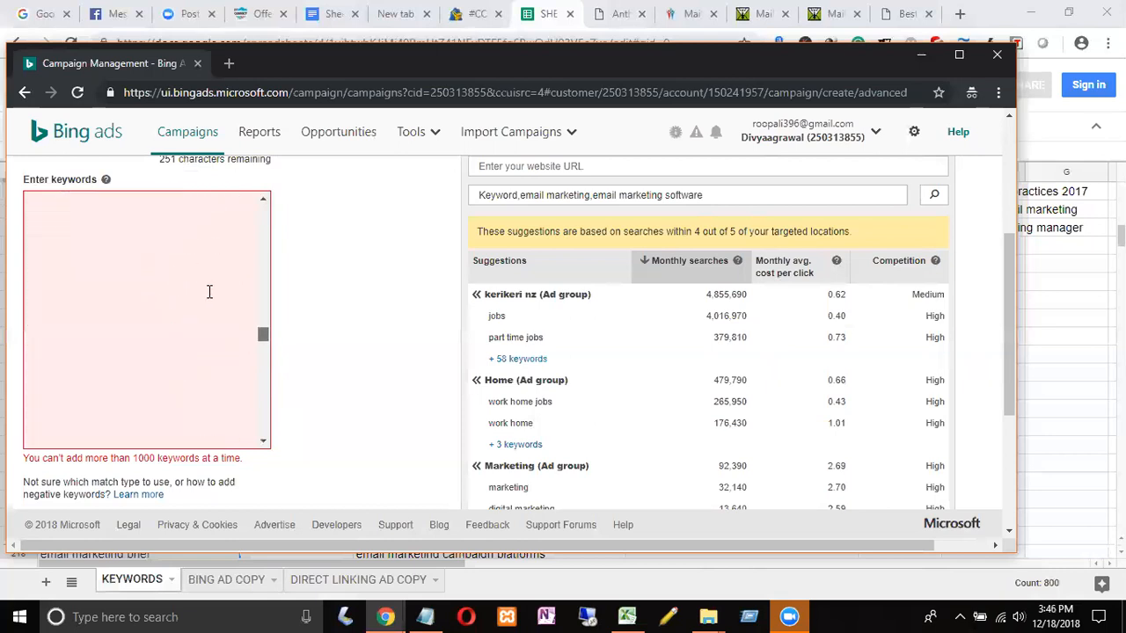
pyautogui.hotkey('shift', 'Down')
pyautogui.hotkey('shift', 'Down')
pyautogui.hotkey('shift', 'Down')
pyautogui.hotkey('shift', 'Down')
pyautogui.hotkey('shift', 'Down')
pyautogui.hotkey('shift', 'Down')
pyautogui.hotkey('shift', 'Down')
pyautogui.hotkey('shift', 'Down')
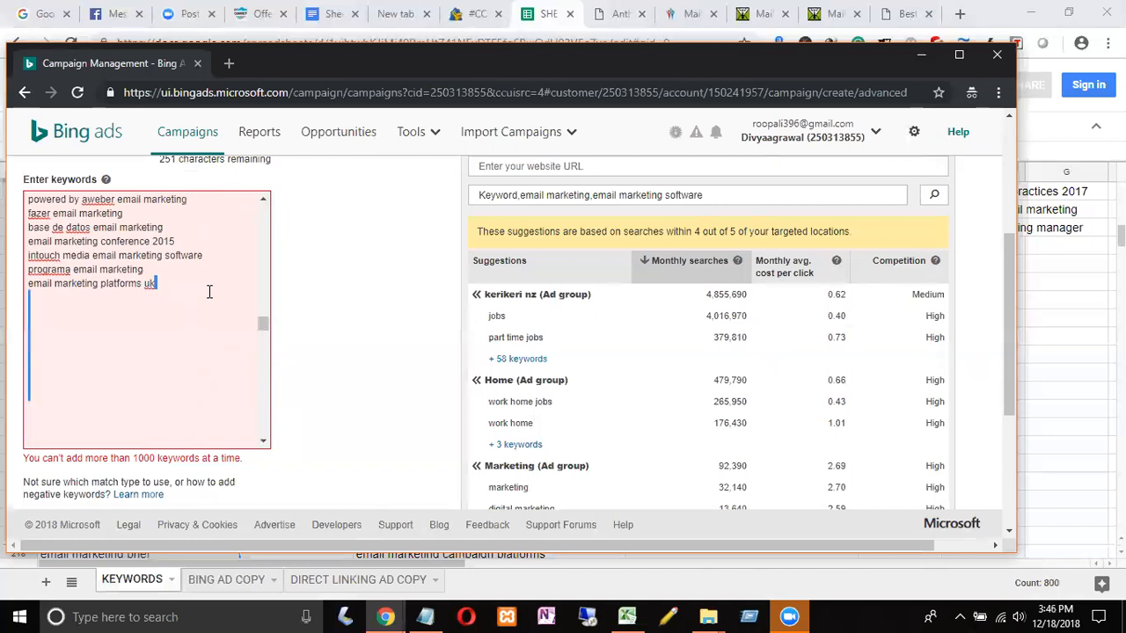
pyautogui.hotkey('shift', 'Down')
pyautogui.hotkey('shift', 'Down')
pyautogui.hotkey('shift', 'Down')
pyautogui.hotkey('shift', 'Down')
pyautogui.hotkey('shift', 'Down')
pyautogui.hotkey('shift', 'Down')
pyautogui.hotkey('shift', 'Down')
pyautogui.hotkey('shift', 'Down')
pyautogui.hotkey('shift', 'Down')
pyautogui.hotkey('shift', 'Down')
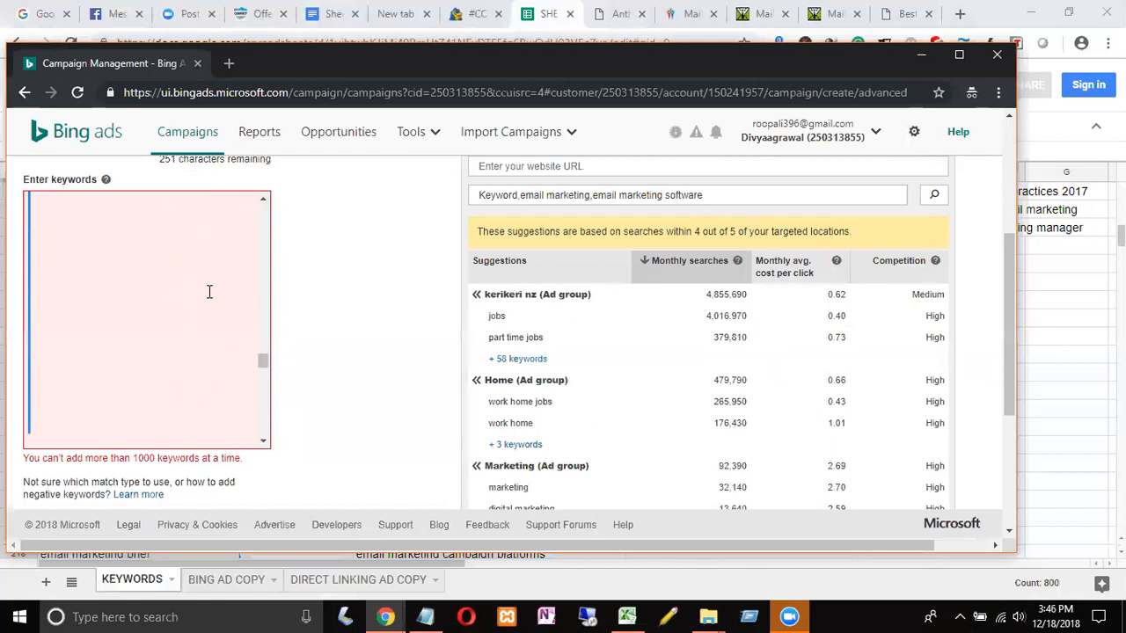
pyautogui.scroll(-2, 209, 292)
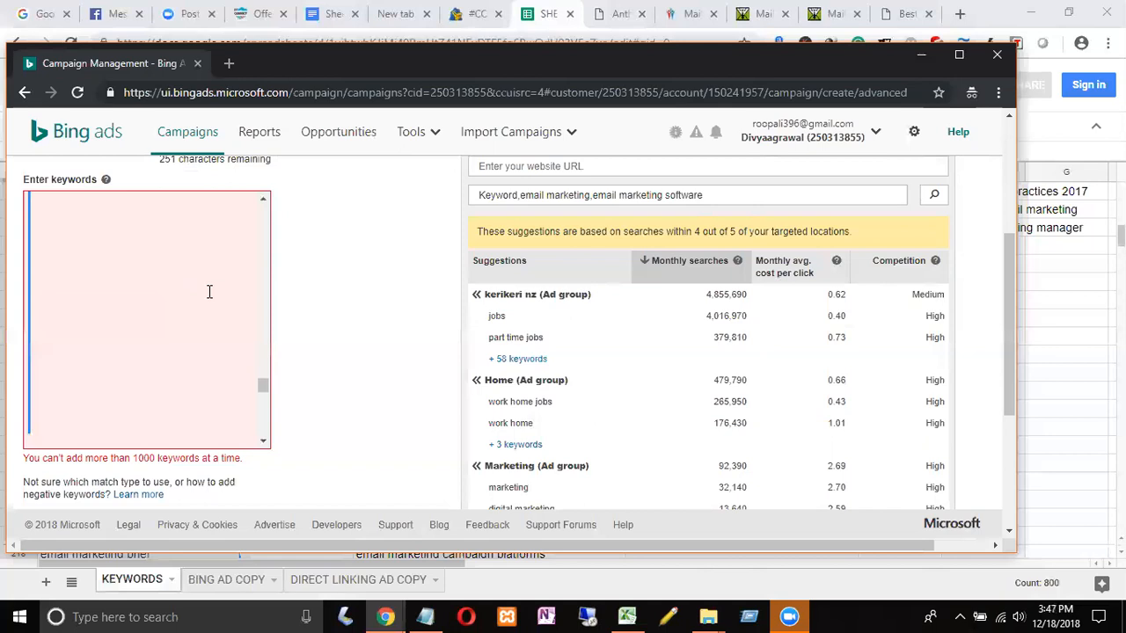
pyautogui.scroll(-1, 209, 292)
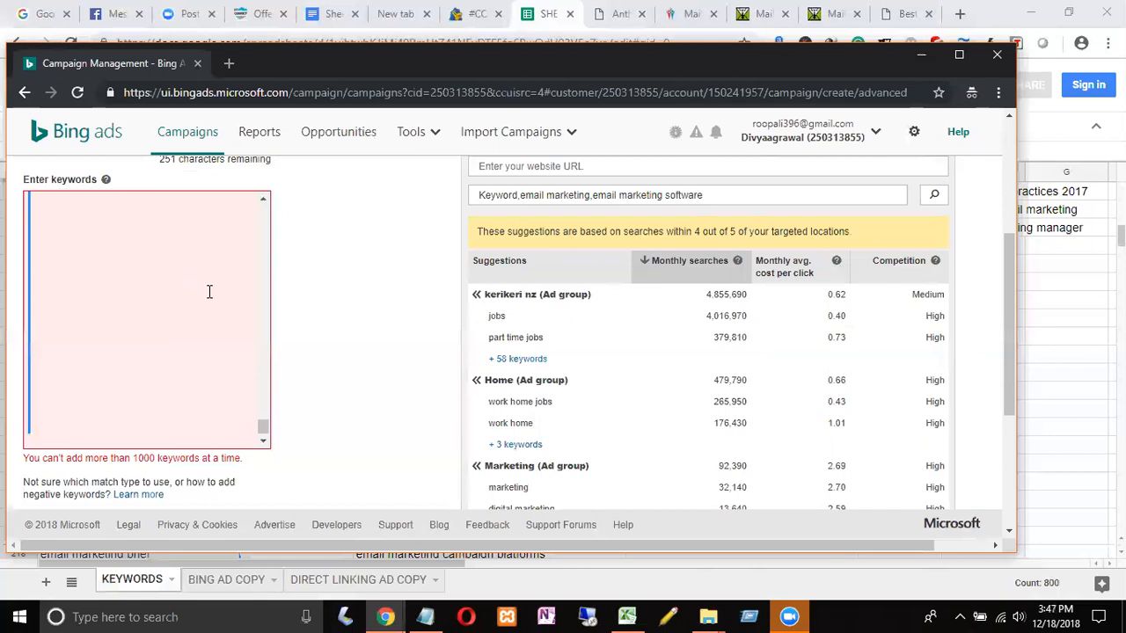
pyautogui.press('BackSpace')
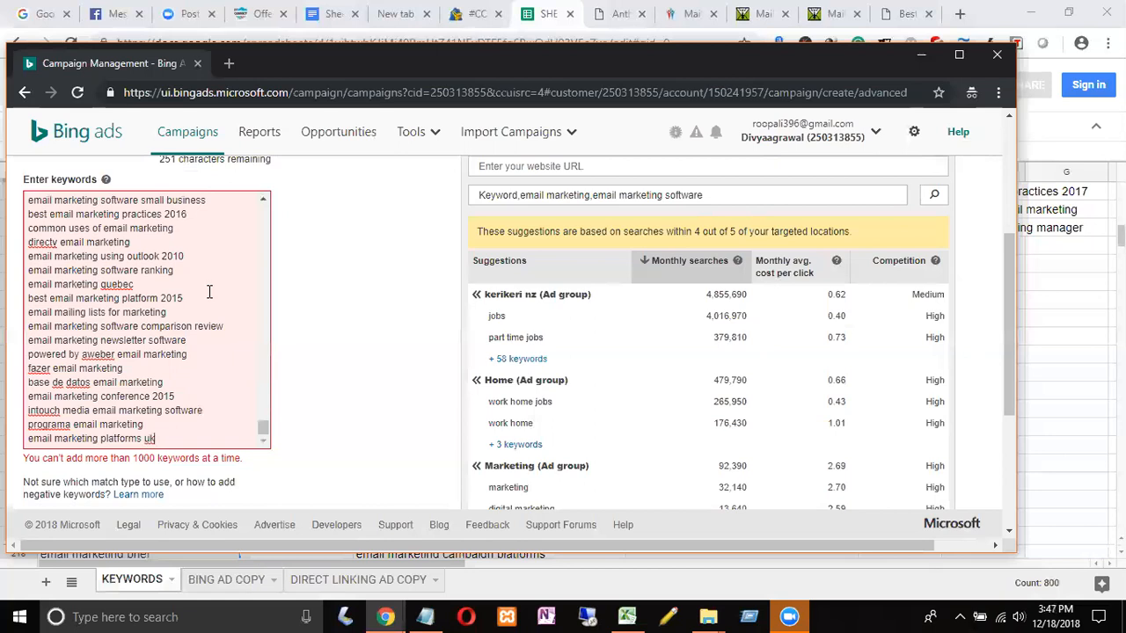
pyautogui.click(381, 291)
# - Check the end of the cleaned keyword list and the rest of ad group Ad #1's page
pyautogui.moveTo(271, 429)
pyautogui.mouseDown()
pyautogui.moveTo(271, 208)
pyautogui.moveTo(249, 386)
pyautogui.moveTo(259, 423)
pyautogui.mouseUp()
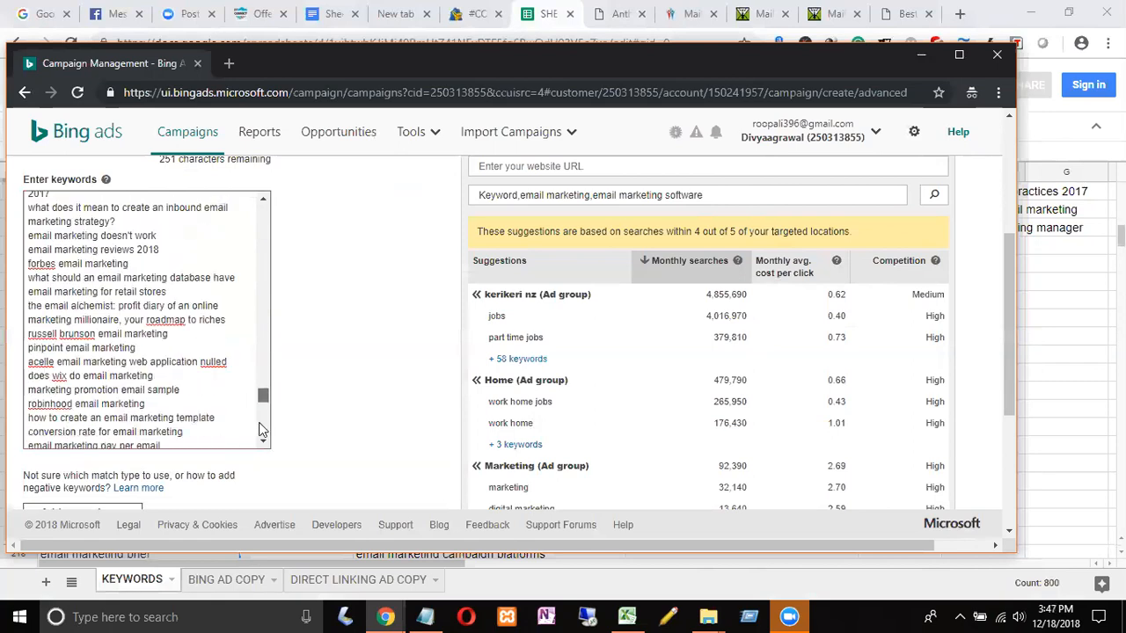
pyautogui.scroll(-8, 246, 429)
pyautogui.scroll(-10, 342, 394)
pyautogui.scroll(-3, 343, 385)
pyautogui.scroll(2, 342, 386)
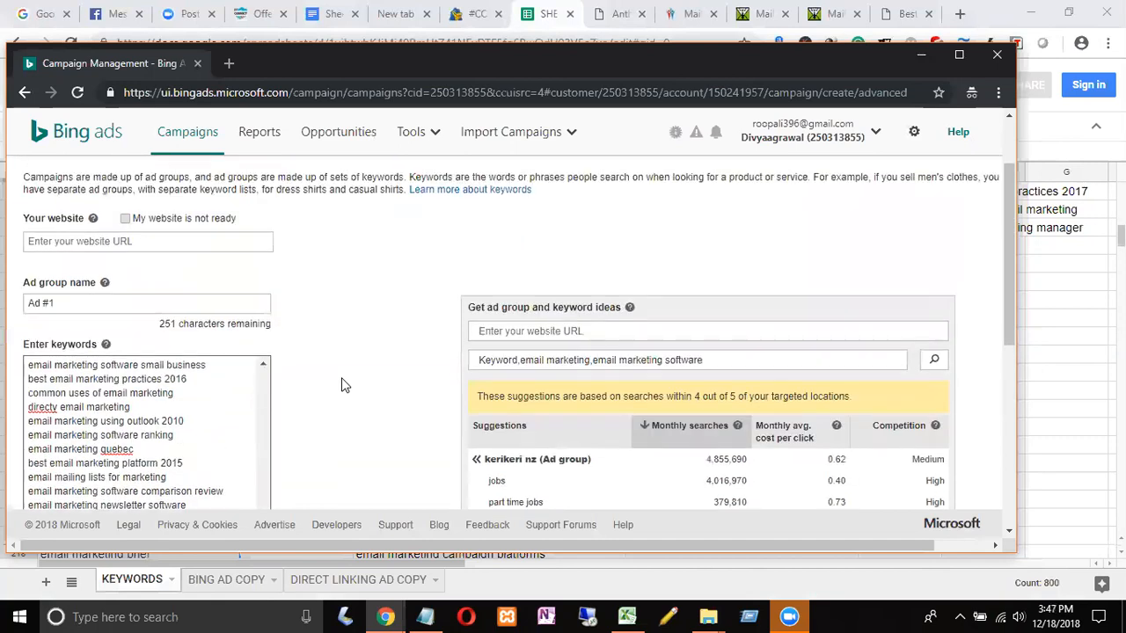
pyautogui.scroll(-3, 232, 327)
pyautogui.scroll(-2, 103, 273)
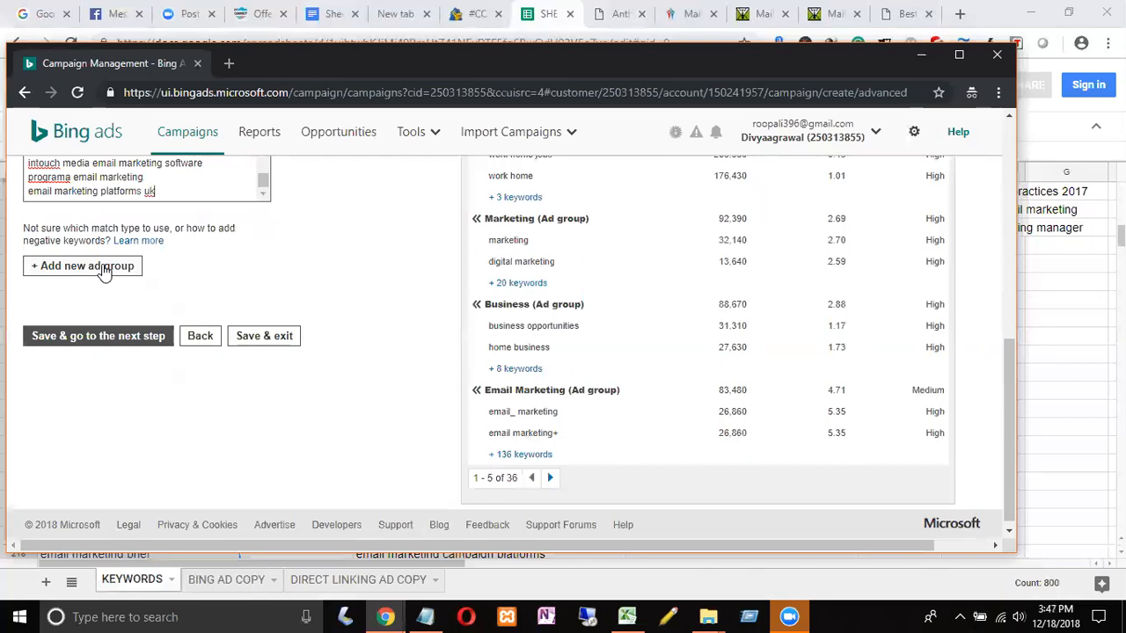
# - Add a new ad group below Ad #1 and bring its empty keyword entry into view
pyautogui.click(103, 272)
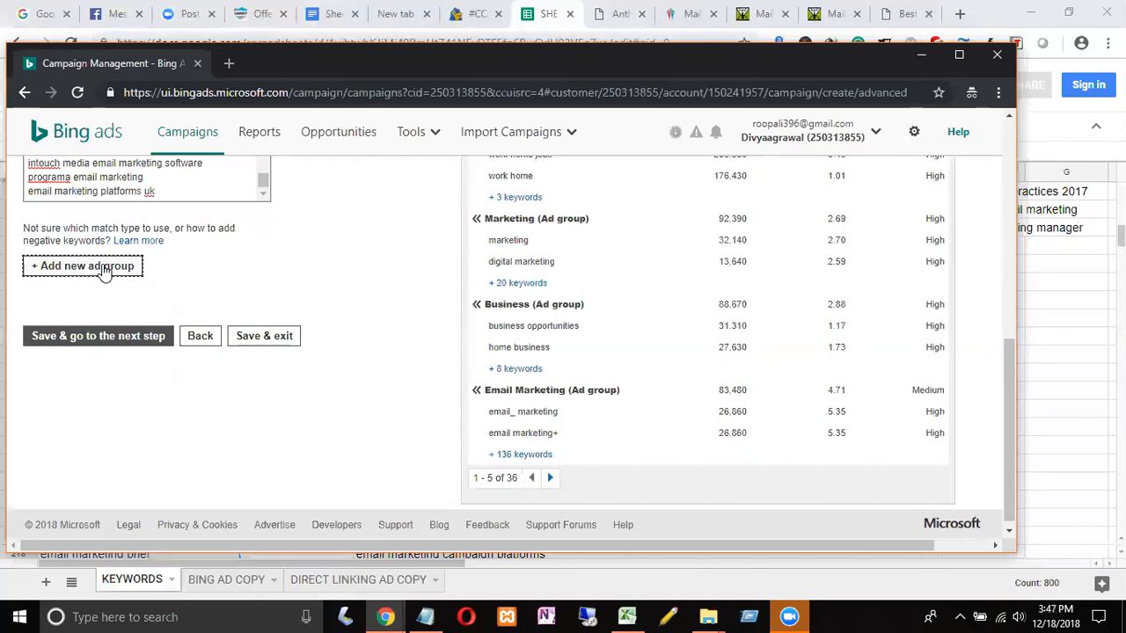
pyautogui.scroll(-3, 103, 265)
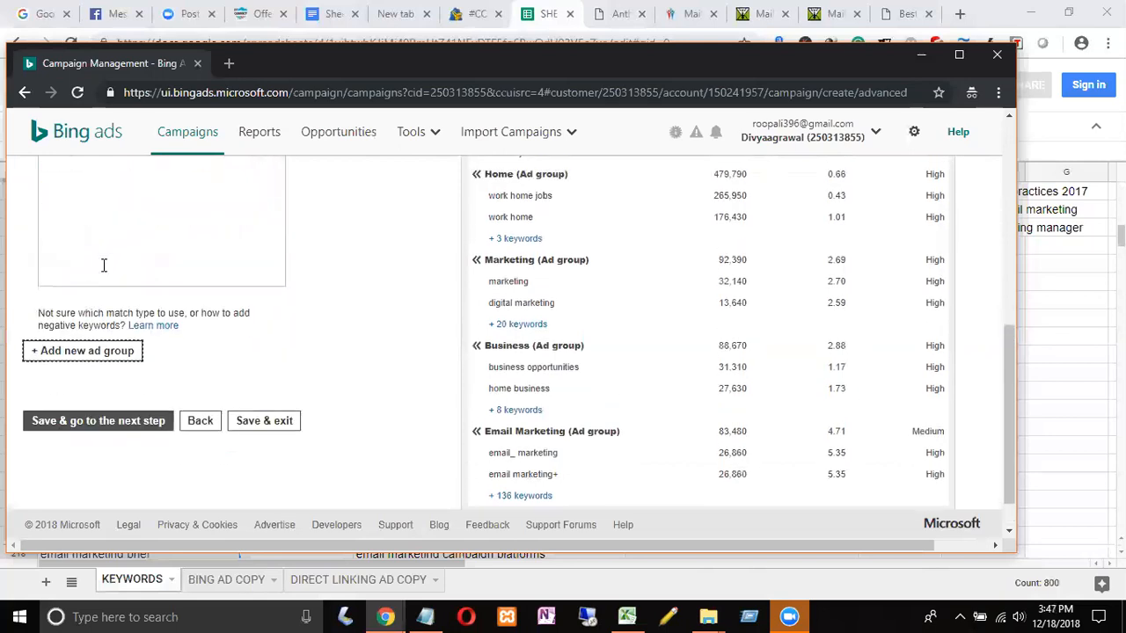
pyautogui.scroll(2, 349, 276)
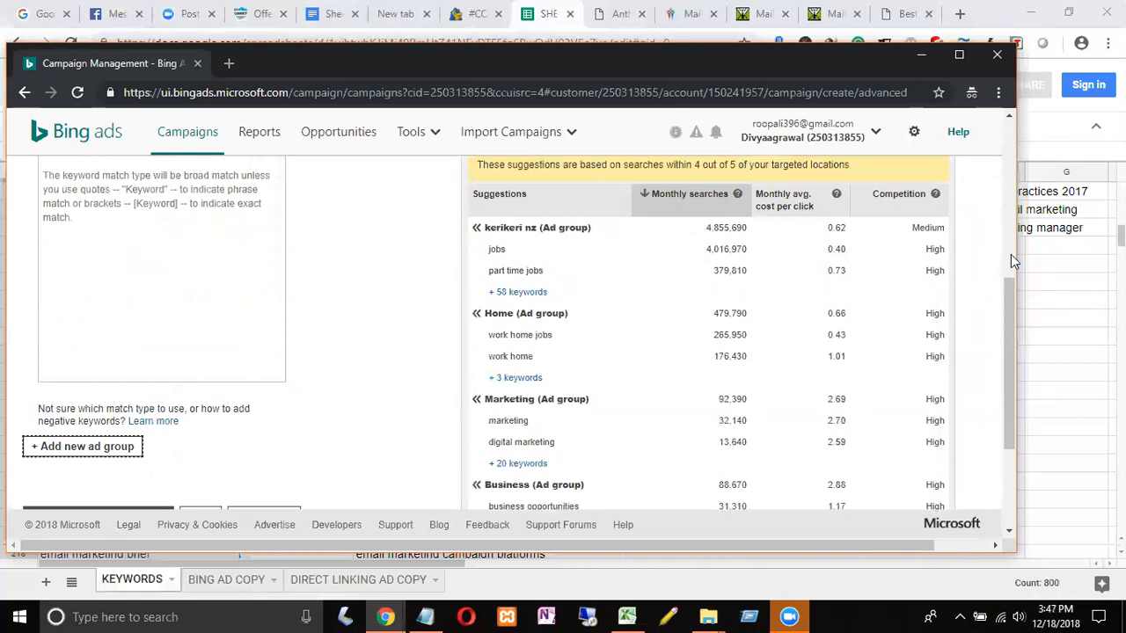
pyautogui.scroll(5, 1011, 254)
pyautogui.click(109, 338)
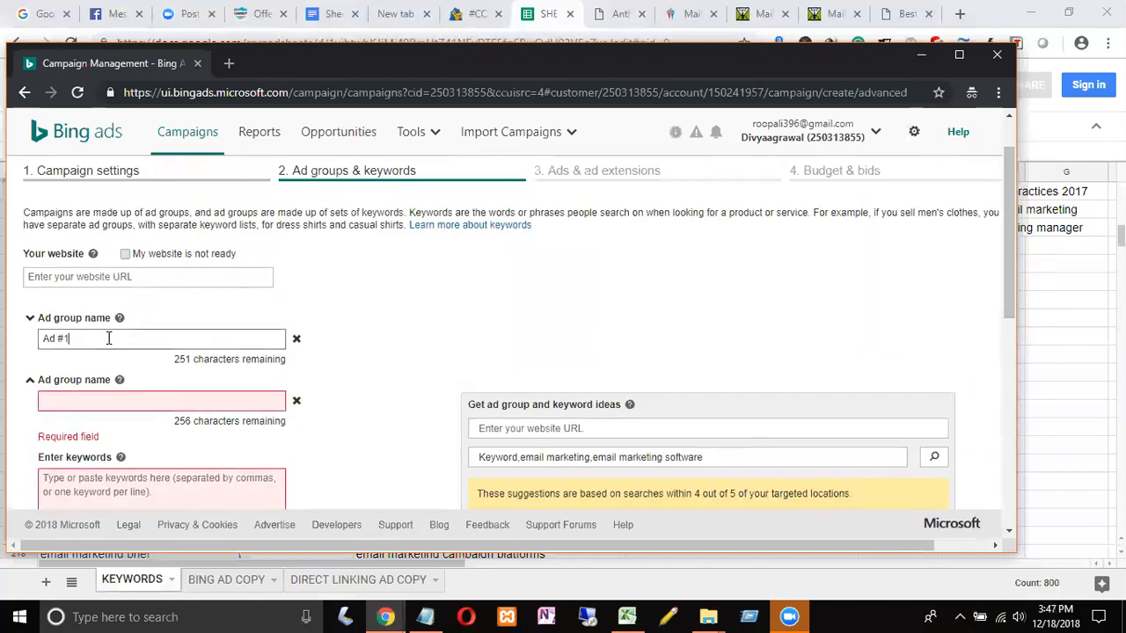
pyautogui.press('BackSpace')
pyautogui.write('2')
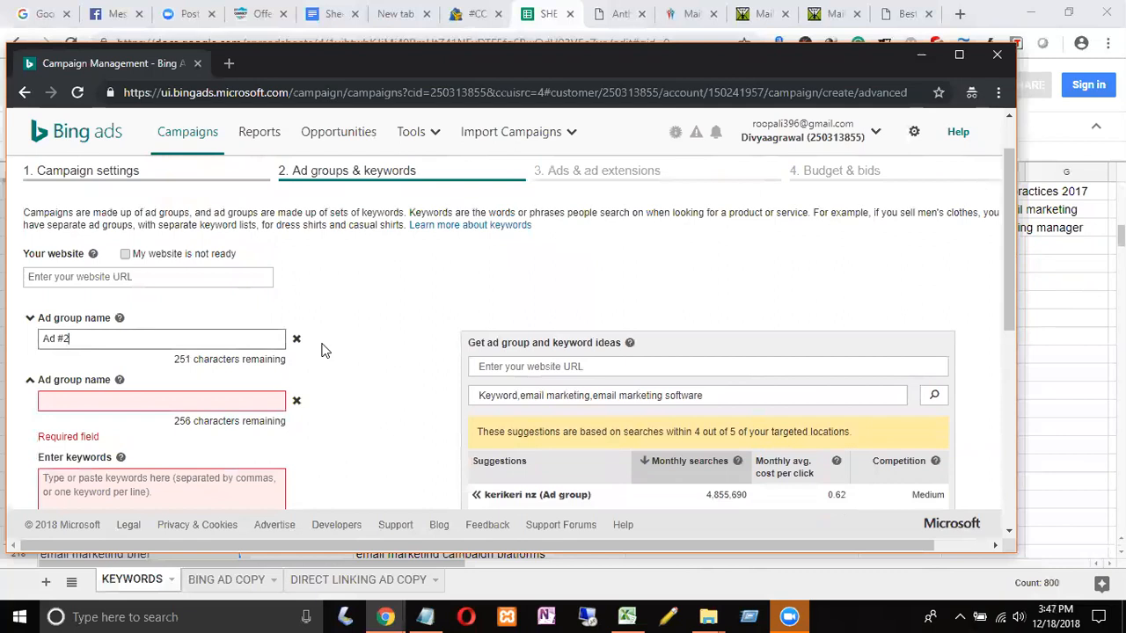
pyautogui.press('BackSpace')
# - Name the second ad group "Ad #2", reusing the text of the first ad group's name
pyautogui.click(267, 398)
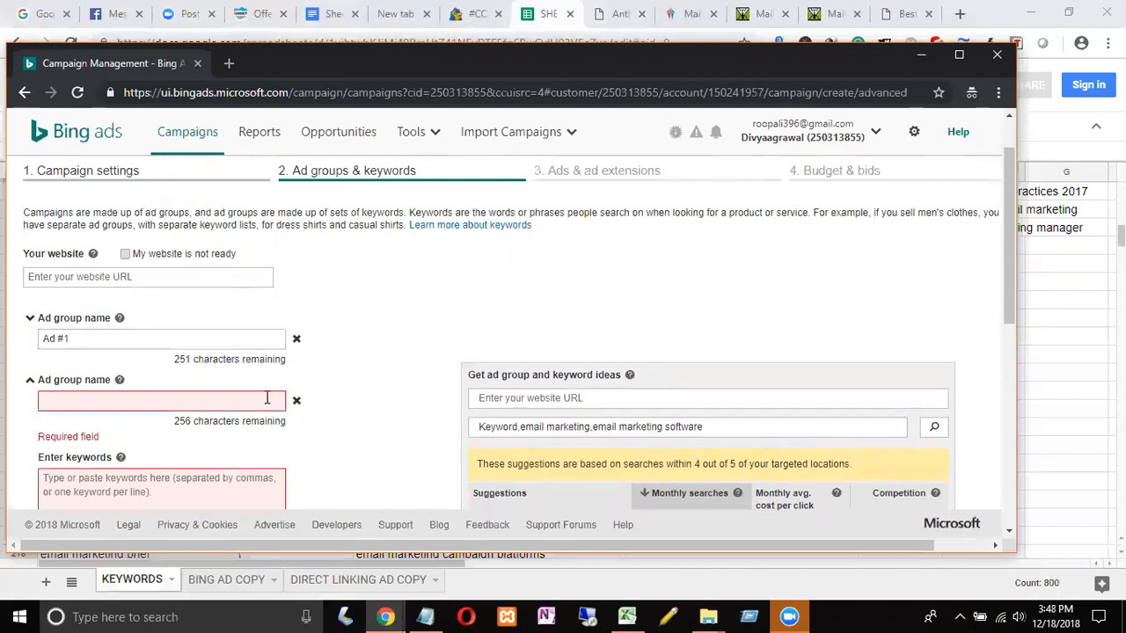
pyautogui.click(63, 339)
pyautogui.moveTo(64, 339); pyautogui.dragTo(45, 338)
pyautogui.hotkey('ctrl', 'c')
pyautogui.click(46, 402)
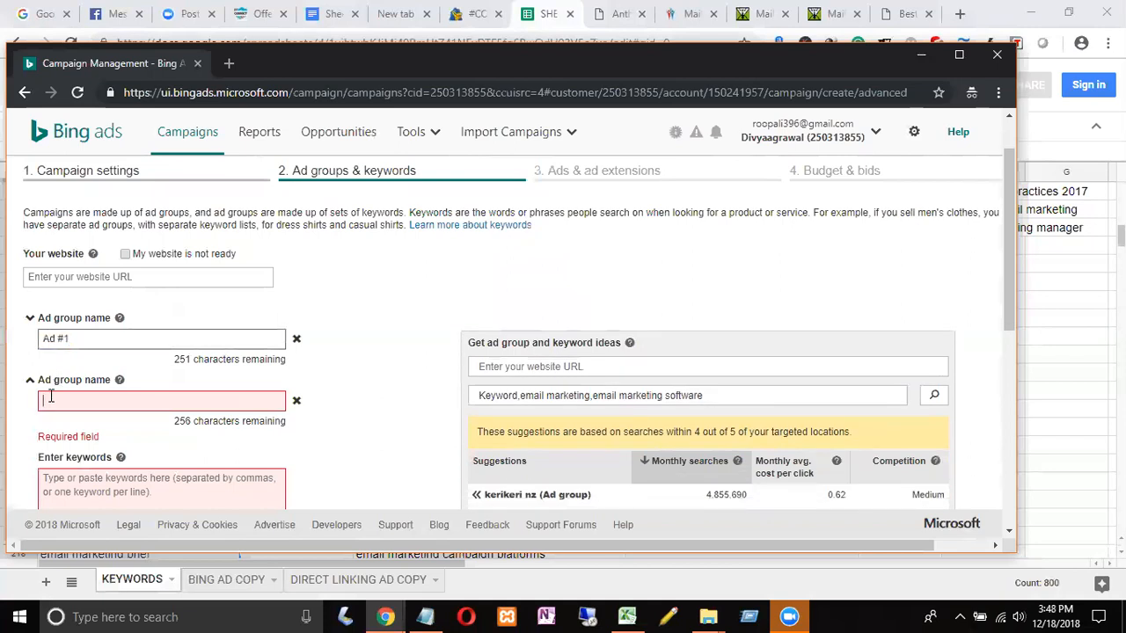
pyautogui.hotkey('ctrl', 'v')
pyautogui.press('BackSpace')
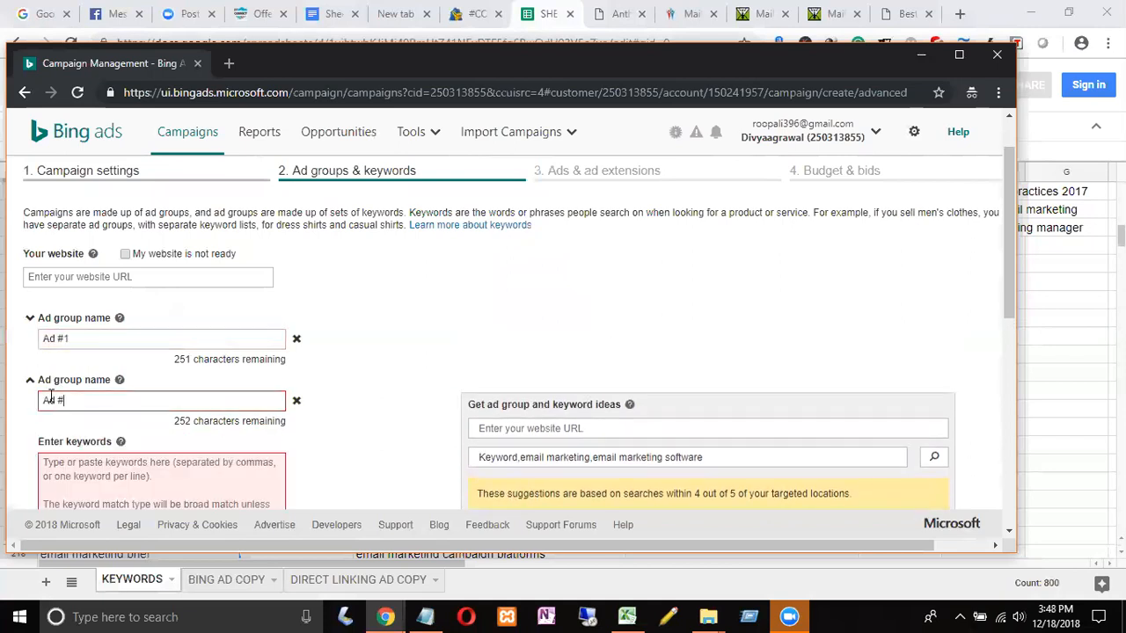
pyautogui.write('2')
pyautogui.click(377, 355)
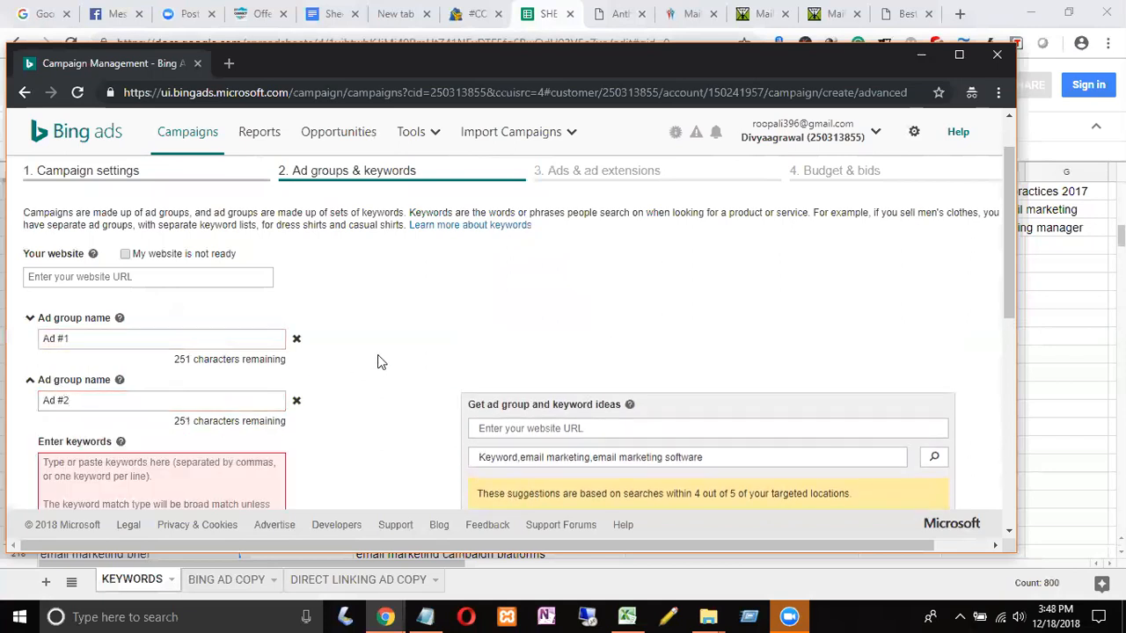
pyautogui.scroll(-1, 377, 362)
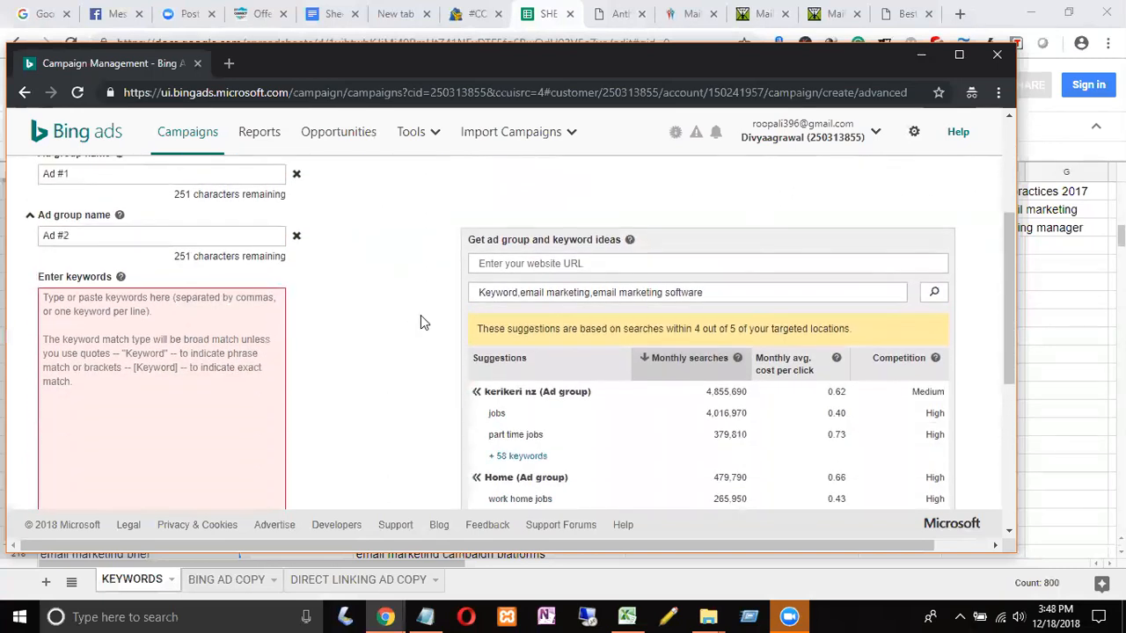
# - Switch to the SHEET - KEYWORDS spreadsheet and move its browser tab to the end of the open tabs
pyautogui.click(592, 30)
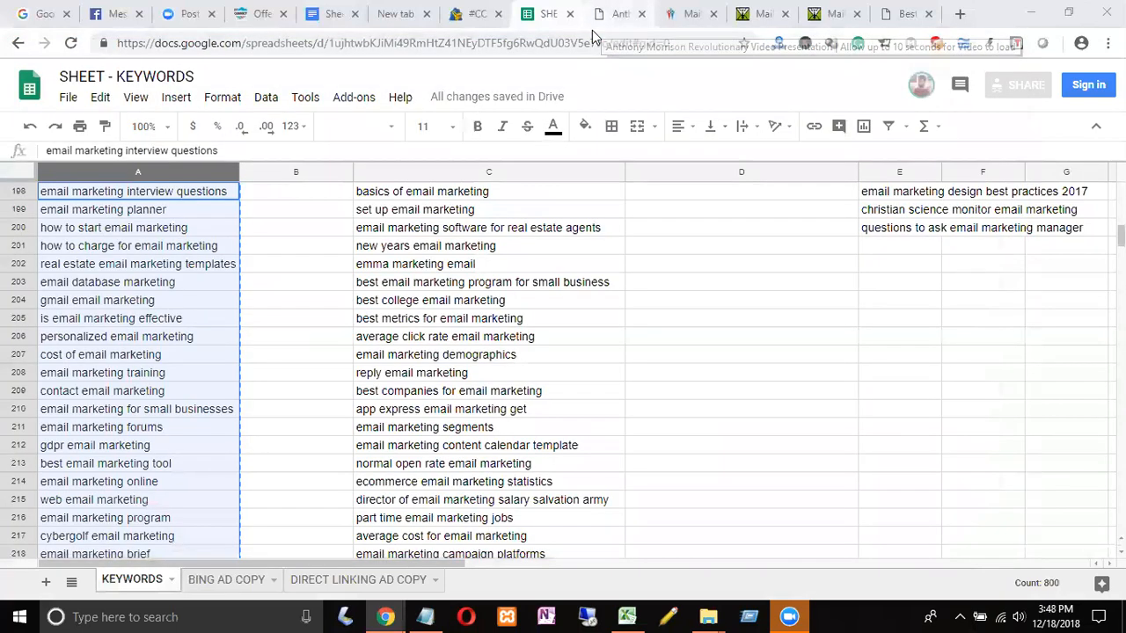
pyautogui.click(592, 30)
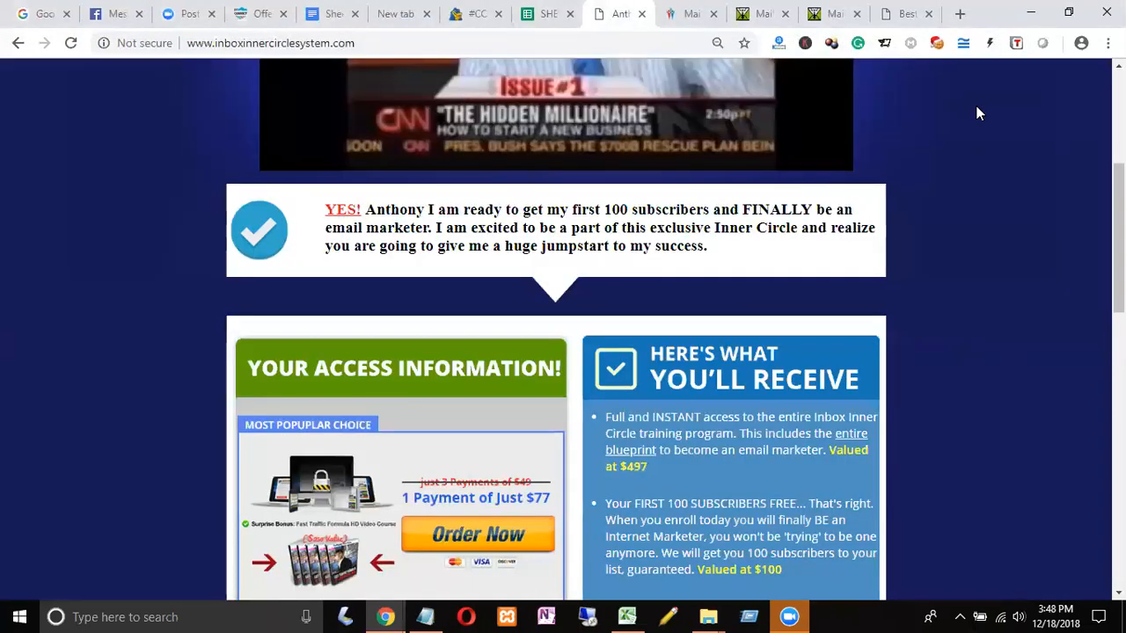
pyautogui.click(547, 15)
pyautogui.moveTo(548, 16); pyautogui.dragTo(902, 31)
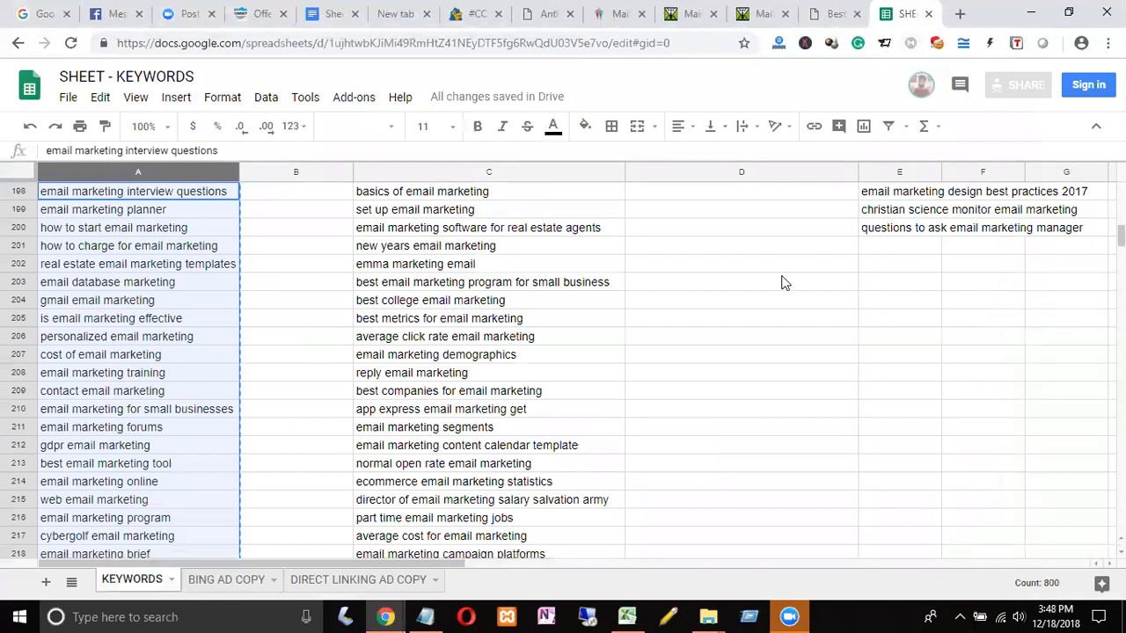
# - Clear the keyword in cell C235, "the ___________ regulates email marketing."
pyautogui.scroll(-7, 786, 280)
pyautogui.scroll(-4, 786, 282)
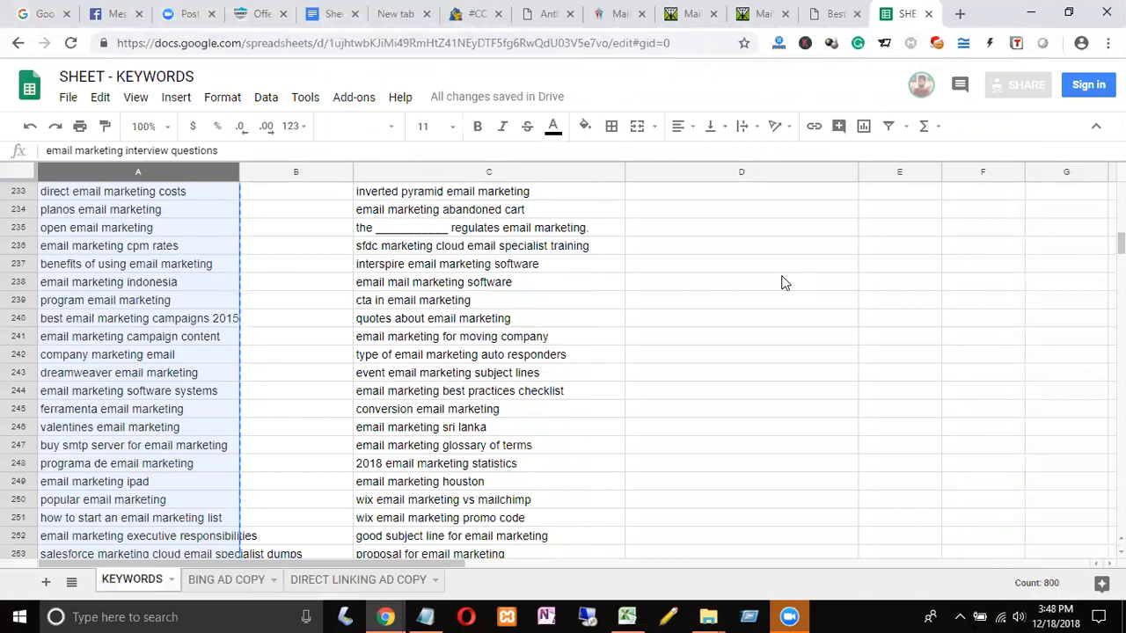
pyautogui.scroll(8, 785, 282)
pyautogui.scroll(-5, 786, 282)
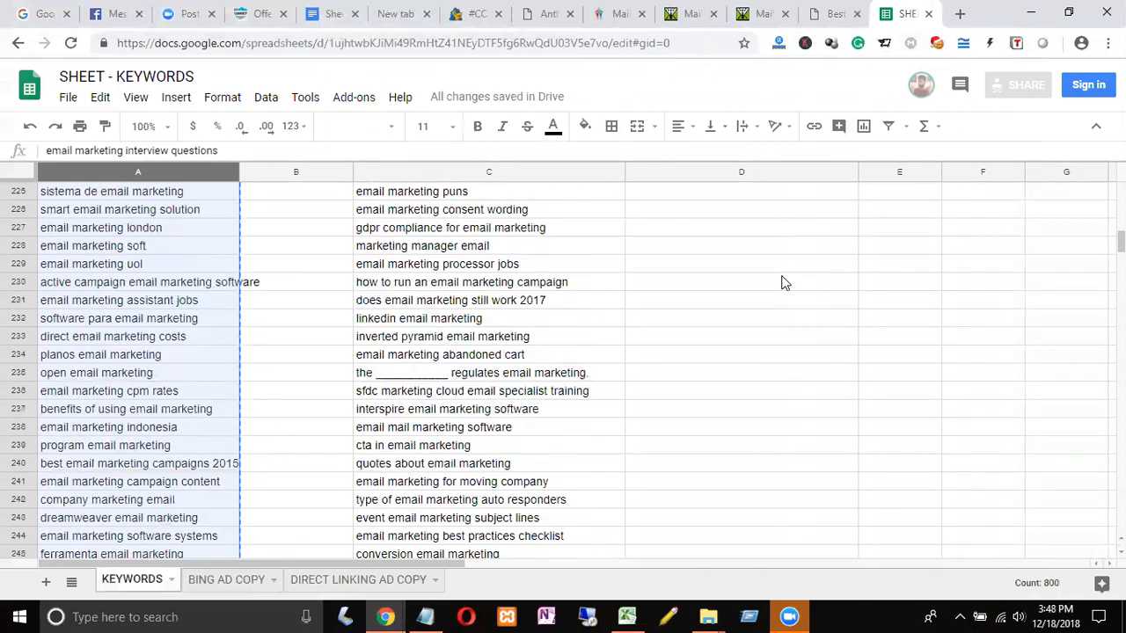
pyautogui.click(536, 368)
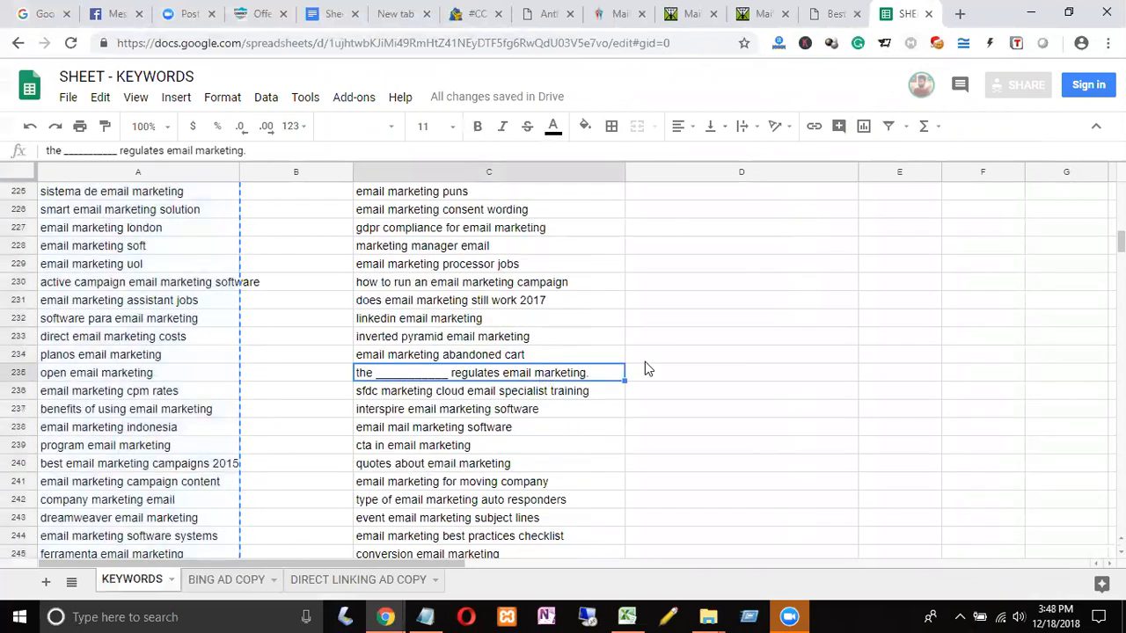
pyautogui.press('Delete')
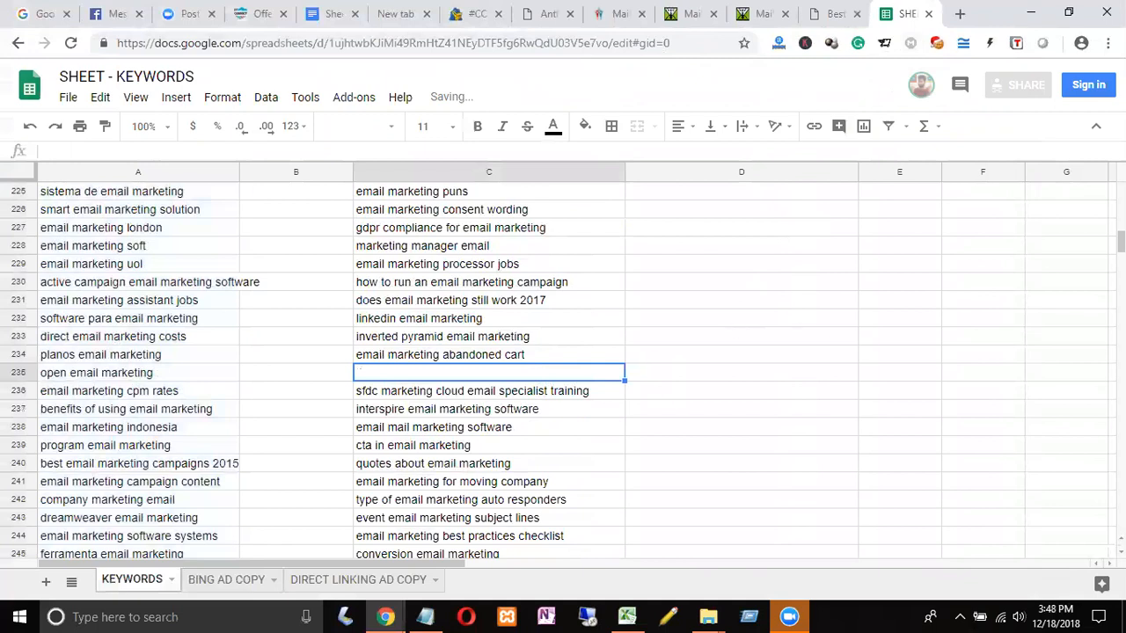
# - Copy all keywords in column E, from "empresas de envio de email marketing" in E1 through E200
pyautogui.scroll(5, 563, 370)
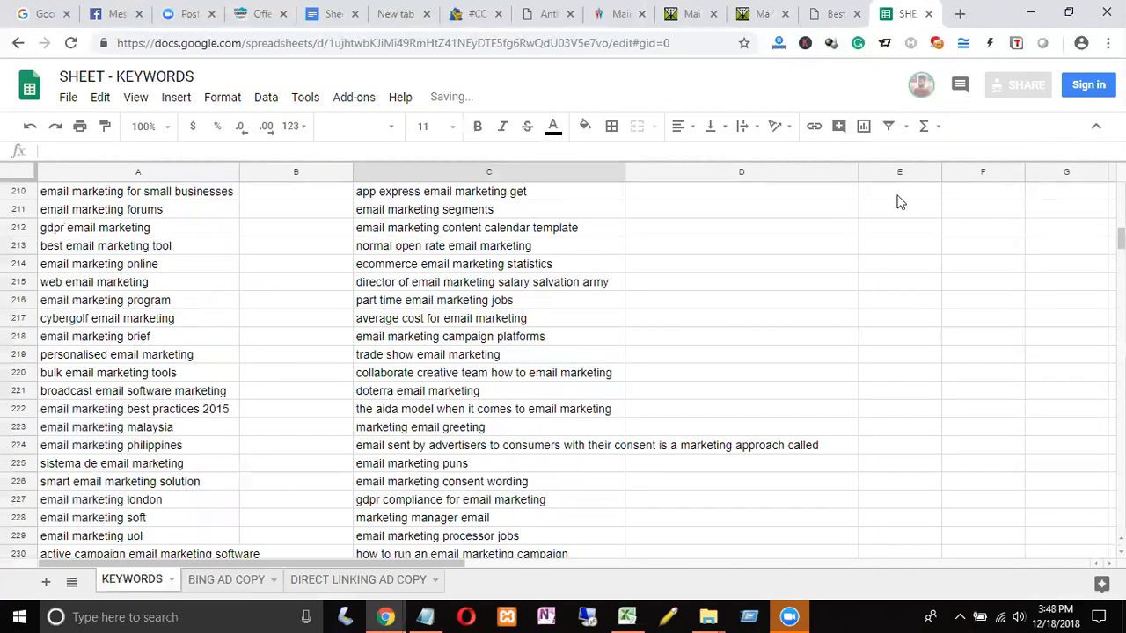
pyautogui.scroll(20, 898, 201)
pyautogui.scroll(20, 900, 238)
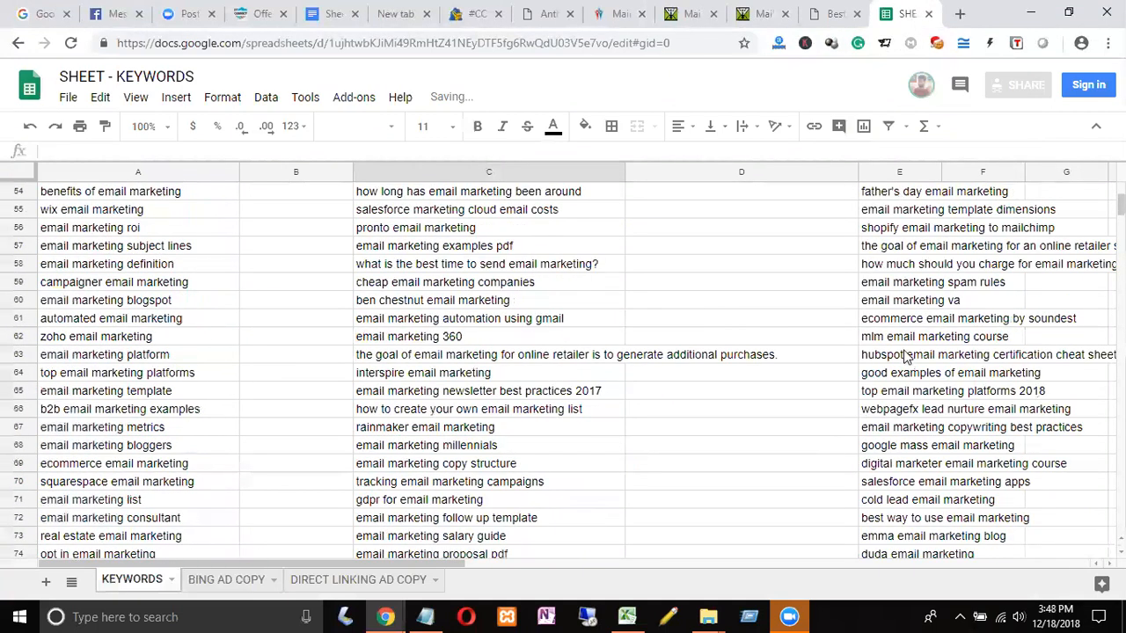
pyautogui.scroll(6, 909, 357)
pyautogui.scroll(3, 909, 564)
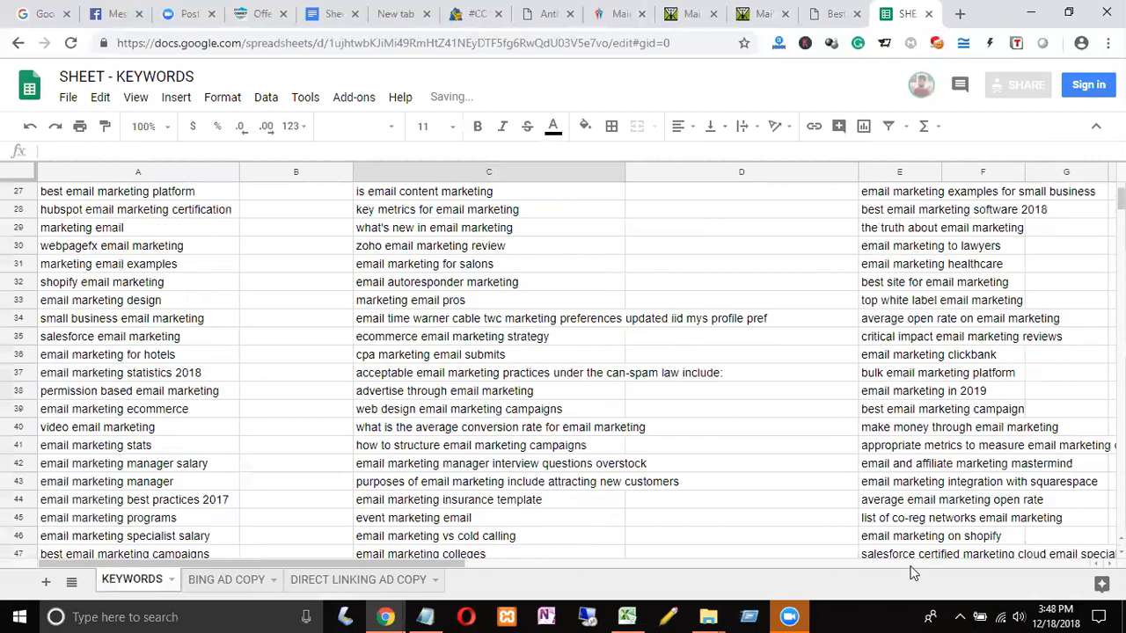
pyautogui.scroll(8, 910, 564)
pyautogui.moveTo(899, 191); pyautogui.dragTo(918, 614)
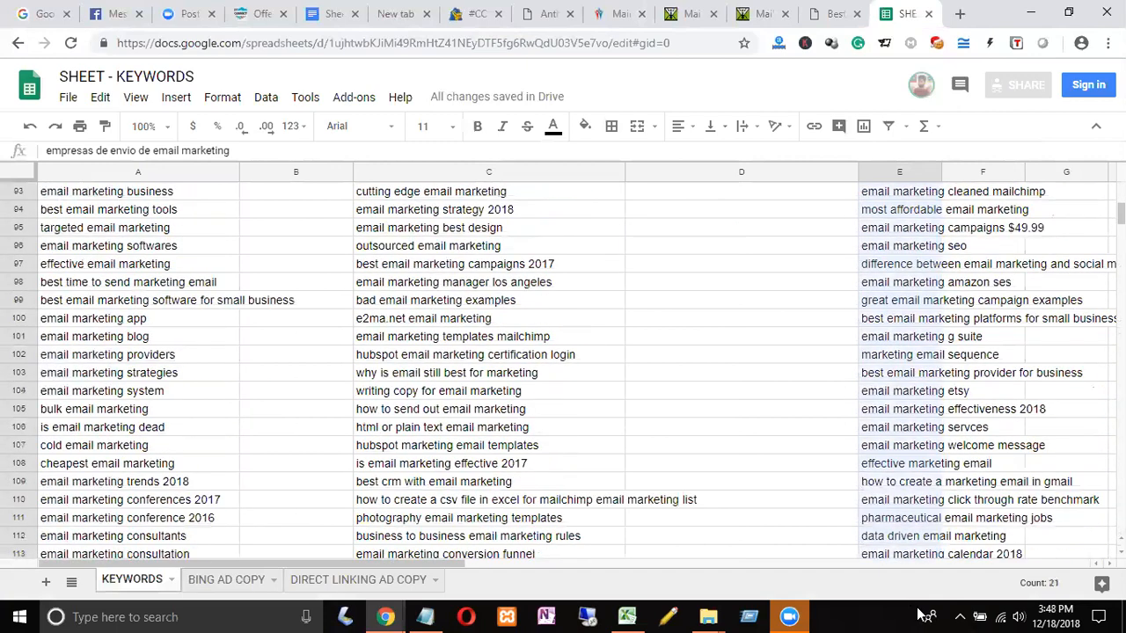
pyautogui.scroll(-7, 921, 181)
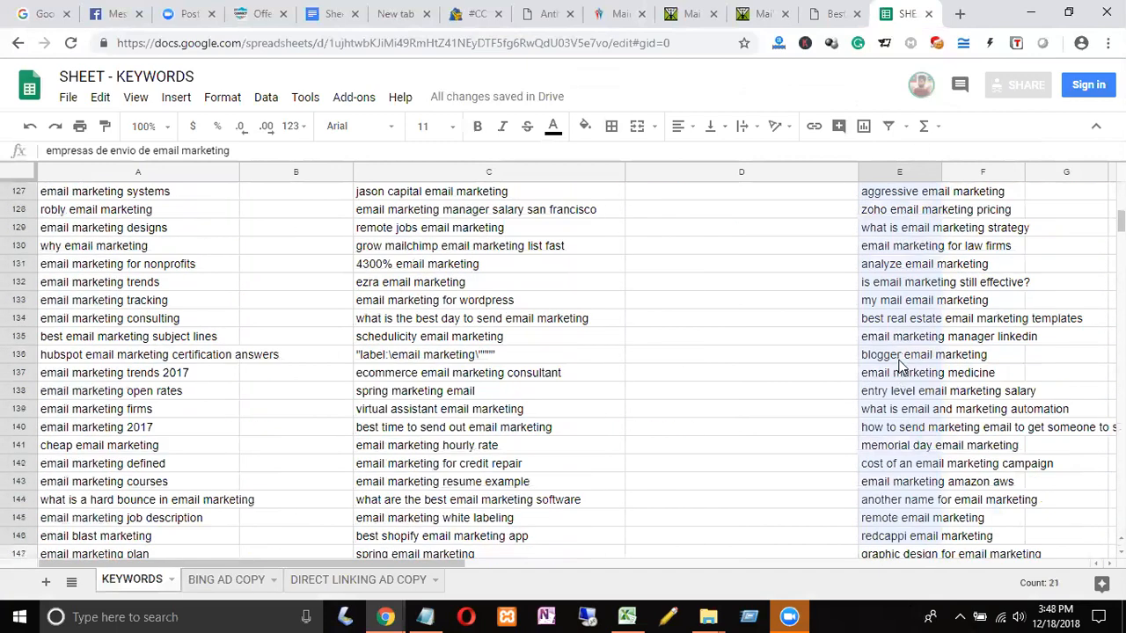
pyautogui.scroll(-2, 901, 365)
pyautogui.scroll(-6, 901, 365)
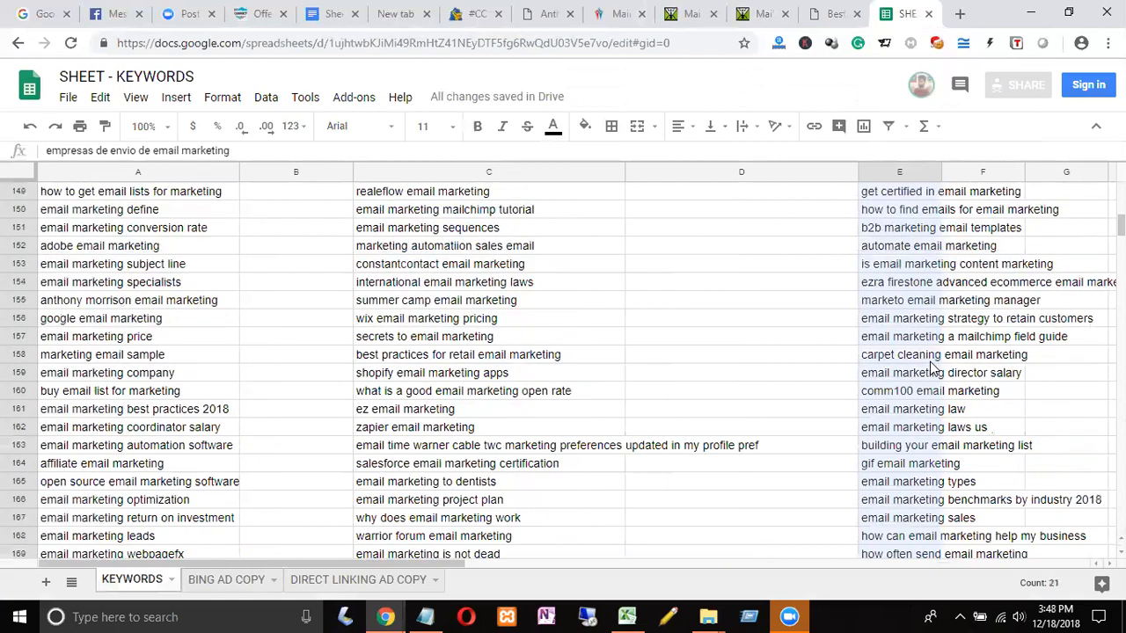
pyautogui.hotkey('ctrl', 'shift', 'Down')
pyautogui.hotkey('ctrl', 'c')
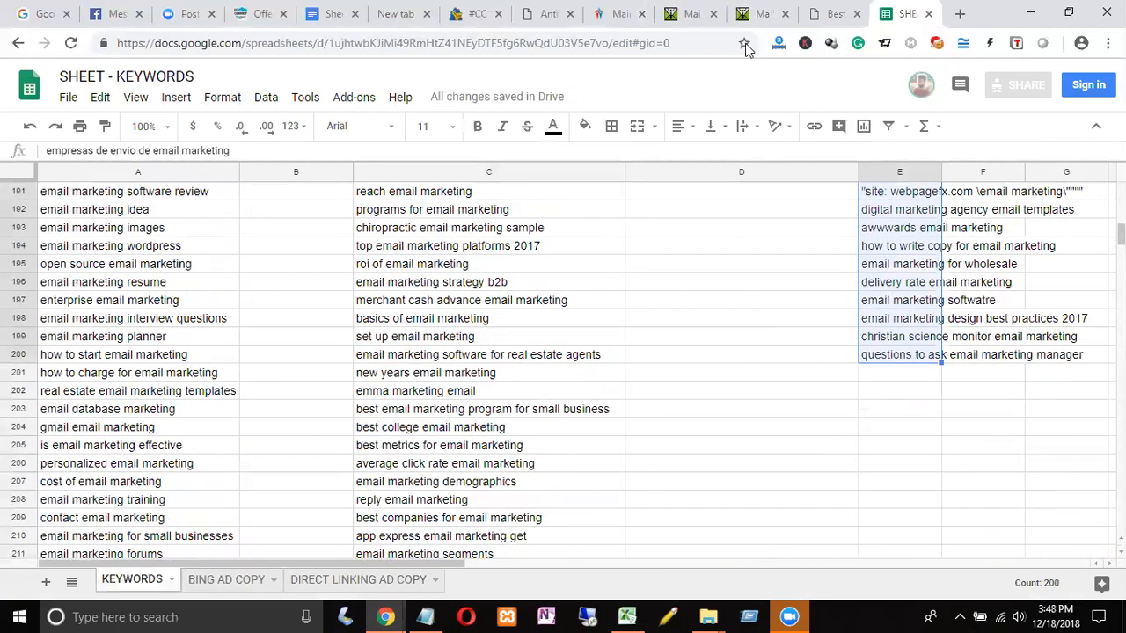
# - Switch to the Bing Ads campaign window and paste the copied column E keywords into ad group Ad #2's keyword list
pyautogui.moveTo(387, 615)
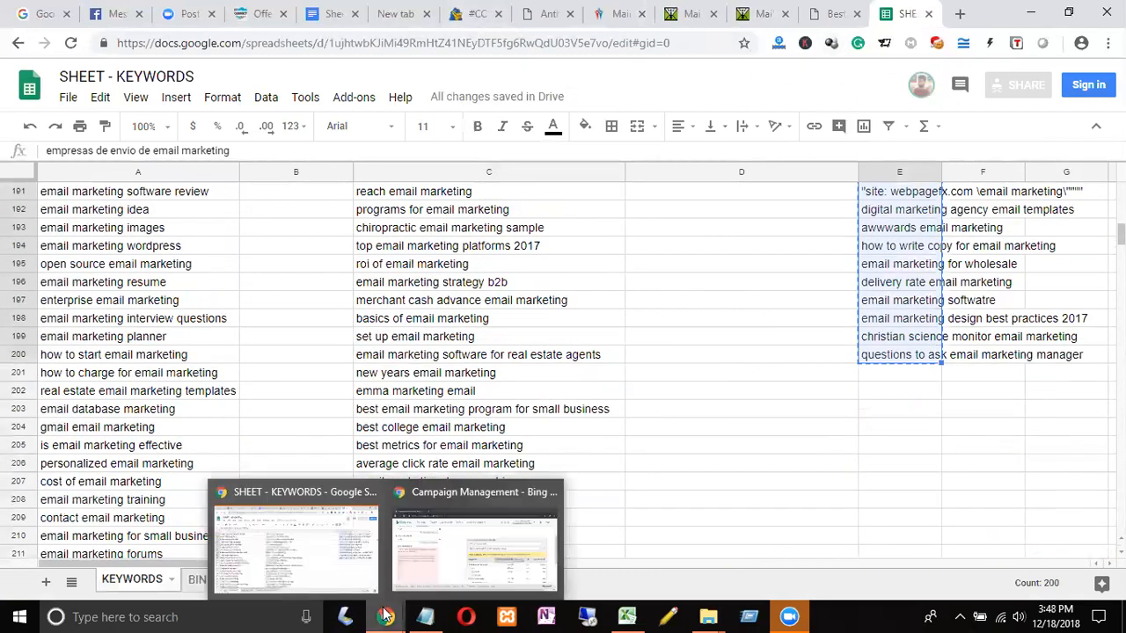
pyautogui.click(475, 538)
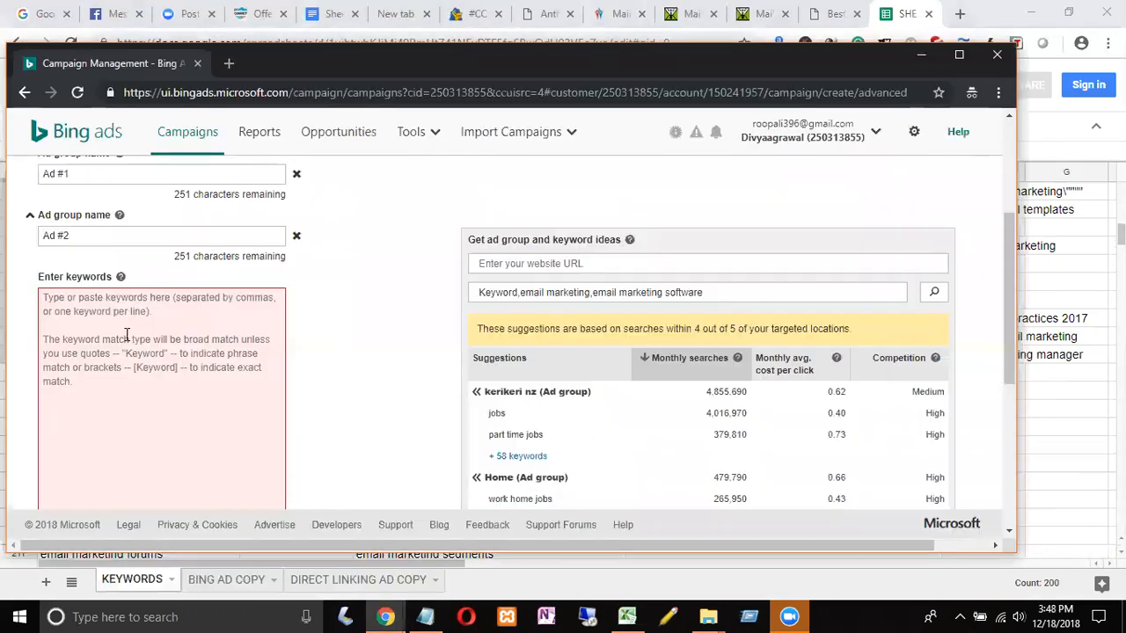
pyautogui.click(70, 306)
pyautogui.hotkey('ctrl', 'v')
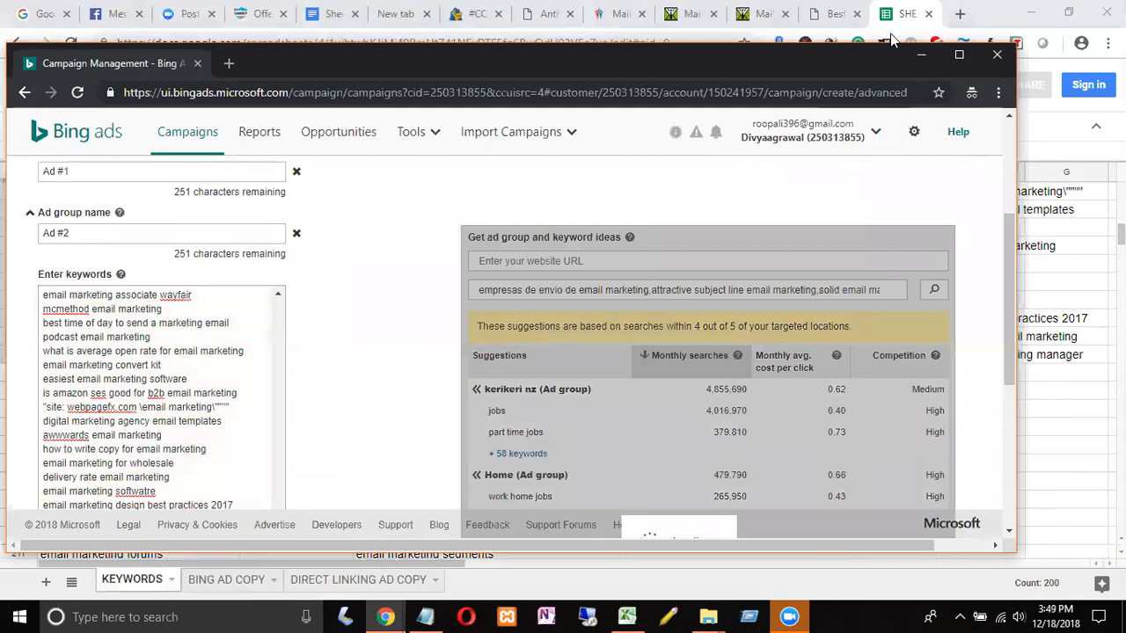
# - Return to the spreadsheet and copy the column C keywords from "email marketing for local business" in C2 through "sql in email marketing" in C564
pyautogui.click(921, 55)
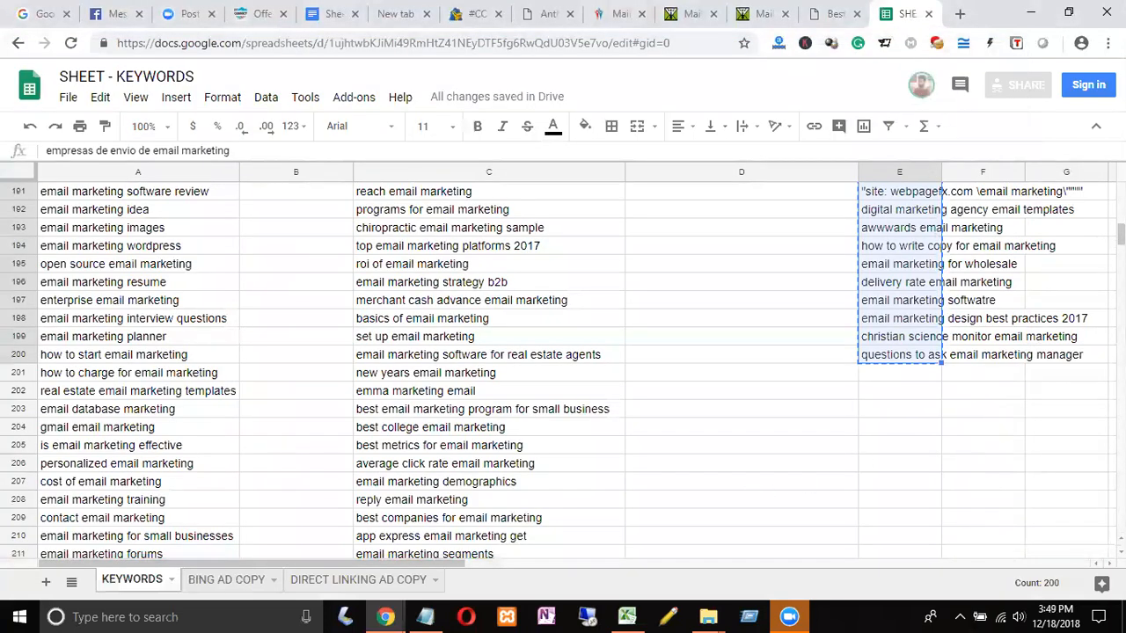
pyautogui.scroll(4, 630, 226)
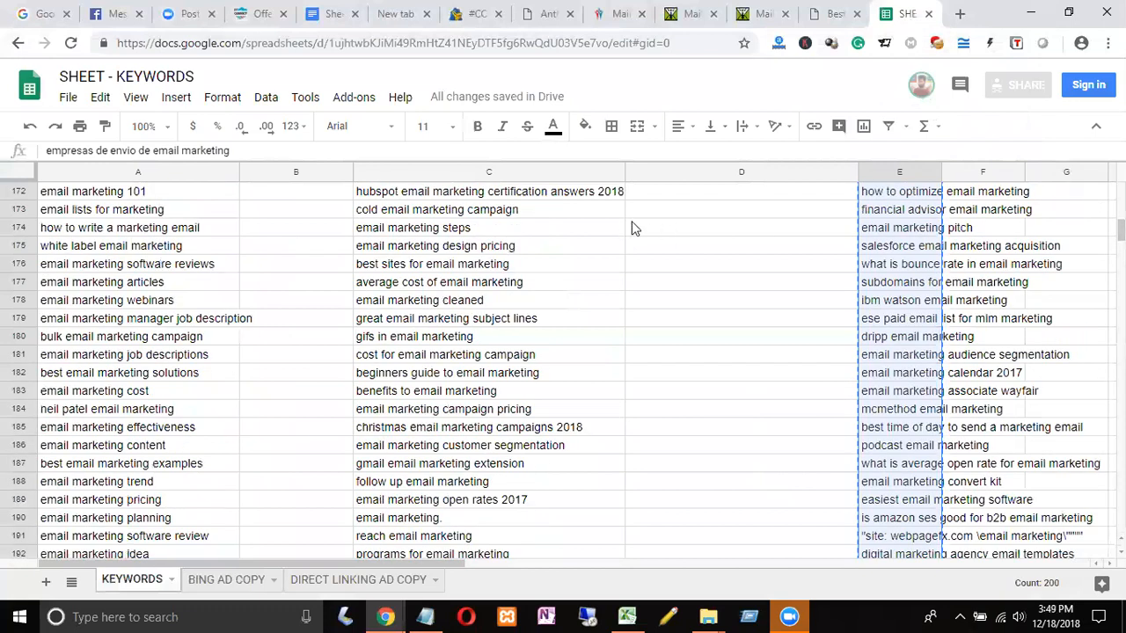
pyautogui.scroll(5, 555, 215)
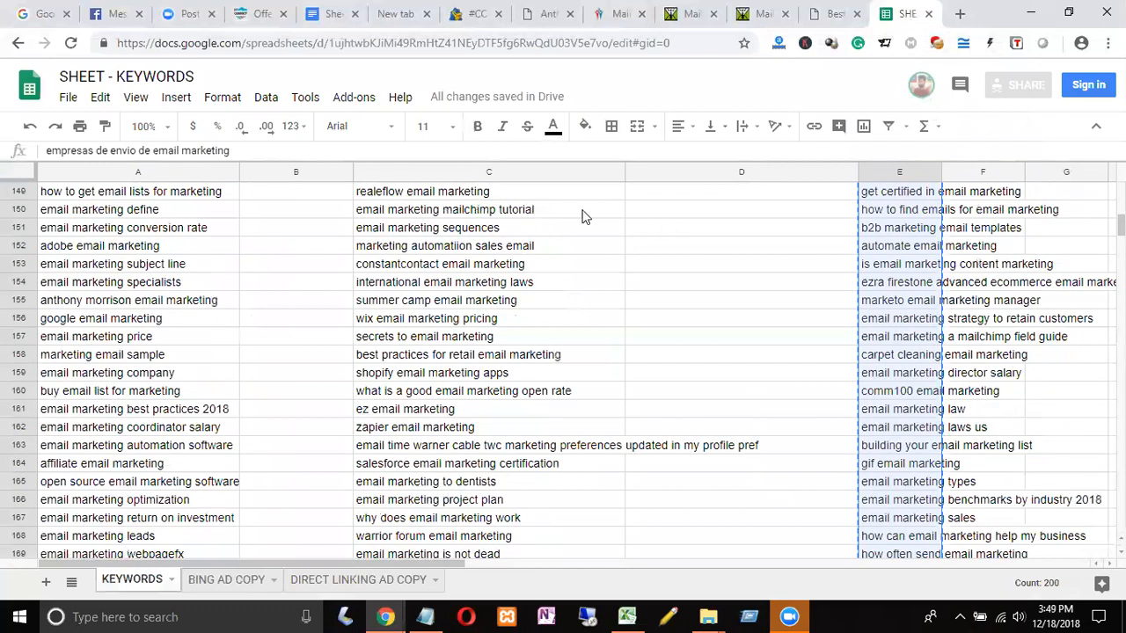
pyautogui.scroll(20, 581, 215)
pyautogui.scroll(10, 582, 216)
pyautogui.click(581, 216)
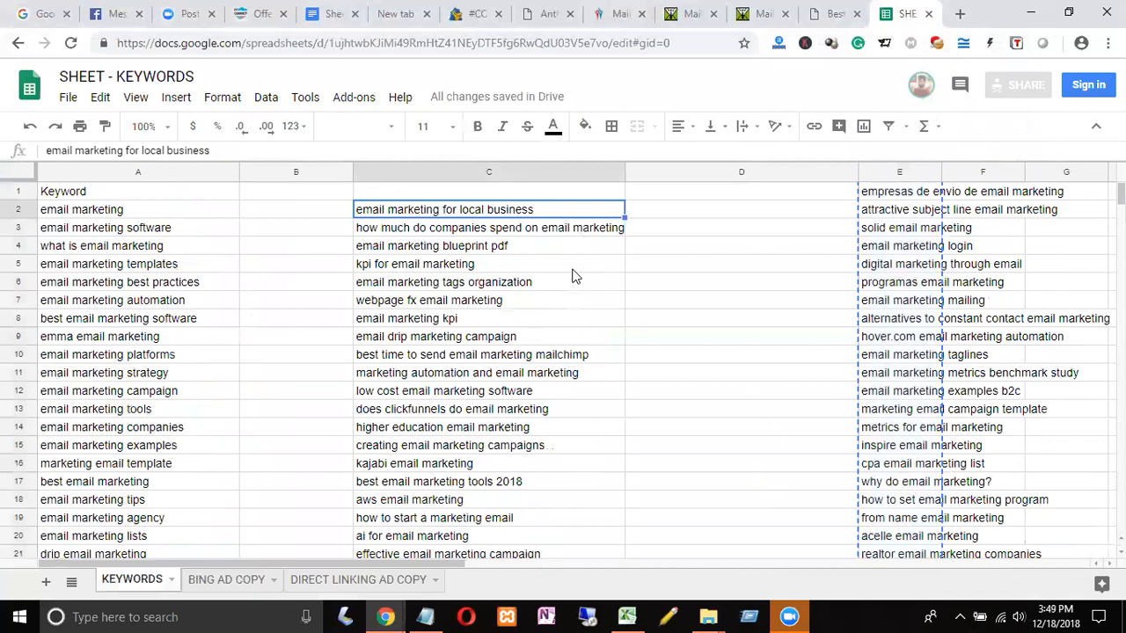
pyautogui.keyDown('shift'); pyautogui.click(556, 507); pyautogui.keyUp('shift')
pyautogui.moveTo(551, 564); pyautogui.dragTo(544, 614)
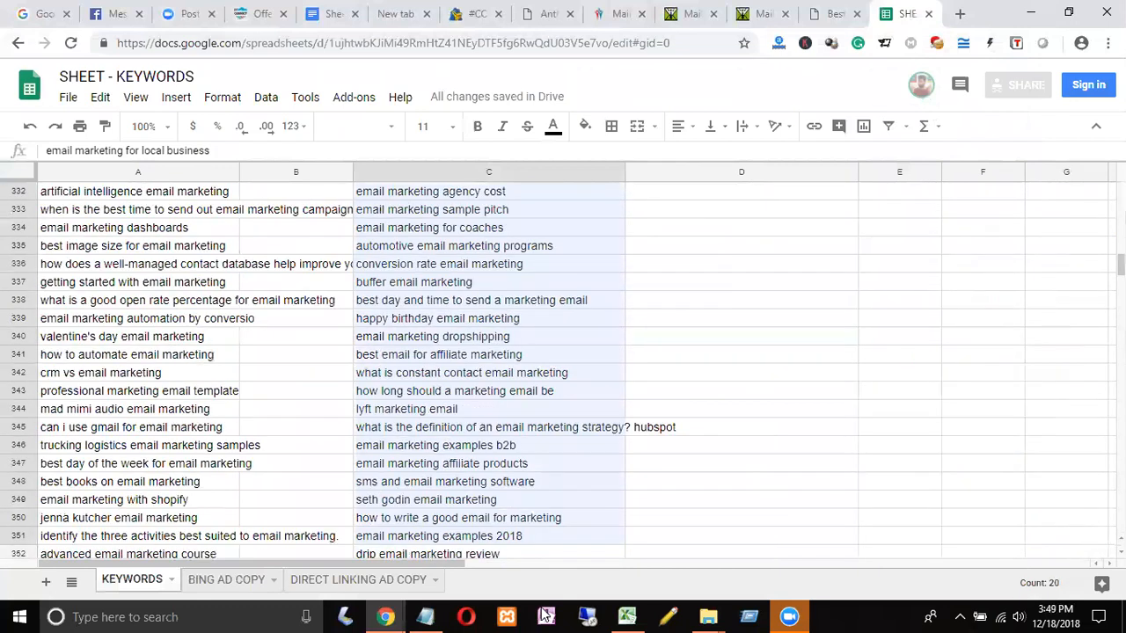
pyautogui.moveTo(544, 614); pyautogui.dragTo(540, 249)
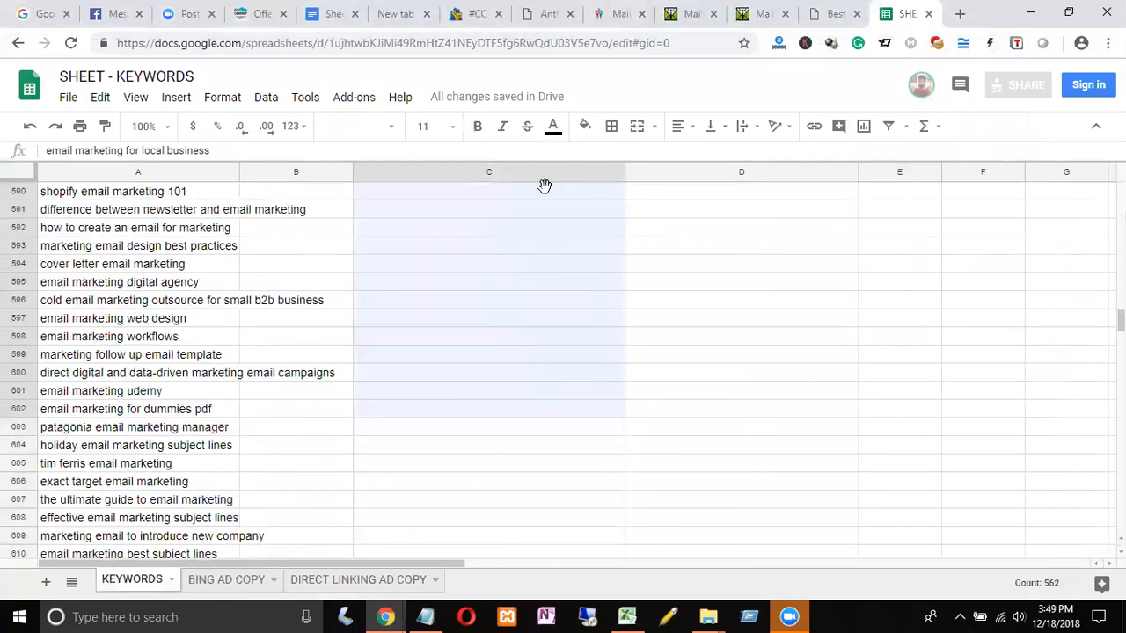
pyautogui.moveTo(543, 185); pyautogui.dragTo(506, 393)
pyautogui.hotkey('ctrl', 'c')
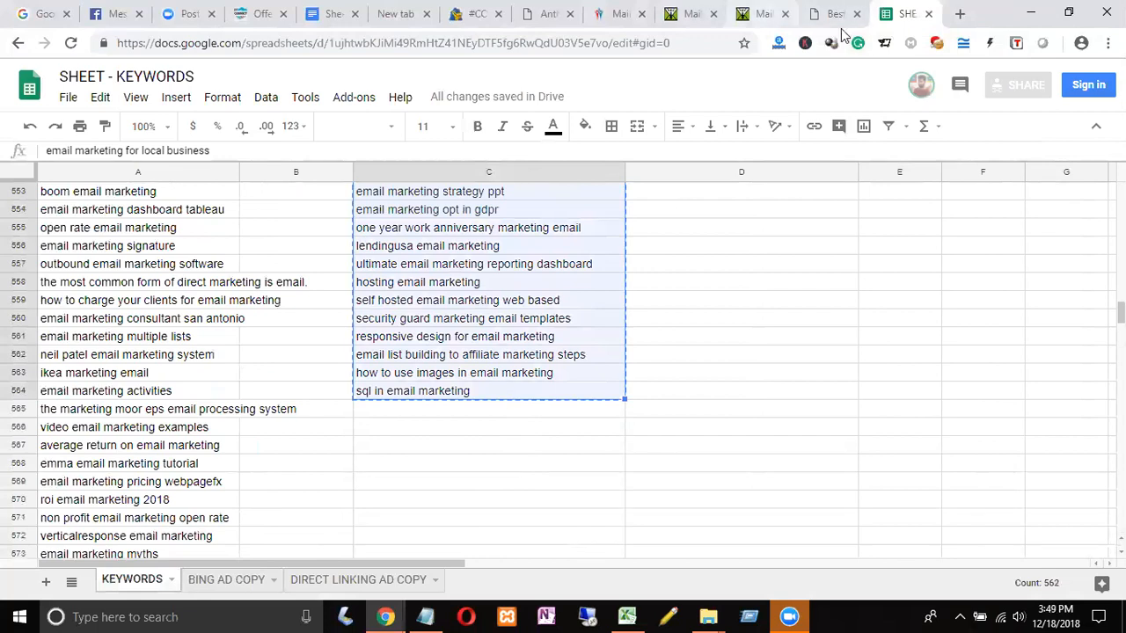
# - In Bing Ads, append the copied column C keywords on a new line after "questions to ask email marketing manager" in Ad #2's keyword list
pyautogui.moveTo(396, 614)
pyautogui.click(435, 581)
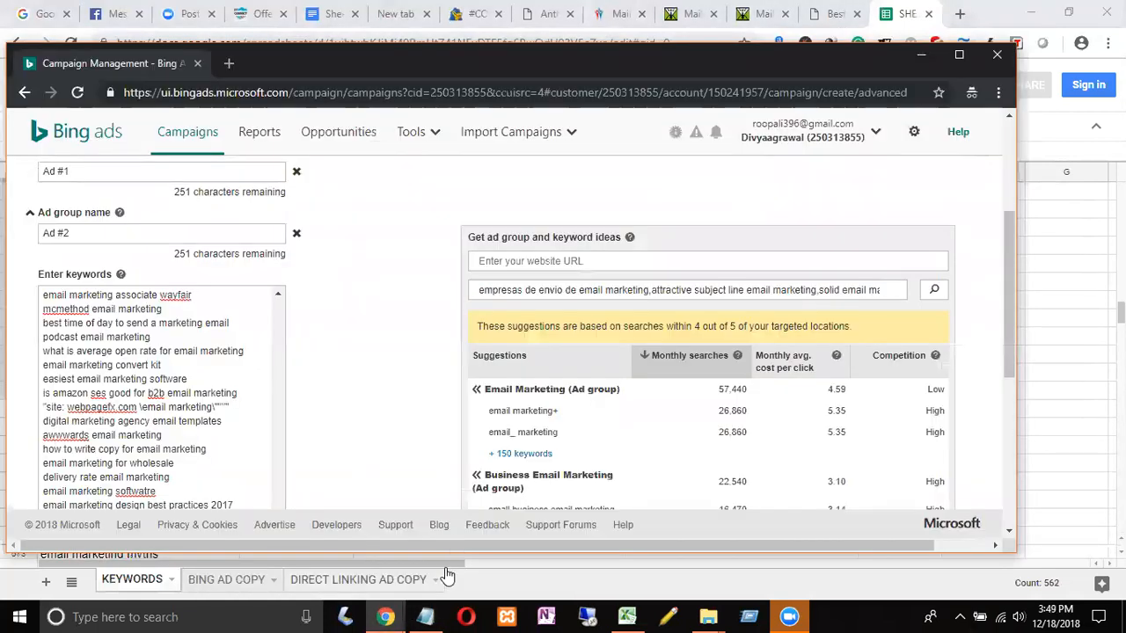
pyautogui.scroll(-5, 268, 389)
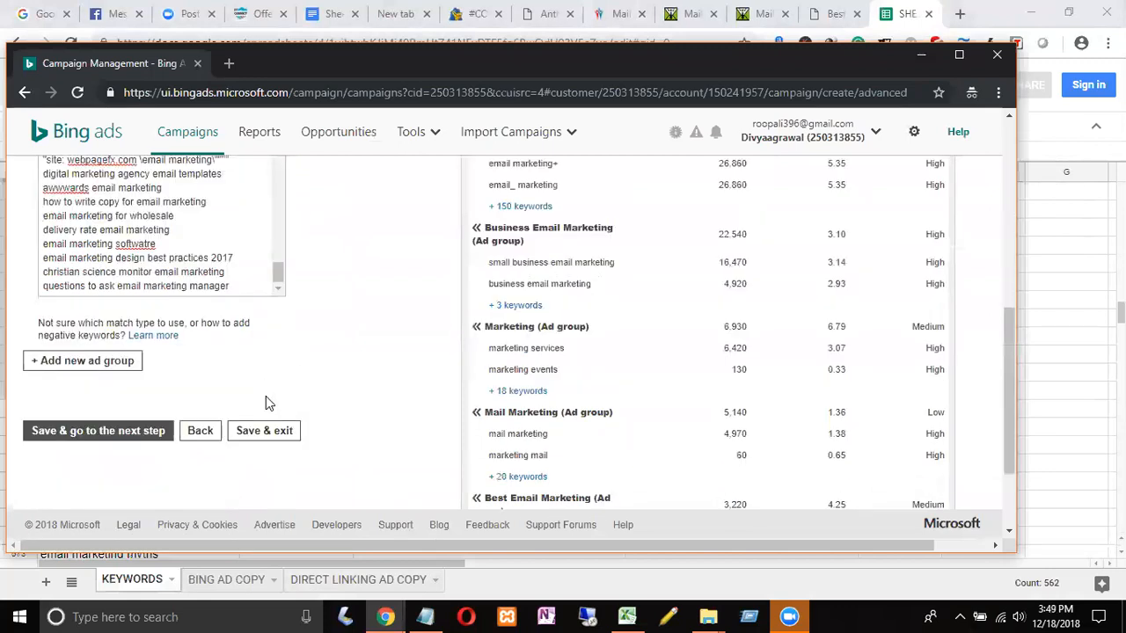
pyautogui.scroll(1, 247, 325)
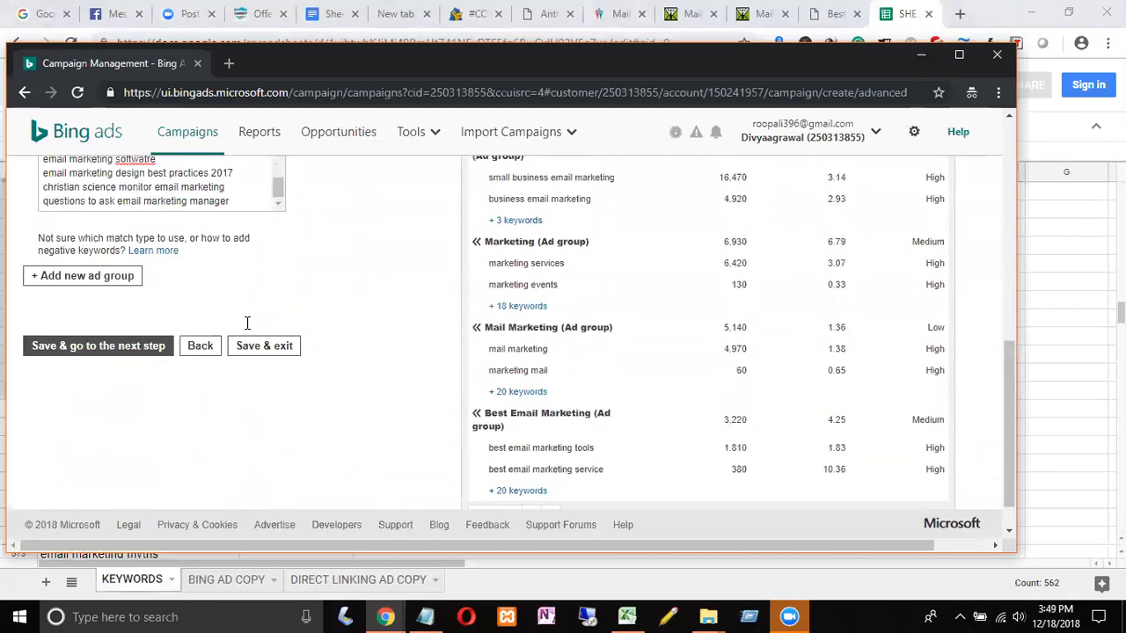
pyautogui.scroll(2, 248, 323)
pyautogui.scroll(1, 247, 323)
pyautogui.click(248, 322)
pyautogui.press('Return')
pyautogui.hotkey('ctrl', 'v')
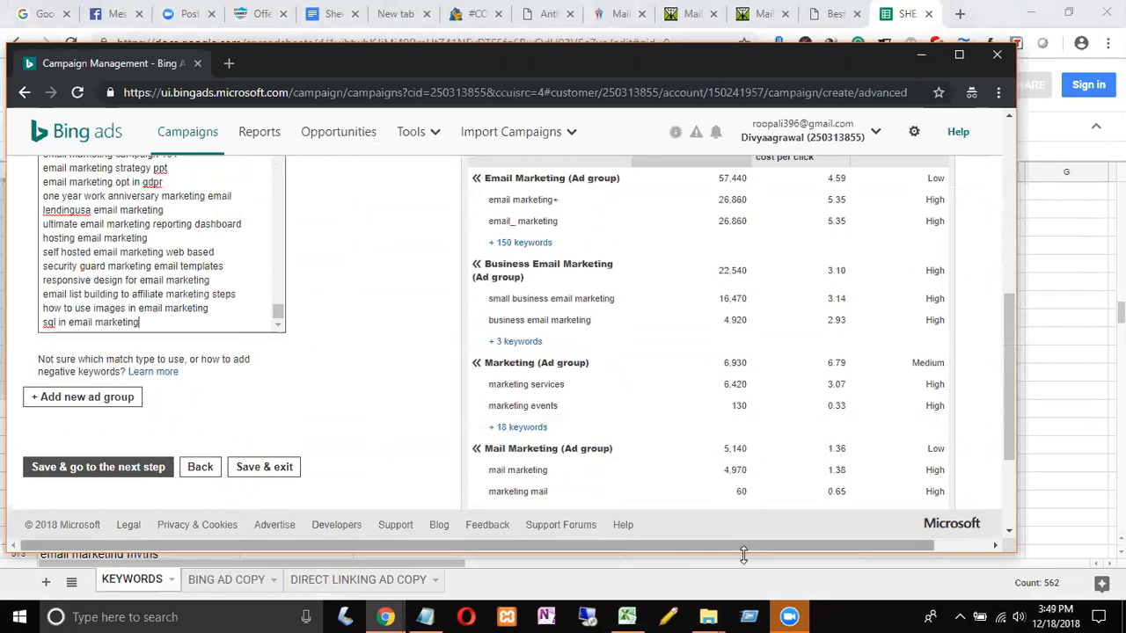
# - Switch to the Excel keyword workbook and examine which search volumes the Volume column filter currently includes
pyautogui.moveTo(628, 609)
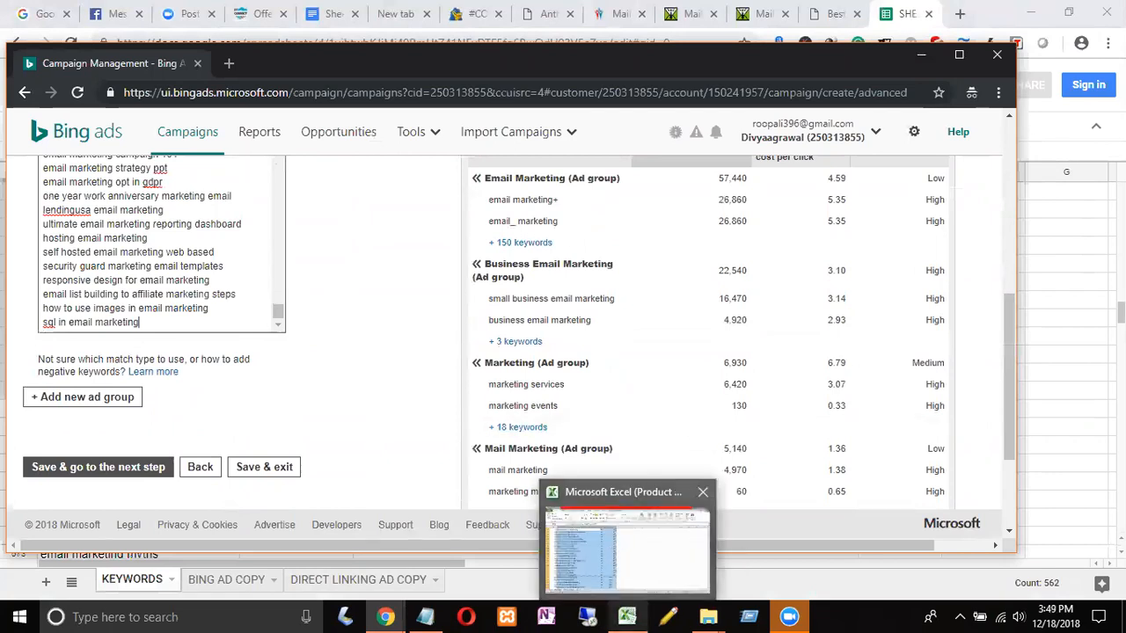
pyautogui.click(627, 610)
pyautogui.moveTo(1115, 199)
pyautogui.mouseDown()
pyautogui.moveTo(1115, 162)
pyautogui.moveTo(1115, 330)
pyautogui.moveTo(1115, 193)
pyautogui.mouseUp()
pyautogui.scroll(20, 478, 168)
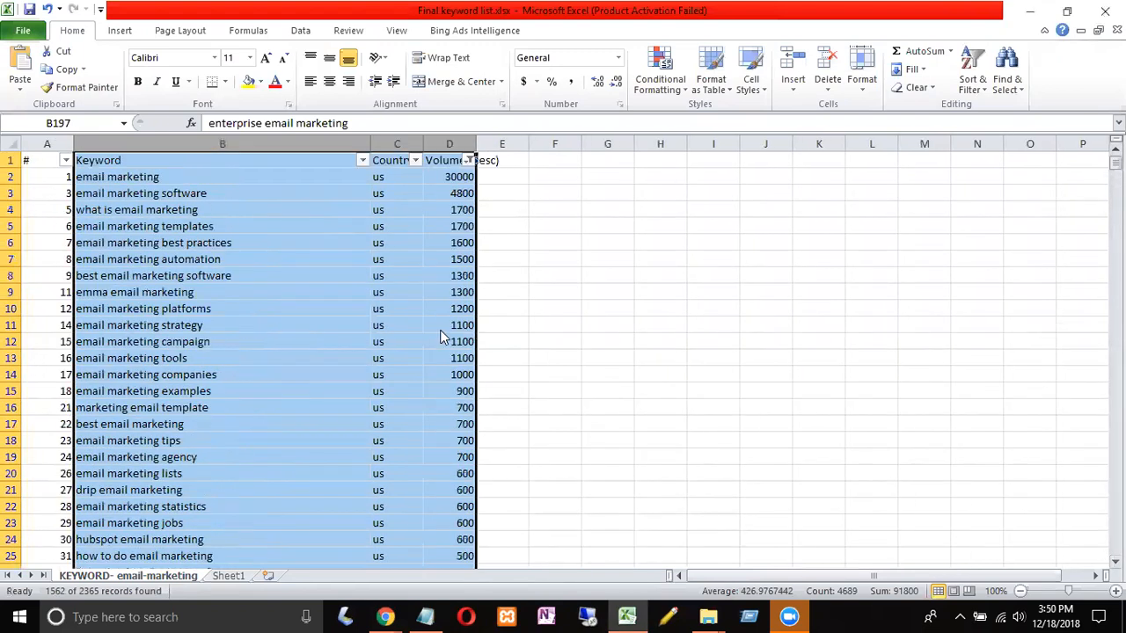
pyautogui.click(469, 160)
pyautogui.scroll(-2, 459, 345)
pyautogui.moveTo(466, 395); pyautogui.dragTo(466, 357)
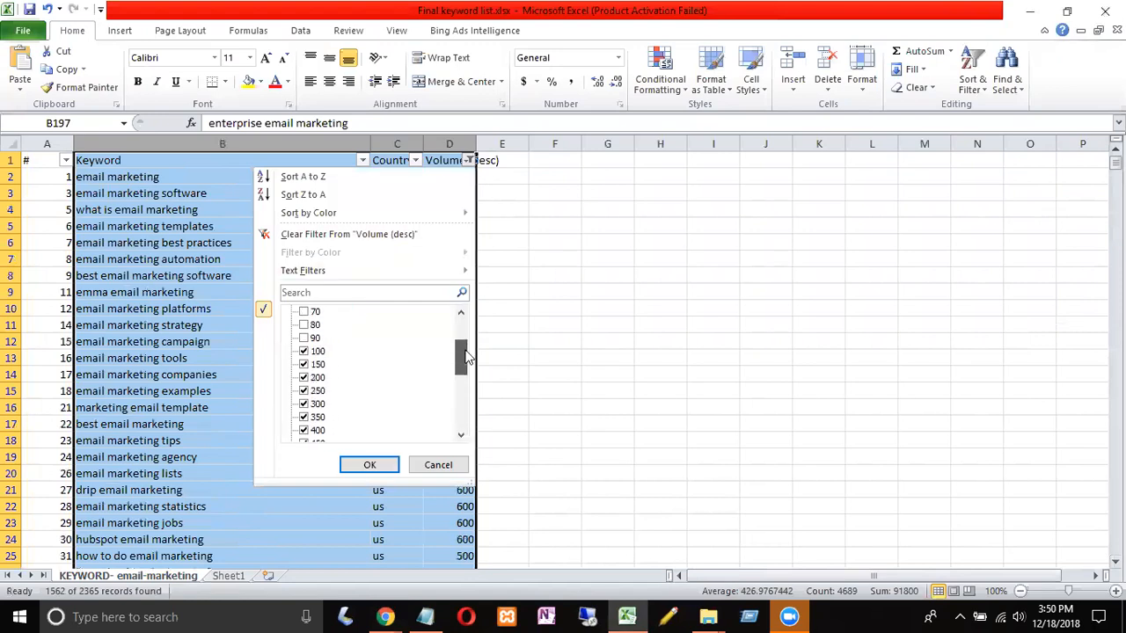
pyautogui.click(438, 465)
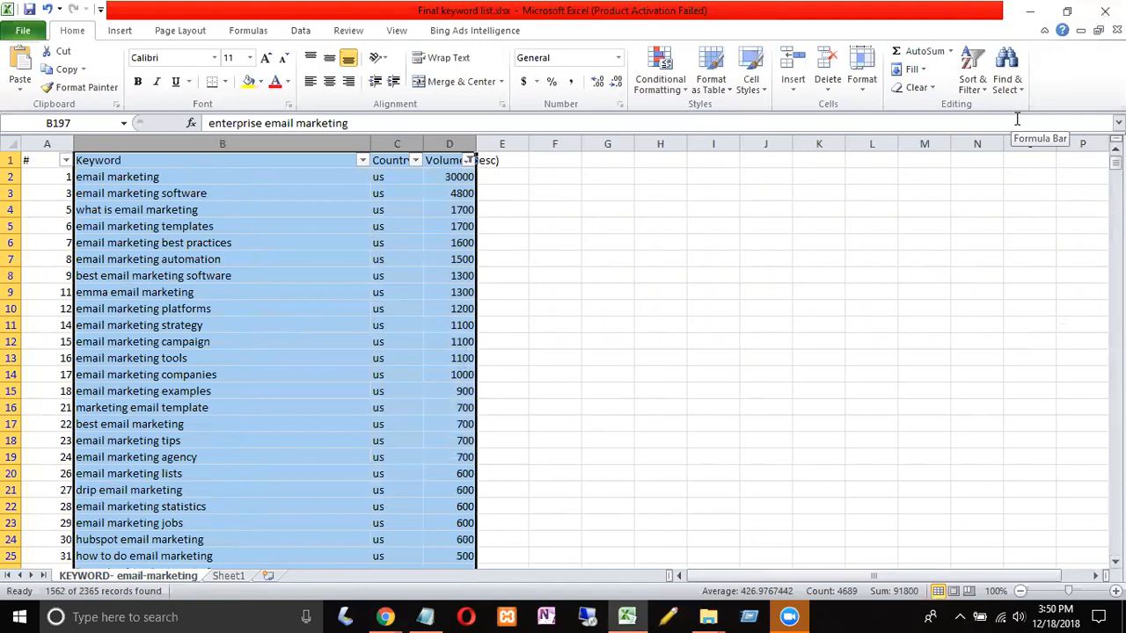
pyautogui.click(469, 160)
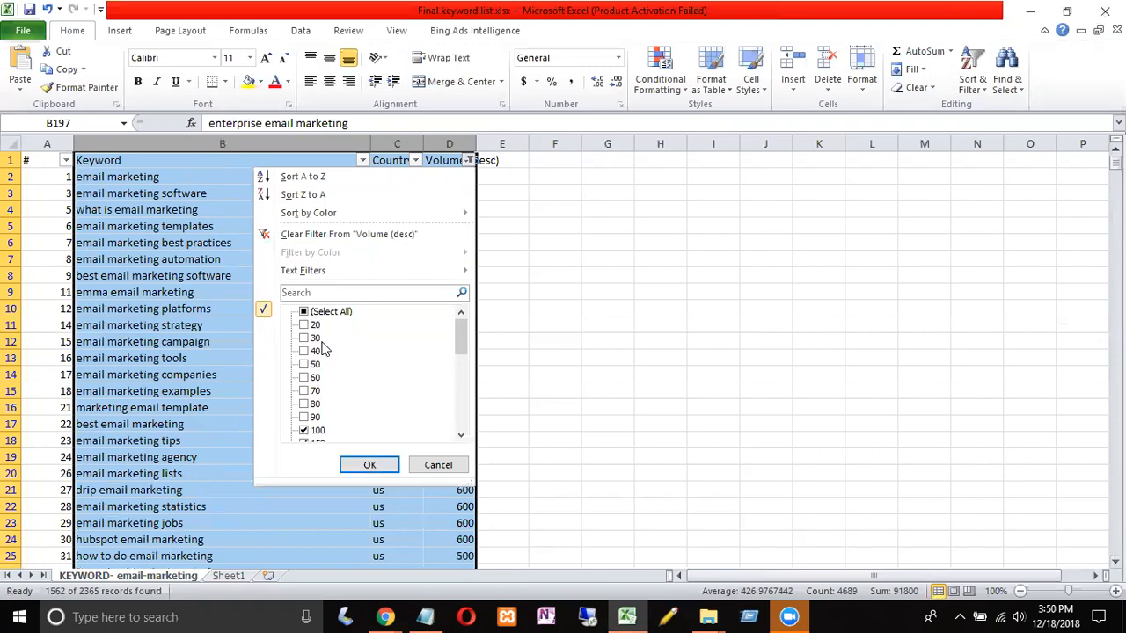
pyautogui.click(369, 465)
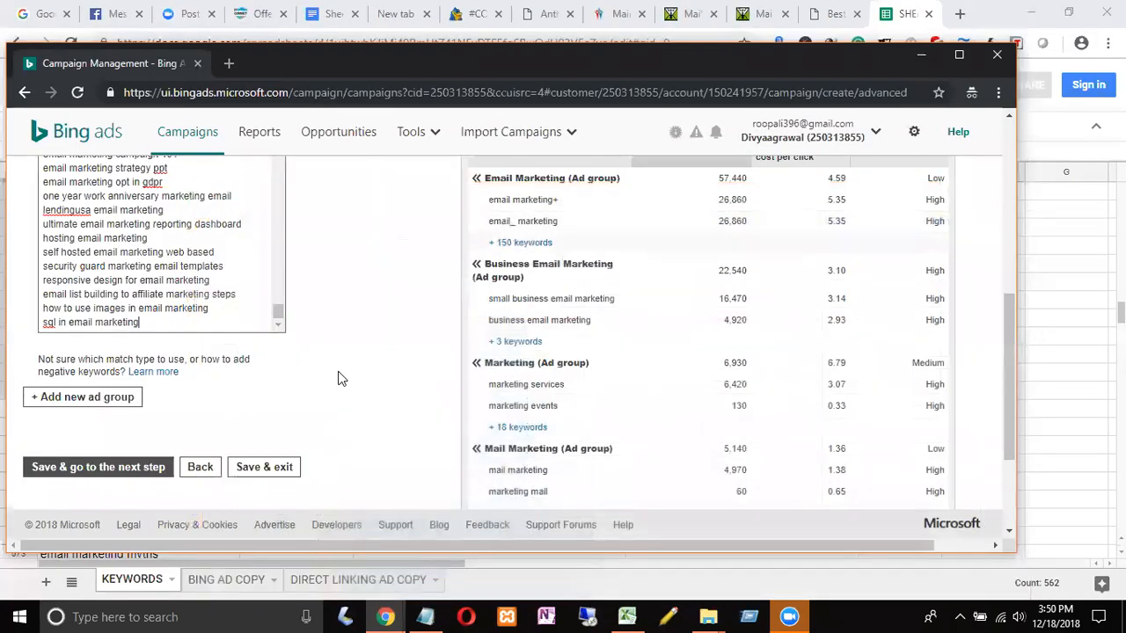
# - In the Bing Ads campaign, add a new ad group and name it Ad #3
pyautogui.click(100, 401)
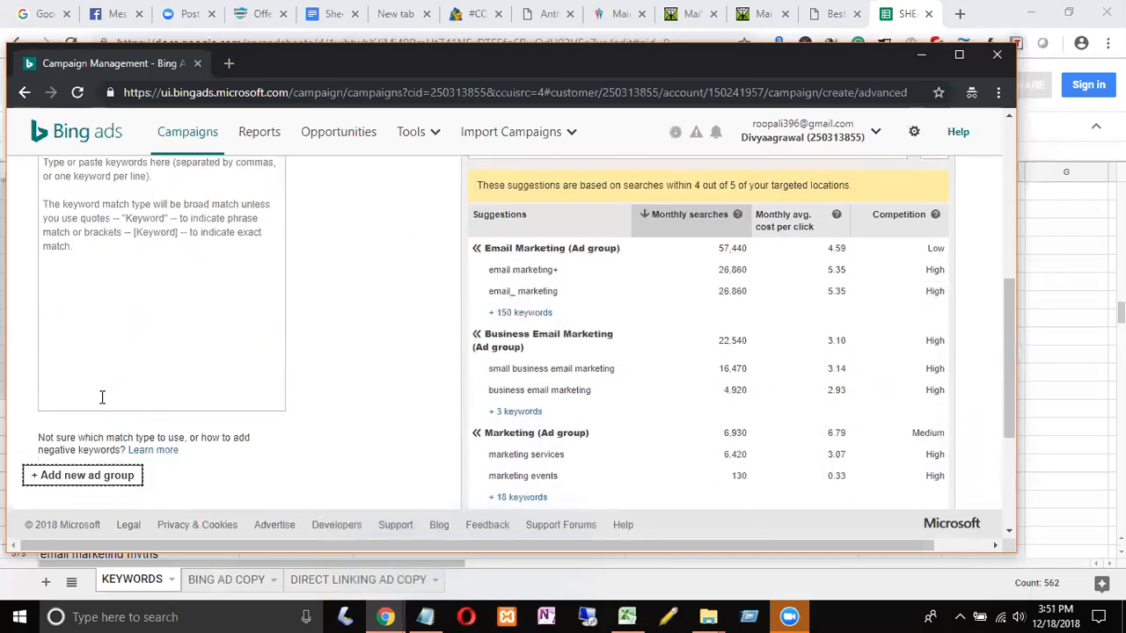
pyautogui.scroll(2, 349, 396)
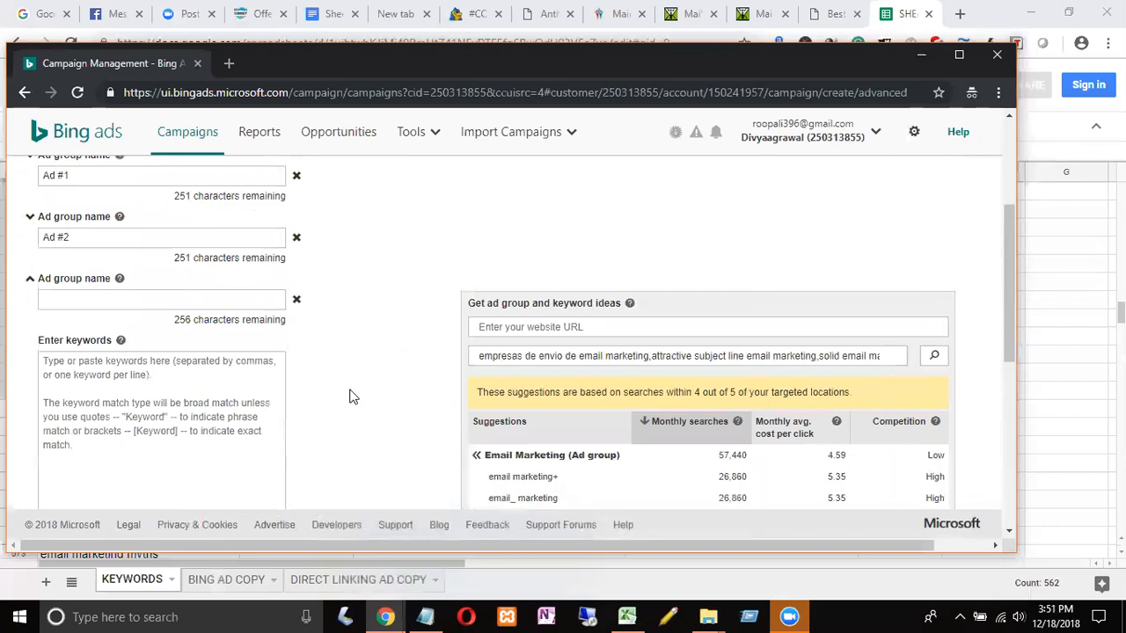
pyautogui.click(91, 241)
pyautogui.scroll(2, 387, 356)
pyautogui.scroll(-1, 264, 325)
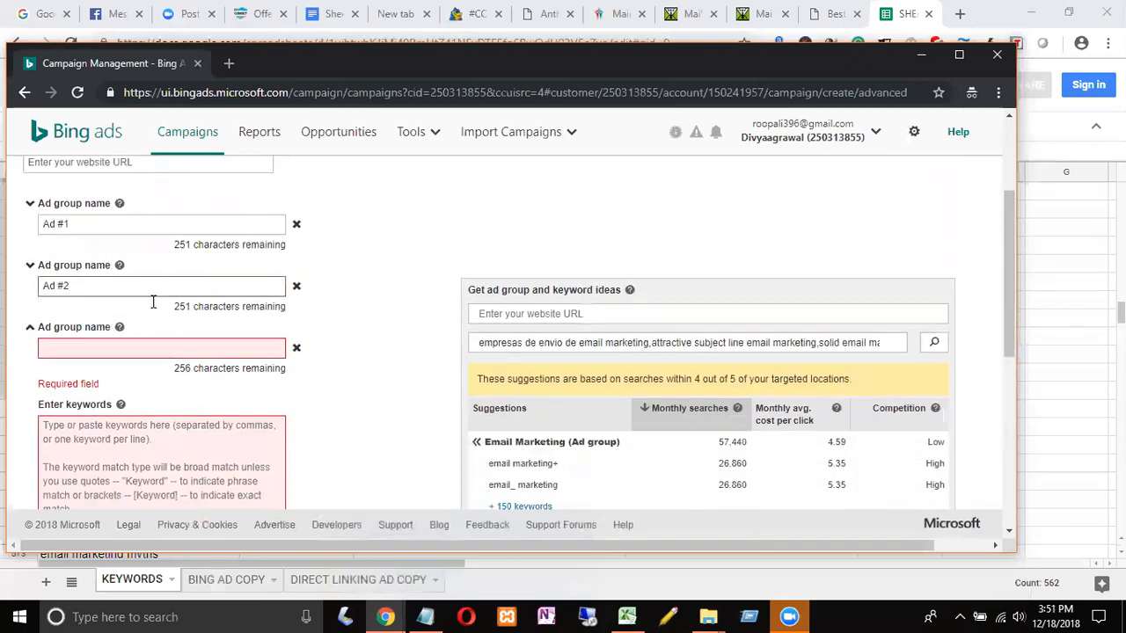
pyautogui.moveTo(93, 291); pyautogui.dragTo(28, 297)
pyautogui.hotkey('ctrl', 'c')
pyautogui.click(66, 343)
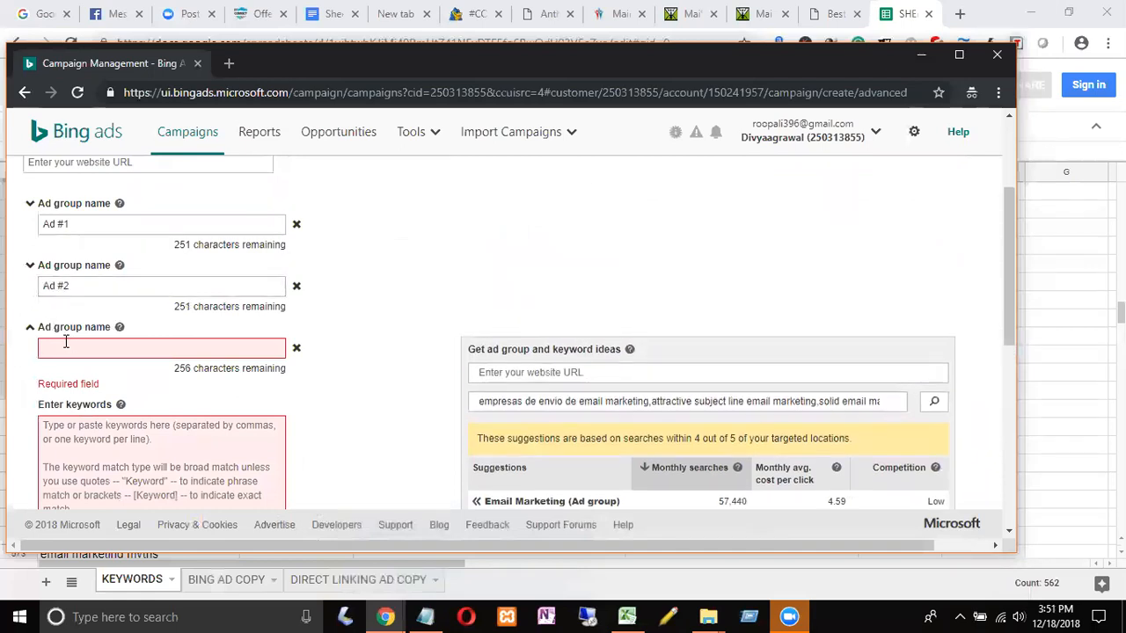
pyautogui.hotkey('ctrl', 'v')
pyautogui.press('BackSpace')
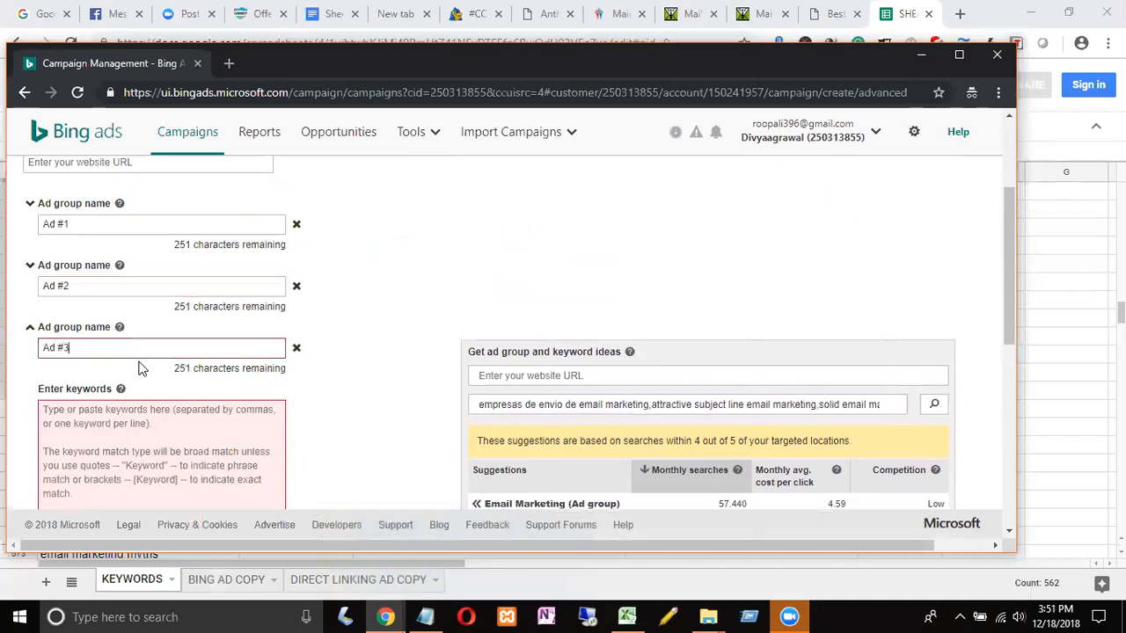
pyautogui.click(421, 328)
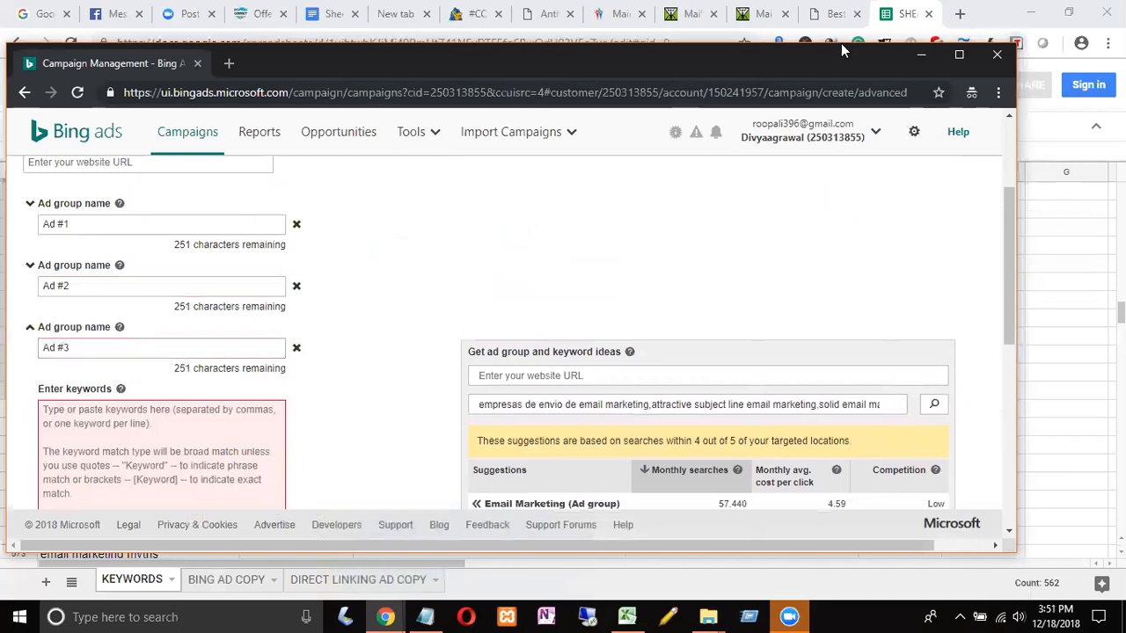
# - Switch to the Excel keyword workbook and filter the Volume column to show only values from 20 through 90
pyautogui.click(889, 26)
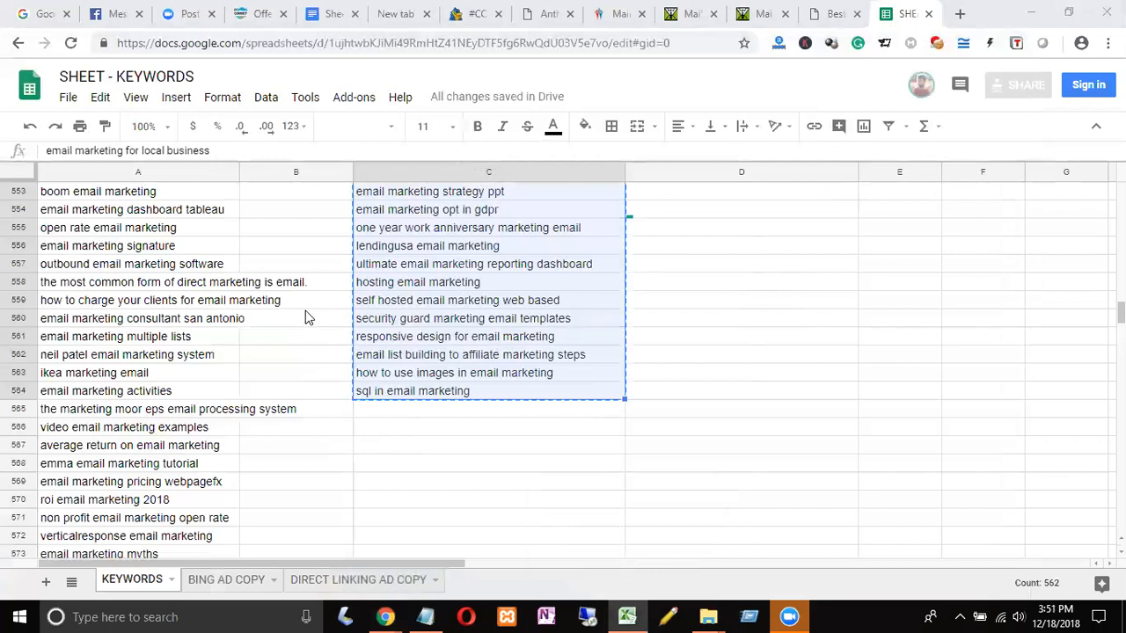
pyautogui.hotkey('alt', 'Tab')
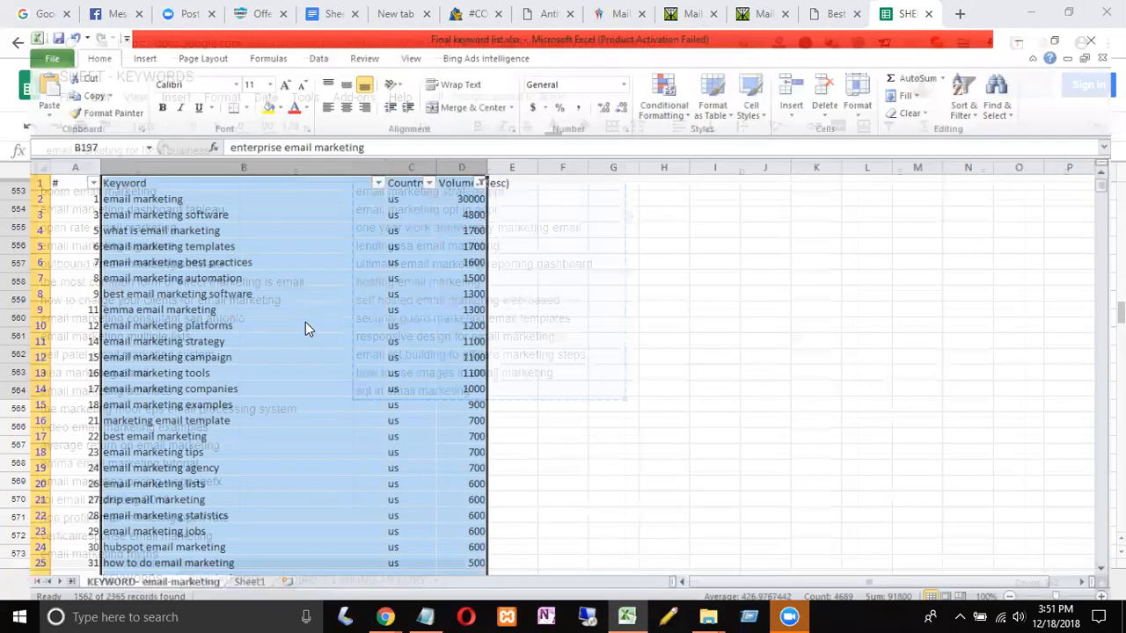
pyautogui.click(469, 160)
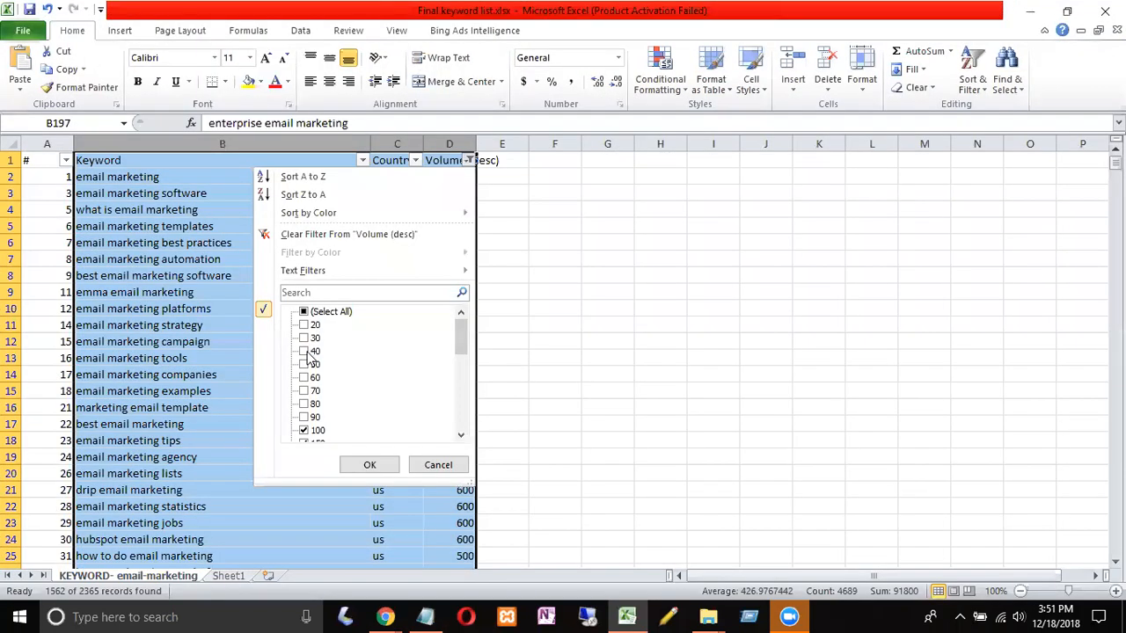
pyautogui.click(304, 311)
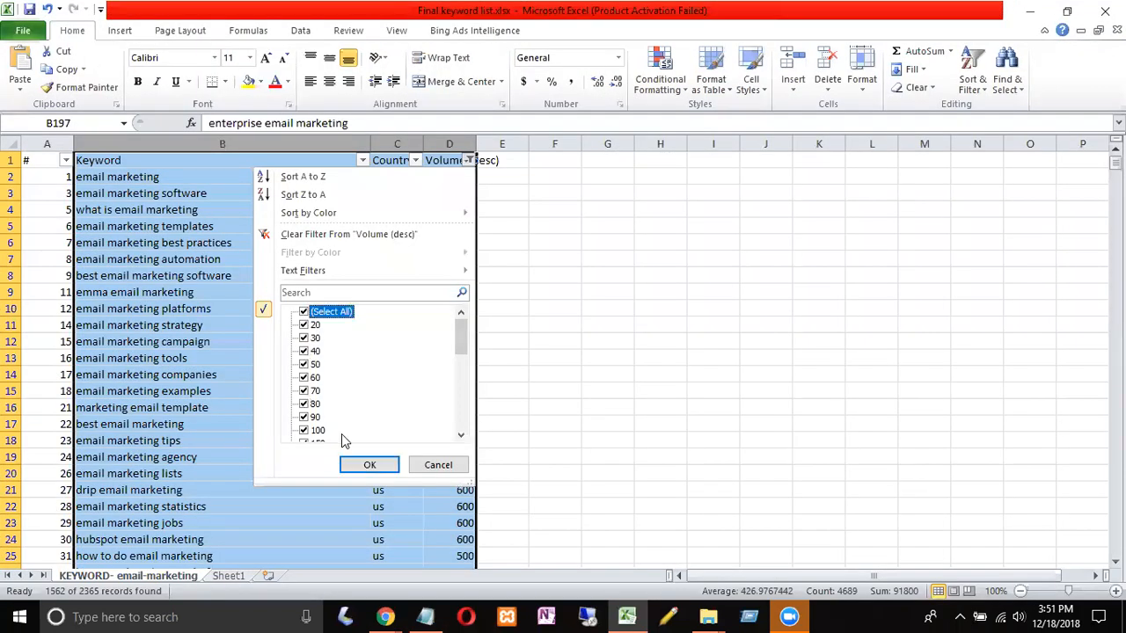
pyautogui.click(304, 312)
pyautogui.click(304, 325)
pyautogui.click(304, 338)
pyautogui.click(304, 351)
pyautogui.click(304, 364)
pyautogui.click(305, 377)
pyautogui.click(304, 390)
pyautogui.press('space')
pyautogui.press('Down')
pyautogui.press('space')
pyautogui.press('Down')
pyautogui.press('space')
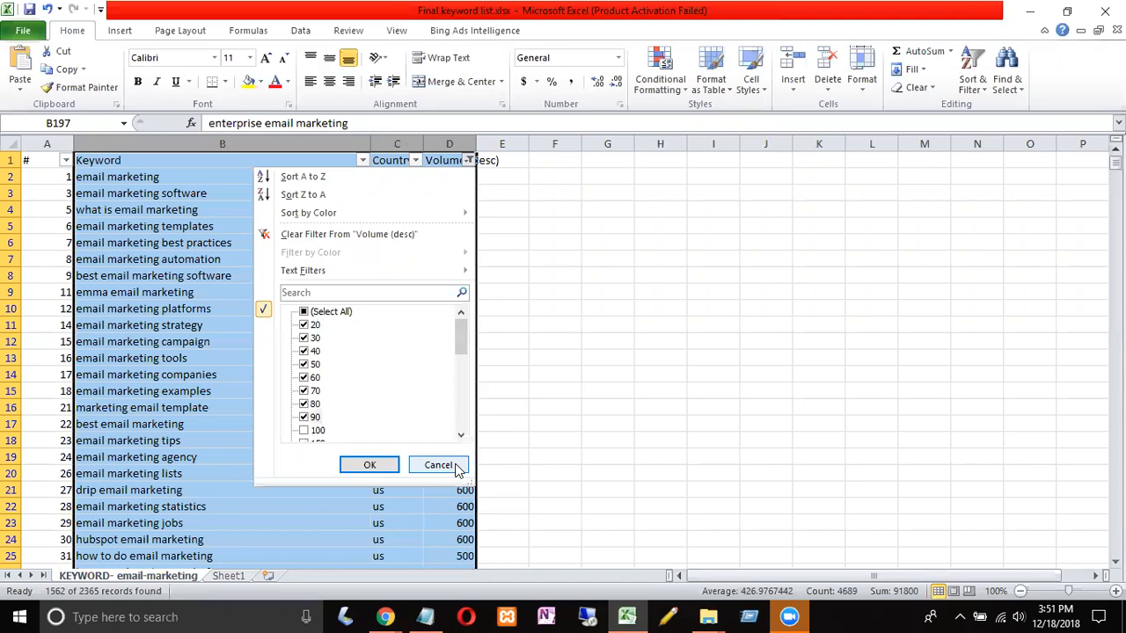
pyautogui.click(370, 466)
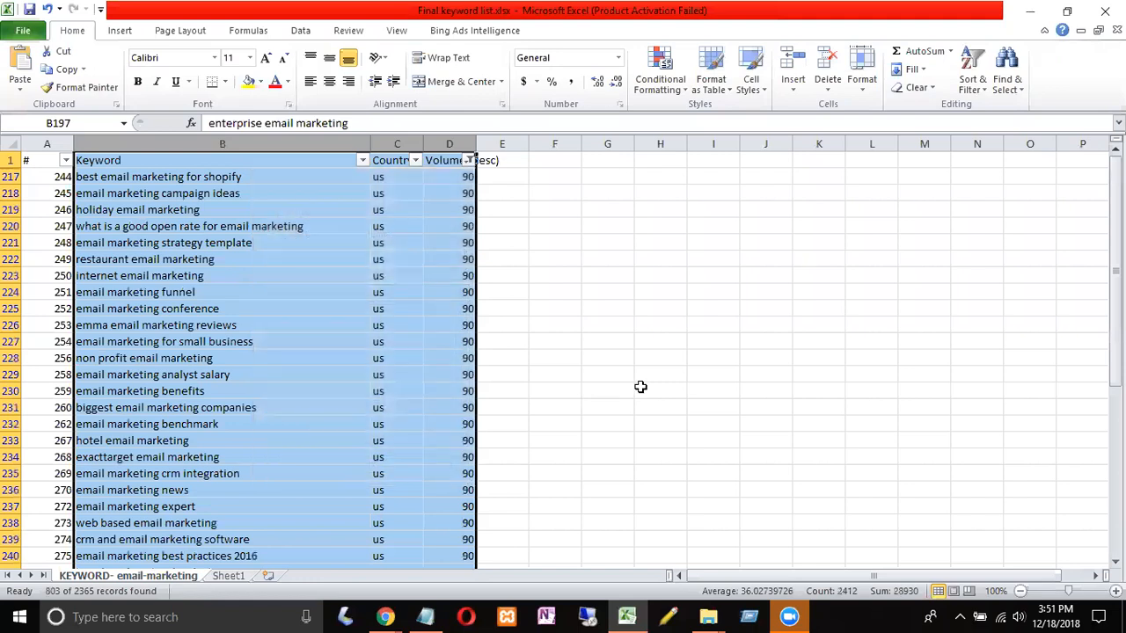
# - Copy the filtered column B keywords from "best email marketing for shopify" in B217 through "contextual email marketing" in B1019
pyautogui.scroll(-9, 640, 387)
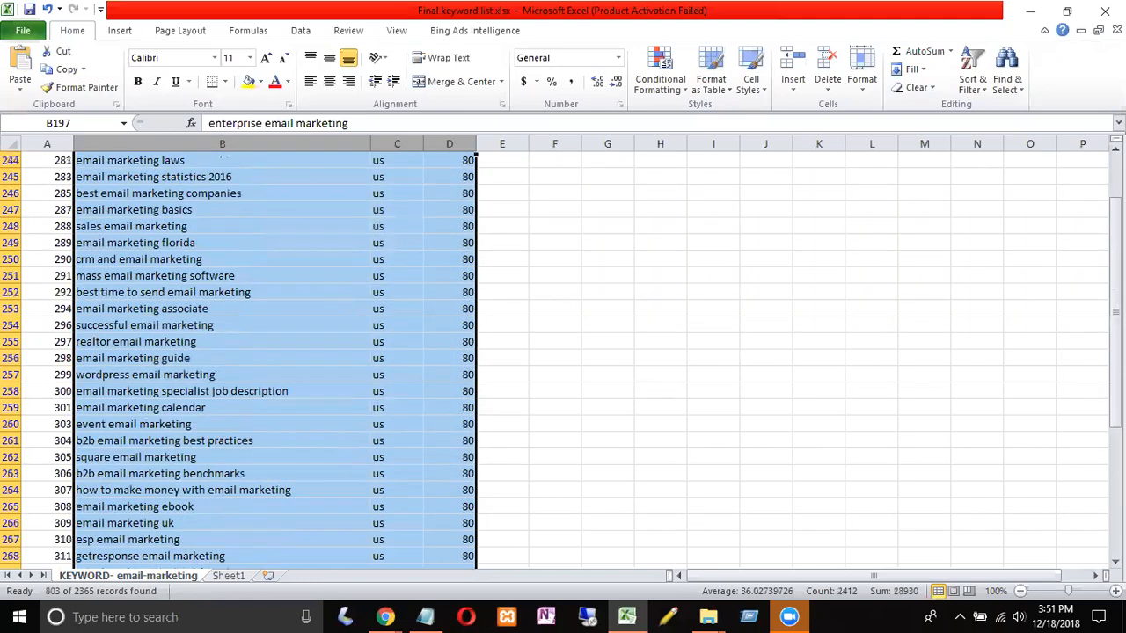
pyautogui.moveTo(1115, 214); pyautogui.dragTo(1116, 337)
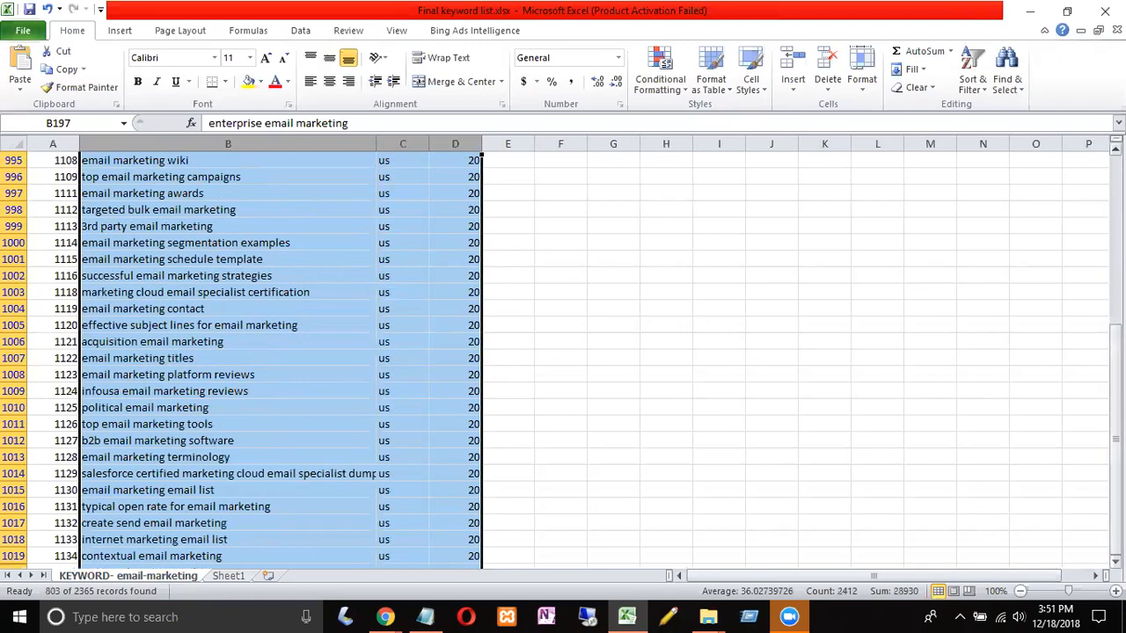
pyautogui.scroll(-8, 962, 271)
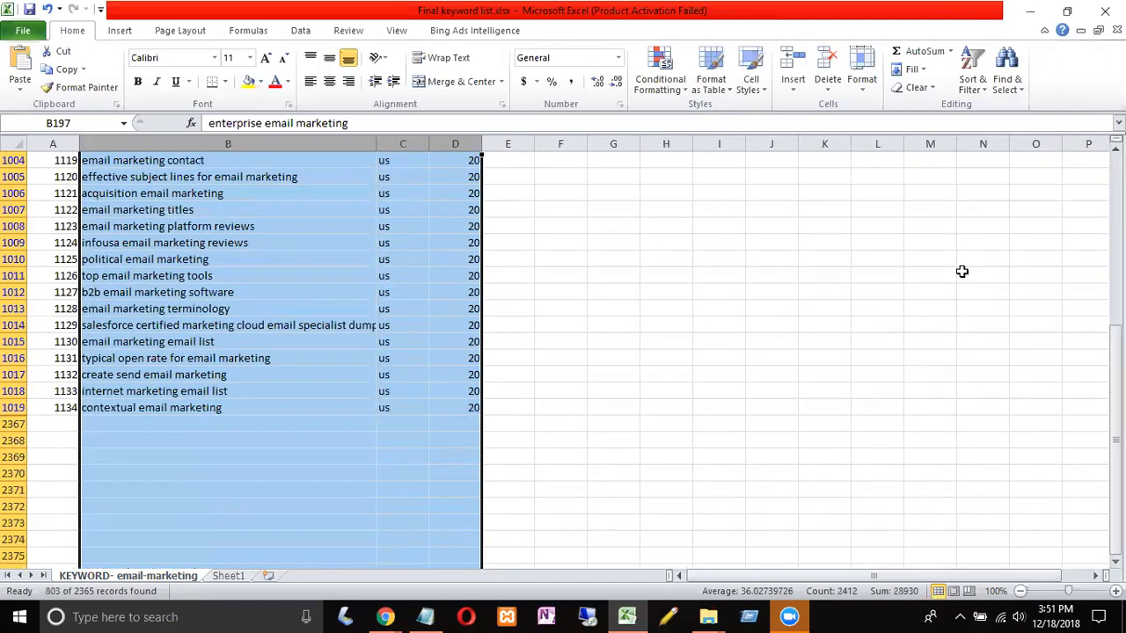
pyautogui.scroll(4, 963, 271)
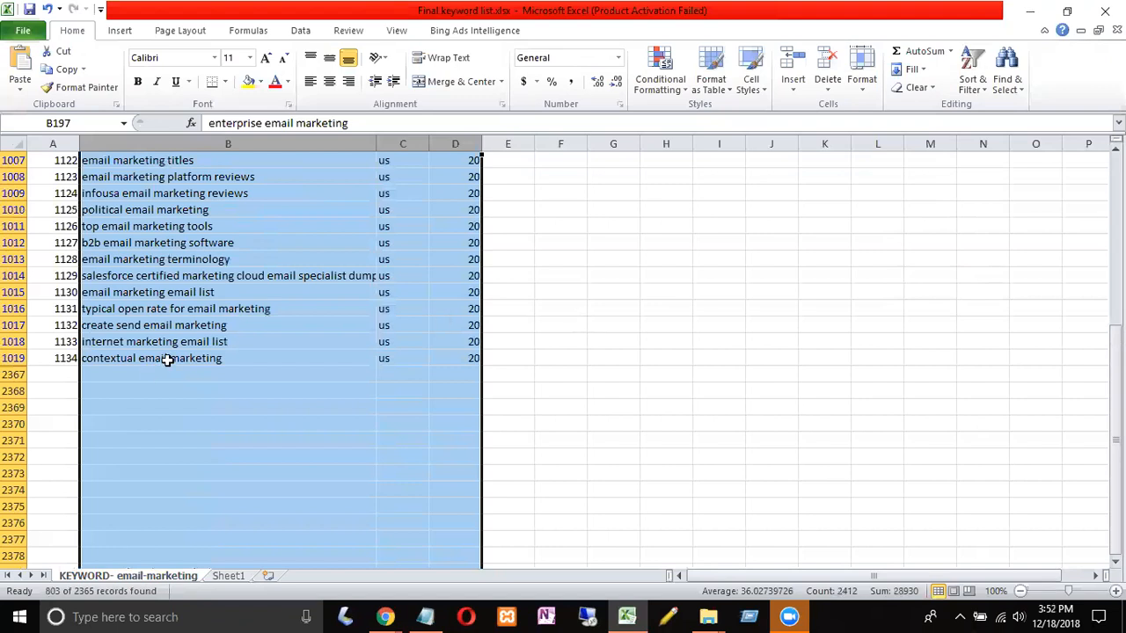
pyautogui.moveTo(167, 360); pyautogui.dragTo(208, 176)
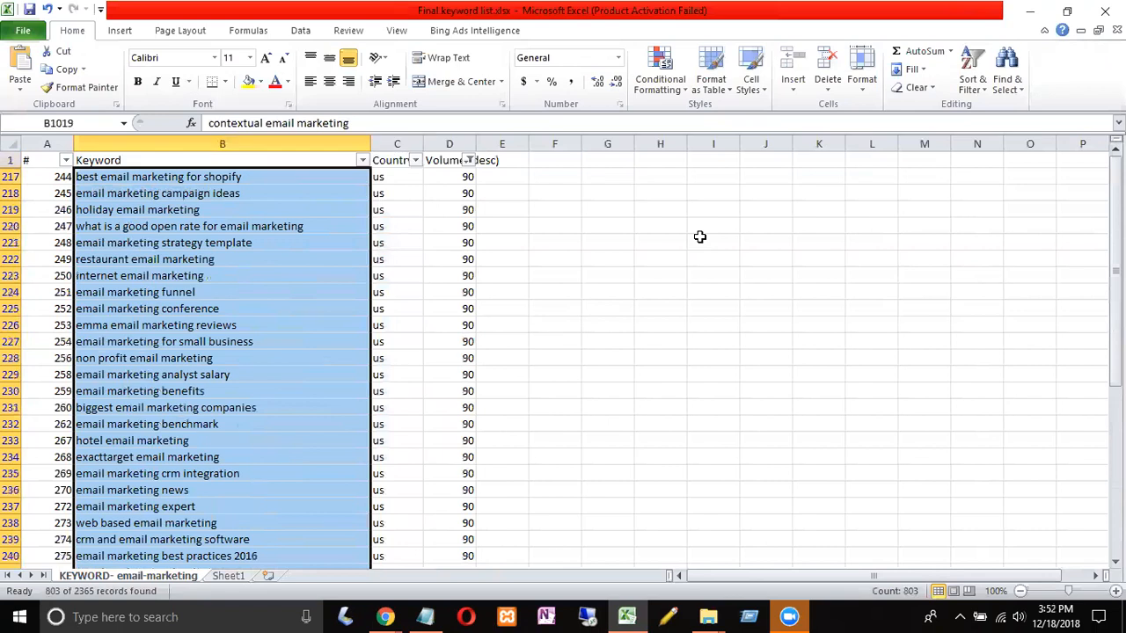
pyautogui.hotkey('ctrl', 'c')
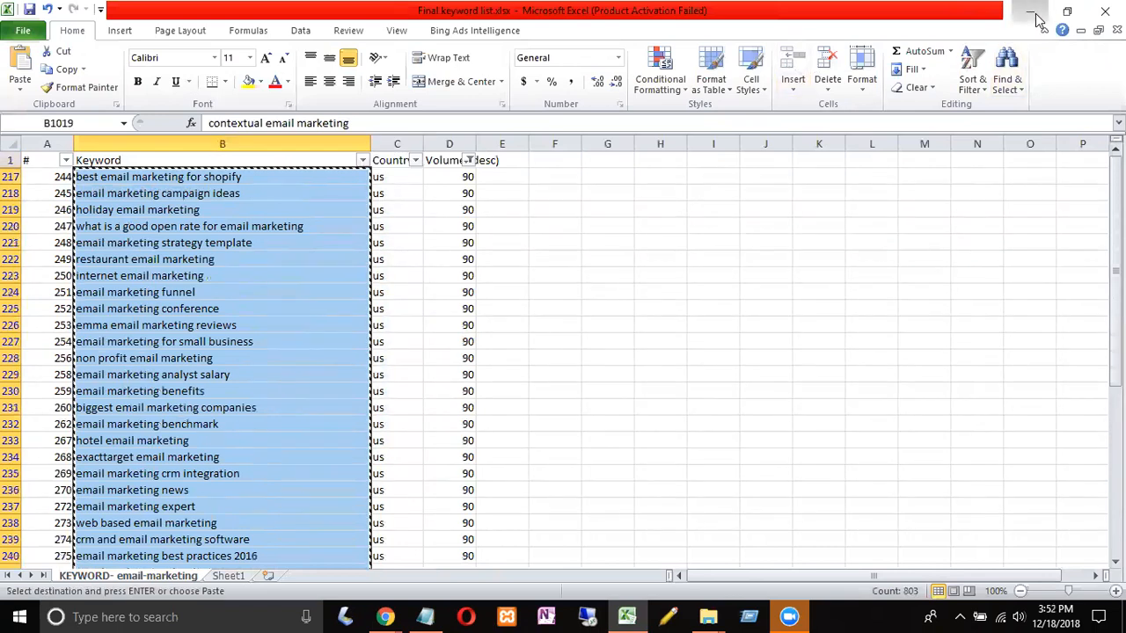
# - Switch to the Bing Ads campaign window and paste the copied Excel keywords into ad group Ad #3's keyword list
pyautogui.hotkey('alt', 'Tab')
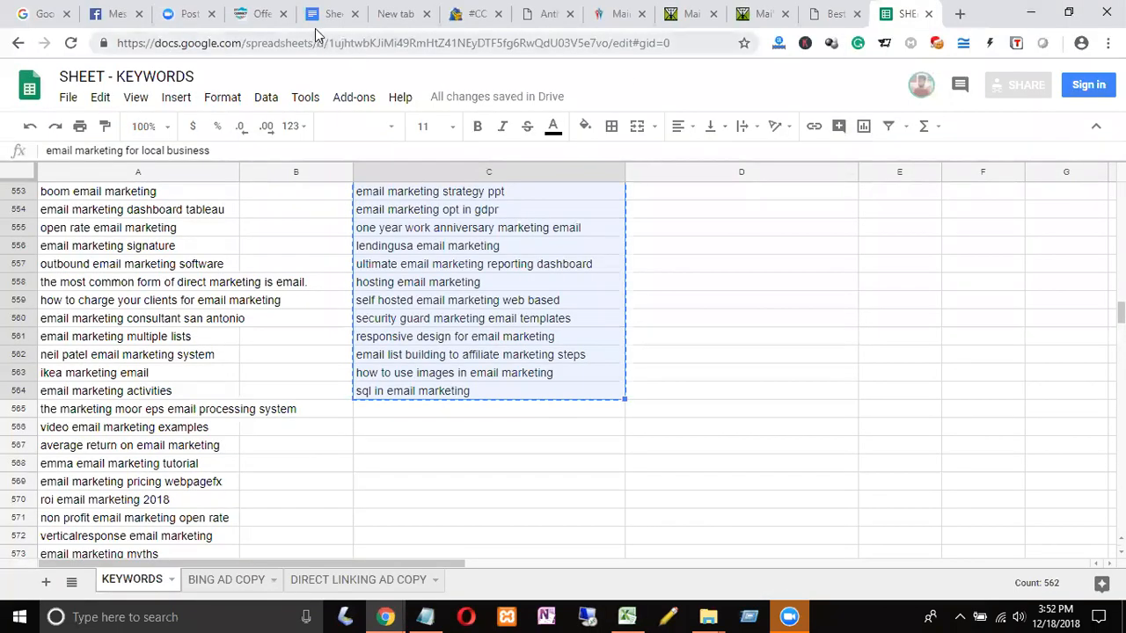
pyautogui.moveTo(407, 600)
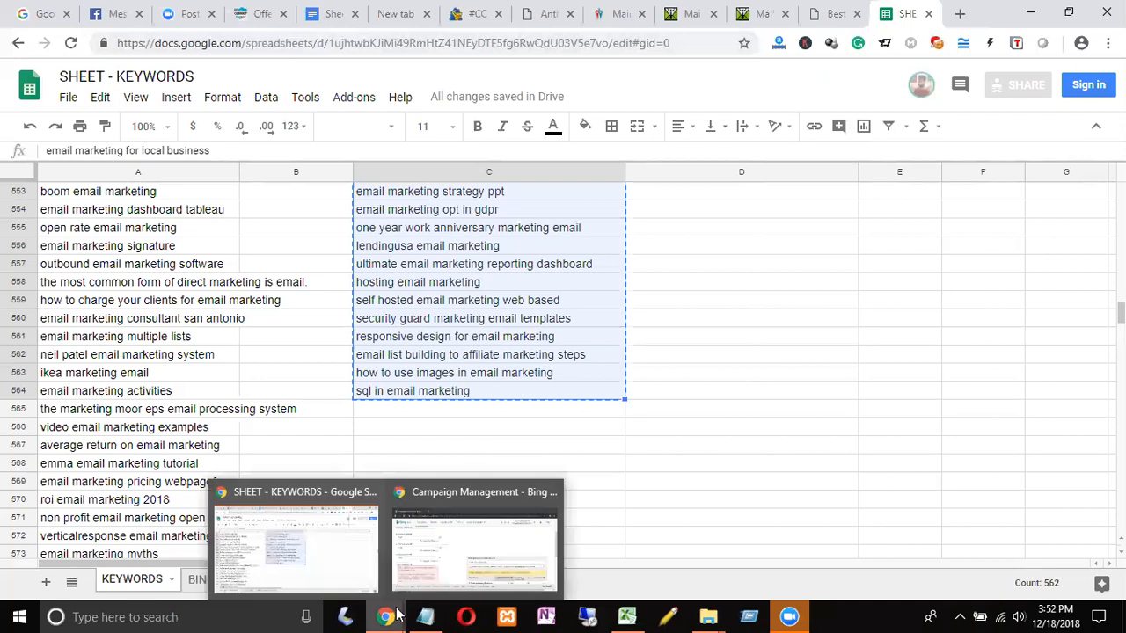
pyautogui.click(429, 572)
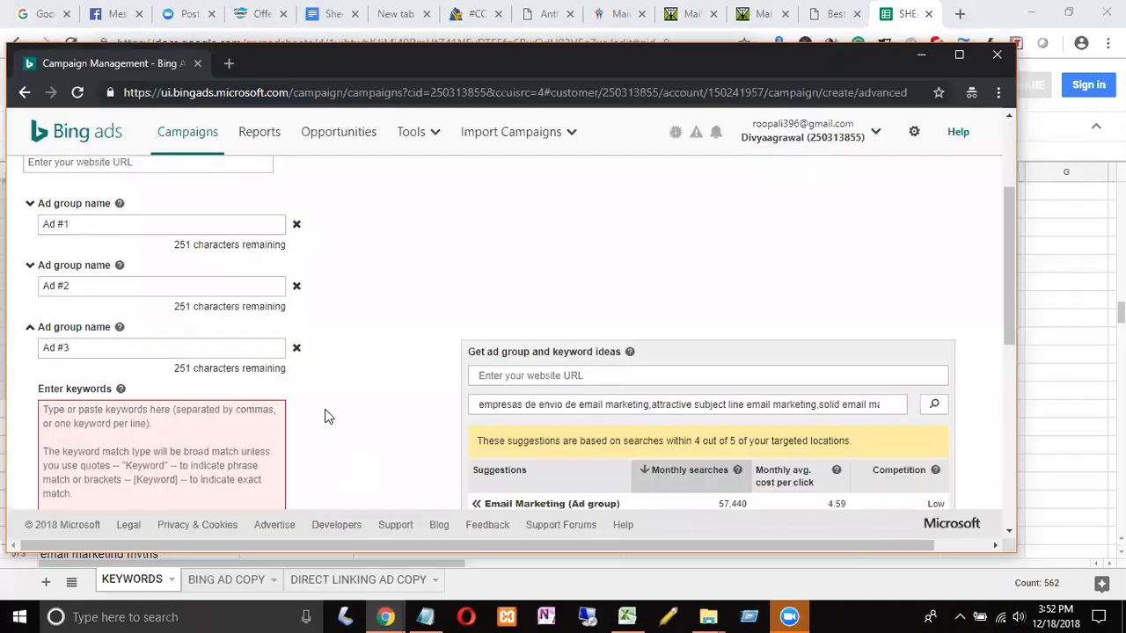
pyautogui.click(163, 420)
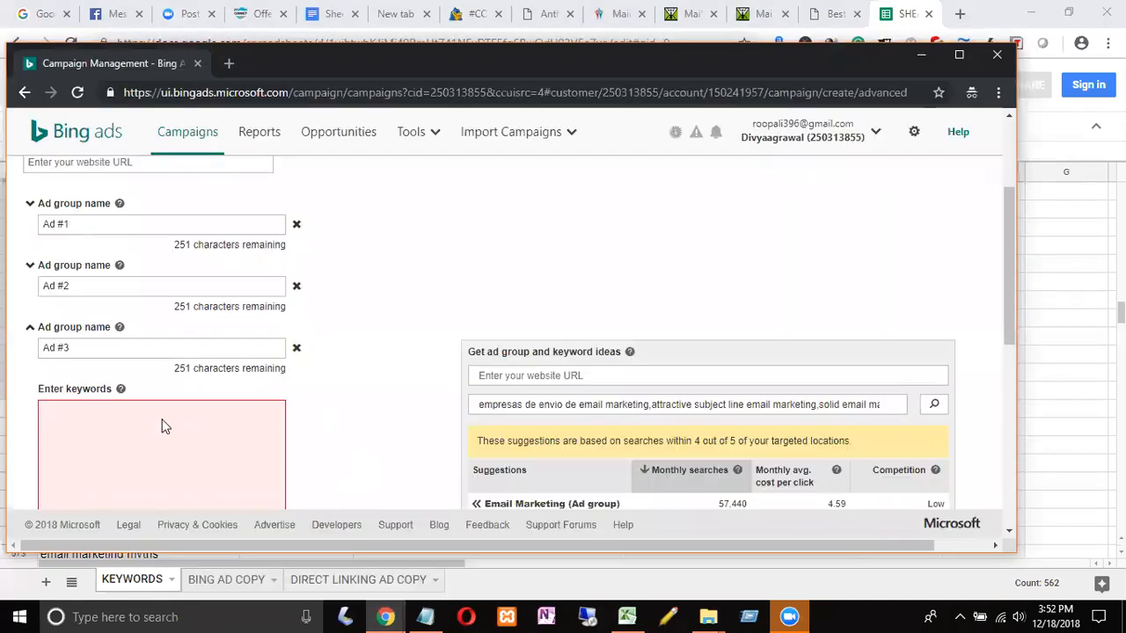
pyautogui.hotkey('ctrl', 'v')
pyautogui.click(343, 281)
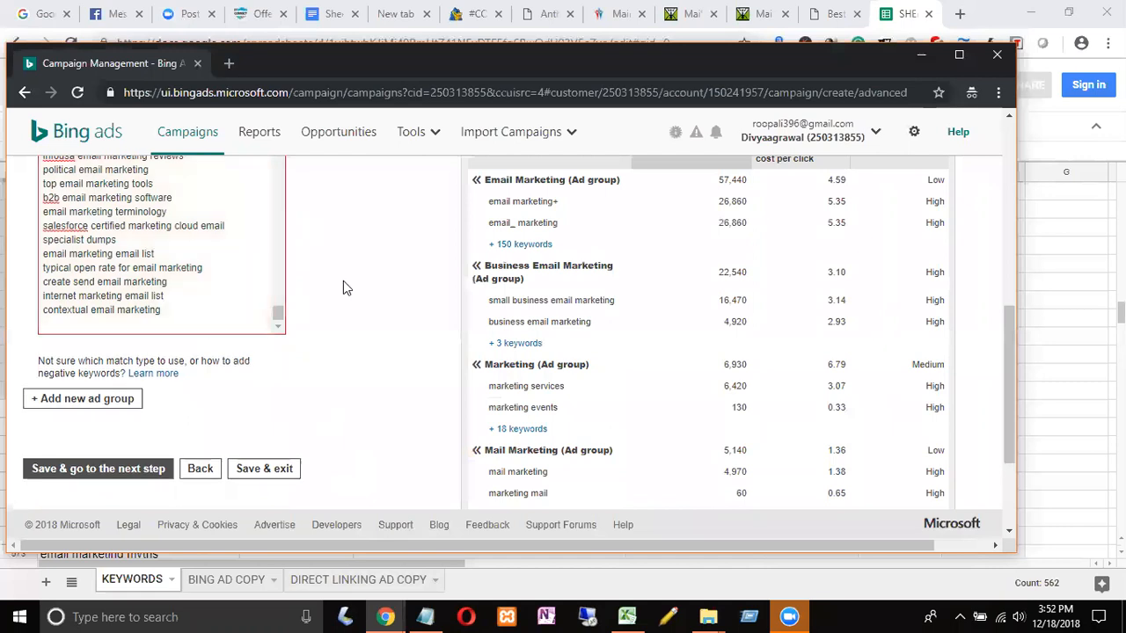
# - Review Ad #3's keyword list, then save the ad groups and proceed to the Ads & ad extensions stage
pyautogui.scroll(4, 343, 281)
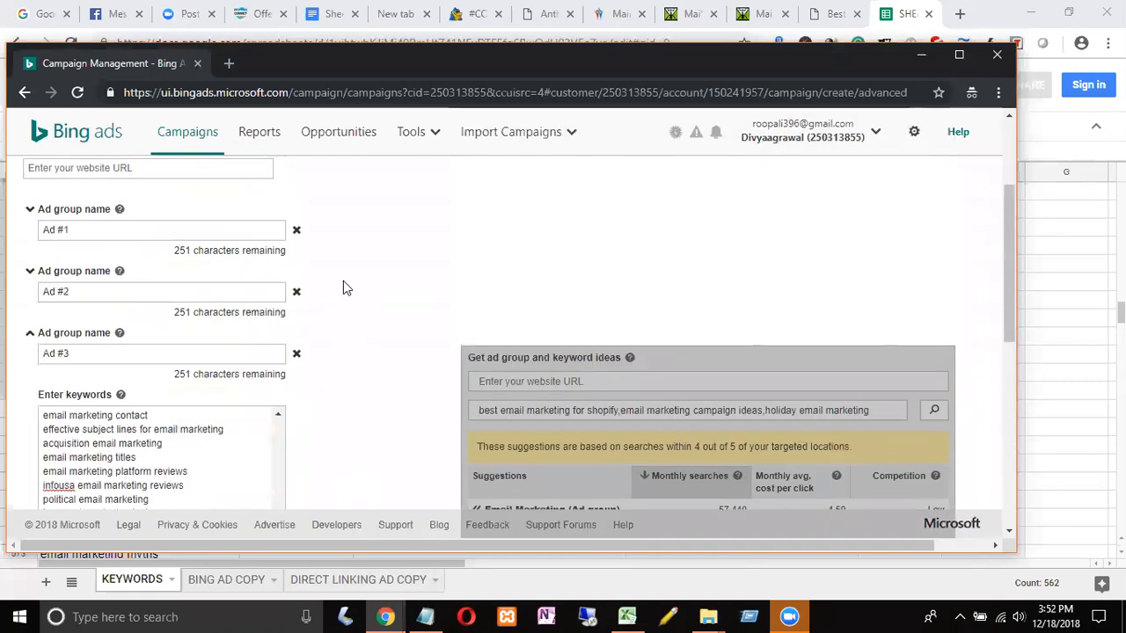
pyautogui.scroll(-2, 343, 281)
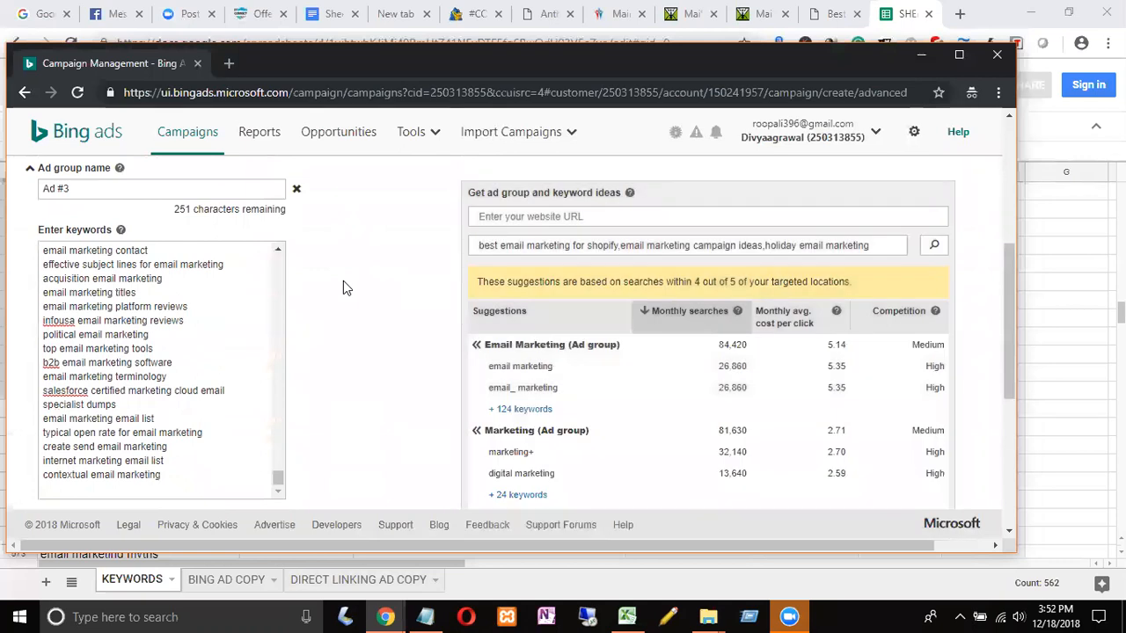
pyautogui.scroll(-2, 343, 281)
pyautogui.scroll(-1, 344, 288)
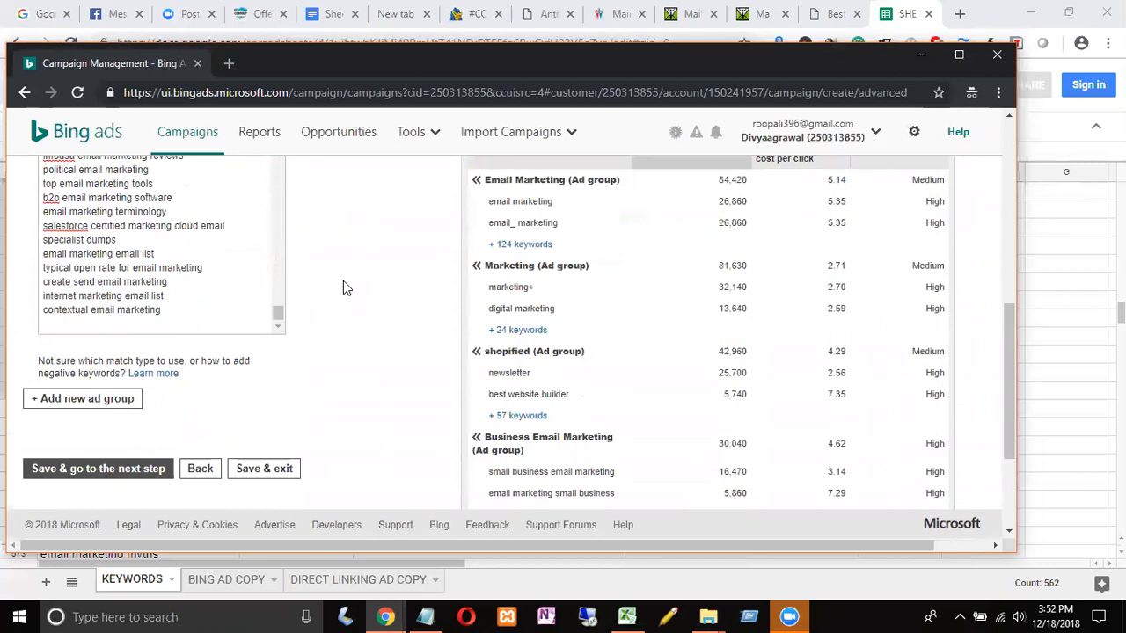
pyautogui.click(144, 476)
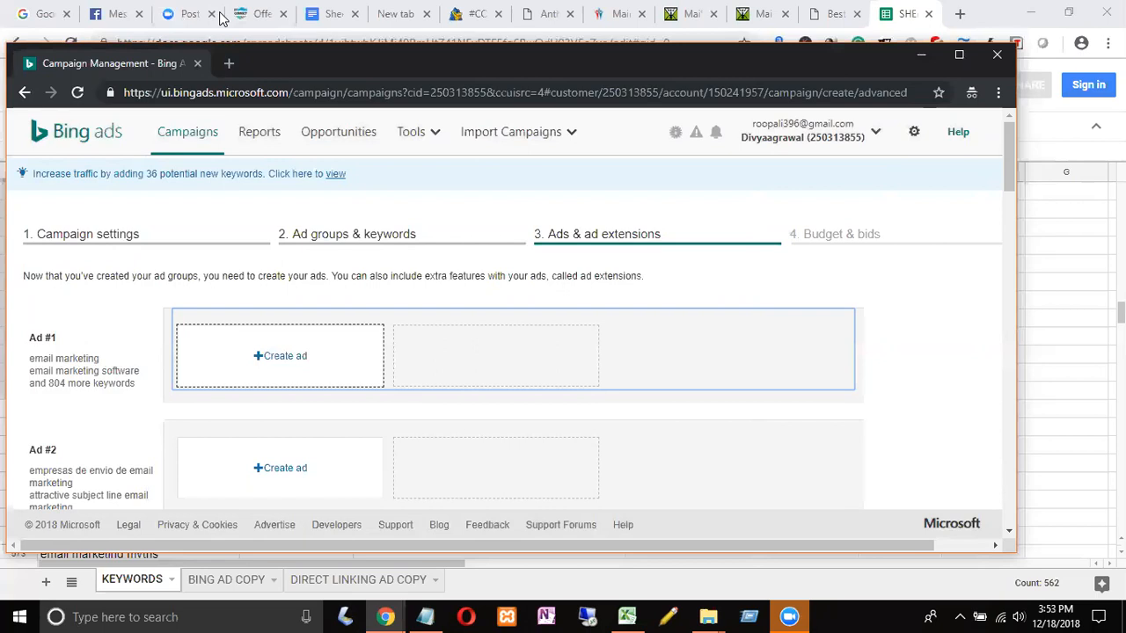
# - Open ClickMagick's tracking links page in a new browser tab
pyautogui.click(484, 28)
pyautogui.hotkey('ctrl', 'Tab')
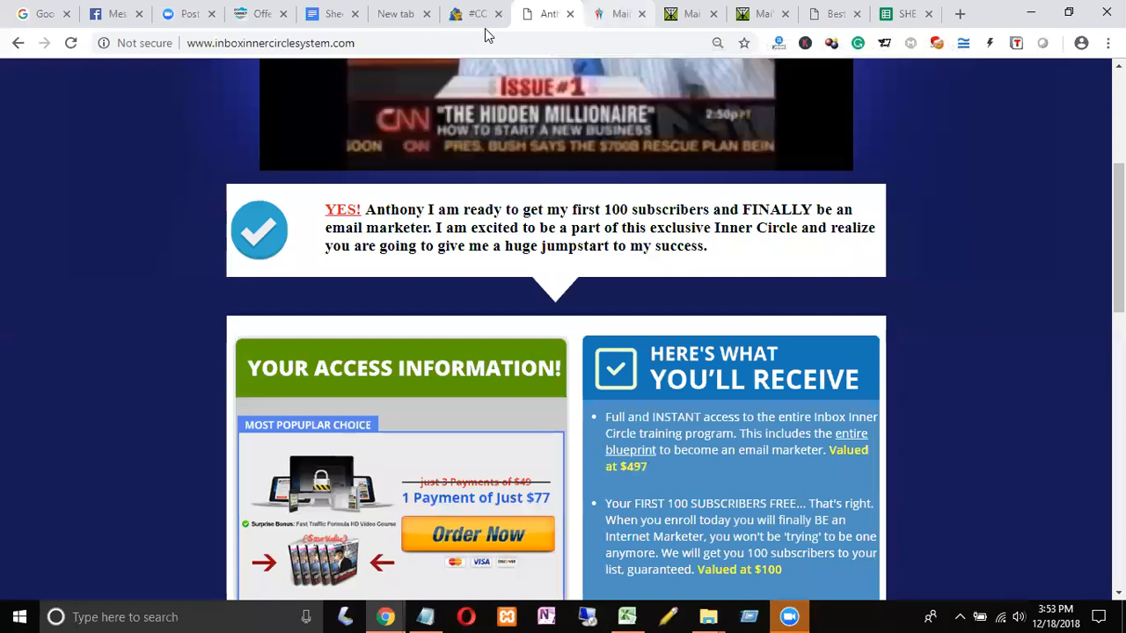
pyautogui.click(620, 14)
pyautogui.click(834, 26)
pyautogui.click(920, 25)
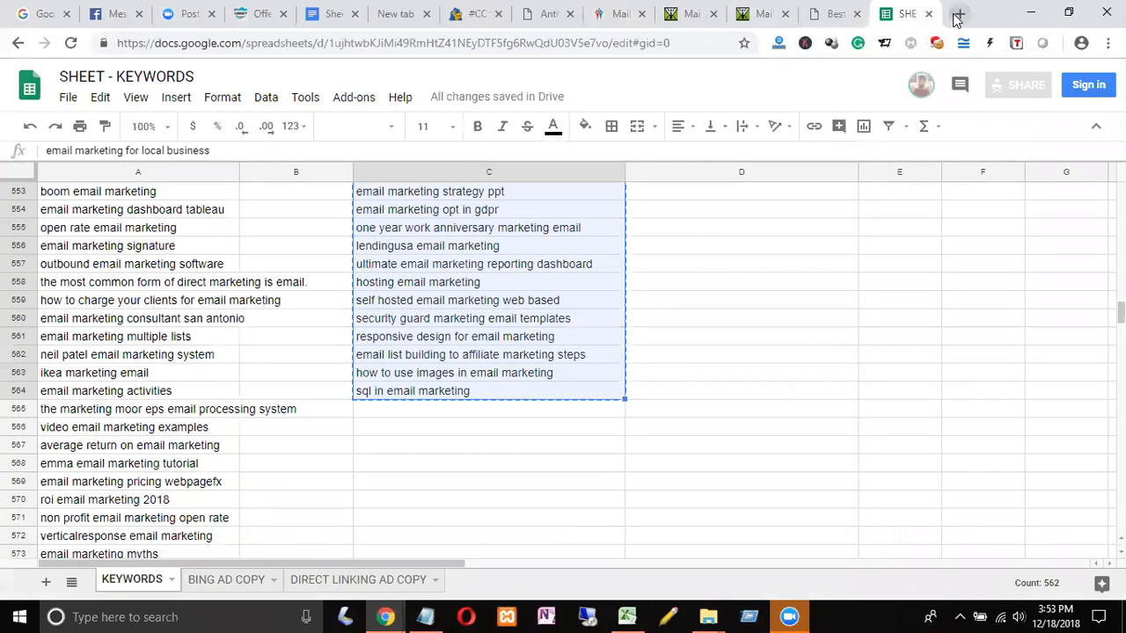
pyautogui.click(958, 16)
pyautogui.write('click')
pyautogui.press('Right')
pyautogui.press('Return')
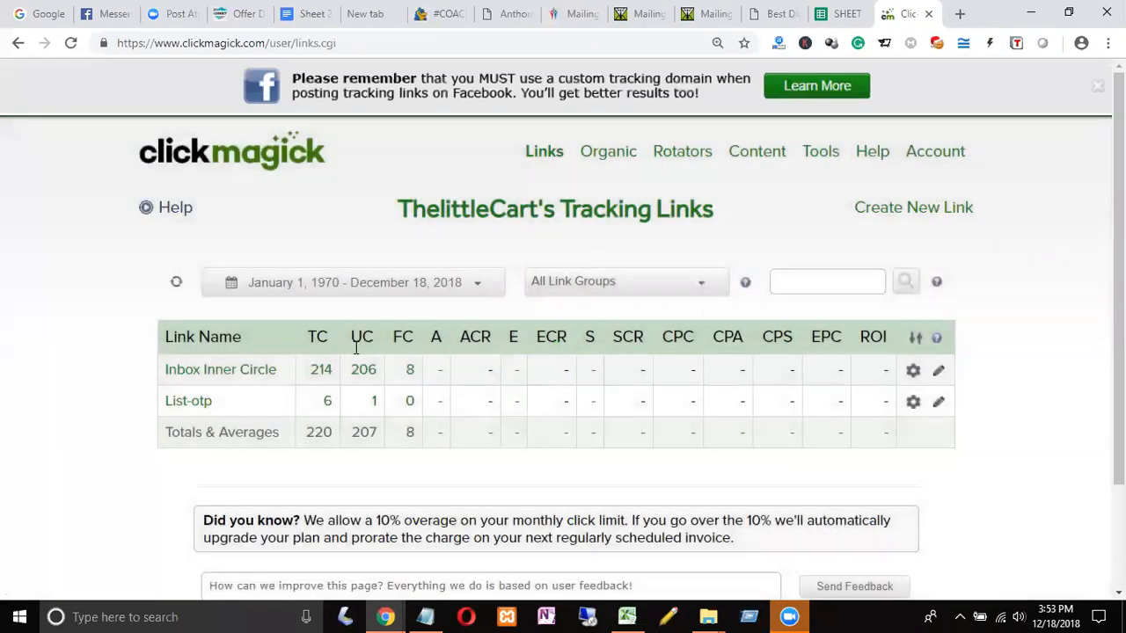
pyautogui.scroll(-1, 357, 348)
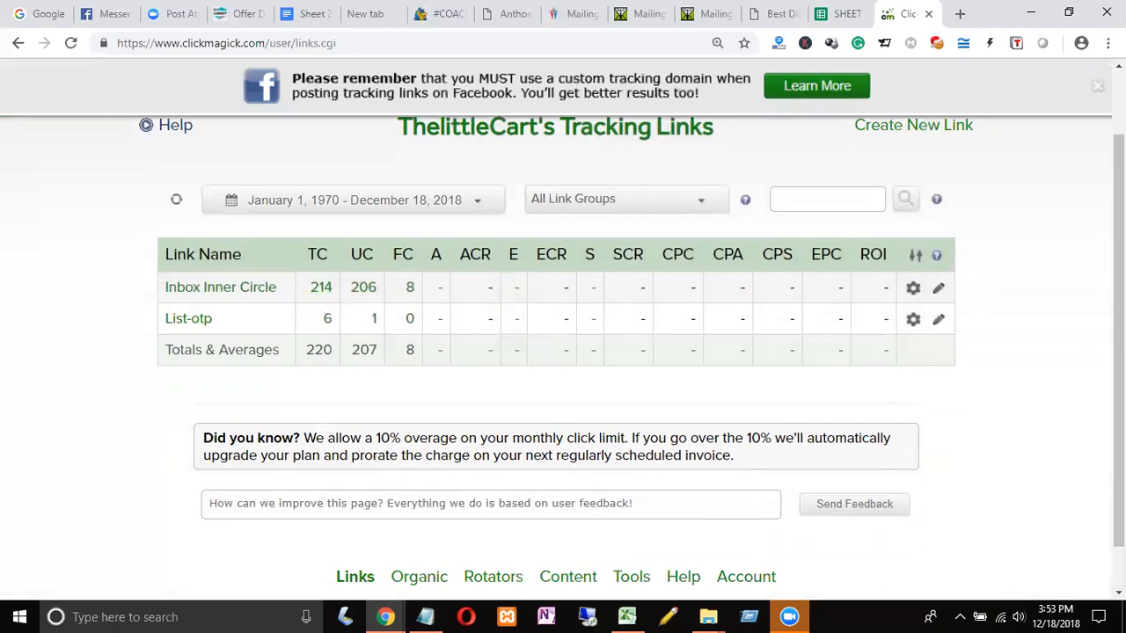
pyautogui.scroll(2, 1118, 308)
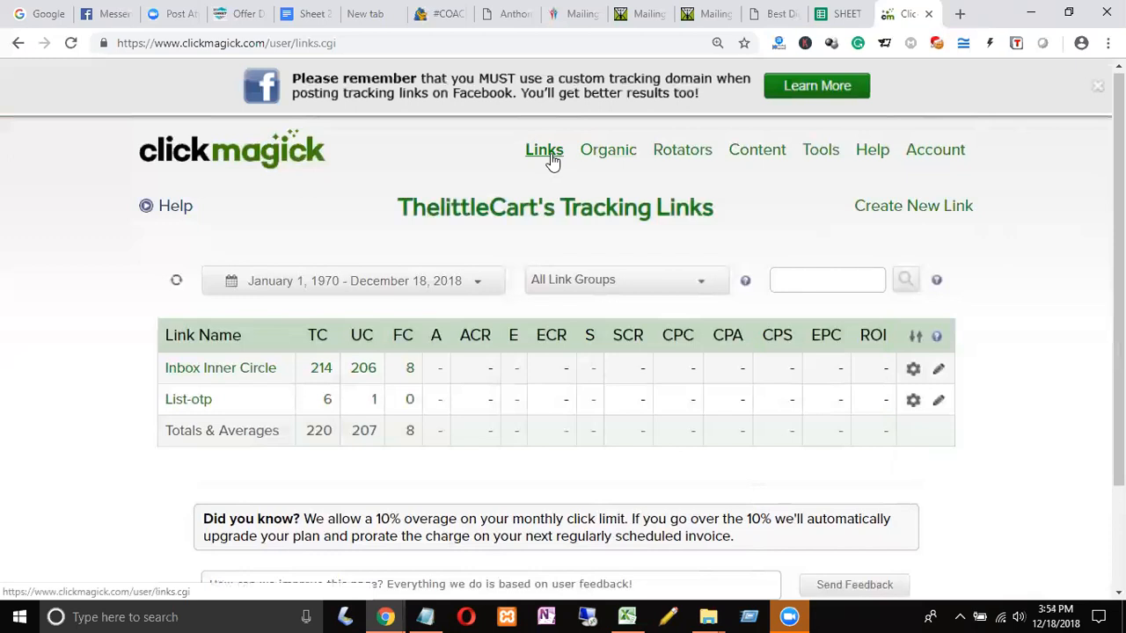
# - Expand the Inbox Inner Circle tracking link's settings and copy its primary URL
pyautogui.click(241, 369)
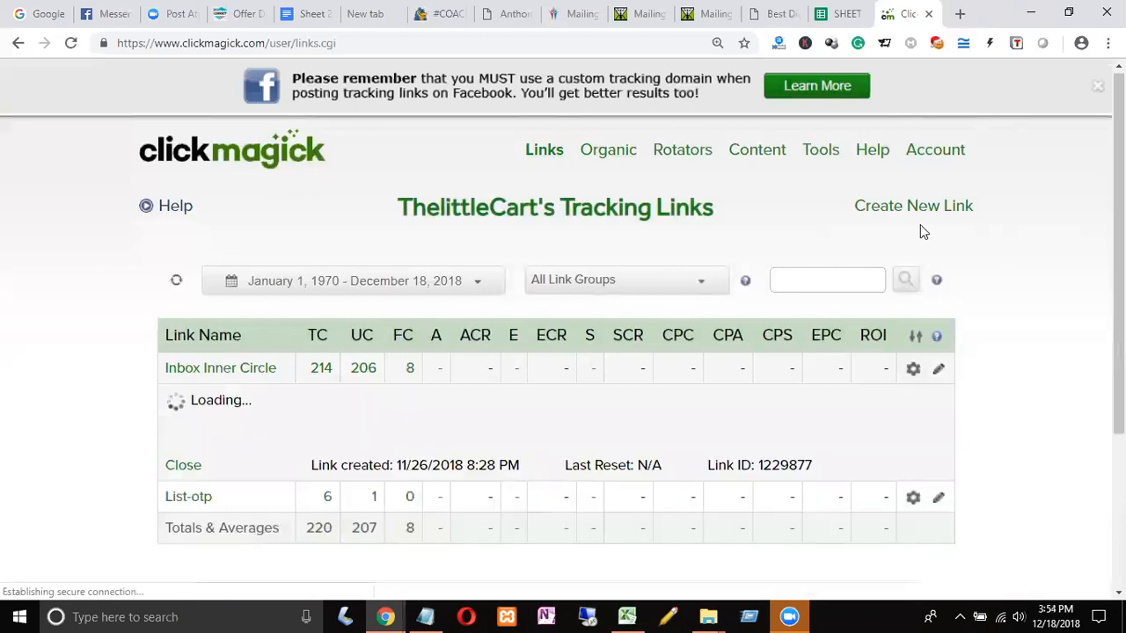
pyautogui.scroll(-2, 1010, 224)
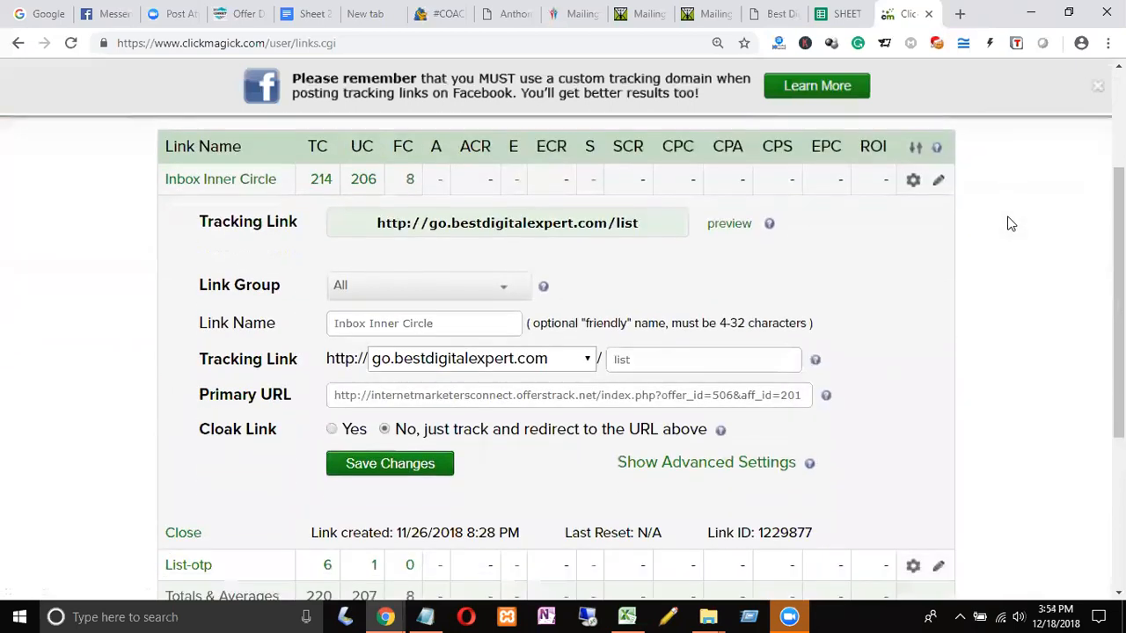
pyautogui.scroll(-1, 1010, 224)
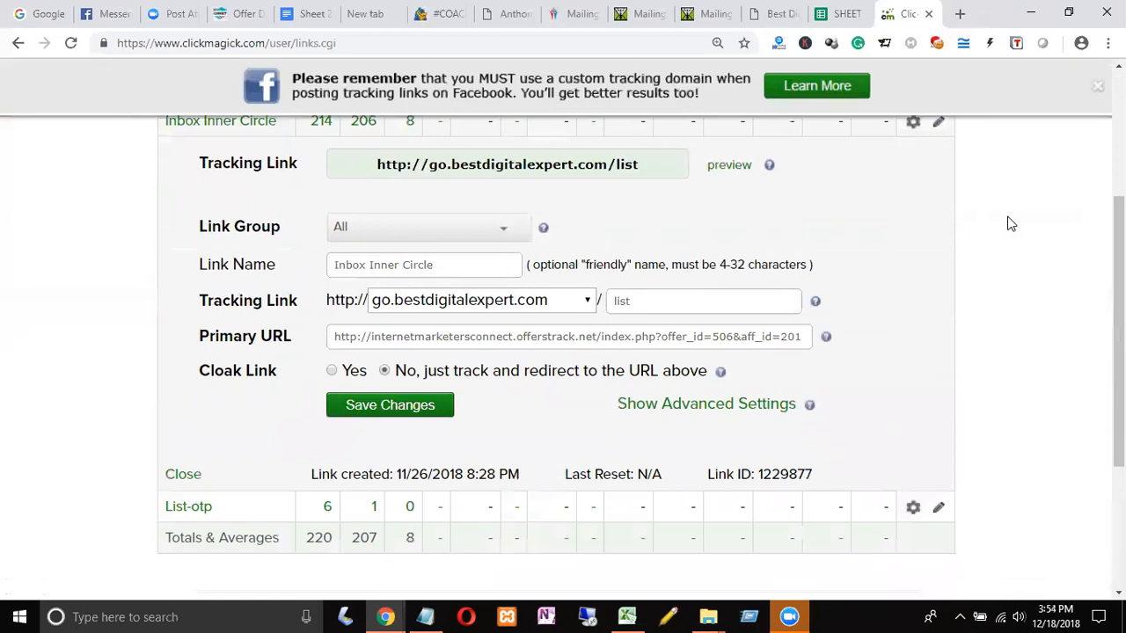
pyautogui.scroll(1, 1010, 223)
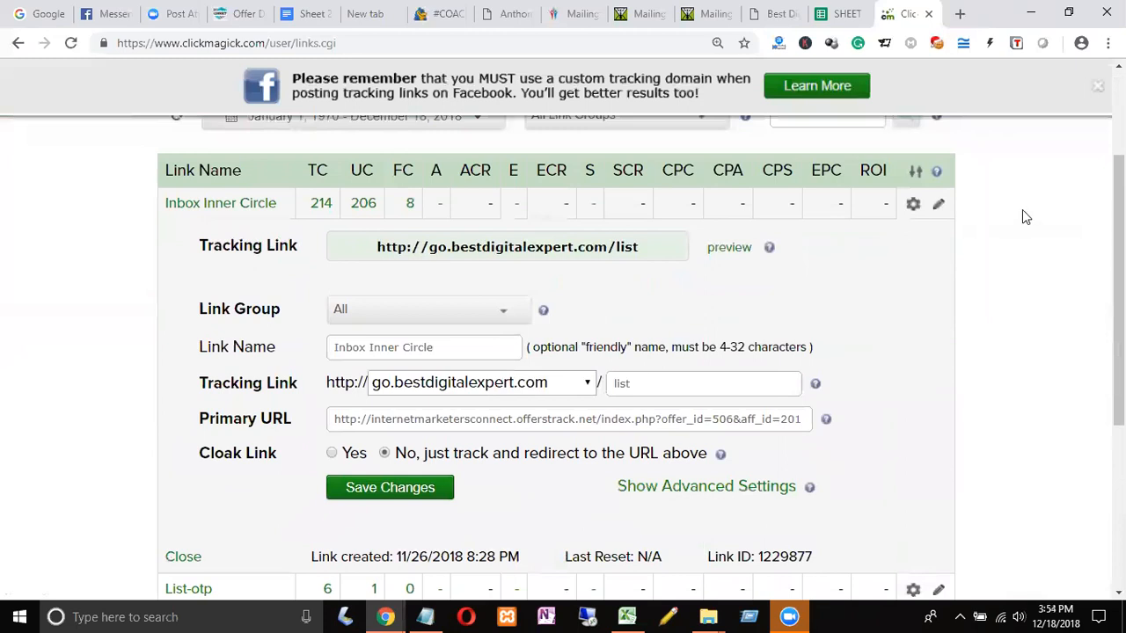
pyautogui.scroll(1, 1052, 222)
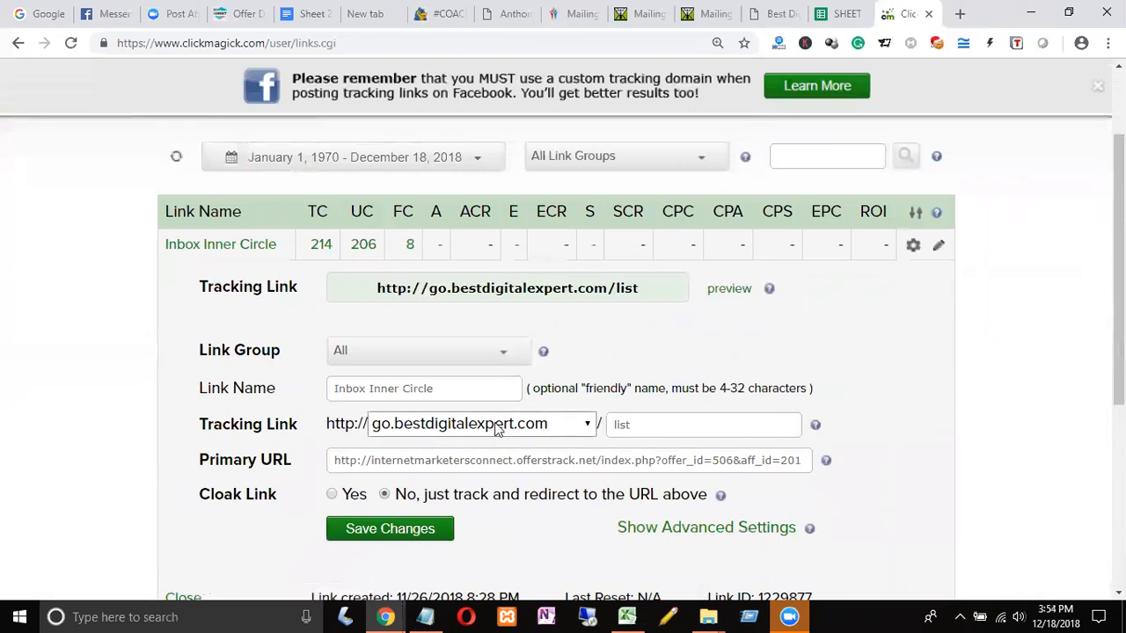
pyautogui.moveTo(338, 460); pyautogui.dragTo(827, 469)
pyautogui.hotkey('ctrl', 'c')
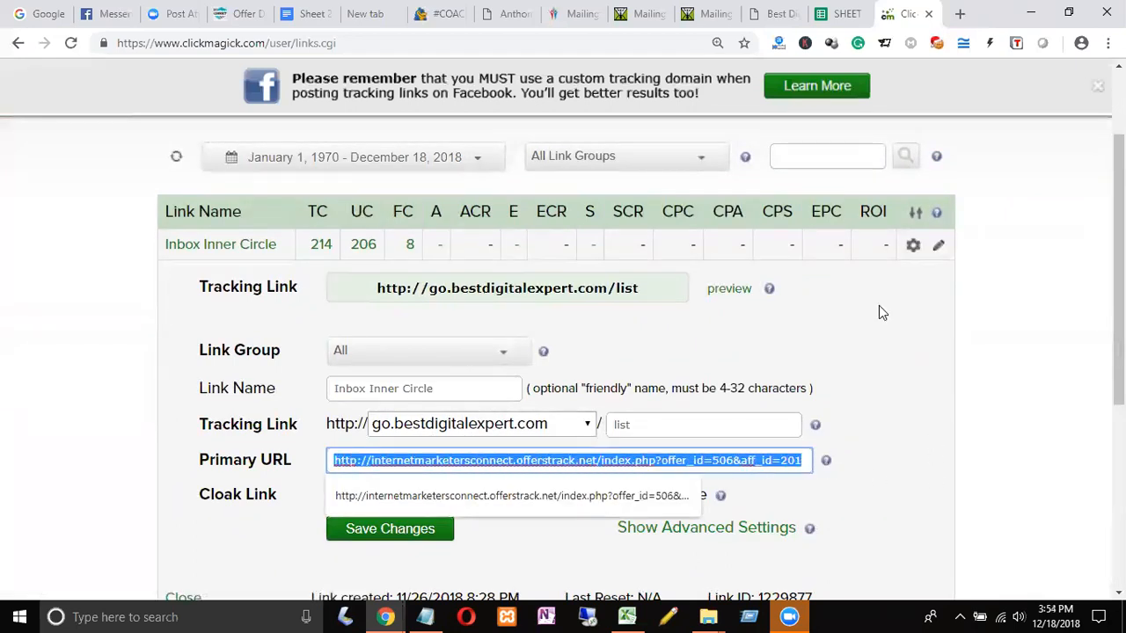
# - Start a new tracking link and paste the copied affiliate offer URL as its primary URL
pyautogui.scroll(3, 939, 215)
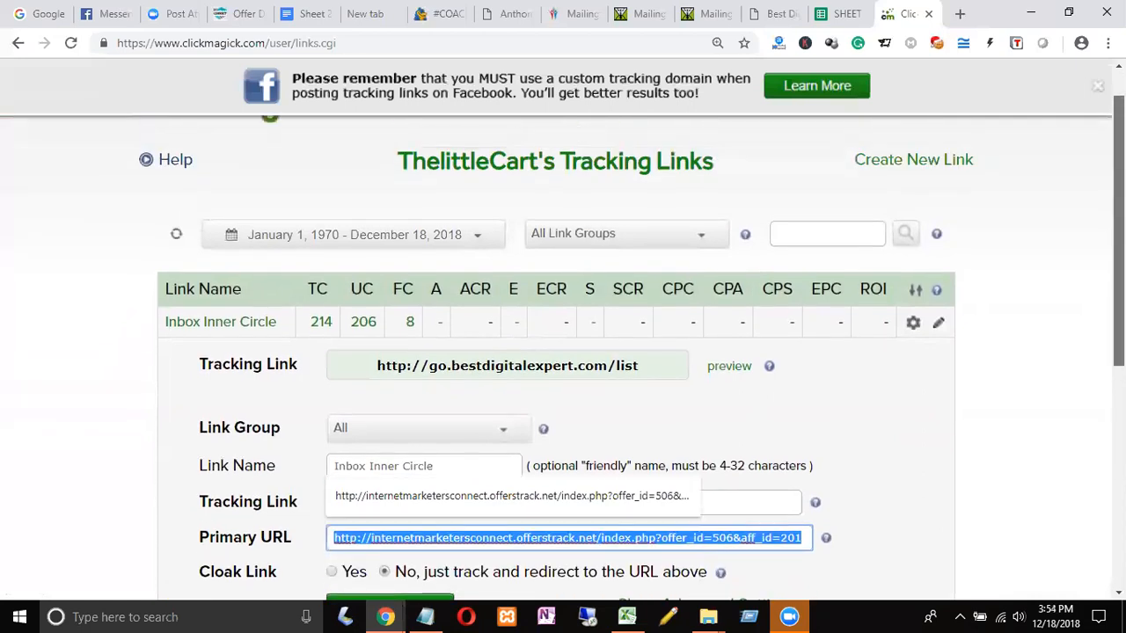
pyautogui.click(939, 213)
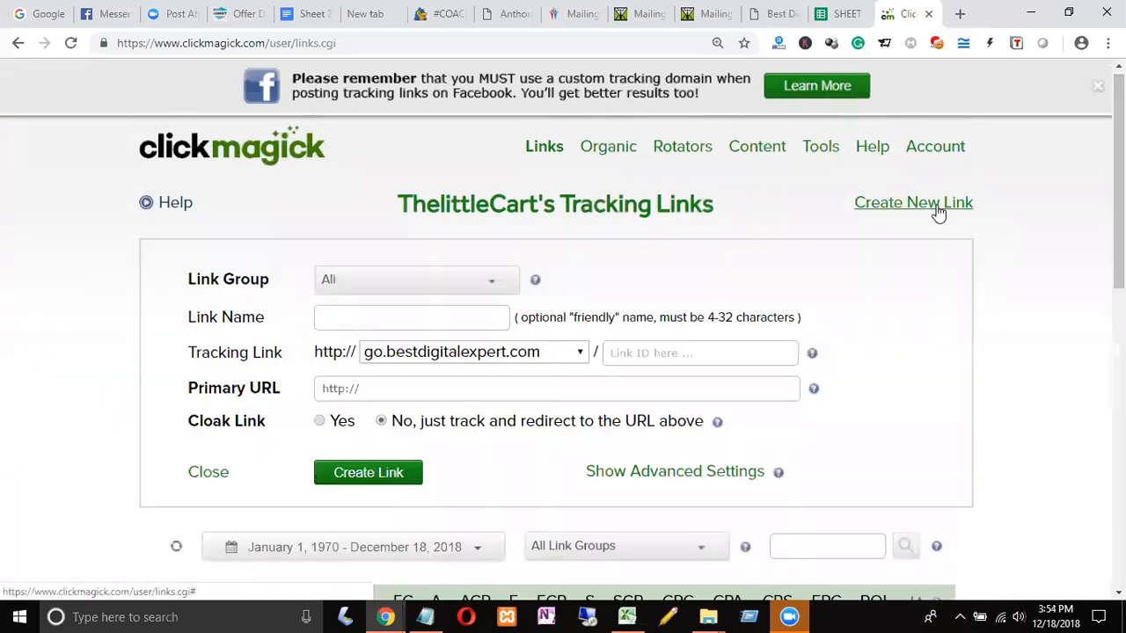
pyautogui.click(455, 390)
pyautogui.moveTo(464, 390); pyautogui.dragTo(302, 394)
pyautogui.hotkey('ctrl', 'v')
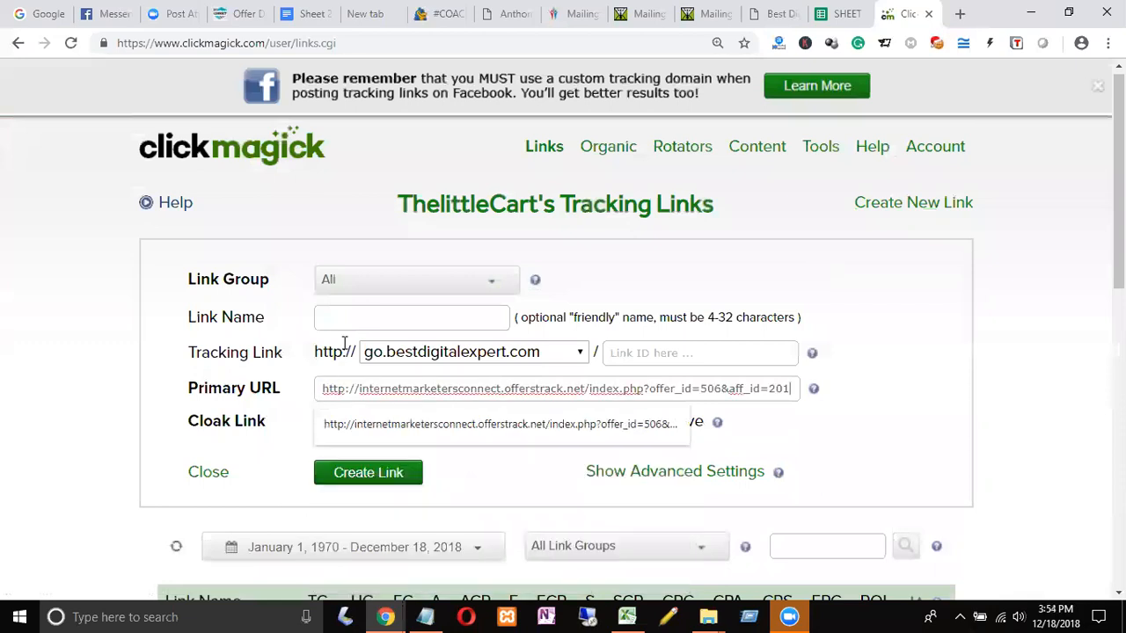
# - Enter BingIbocInnerCircle as the new tracking link's name
pyautogui.click(359, 320)
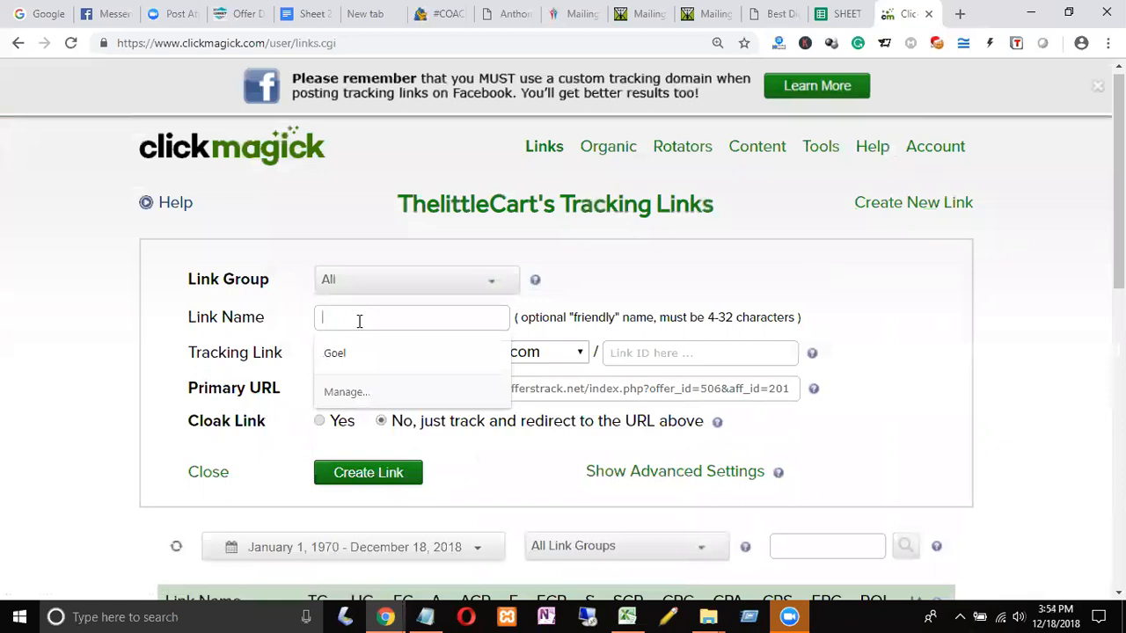
pyautogui.write('Bing')
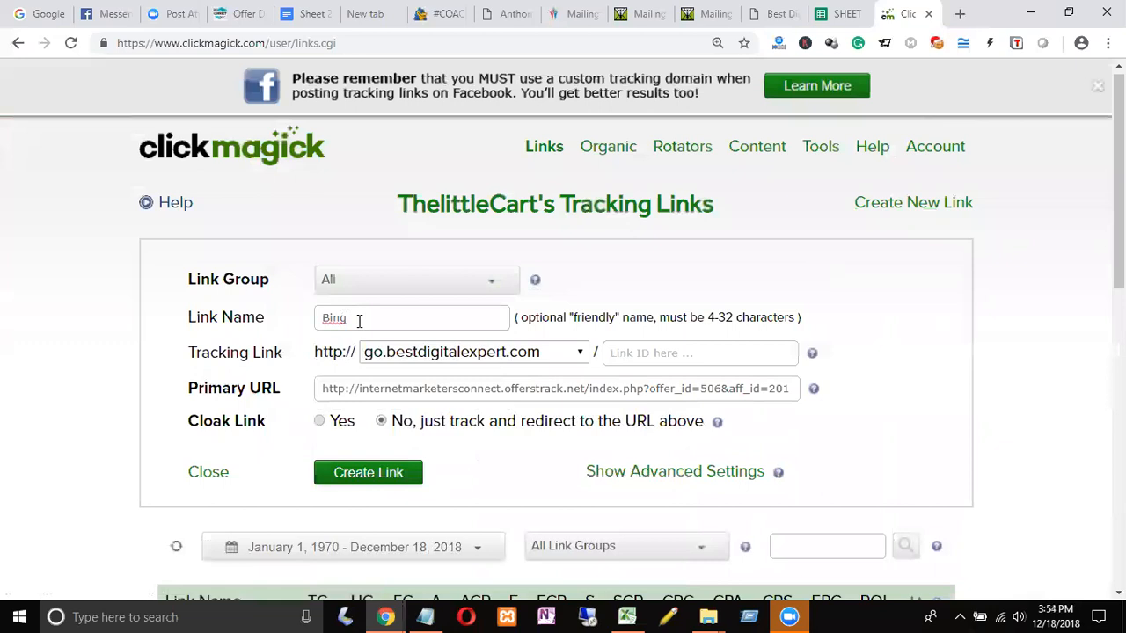
pyautogui.write('IN')
pyautogui.press('BackSpace')
pyautogui.write('ngIbocInnerCircle')
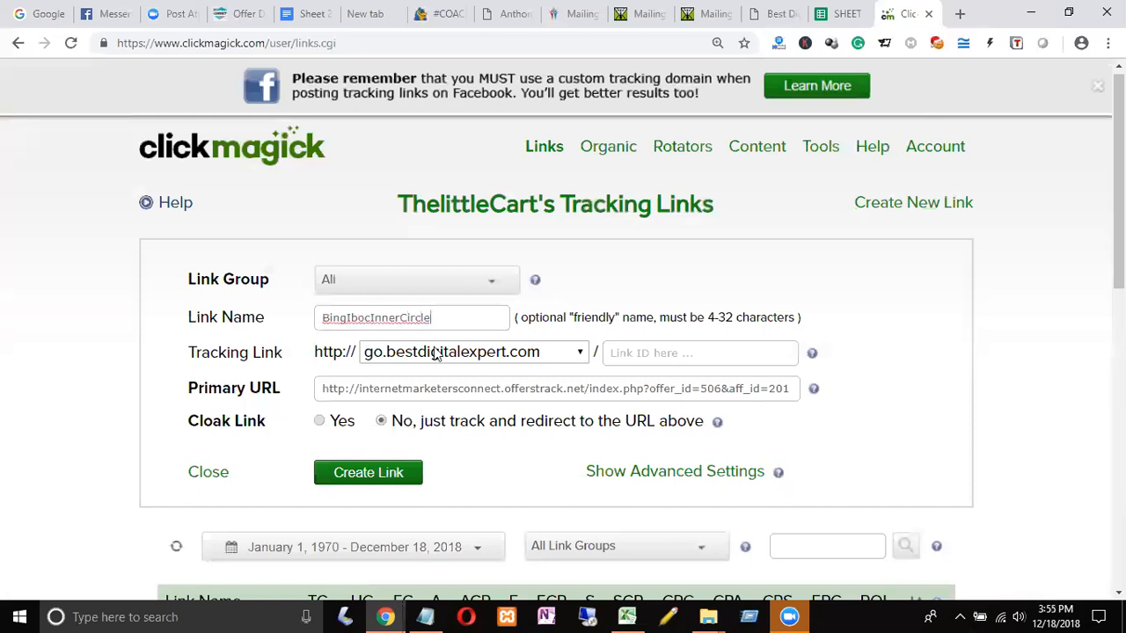
# - Correct the spelling of the new link's name to BingInboxInnerCircle
pyautogui.click(471, 443)
pyautogui.click(649, 355)
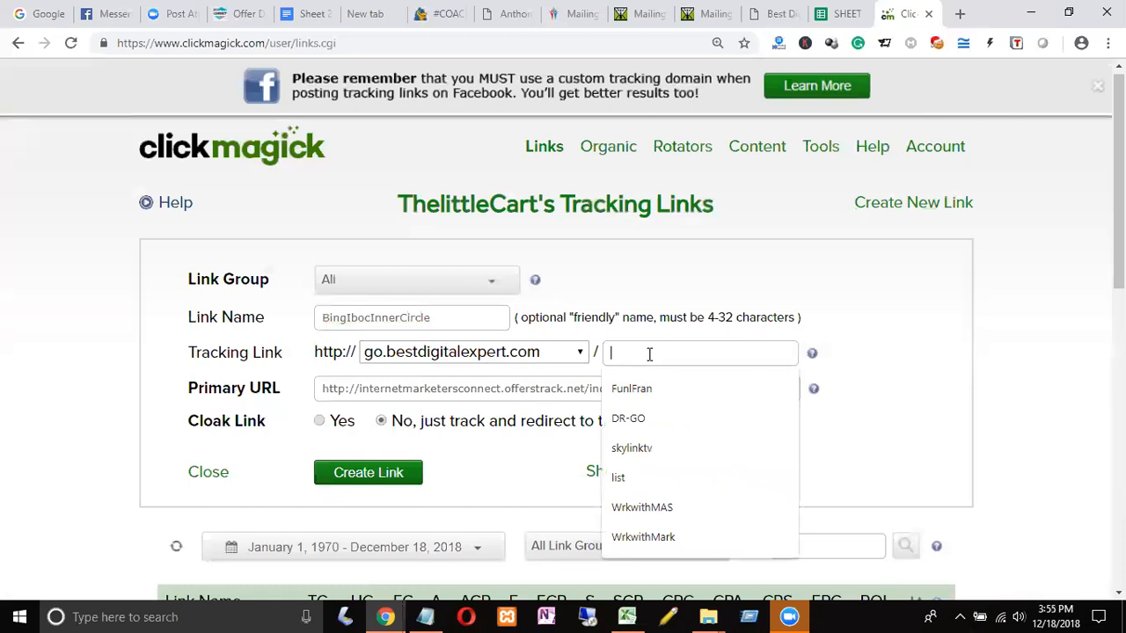
pyautogui.click(370, 319)
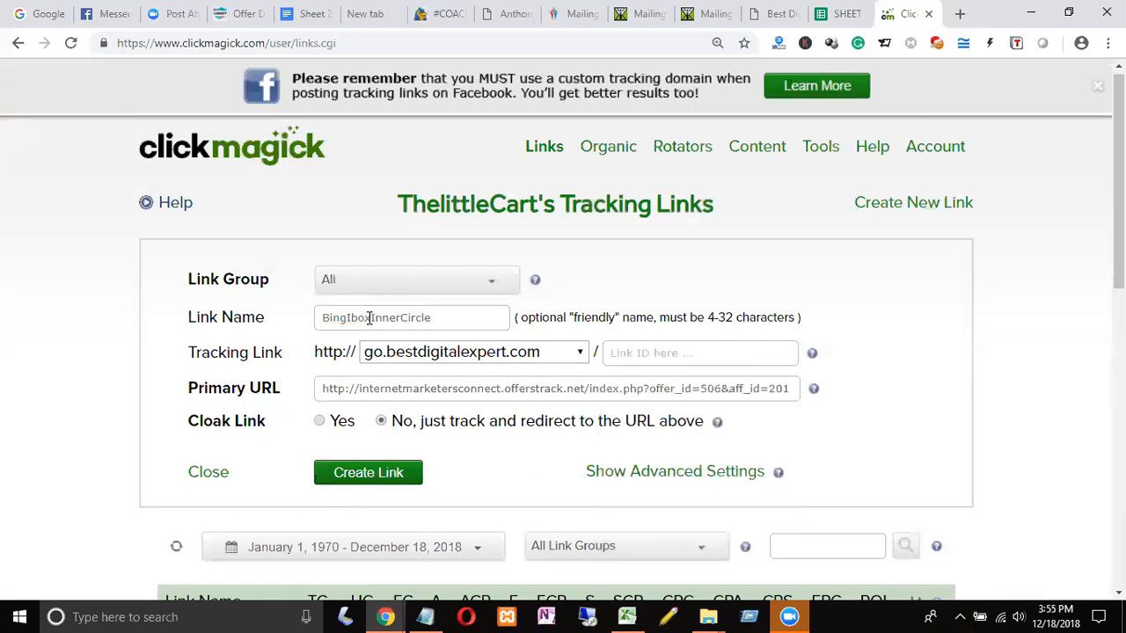
pyautogui.click(648, 349)
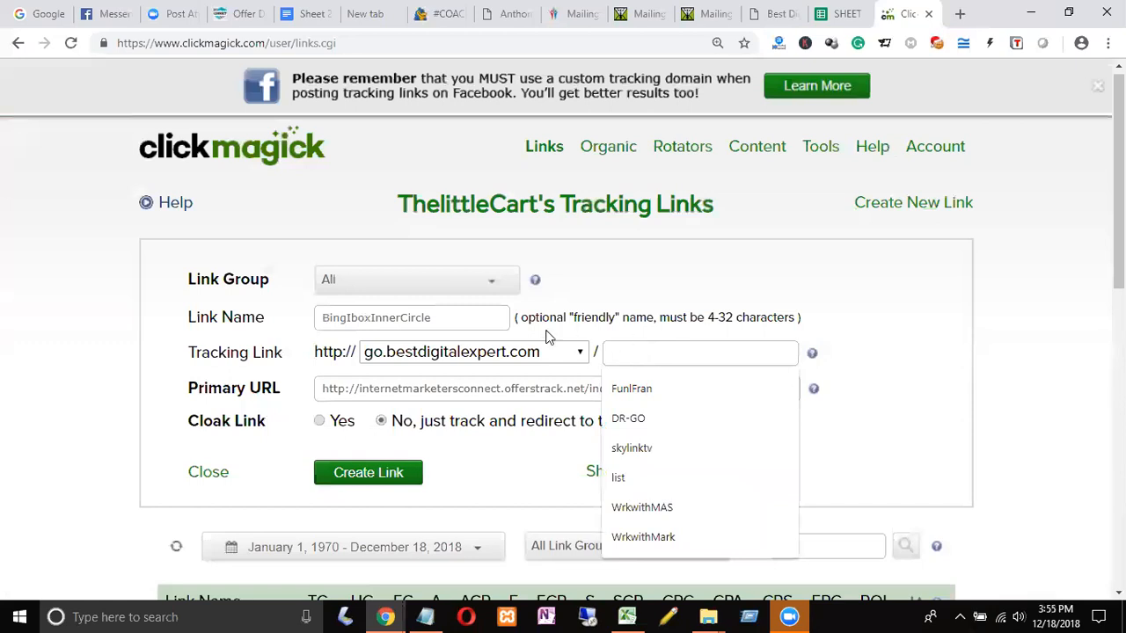
pyautogui.click(352, 316)
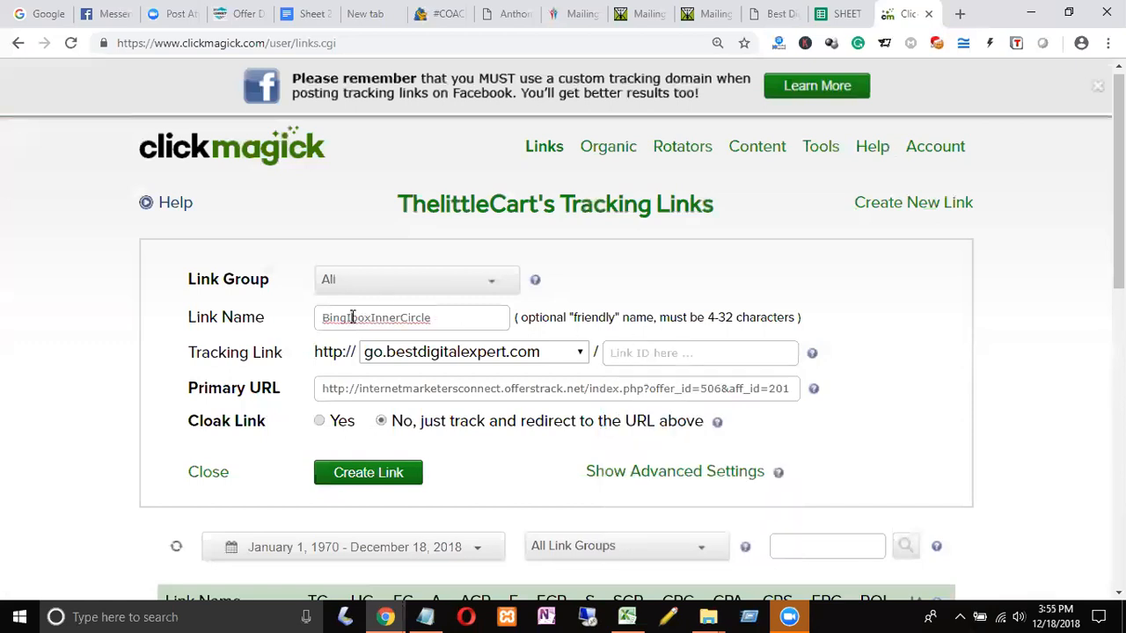
pyautogui.moveTo(352, 316); pyautogui.dragTo(402, 319)
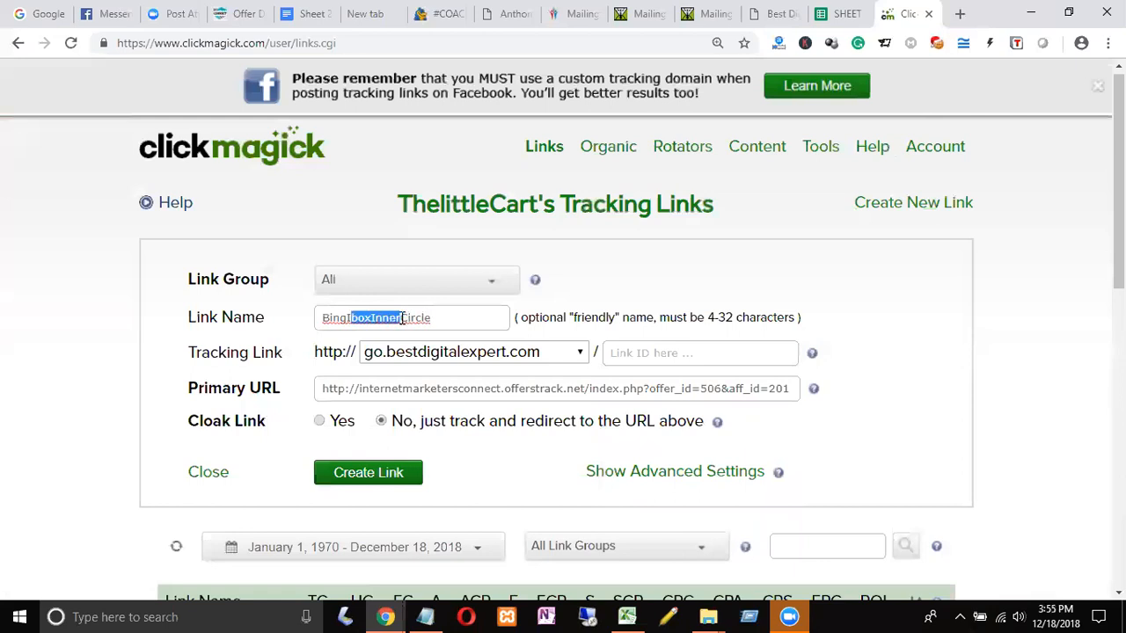
pyautogui.click(641, 352)
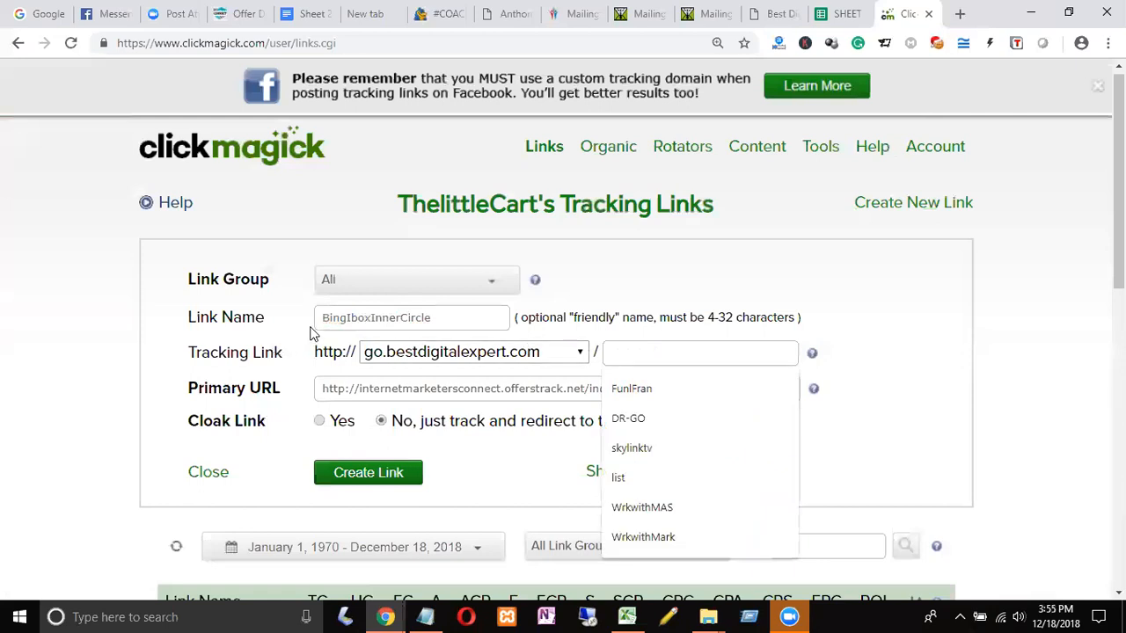
pyautogui.click(351, 317)
pyautogui.click(352, 318)
pyautogui.write('n')
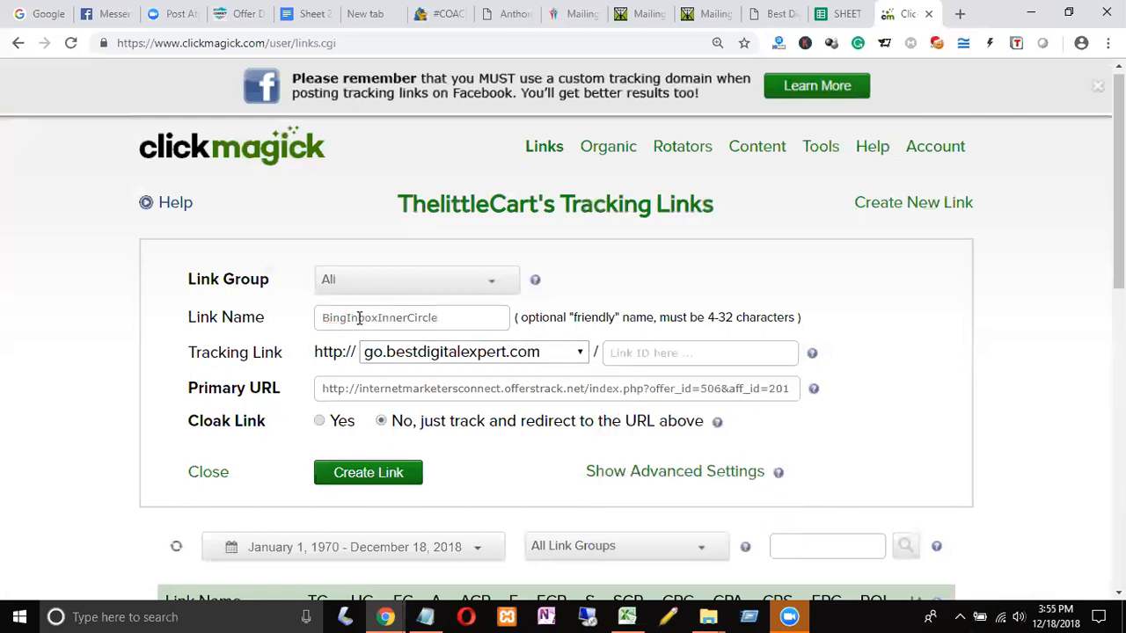
# - Copy "InboxInnerCircle" from the link name and paste it as the tracking link's ID
pyautogui.moveTo(348, 317); pyautogui.dragTo(442, 317)
pyautogui.hotkey('ctrl', 'c')
pyautogui.click(643, 350)
pyautogui.hotkey('ctrl', 'v')
pyautogui.press('Tab')
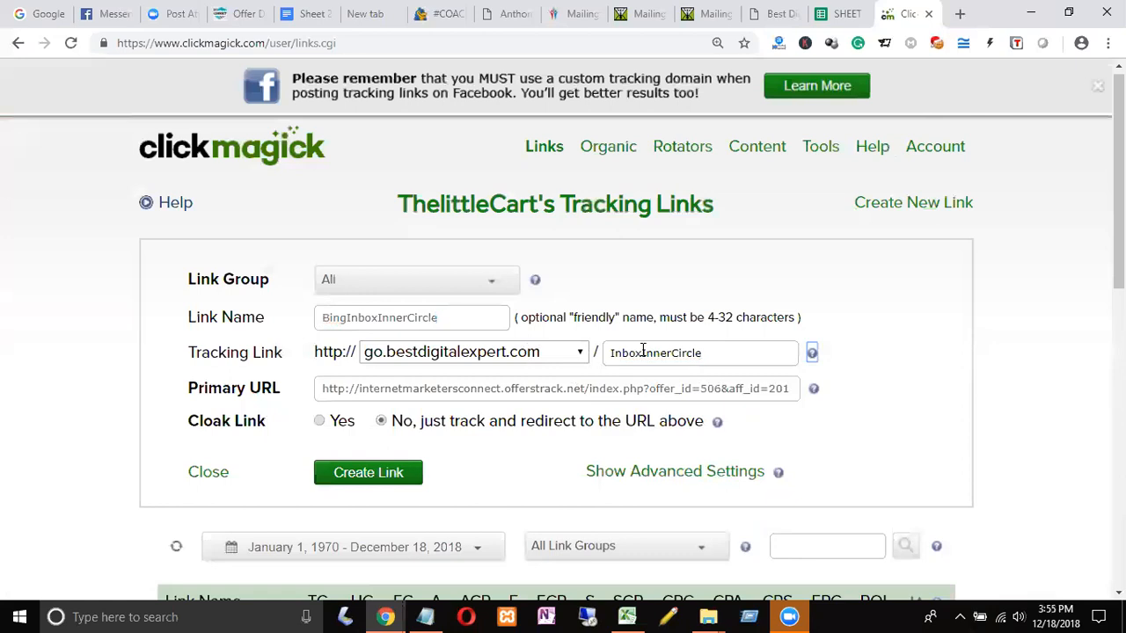
pyautogui.click(870, 402)
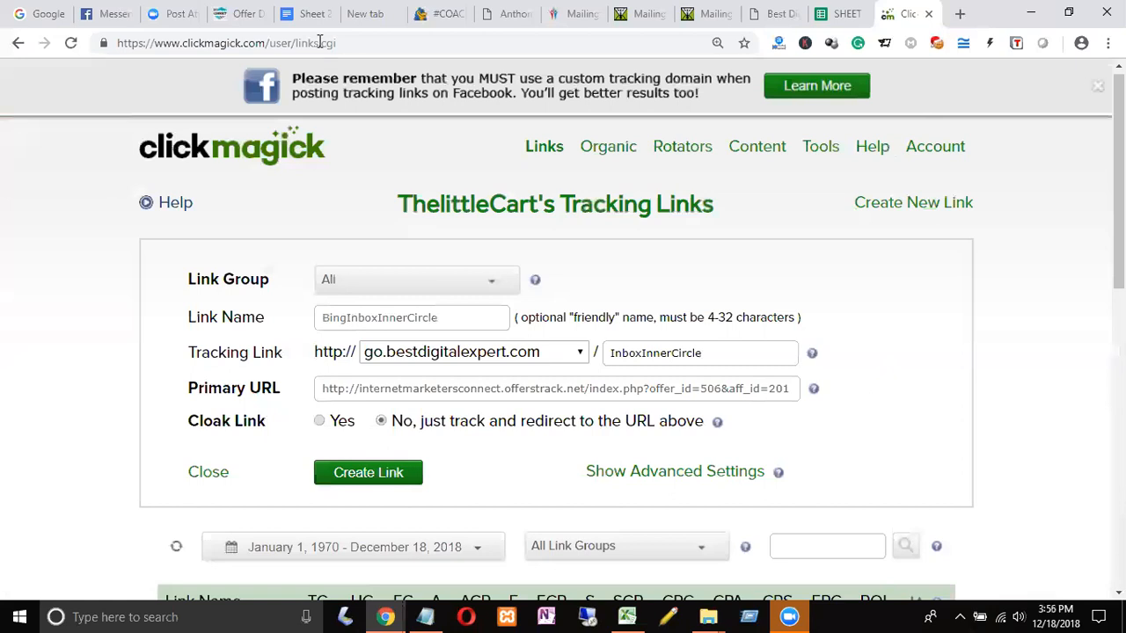
# - Switch to the Daily Progress Sheet in Google Docs and examine the sample affiliate link and its click ID parameter
pyautogui.click(304, 13)
pyautogui.scroll(-5, 541, 331)
pyautogui.scroll(4, 541, 331)
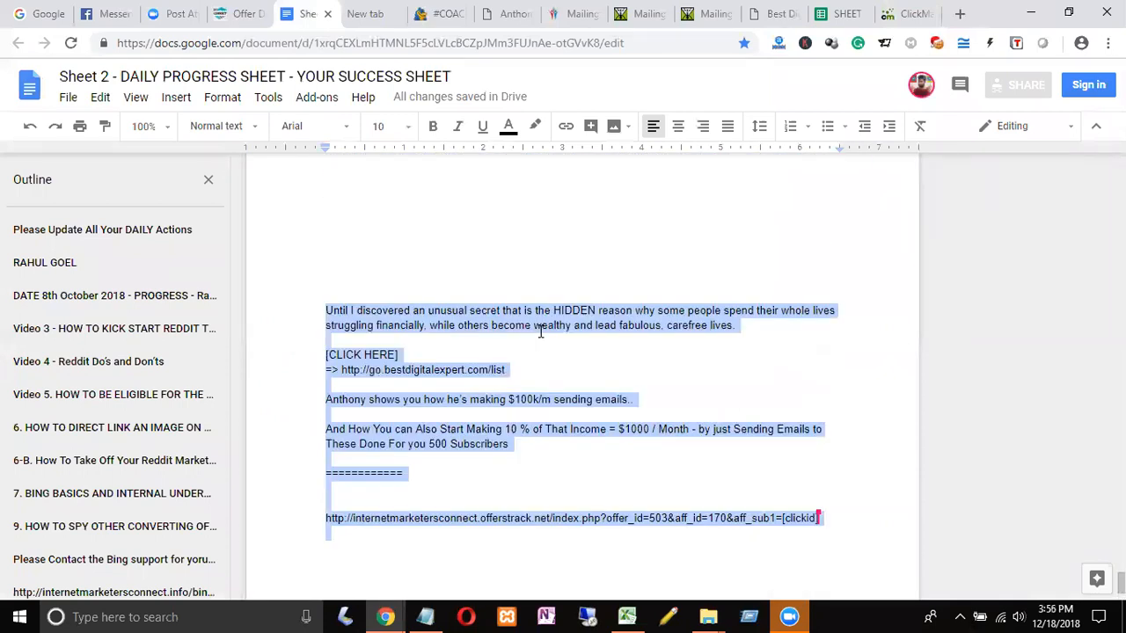
pyautogui.click(528, 362)
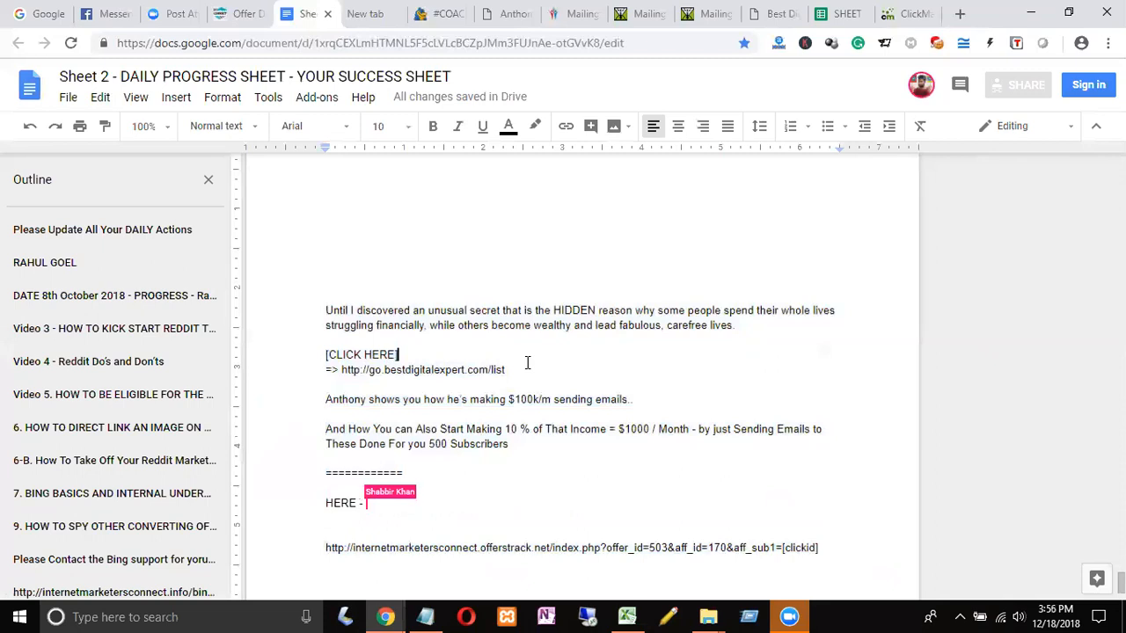
pyautogui.scroll(-1, 631, 479)
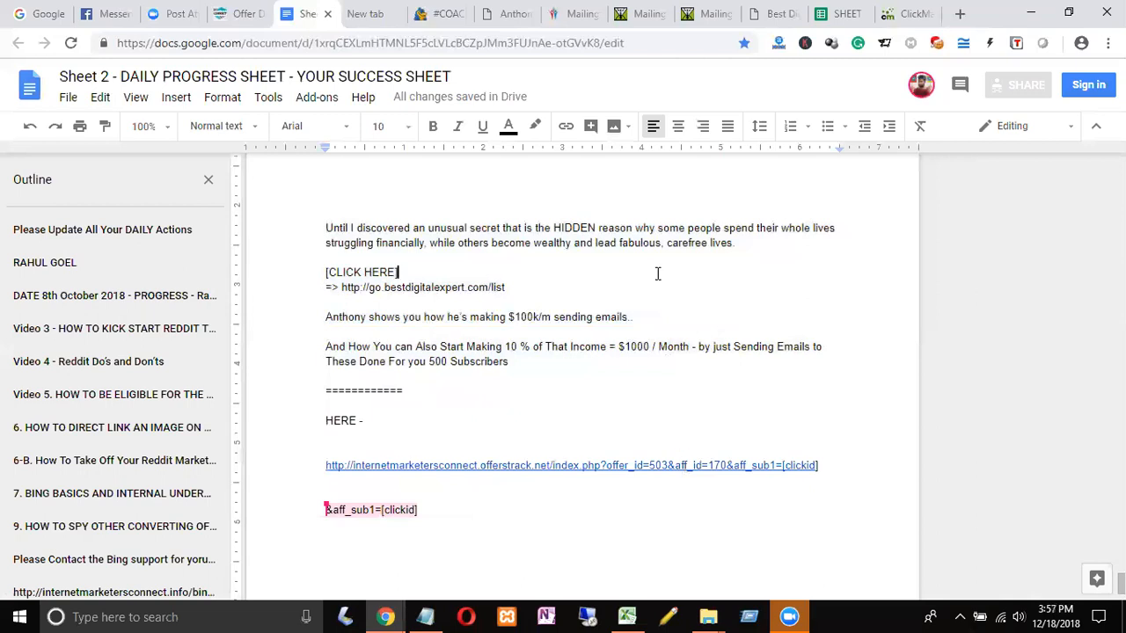
# - Copy the new tracking link's primary URL from ClickMagick and paste it on a new line below the sample affiliate link in Google Docs
pyautogui.click(906, 13)
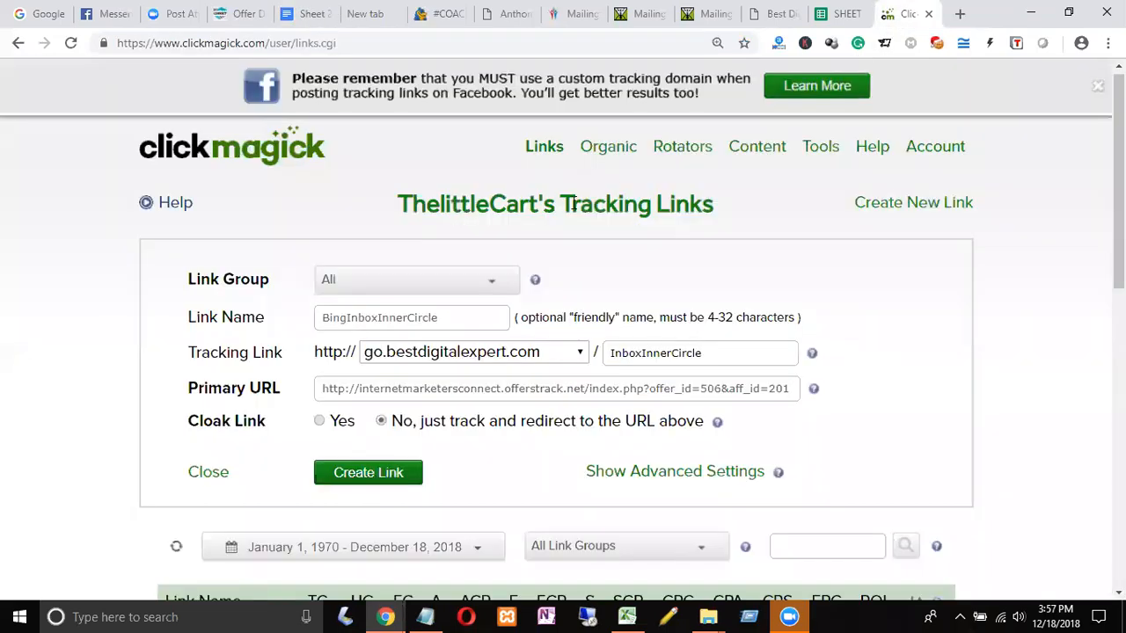
pyautogui.moveTo(328, 390); pyautogui.dragTo(809, 392)
pyautogui.hotkey('ctrl', 'c')
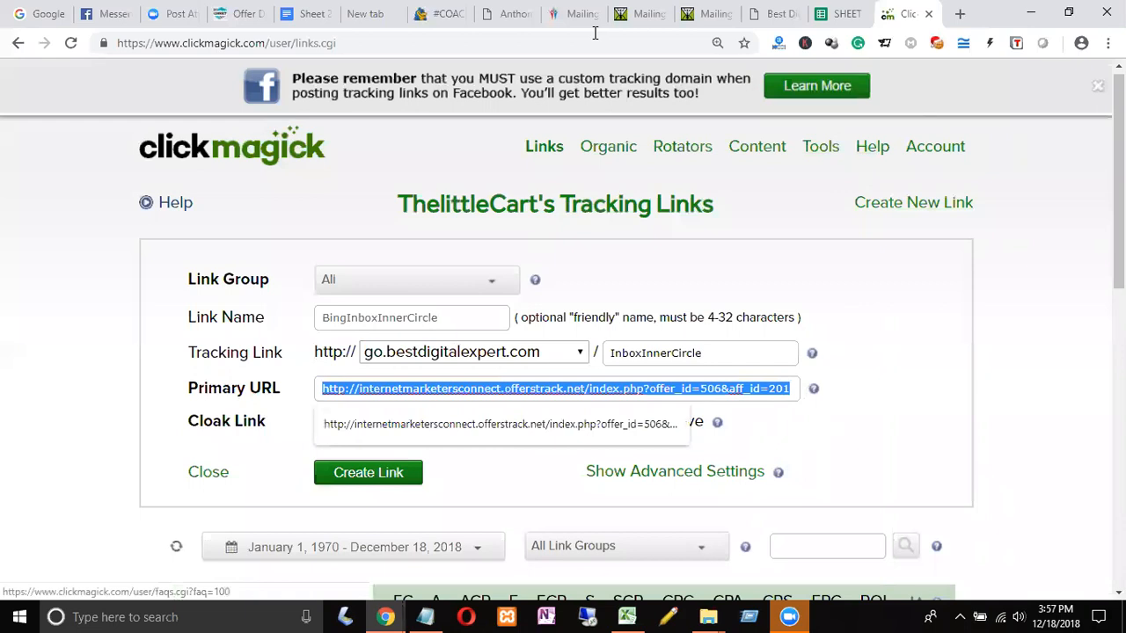
pyautogui.click(308, 14)
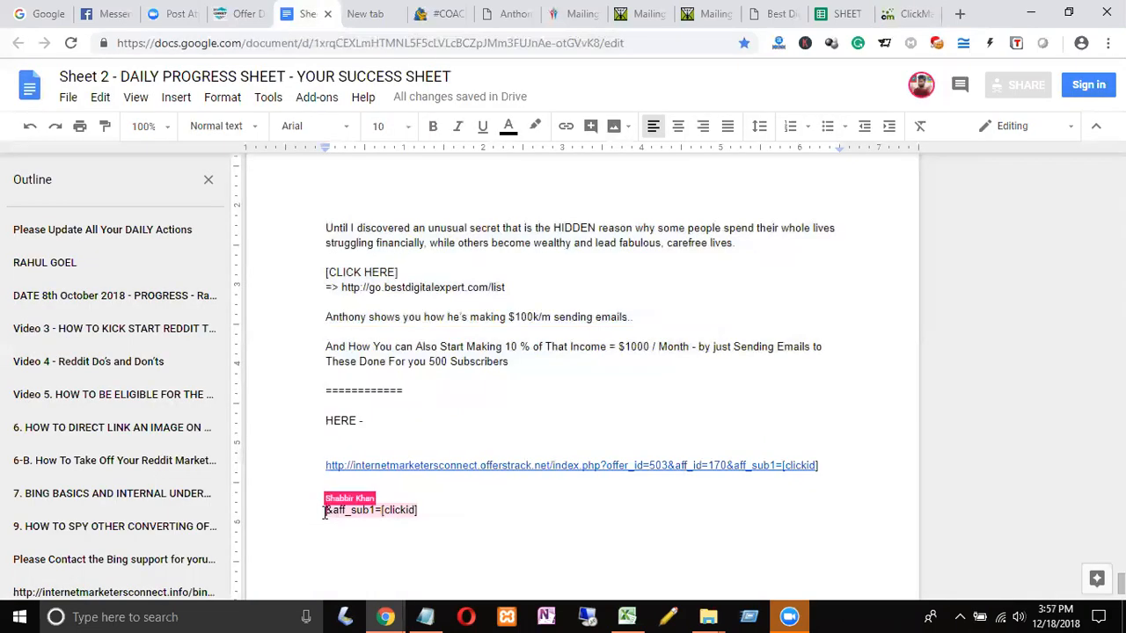
pyautogui.click(340, 485)
pyautogui.press('Return')
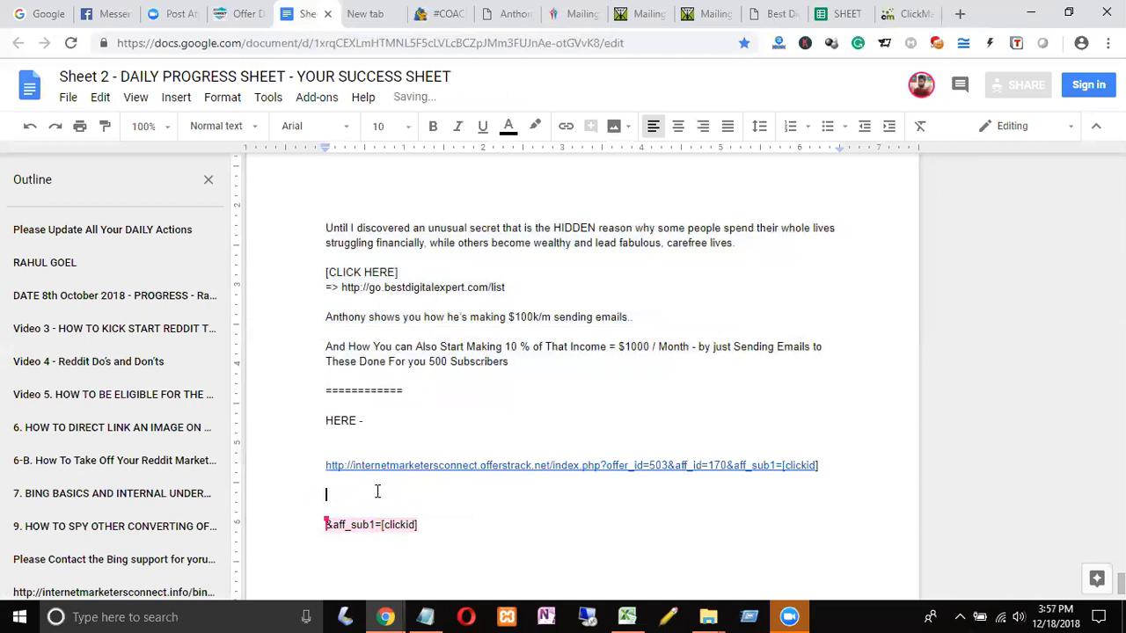
pyautogui.hotkey('ctrl', 'v')
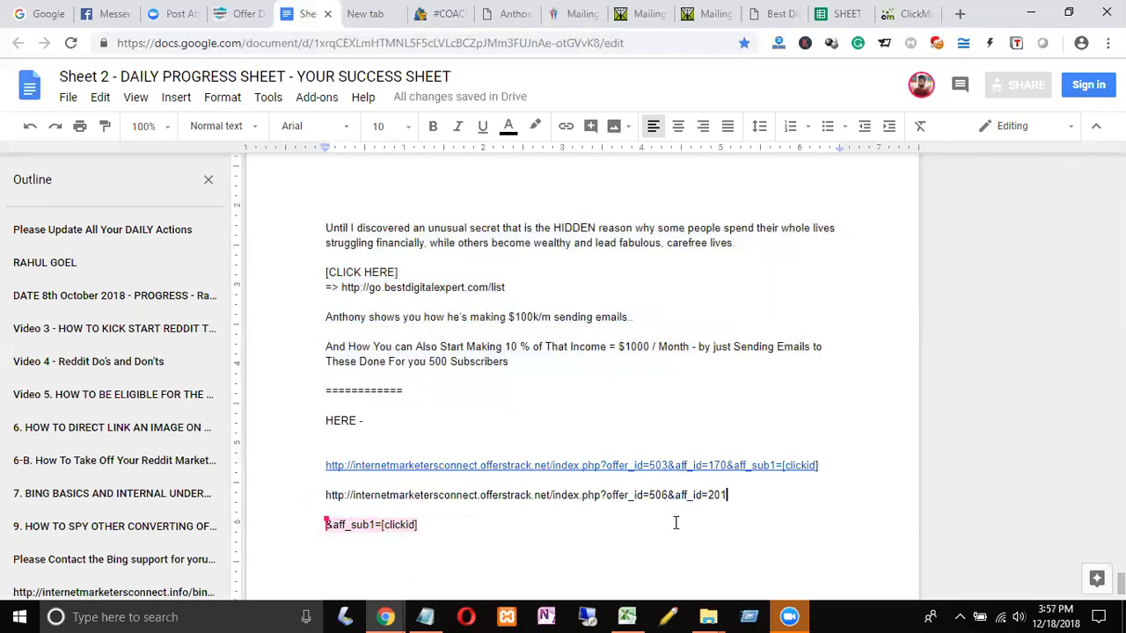
# - Join the "&aff_sub1=[clickid]" text directly onto the end of the pasted offer URL
pyautogui.click(735, 507)
pyautogui.press('Delete')
pyautogui.press('Delete')
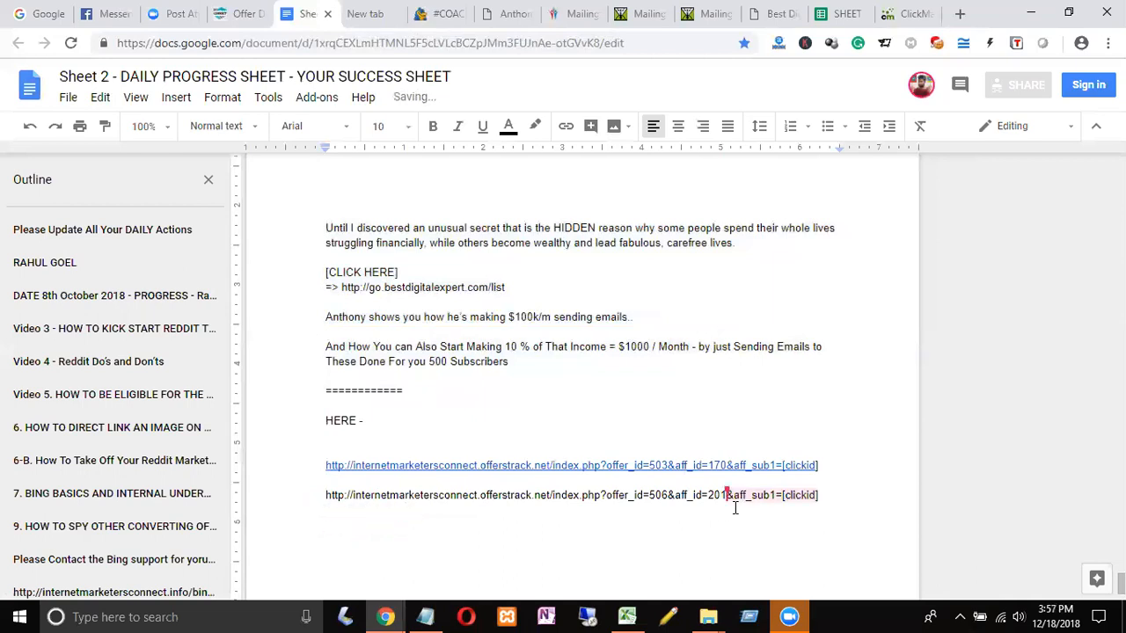
# - Delete the sample affiliate link with offer ID 503 above the new offer link in the Google Docs sheet
pyautogui.click(749, 520)
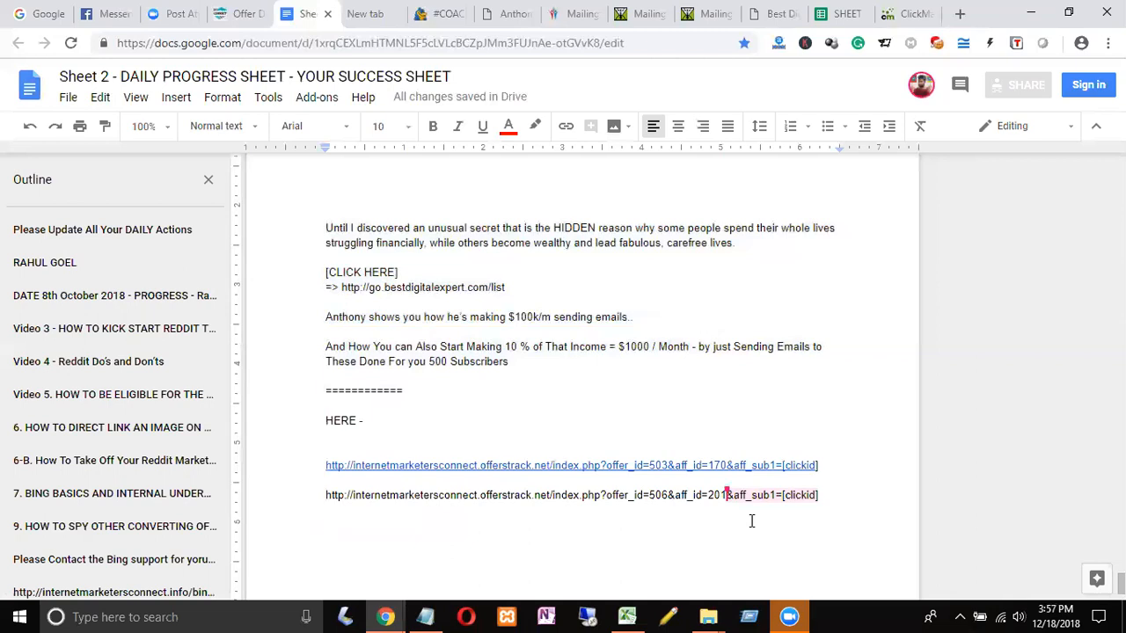
pyautogui.moveTo(819, 495); pyautogui.dragTo(531, 499)
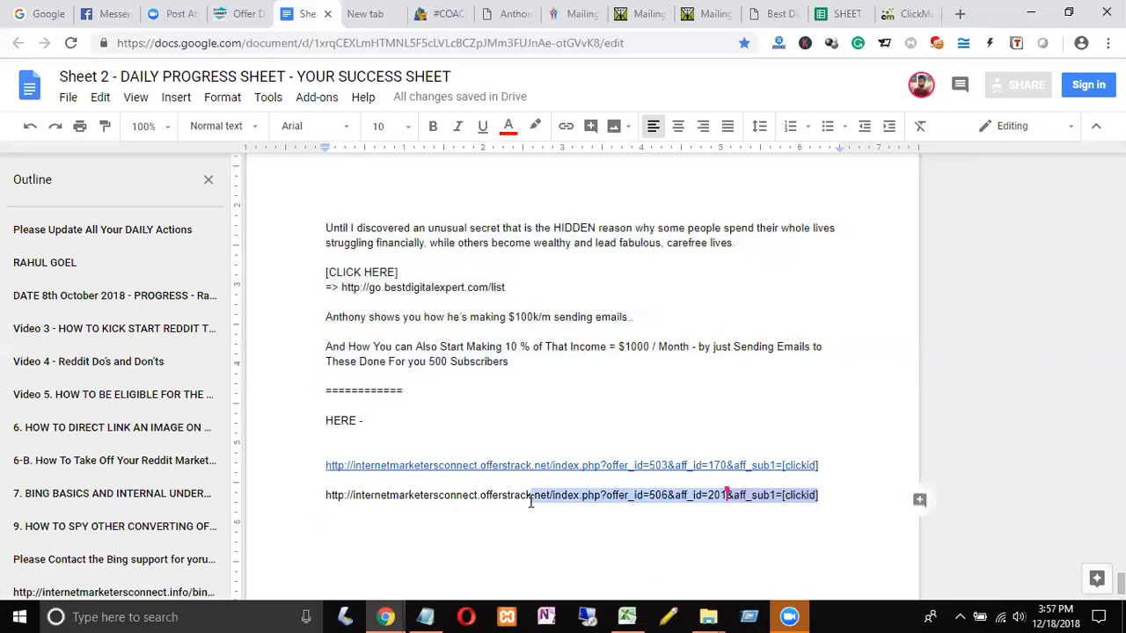
pyautogui.click(643, 534)
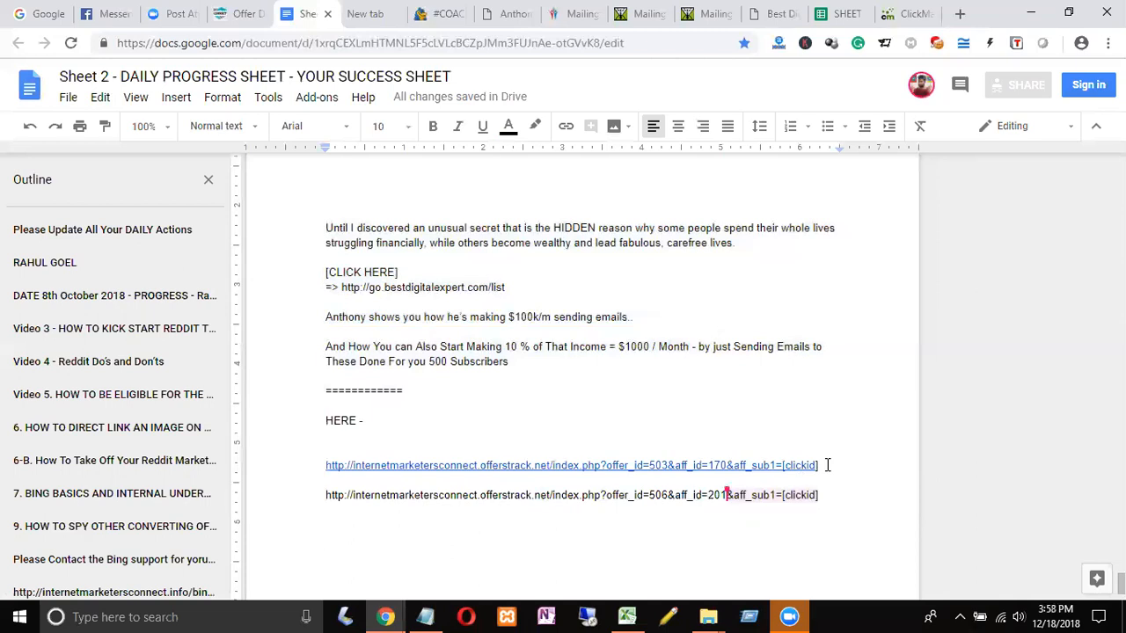
pyautogui.moveTo(827, 466); pyautogui.dragTo(653, 459)
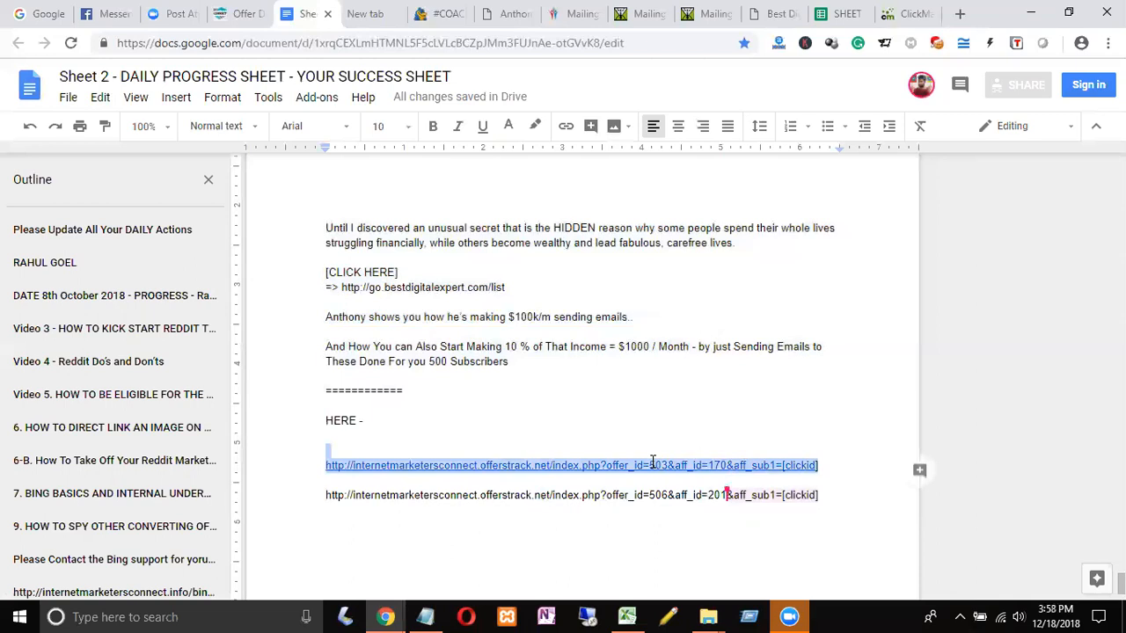
pyautogui.press('BackSpace')
# - Copy the completed offer link ending in "&aff_sub1=[clickid]" and paste it over the tracking link's primary URL in ClickMagick
pyautogui.moveTo(822, 480); pyautogui.dragTo(327, 479)
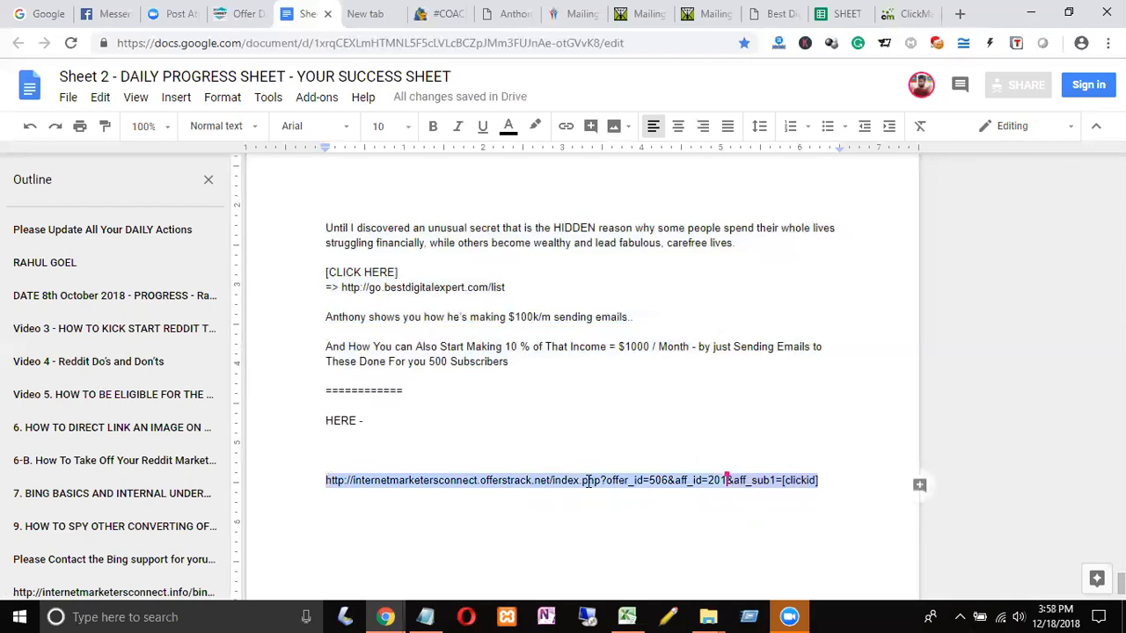
pyautogui.click(910, 13)
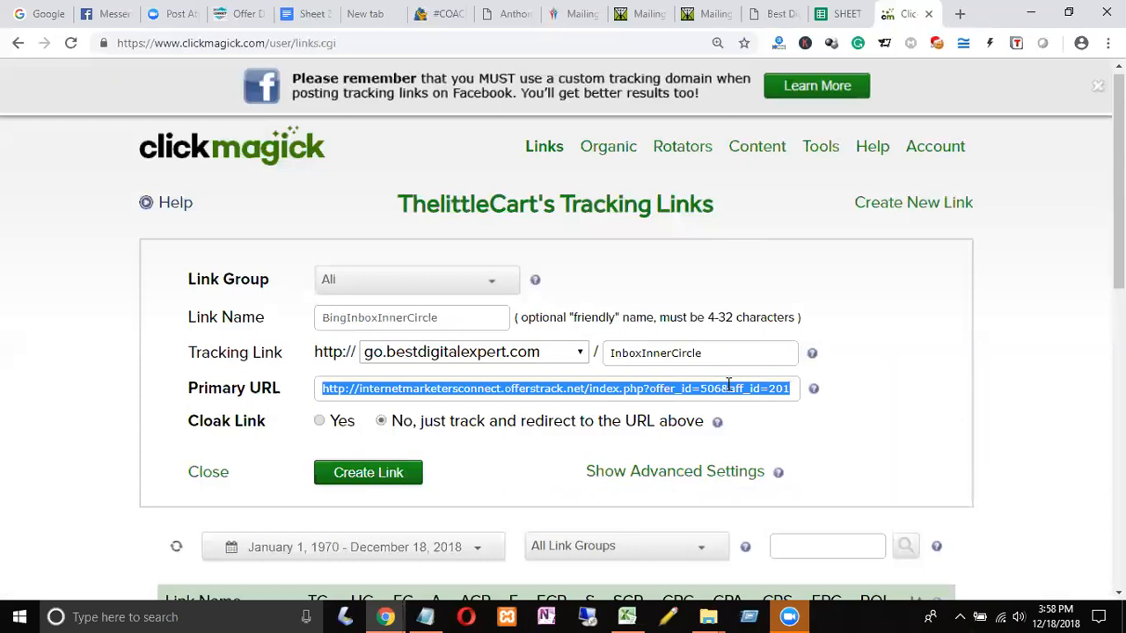
pyautogui.hotkey('ctrl', 'v')
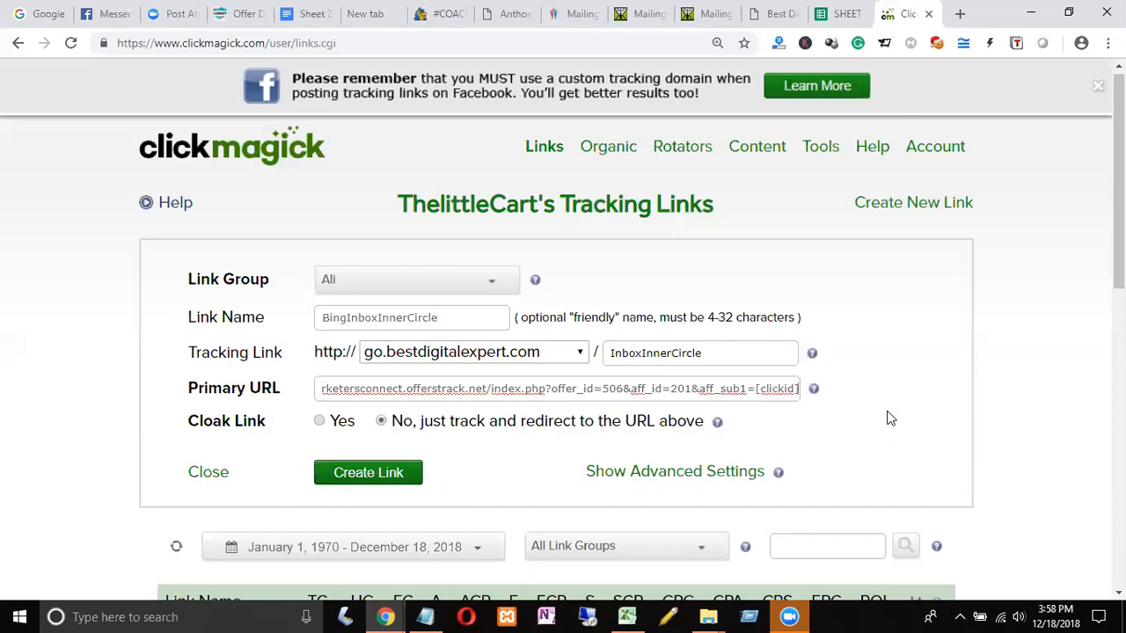
# - Review the offer page's Tracking & Postback section and the demo postback link under "New" in the Google Docs sheet
pyautogui.click(244, 15)
pyautogui.scroll(-1, 486, 207)
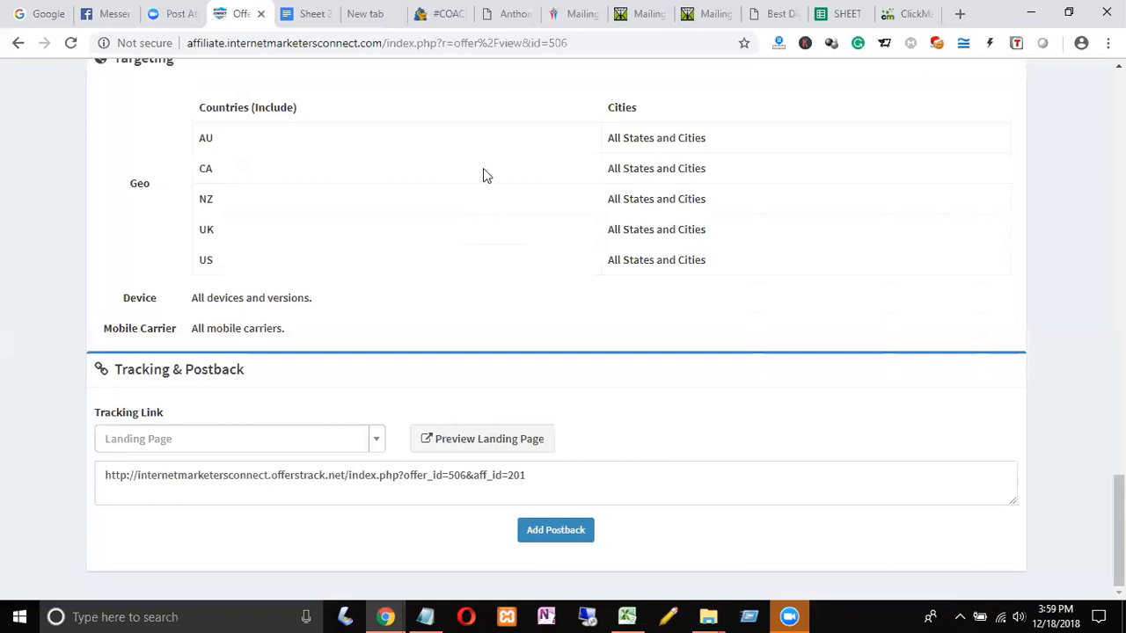
pyautogui.click(339, 21)
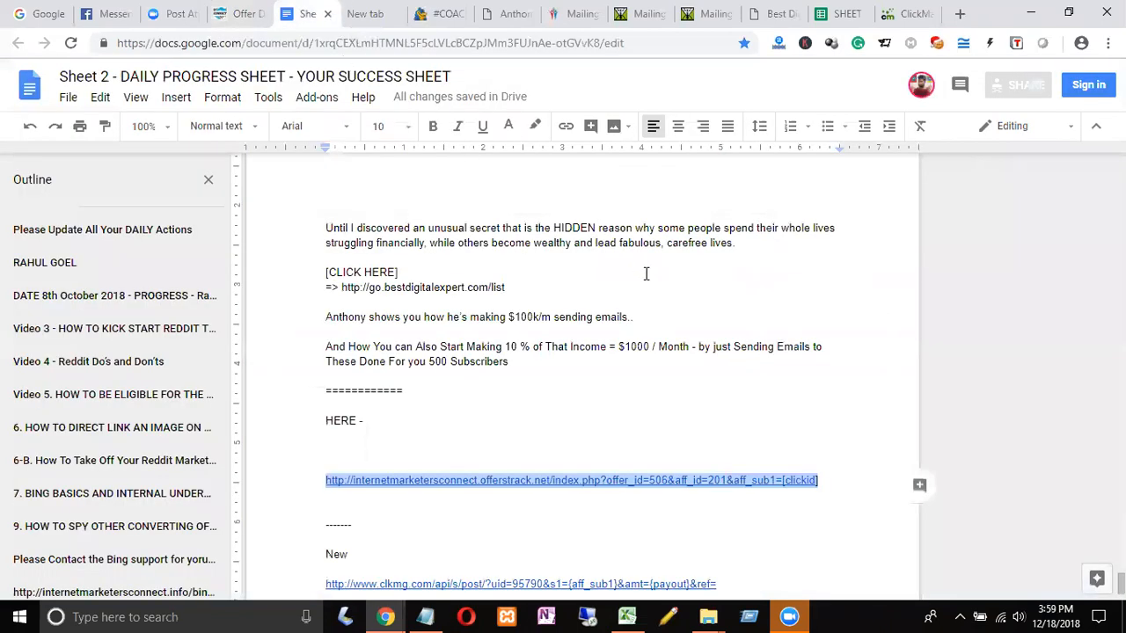
pyautogui.scroll(-2, 666, 290)
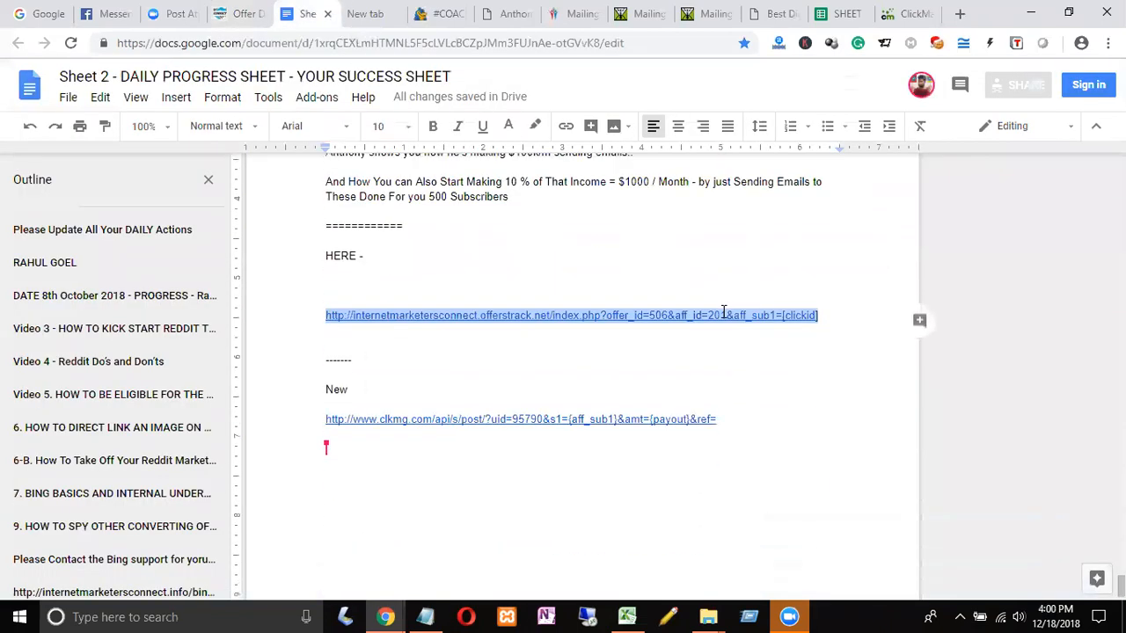
pyautogui.click(753, 375)
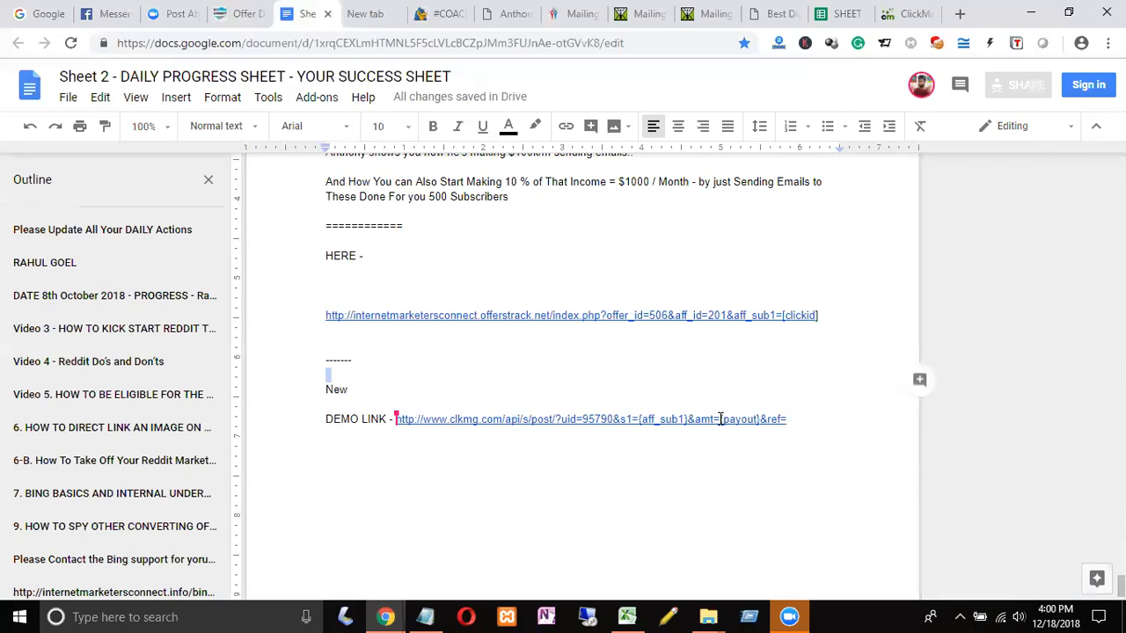
pyautogui.press('capslock')
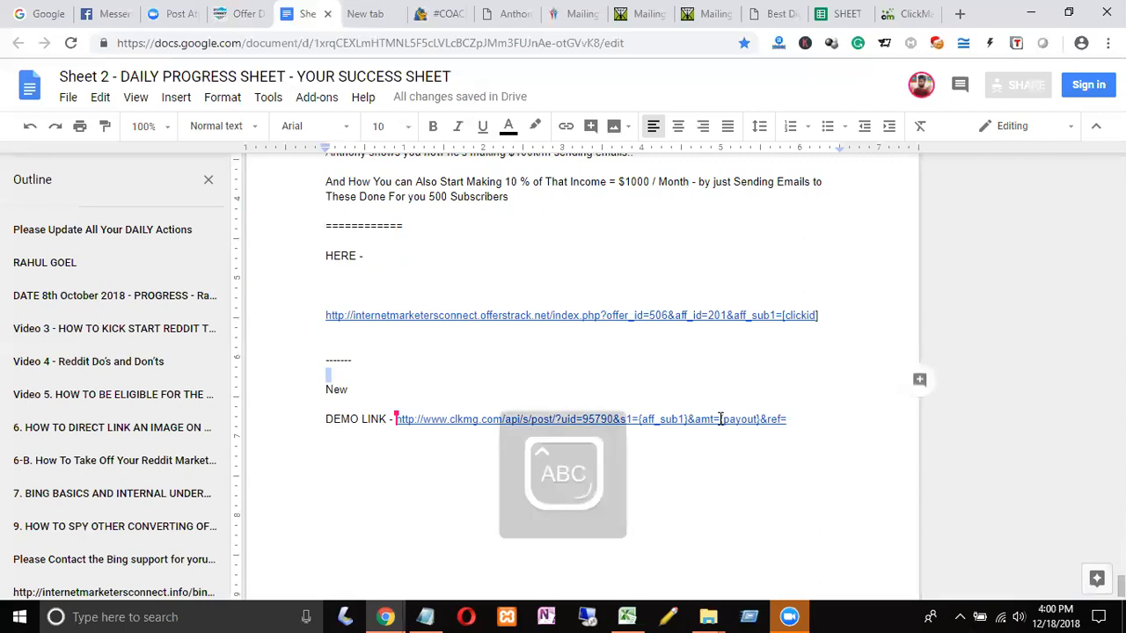
# - Switch to ClickMagick, enable cloaking for the new BingInboxInnerCircle link, set its page title to "iNBOX iNNER CIRCLE" and create it
pyautogui.click(906, 16)
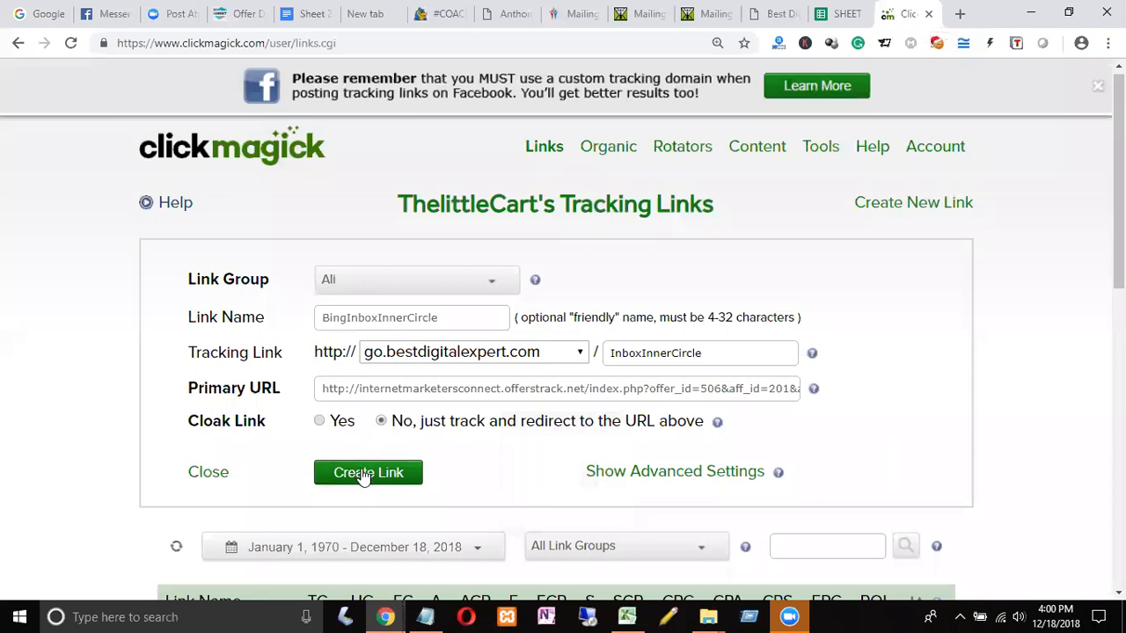
pyautogui.click(321, 421)
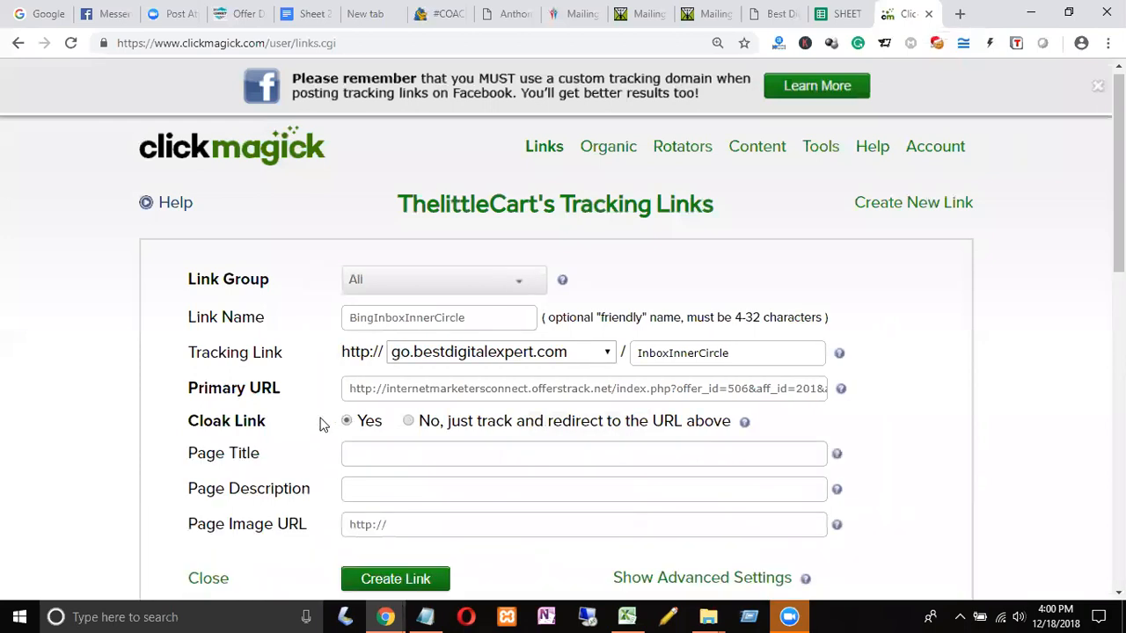
pyautogui.click(393, 446)
pyautogui.write('iNBOX iNNER CIRCLE')
pyautogui.click(382, 580)
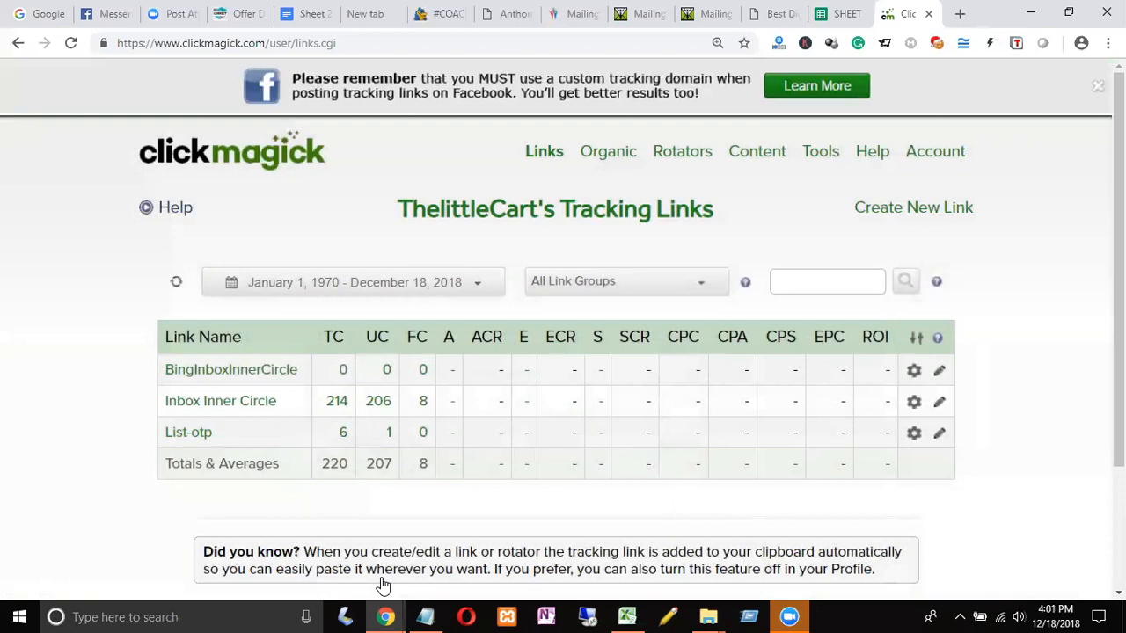
# - Review the bestdigitalexpert.com home page and read through its Privacy Policy page
pyautogui.click(764, 12)
pyautogui.scroll(-2, 722, 216)
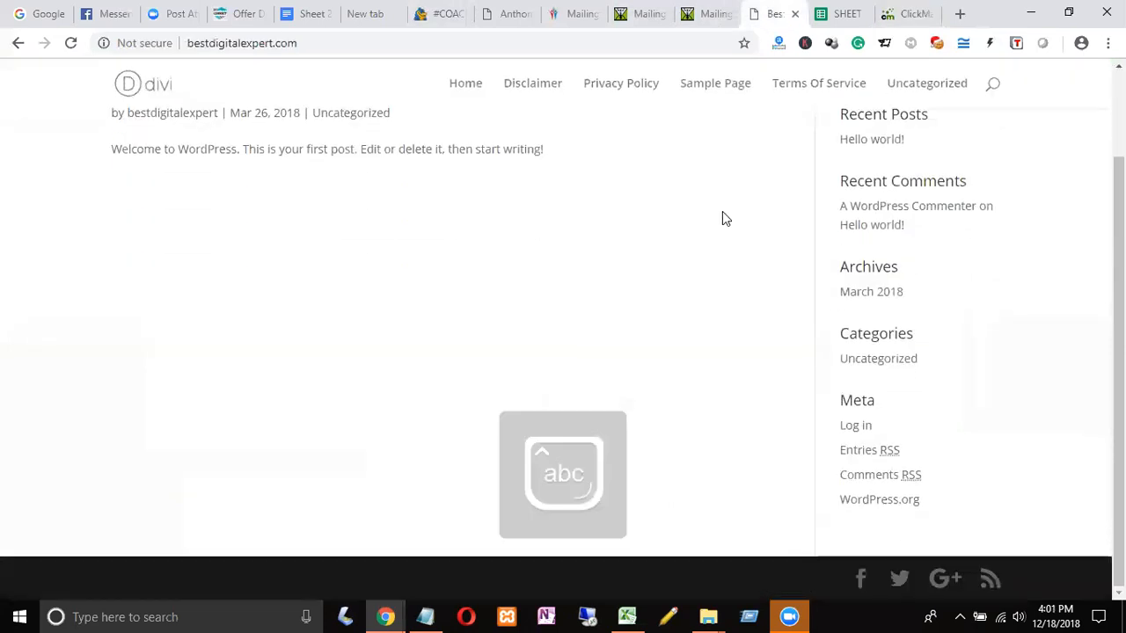
pyautogui.scroll(2, 723, 216)
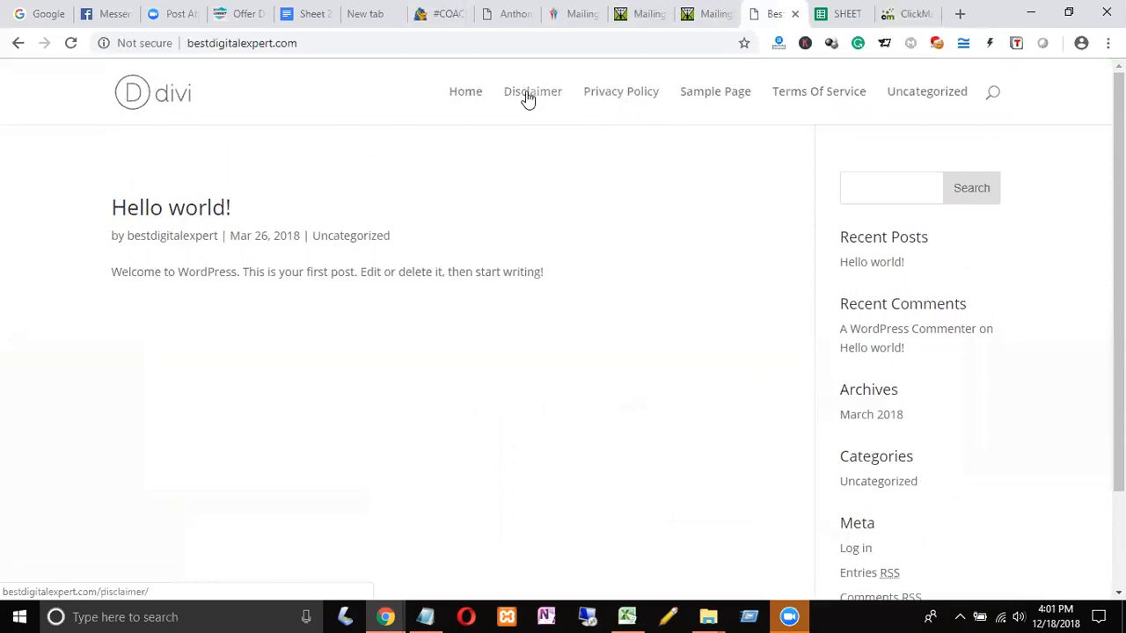
pyautogui.click(640, 97)
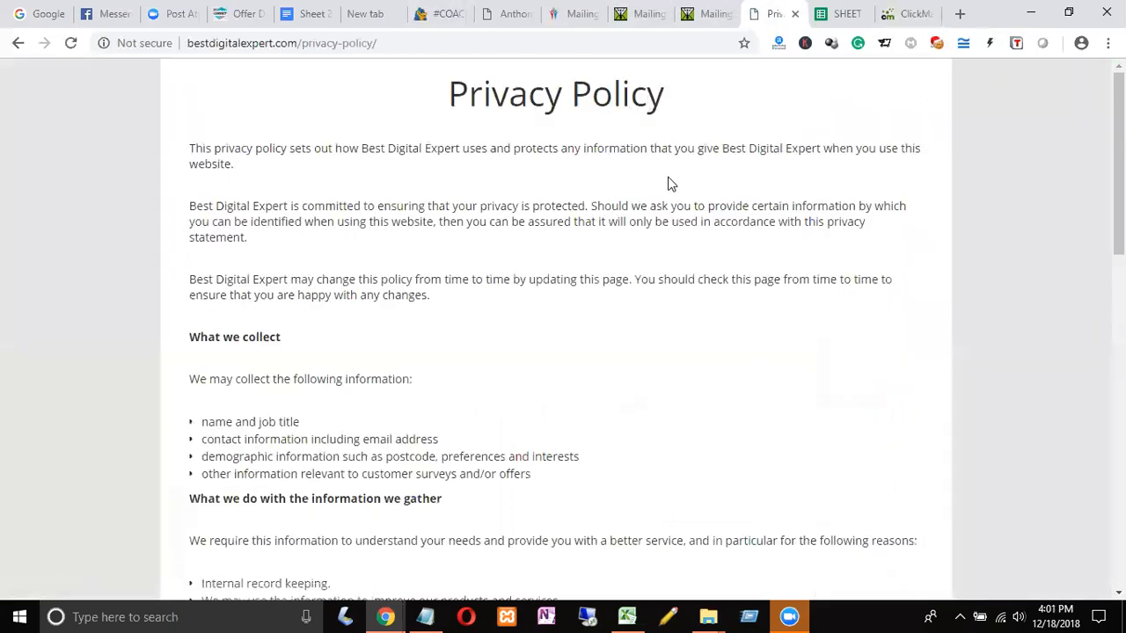
pyautogui.scroll(-1, 667, 183)
pyautogui.scroll(-3, 667, 183)
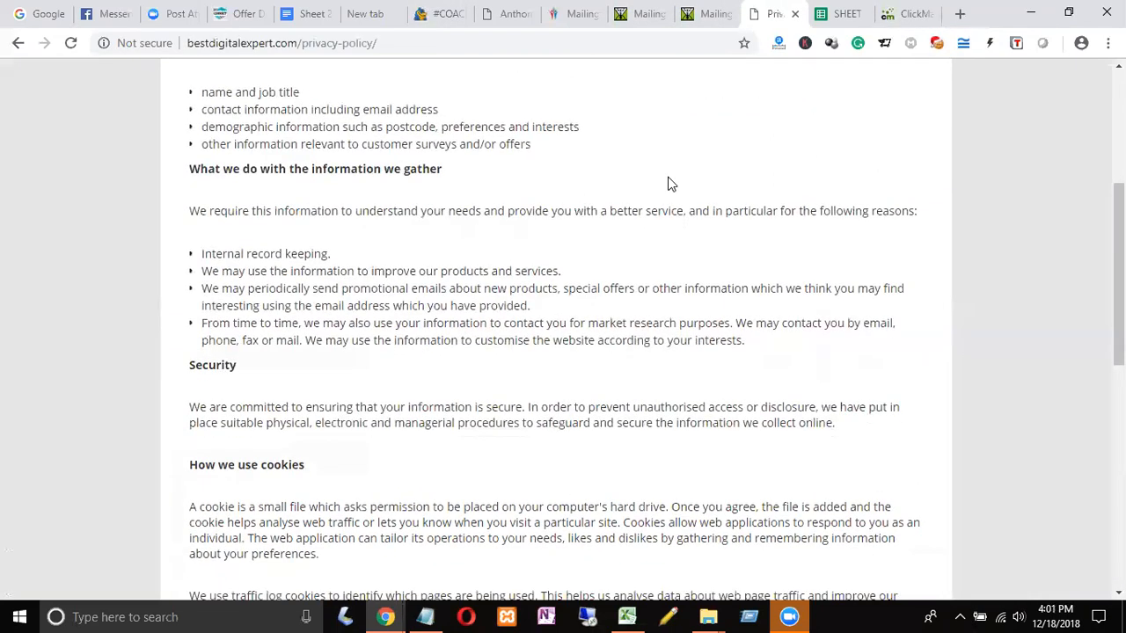
pyautogui.scroll(1, 668, 183)
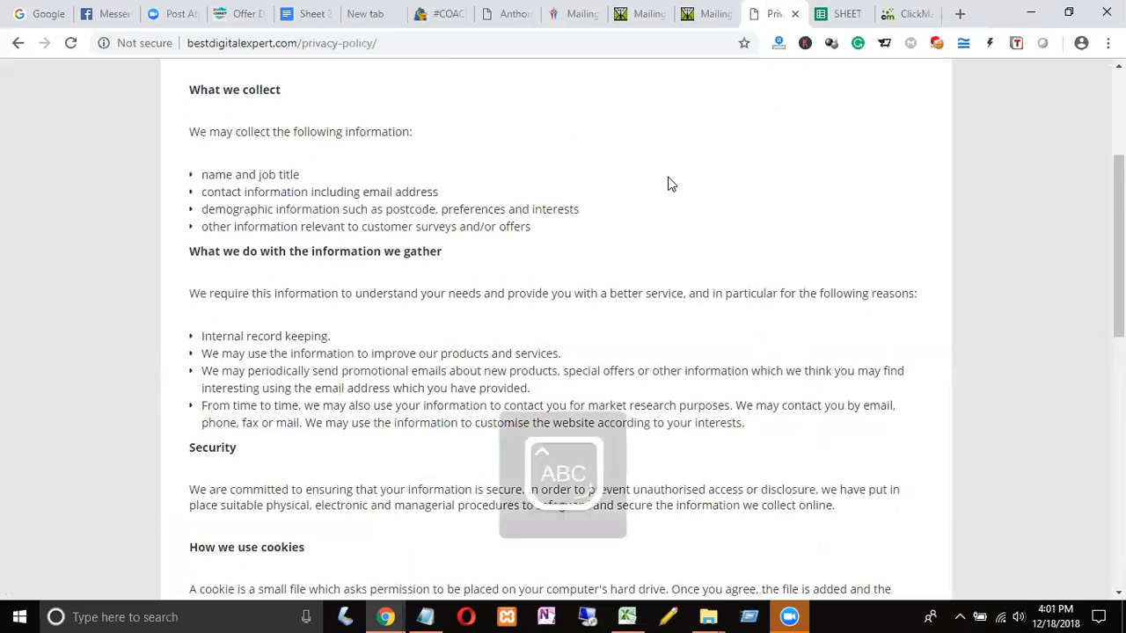
# - Open the details of the BingInboxInnerCircle link in ClickMagick and examine the domain used in its tracking link
pyautogui.click(903, 16)
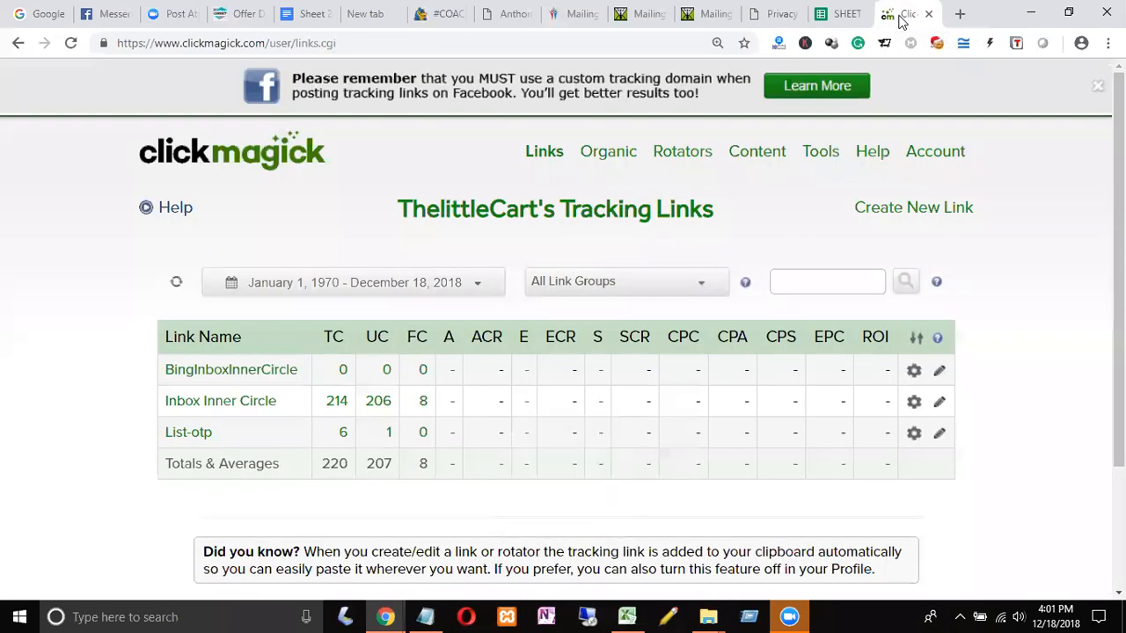
pyautogui.click(226, 374)
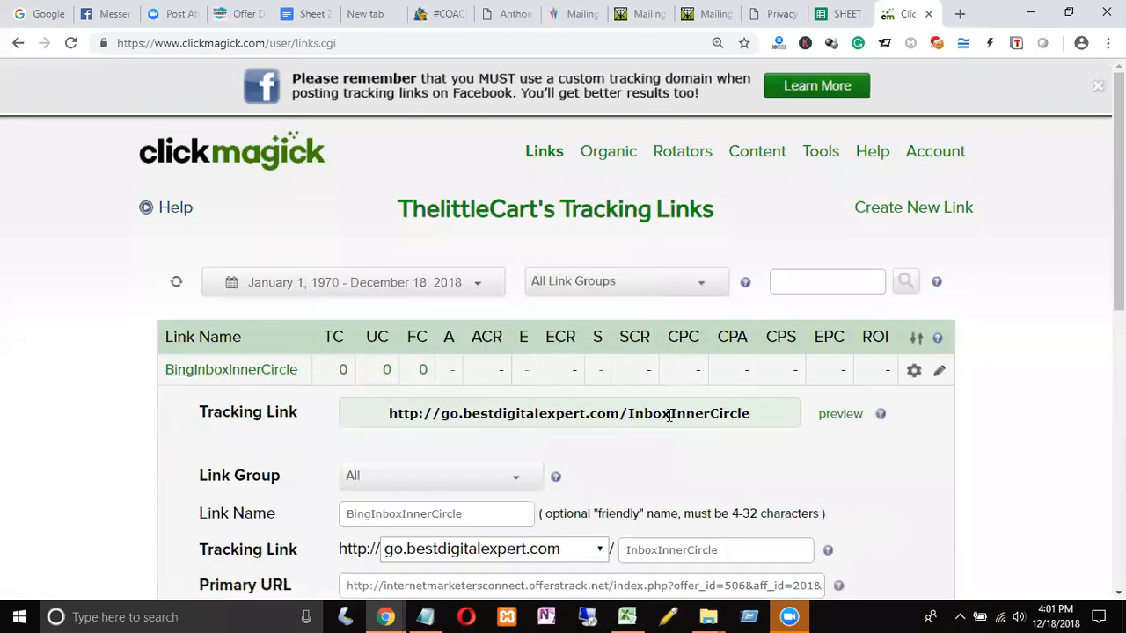
pyautogui.moveTo(620, 414); pyautogui.dragTo(463, 414)
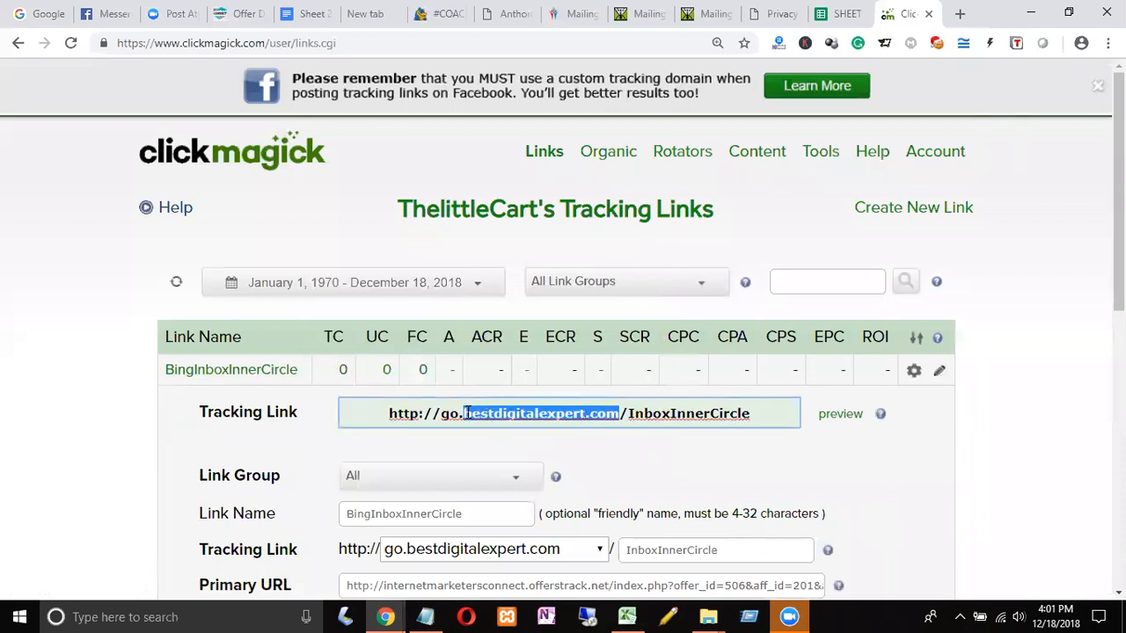
pyautogui.tripleClick(465, 413)
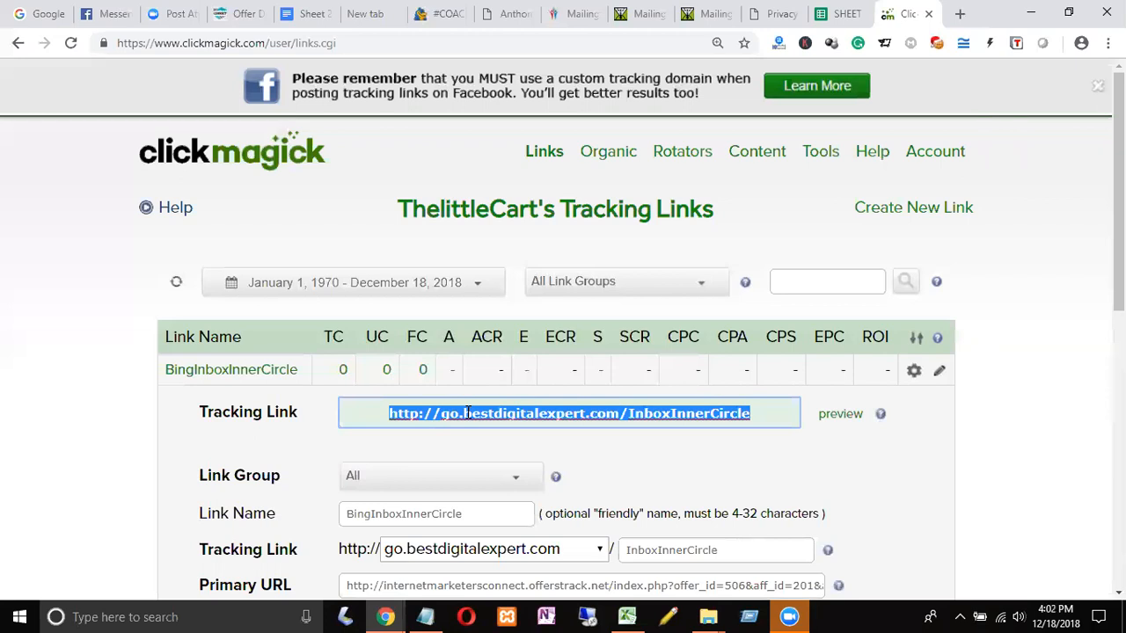
pyautogui.click(581, 415)
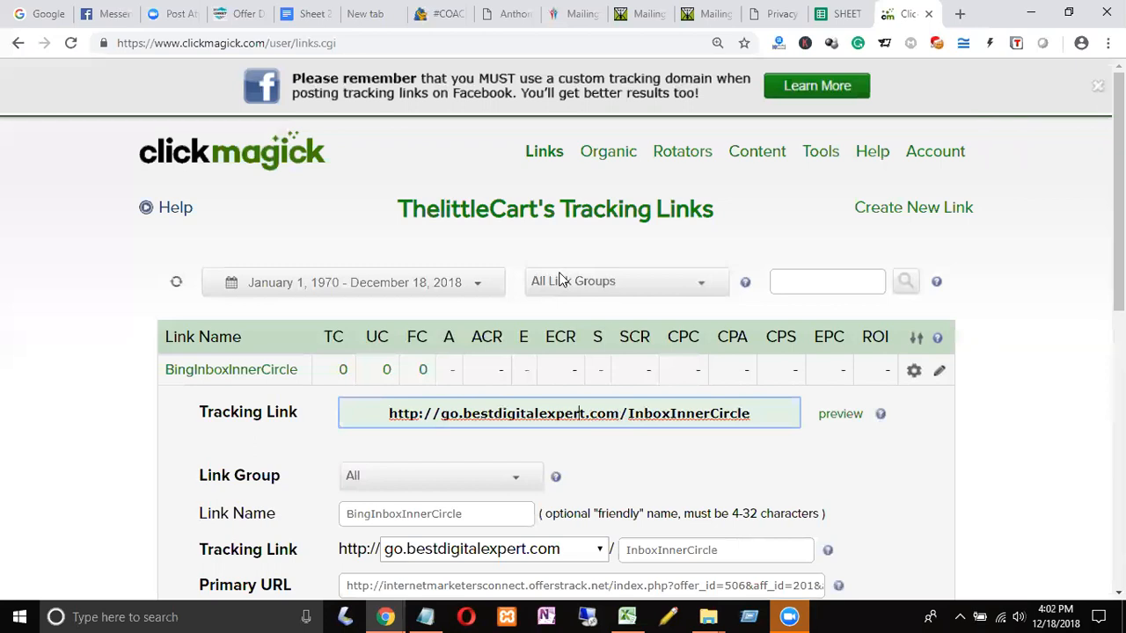
# - Revisit the Privacy Policy page on bestdigitalexpert.com and return to the site's home page
pyautogui.click(767, 15)
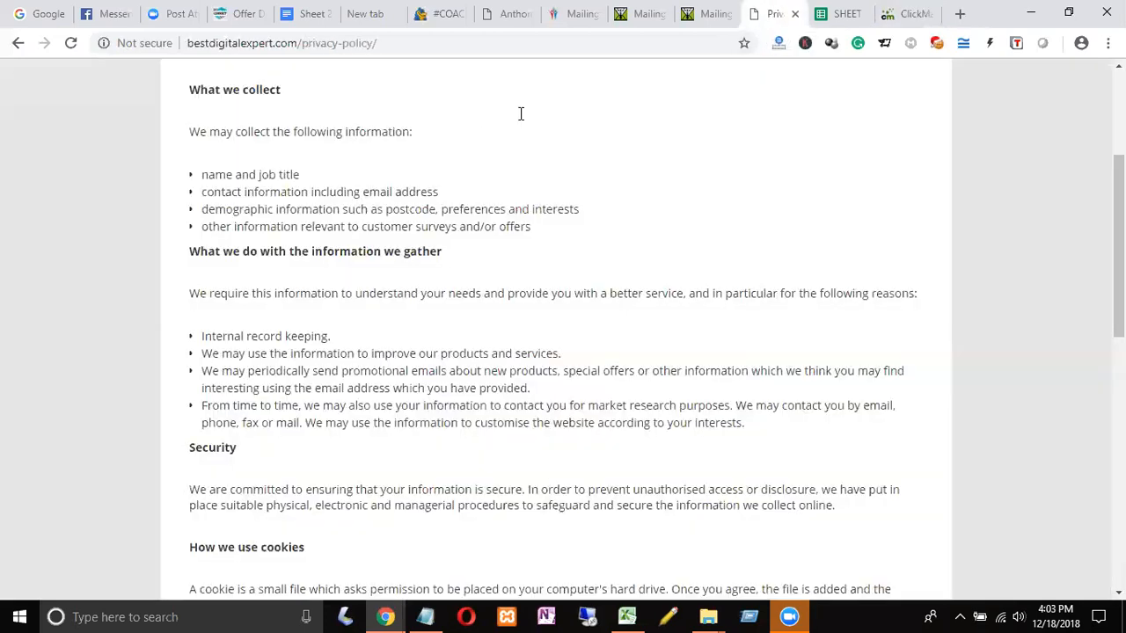
pyautogui.scroll(1, 89, 235)
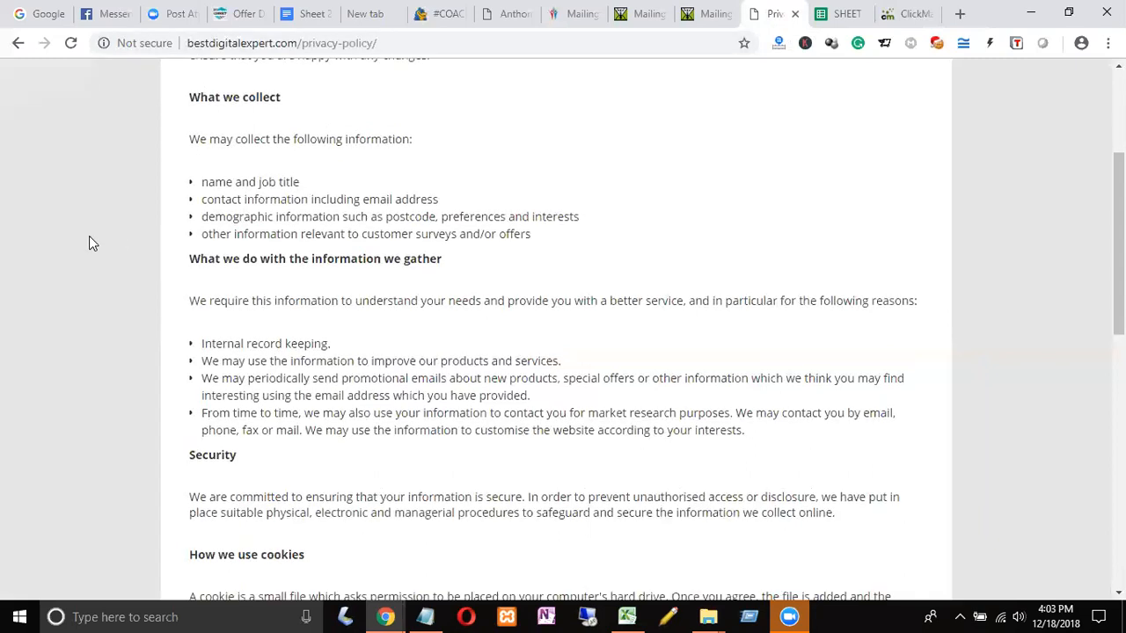
pyautogui.scroll(3, 89, 236)
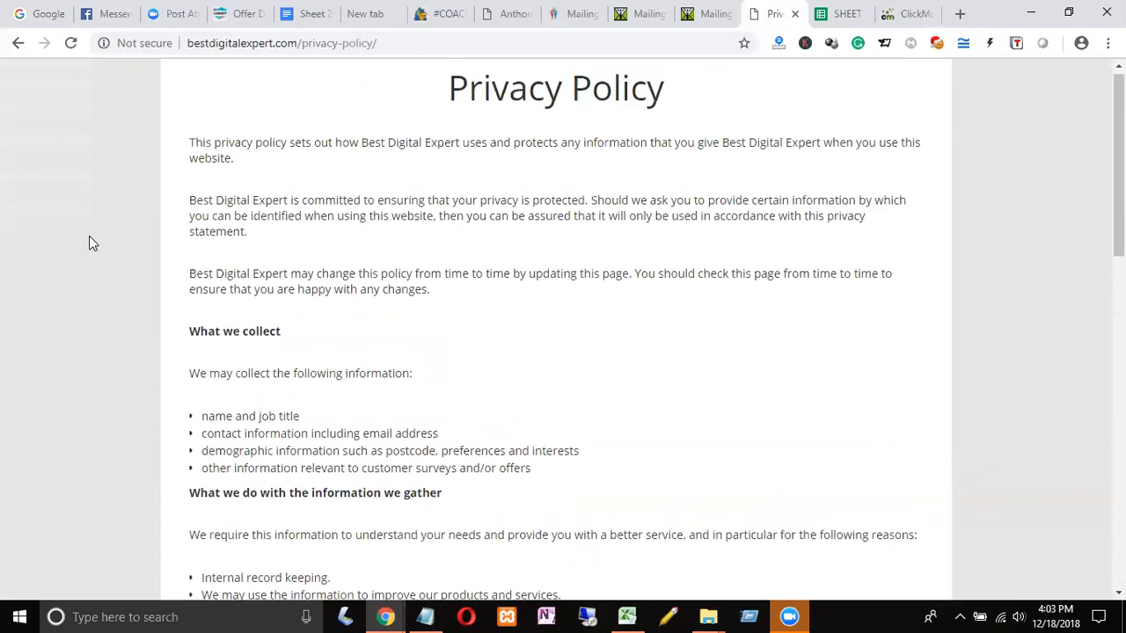
pyautogui.scroll(1, 89, 235)
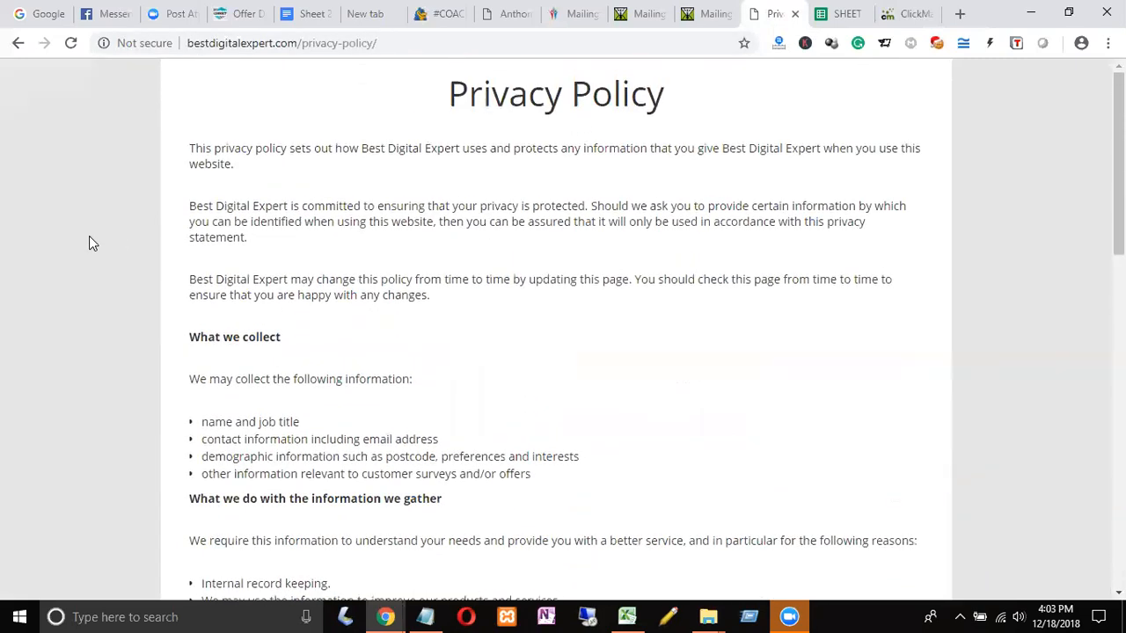
pyautogui.click(18, 44)
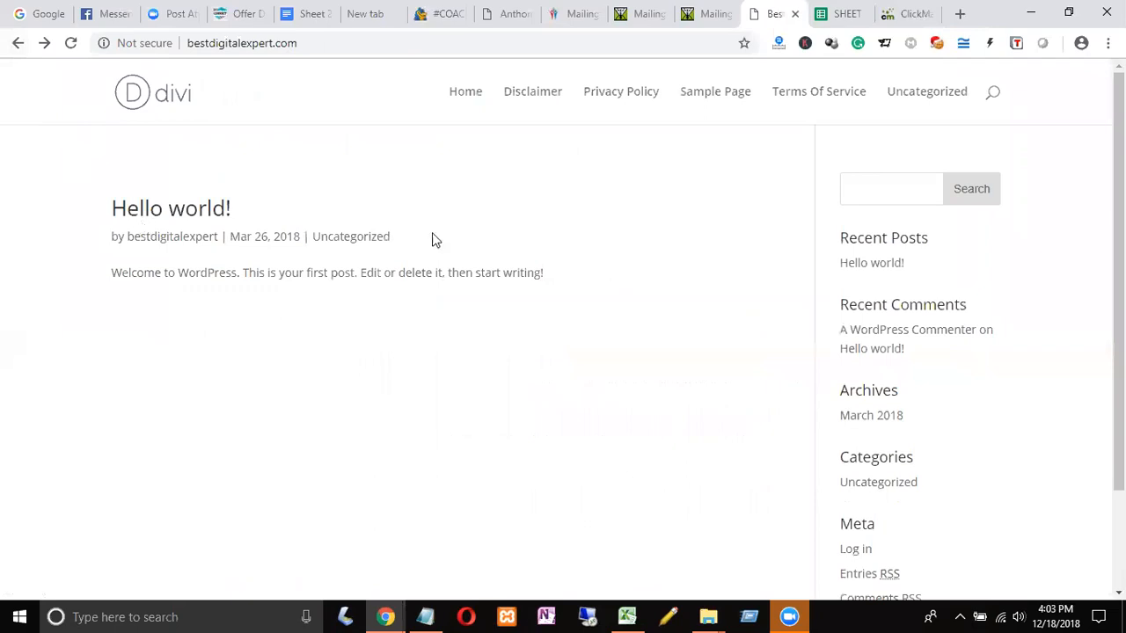
# - Change the page title of the BingInboxInnerCircle link in ClickMagick to "Inbox Inner Circle" and save the changes
pyautogui.click(910, 15)
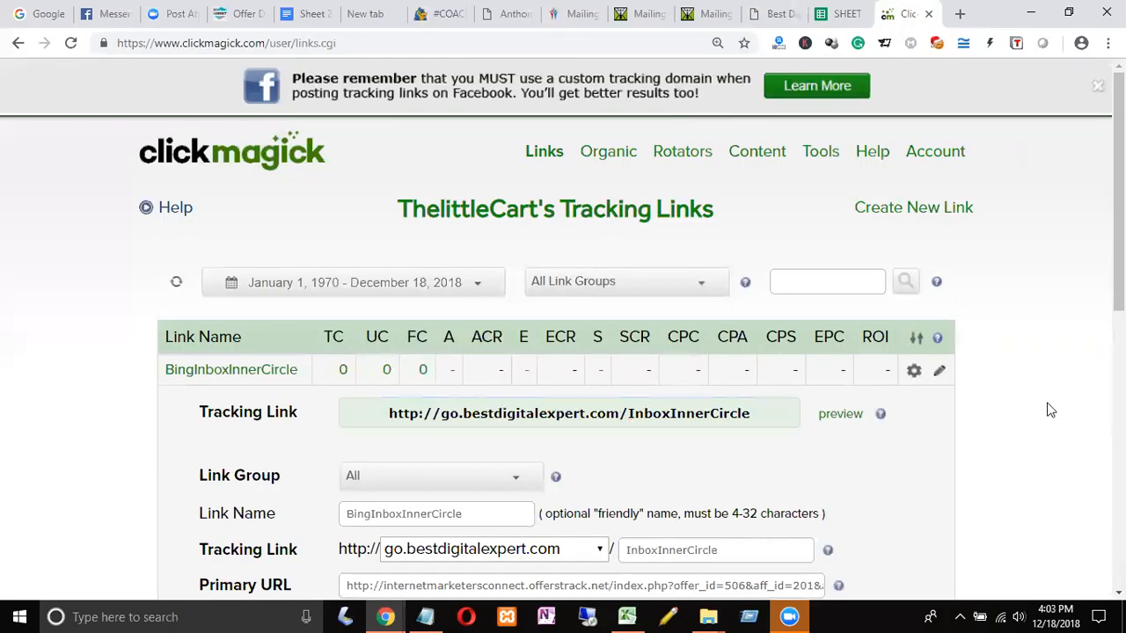
pyautogui.scroll(-3, 1051, 410)
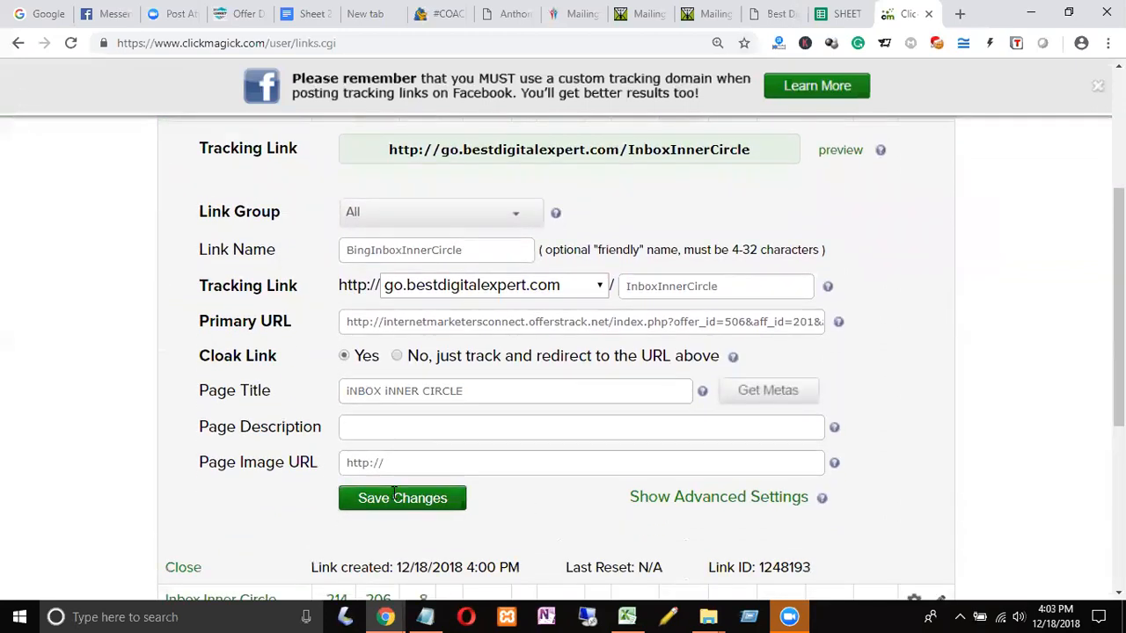
pyautogui.click(470, 391)
pyautogui.press('BackSpace')
pyautogui.press('BackSpace')
pyautogui.press('BackSpace')
pyautogui.press('BackSpace')
pyautogui.press('BackSpace')
pyautogui.press('BackSpace')
pyautogui.press('BackSpace')
pyautogui.press('BackSpace')
pyautogui.press('BackSpace')
pyautogui.press('BackSpace')
pyautogui.press('BackSpace')
pyautogui.press('BackSpace')
pyautogui.press('BackSpace')
pyautogui.press('BackSpace')
pyautogui.press('BackSpace')
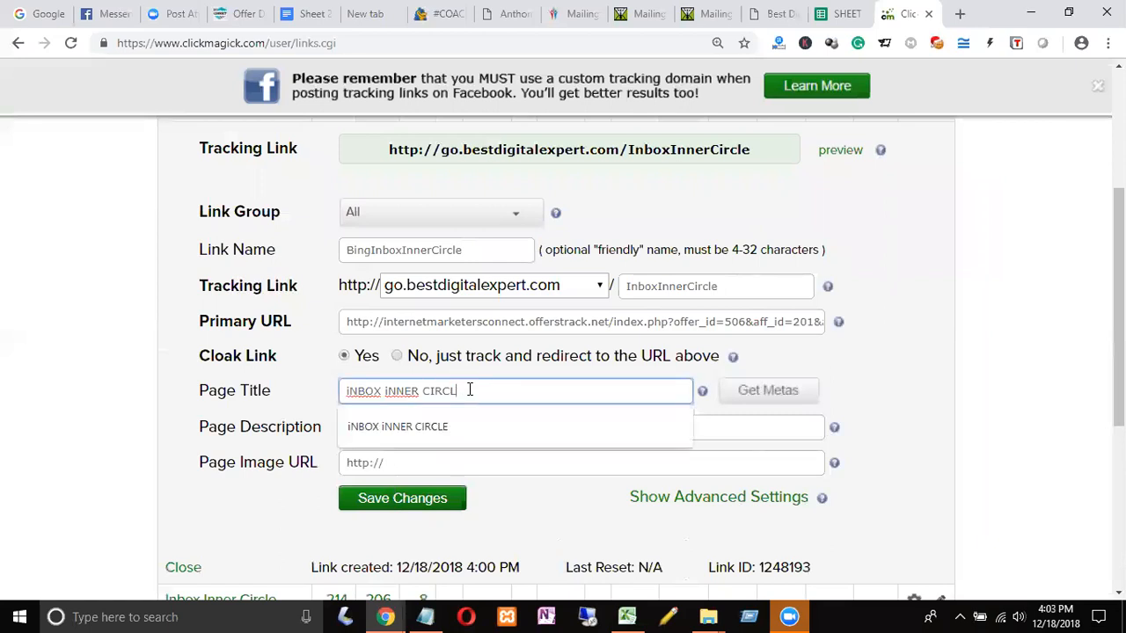
pyautogui.press('BackSpace')
pyautogui.press('BackSpace')
pyautogui.press('BackSpace')
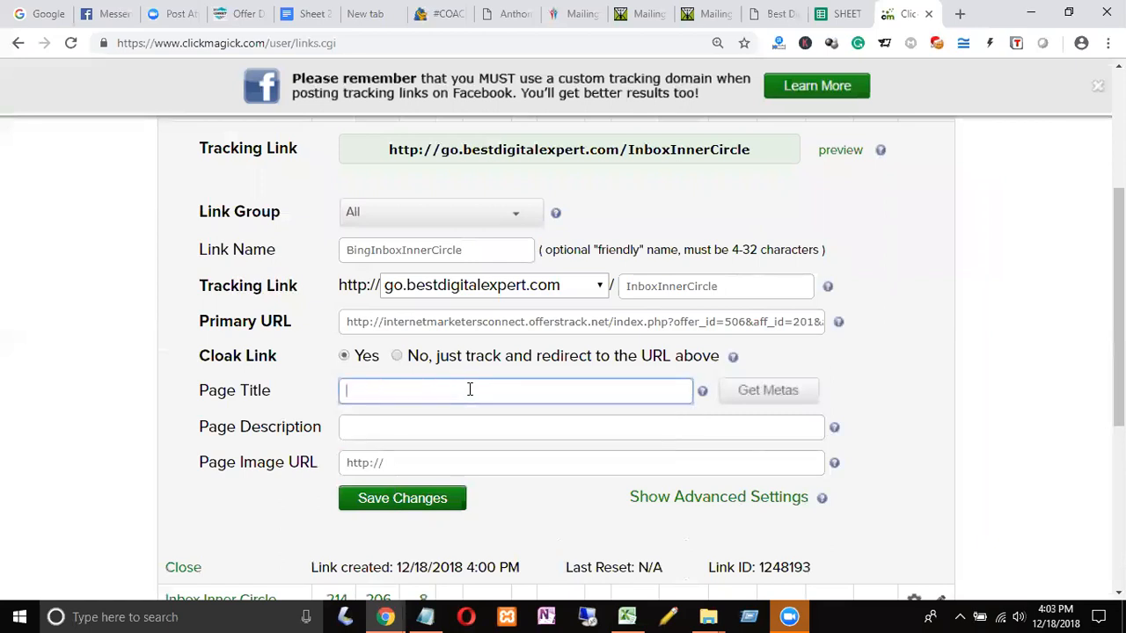
pyautogui.press('capslock')
pyautogui.write('Inb')
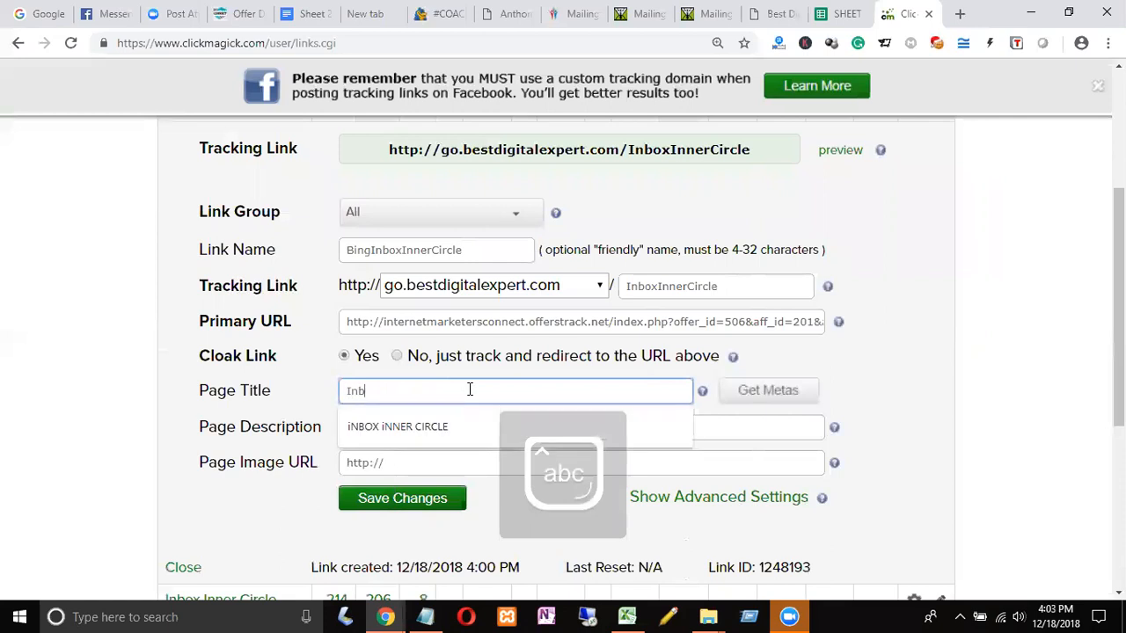
pyautogui.write('ox ')
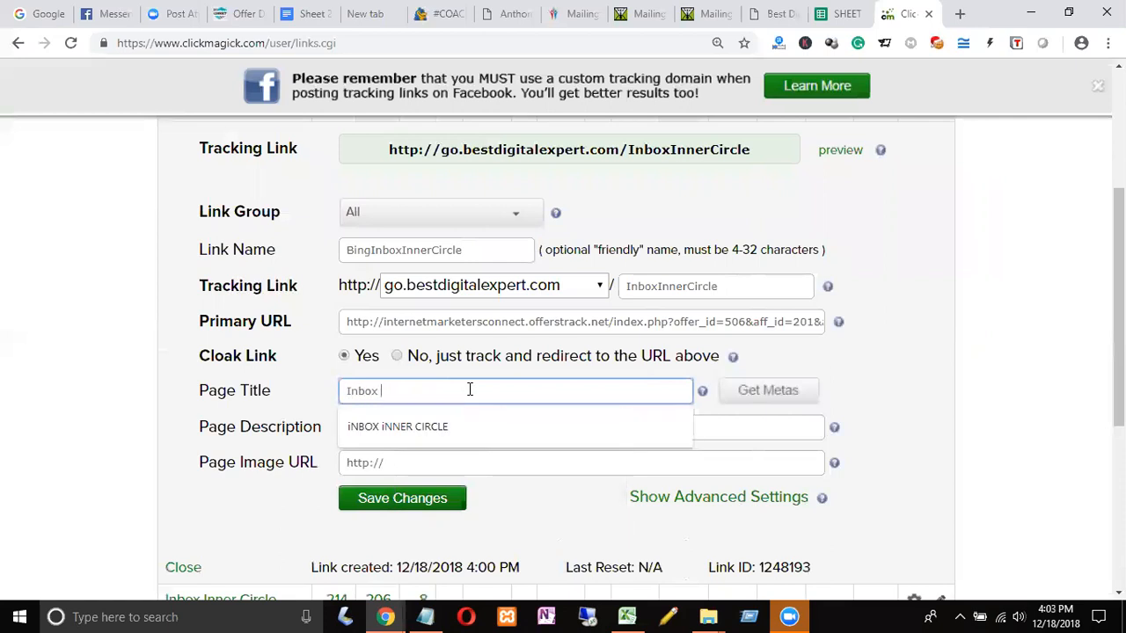
pyautogui.write('Circle')
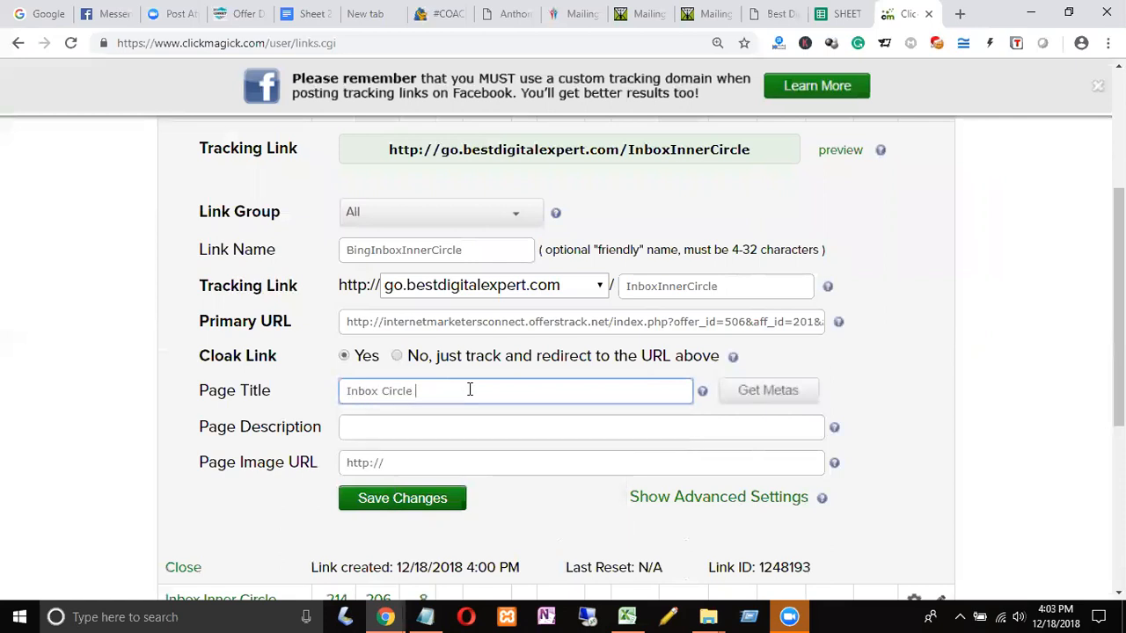
pyautogui.press('BackSpace')
pyautogui.press('BackSpace')
pyautogui.press('BackSpace')
pyautogui.press('BackSpace')
pyautogui.press('BackSpace')
pyautogui.press('BackSpace')
pyautogui.write('In')
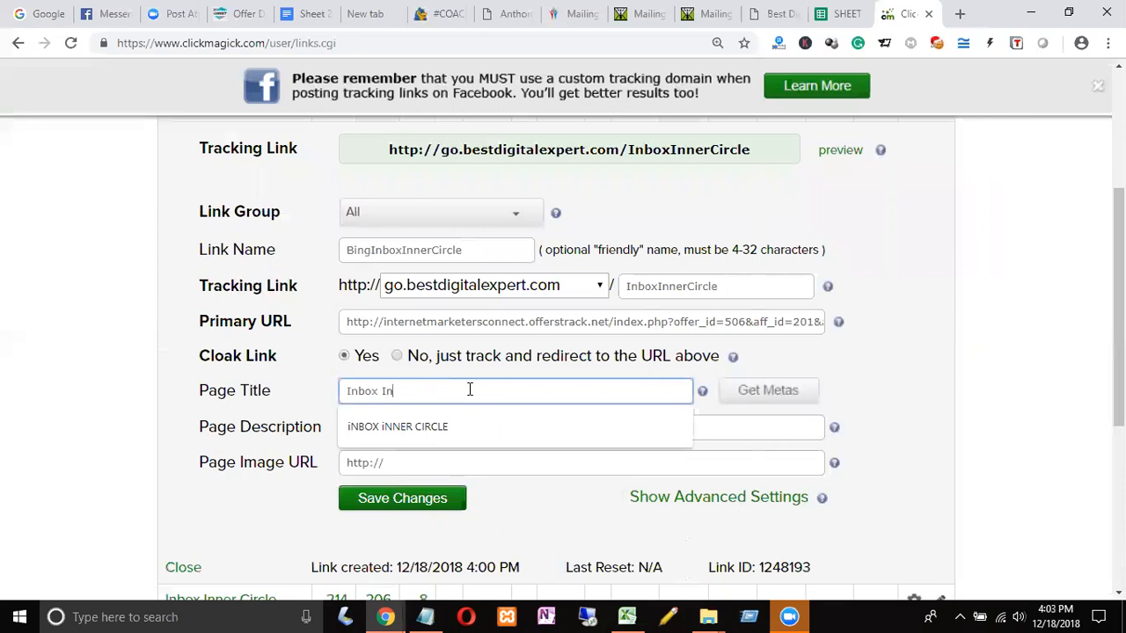
pyautogui.write('ner Circle')
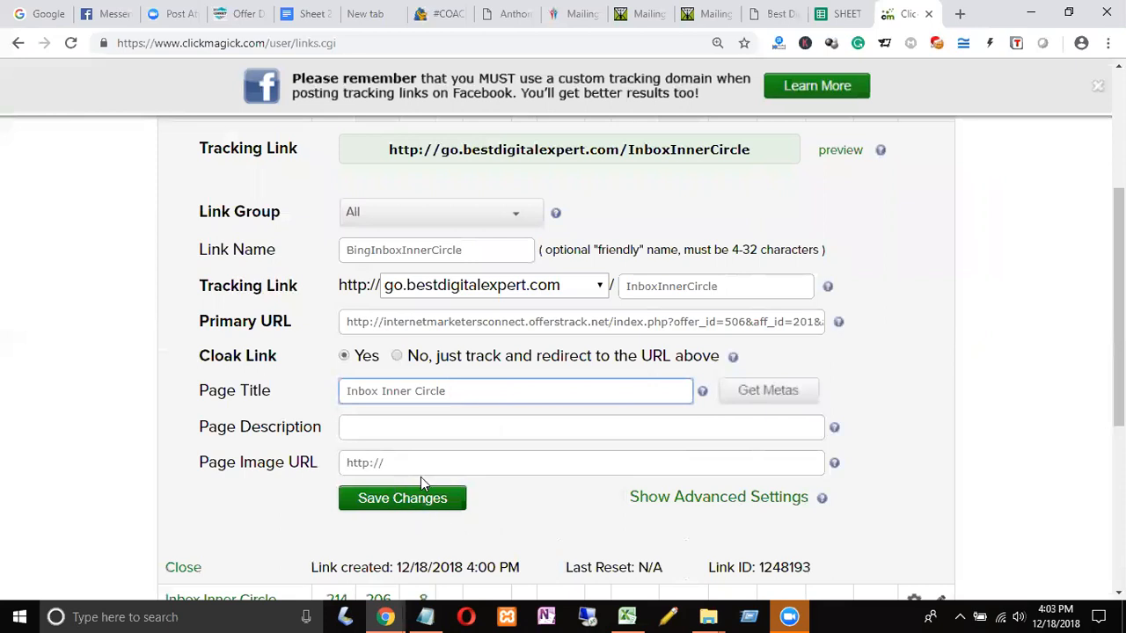
pyautogui.click(421, 500)
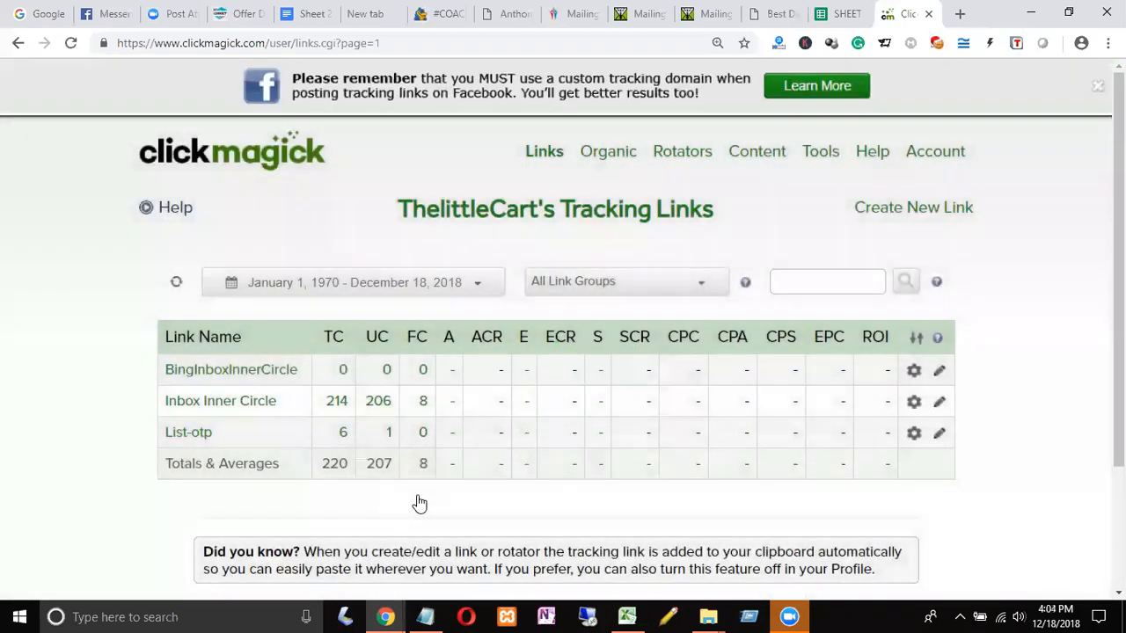
# - Open the Postback Builder and select "- Not Listed -" as the affiliate network
pyautogui.click(819, 158)
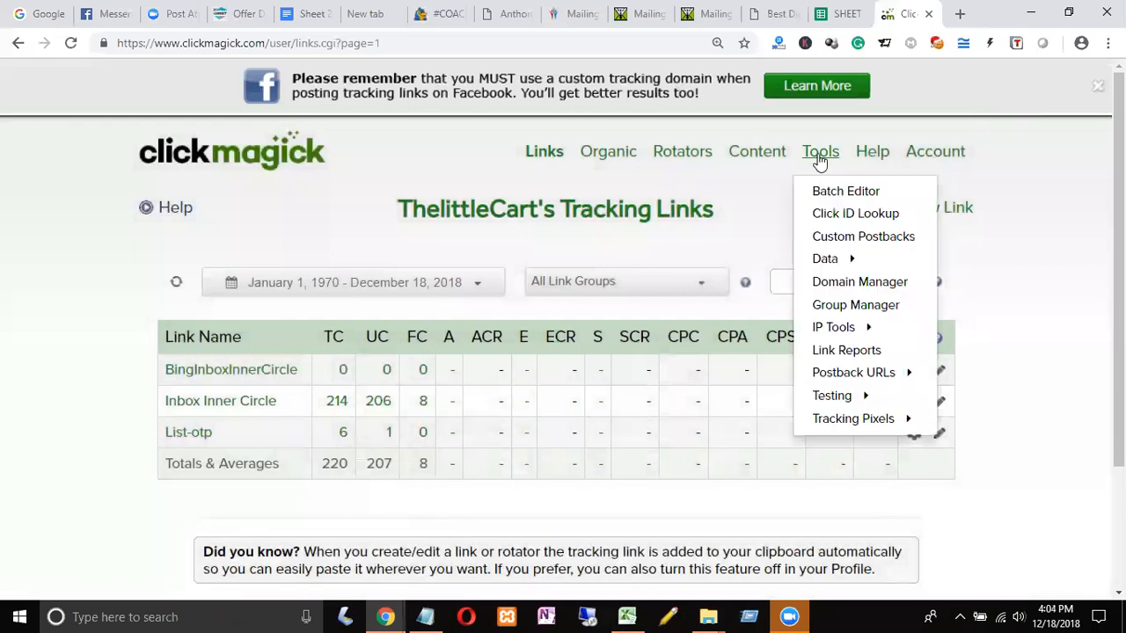
pyautogui.moveTo(840, 376)
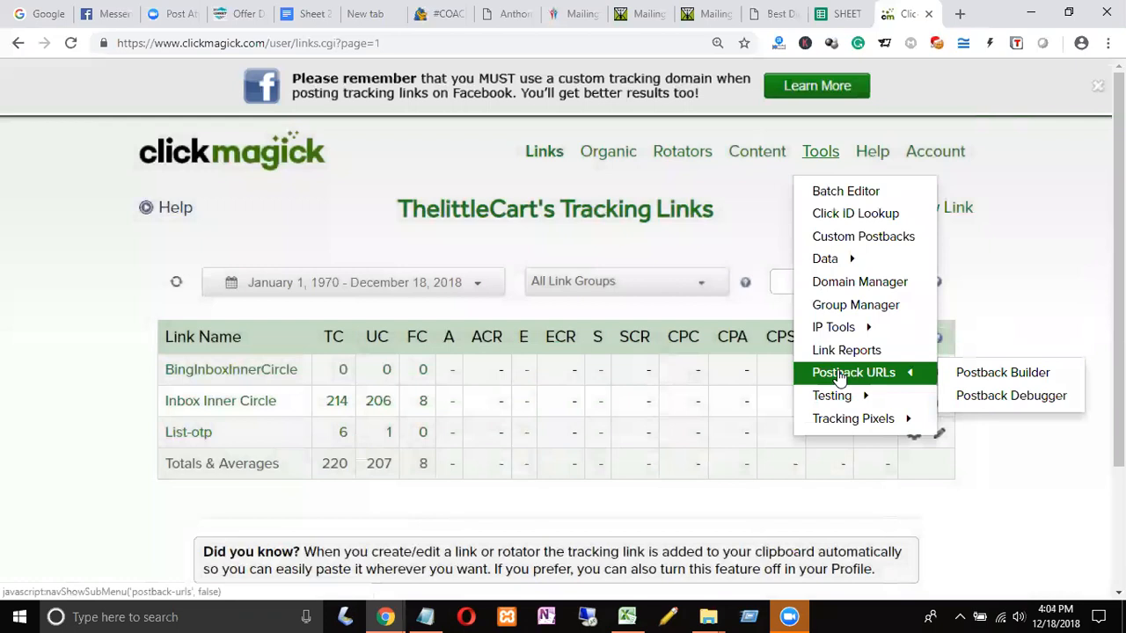
pyautogui.click(996, 377)
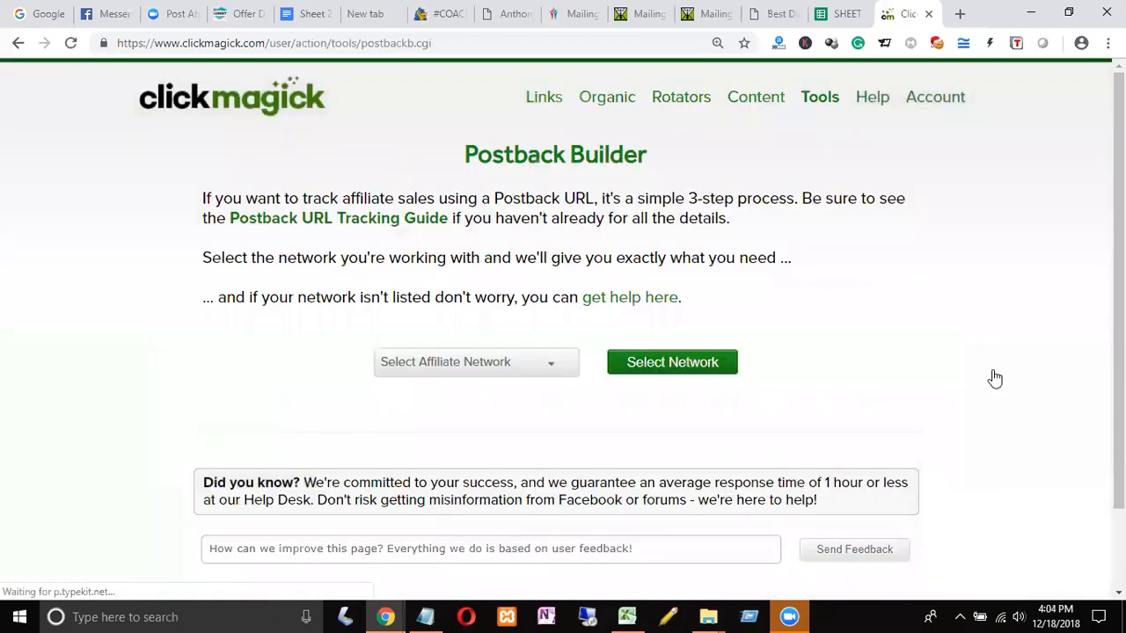
pyautogui.click(462, 363)
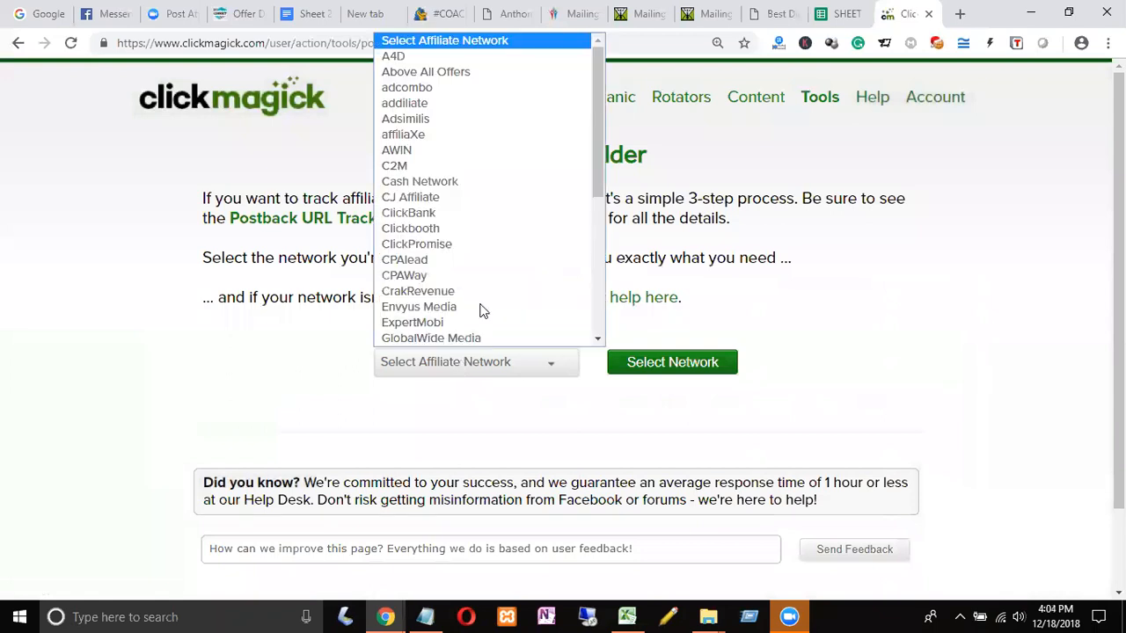
pyautogui.click(598, 340)
pyautogui.click(598, 341)
pyautogui.click(597, 342)
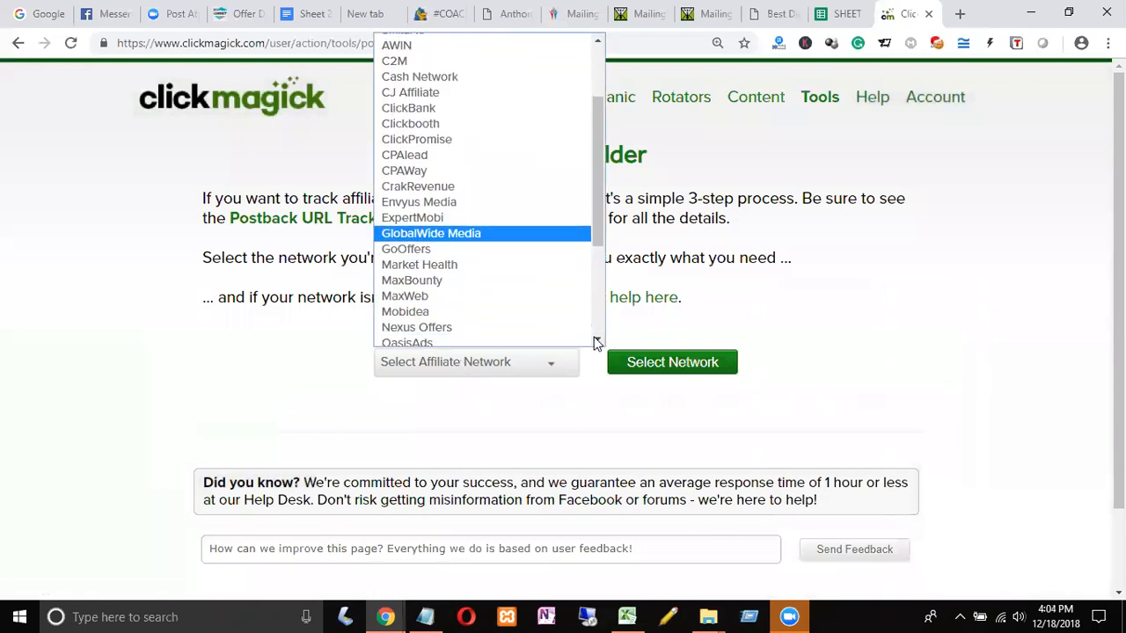
pyautogui.scroll(-4, 597, 341)
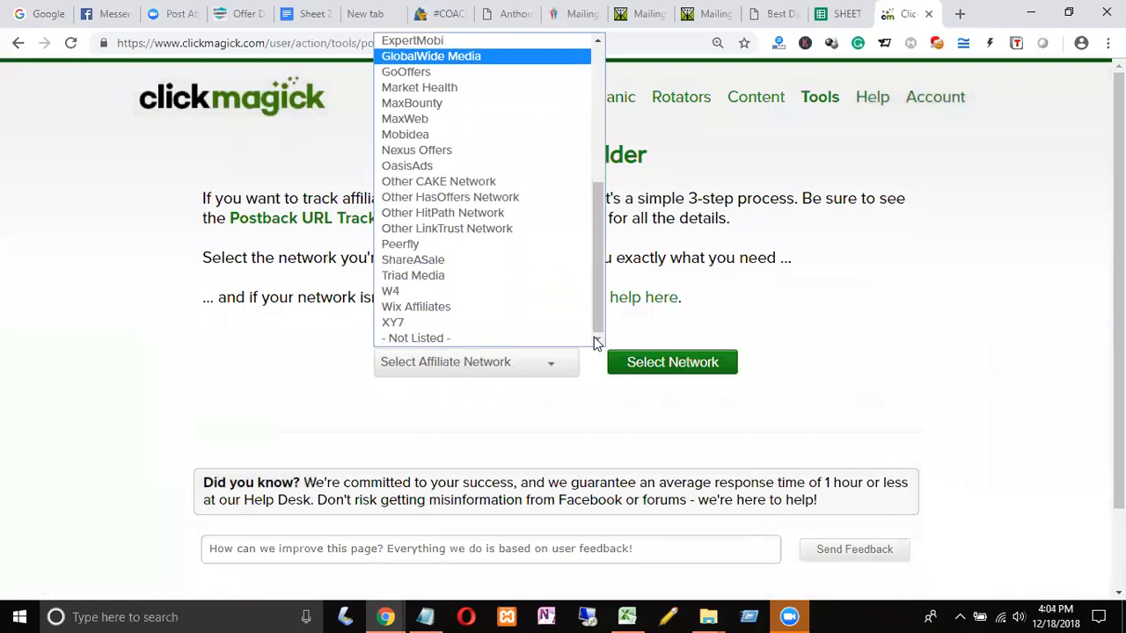
pyautogui.click(433, 337)
pyautogui.click(685, 370)
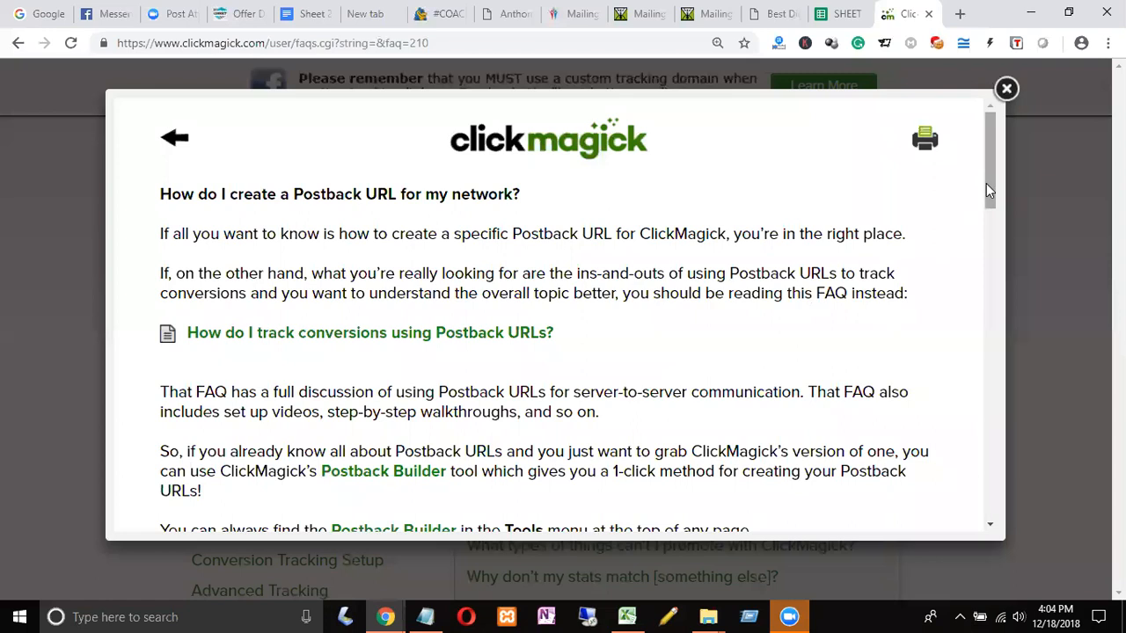
# - Read the FAQ on creating a Postback URL for an unlisted network, examining the generic URL and the required tokens
pyautogui.scroll(-1, 989, 211)
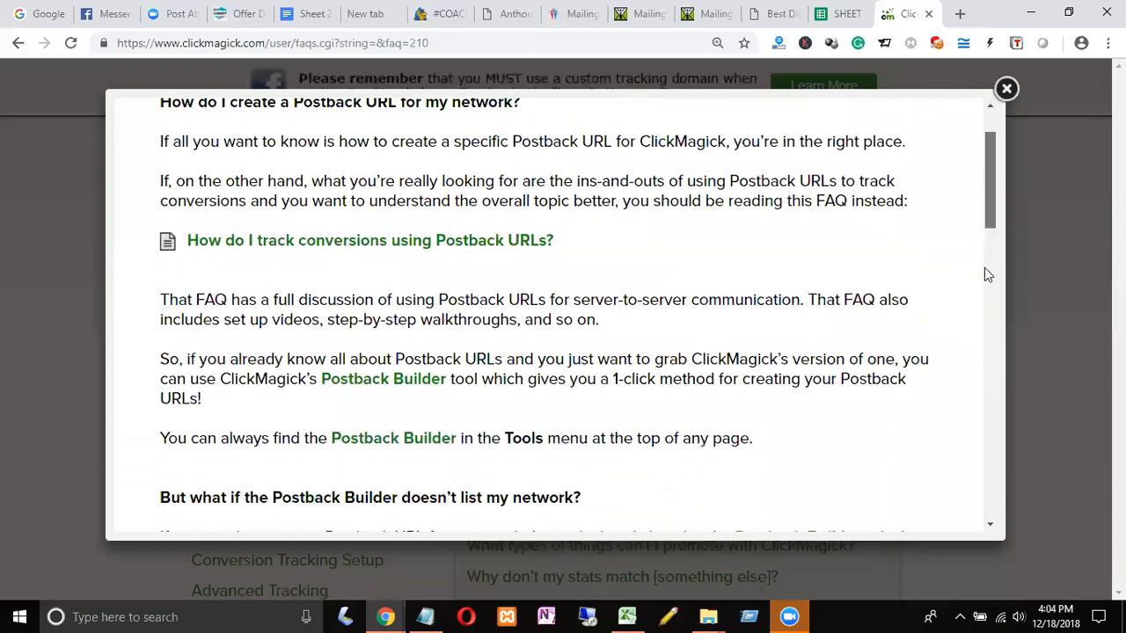
pyautogui.scroll(-1, 987, 289)
pyautogui.scroll(-1, 989, 361)
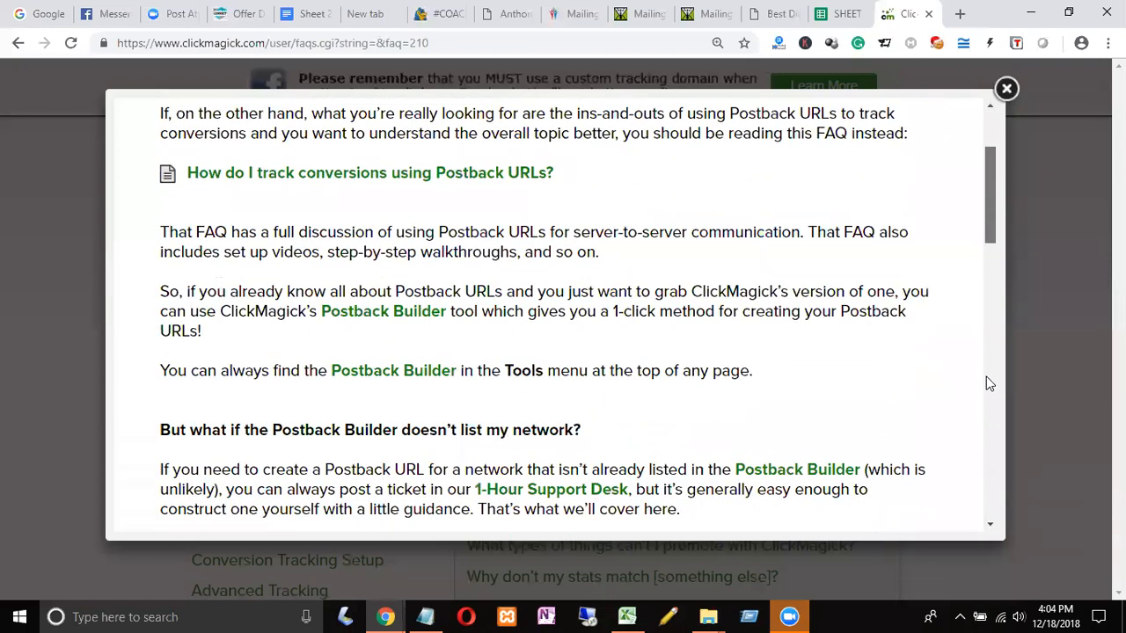
pyautogui.scroll(-2, 987, 431)
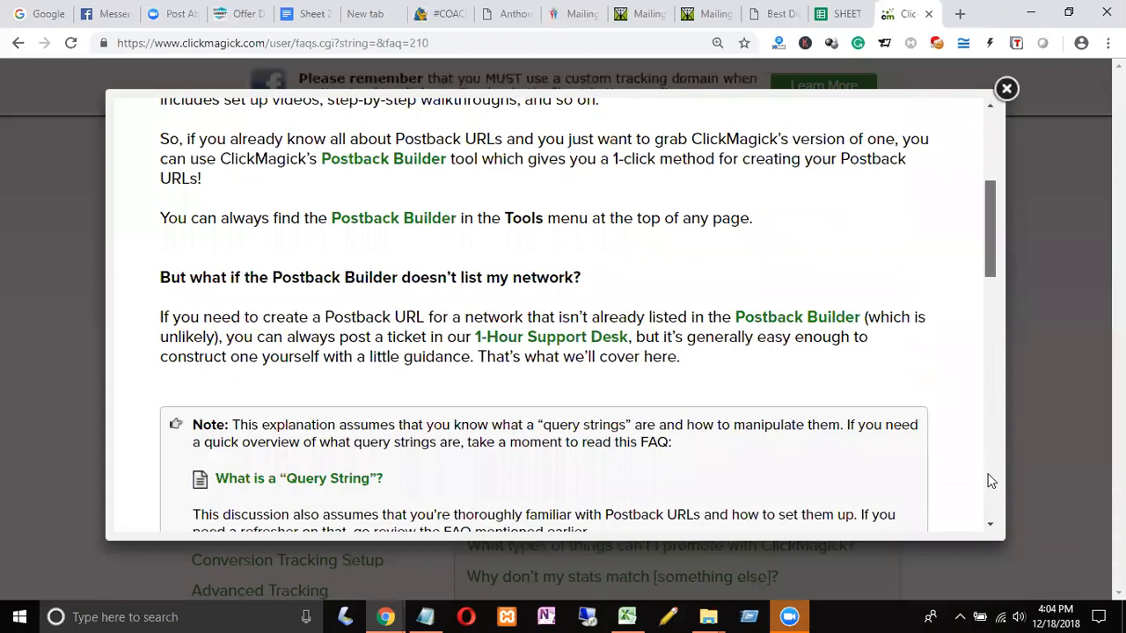
pyautogui.scroll(-4, 992, 481)
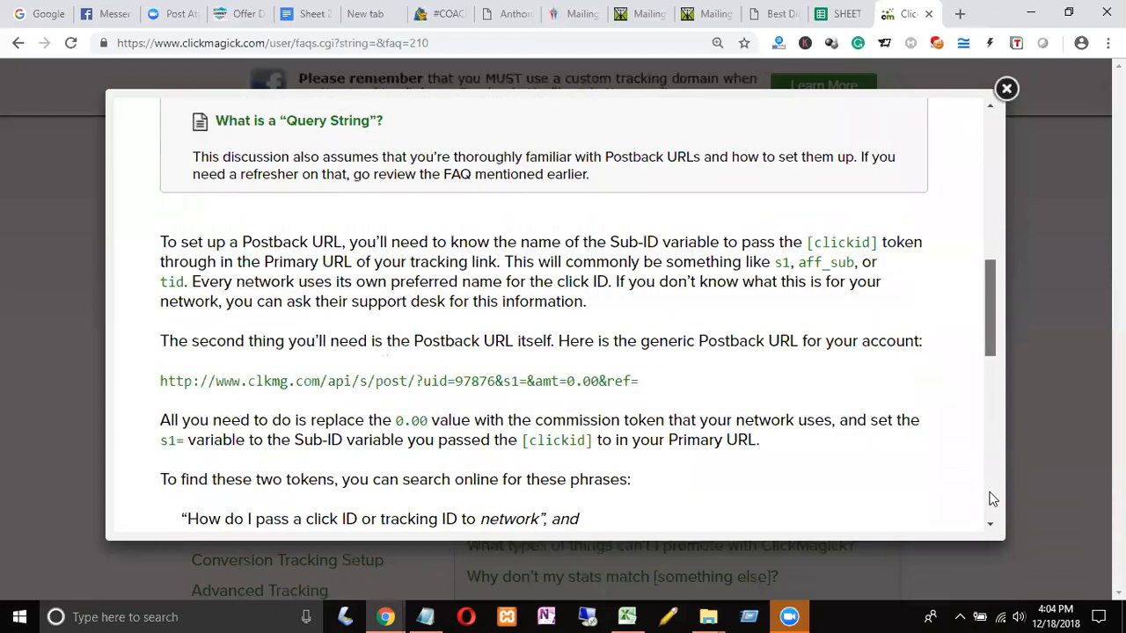
pyautogui.scroll(-1, 993, 499)
pyautogui.scroll(-2, 572, 369)
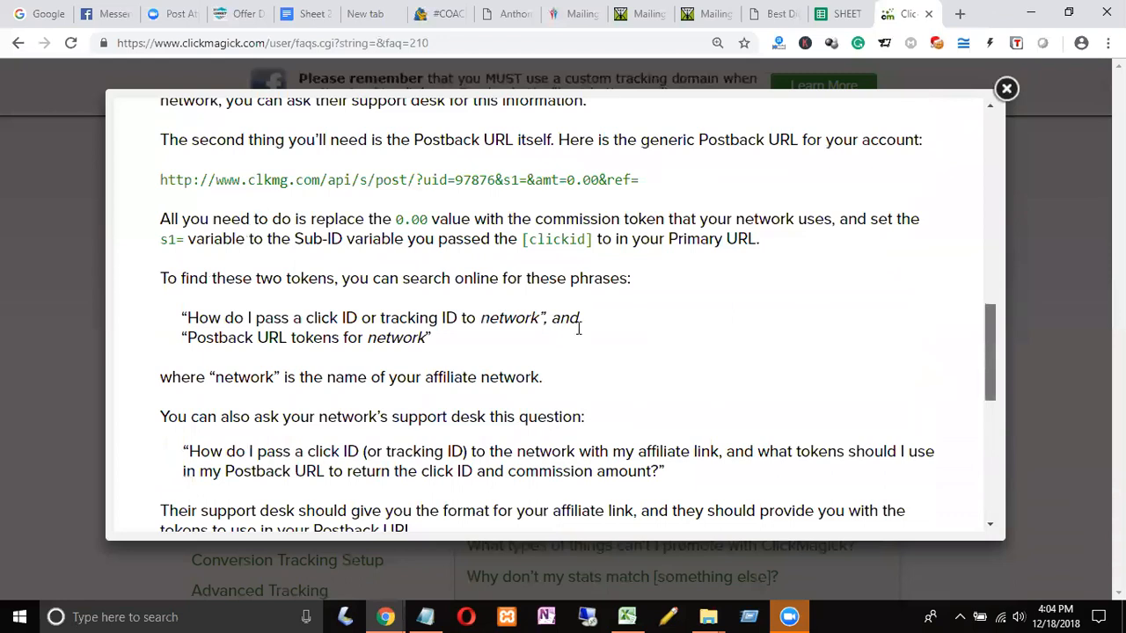
pyautogui.scroll(-1, 579, 328)
pyautogui.scroll(-5, 523, 247)
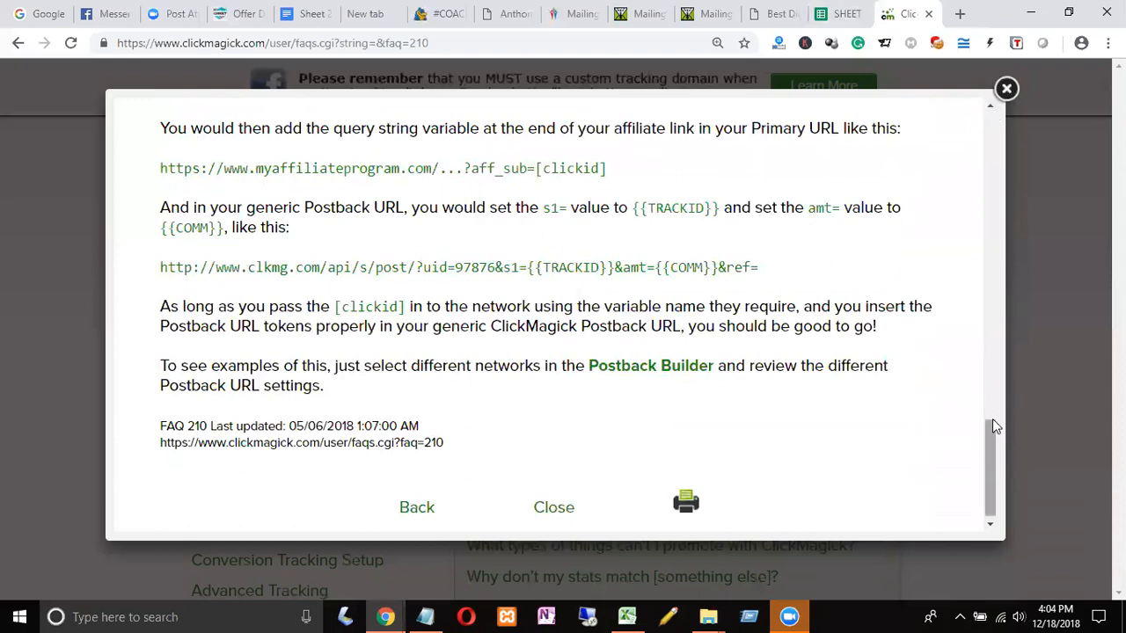
pyautogui.scroll(2, 992, 419)
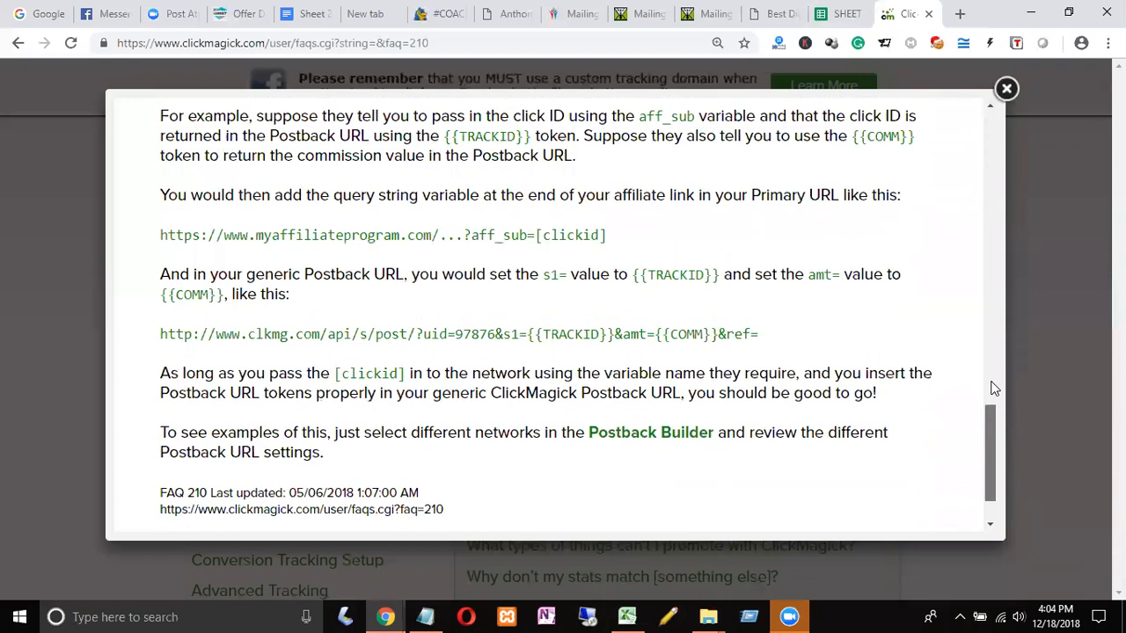
pyautogui.scroll(3, 995, 370)
pyautogui.scroll(4, 995, 365)
pyautogui.scroll(5, 995, 319)
pyautogui.scroll(3, 993, 303)
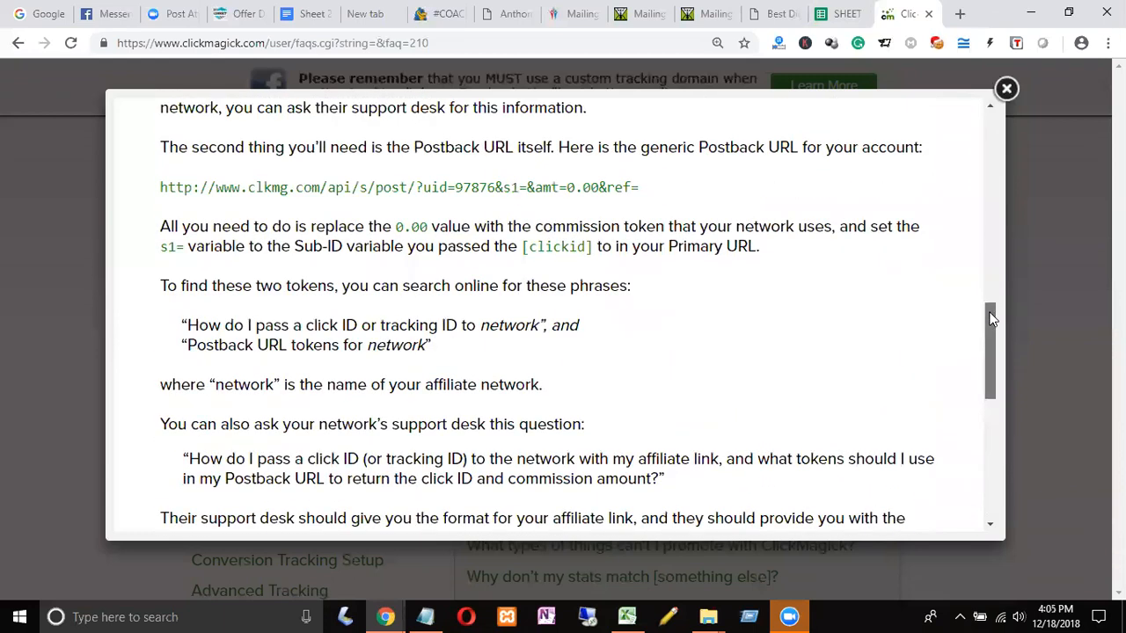
pyautogui.scroll(1, 992, 318)
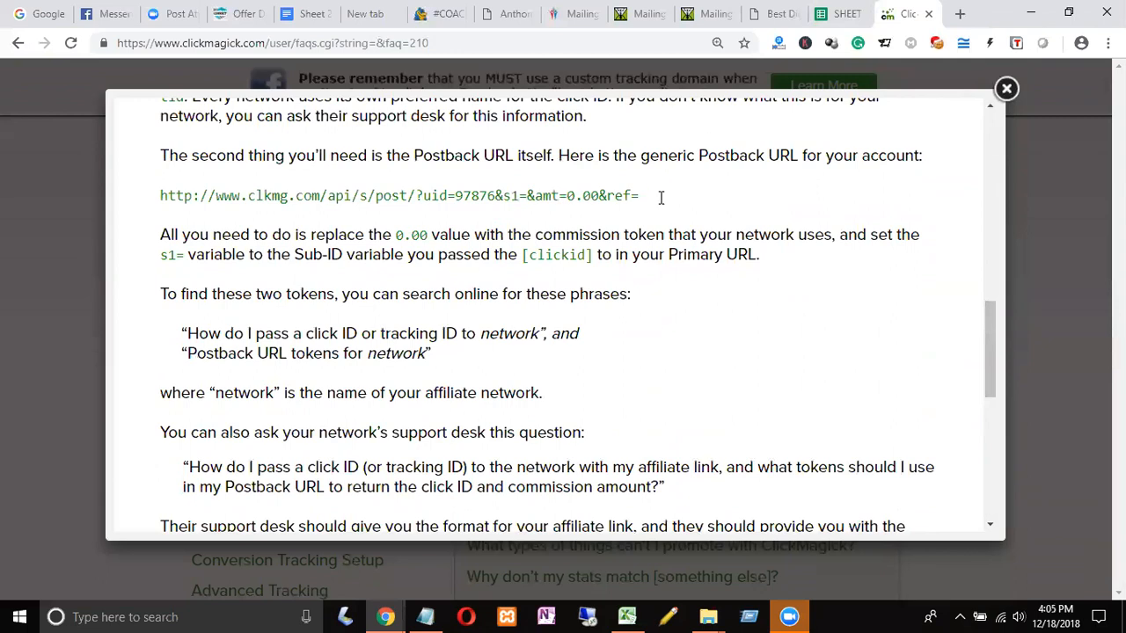
# - Copy the account's generic Postback URL from the FAQ and paste it beneath the DEMO LINK in the Sheet 2 Google Docs document
pyautogui.moveTo(359, 196); pyautogui.dragTo(339, 197)
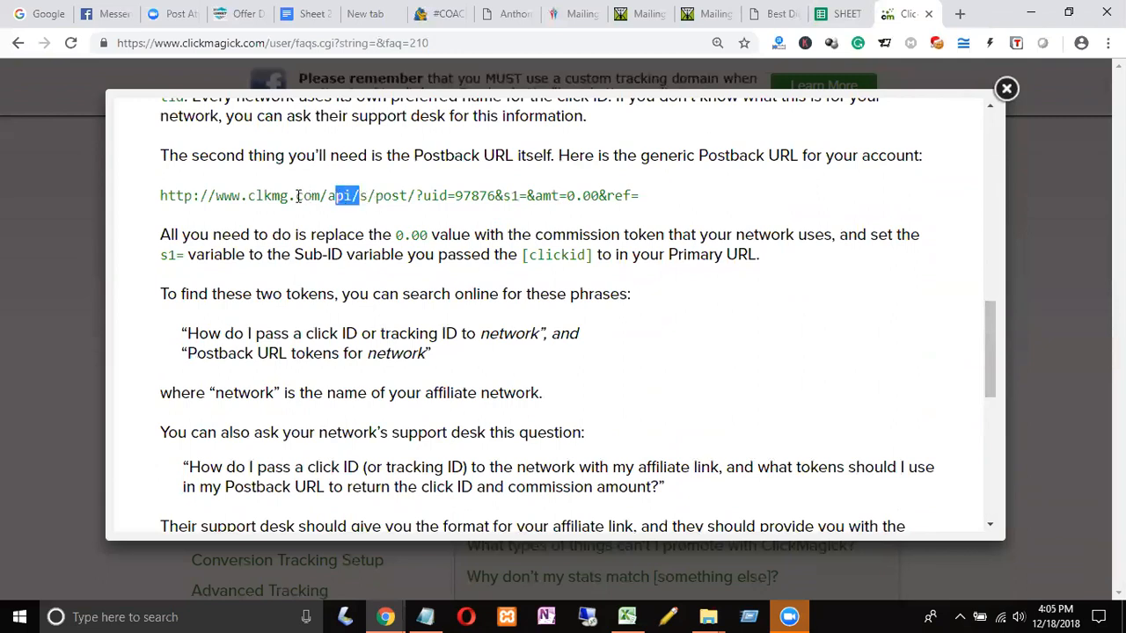
pyautogui.moveTo(162, 196); pyautogui.dragTo(652, 207)
pyautogui.hotkey('ctrl', 'c')
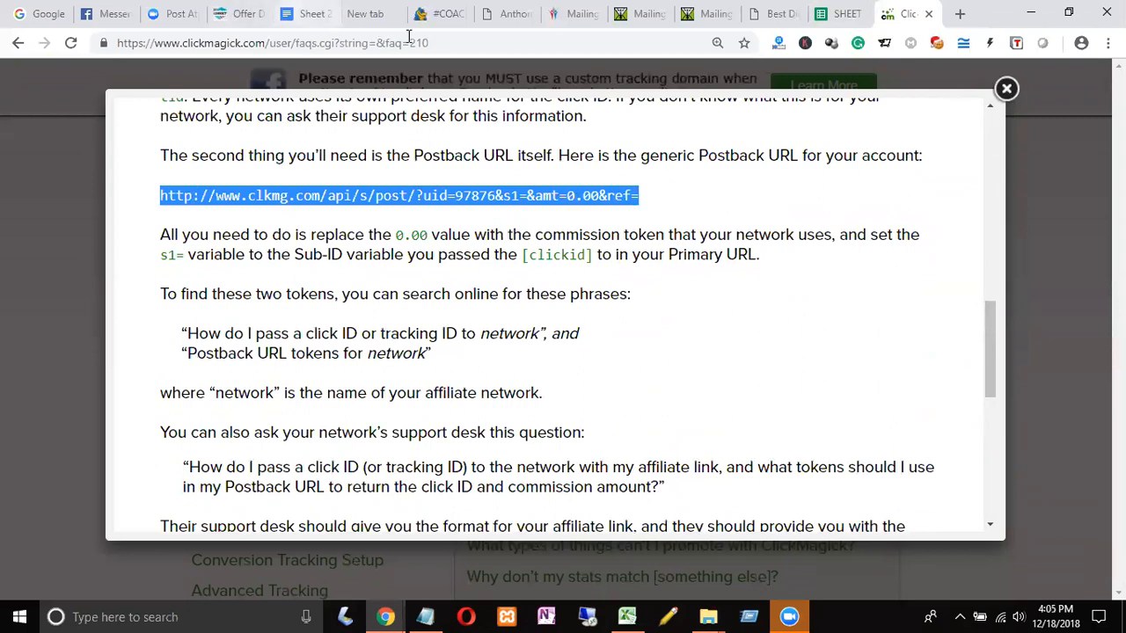
pyautogui.click(311, 14)
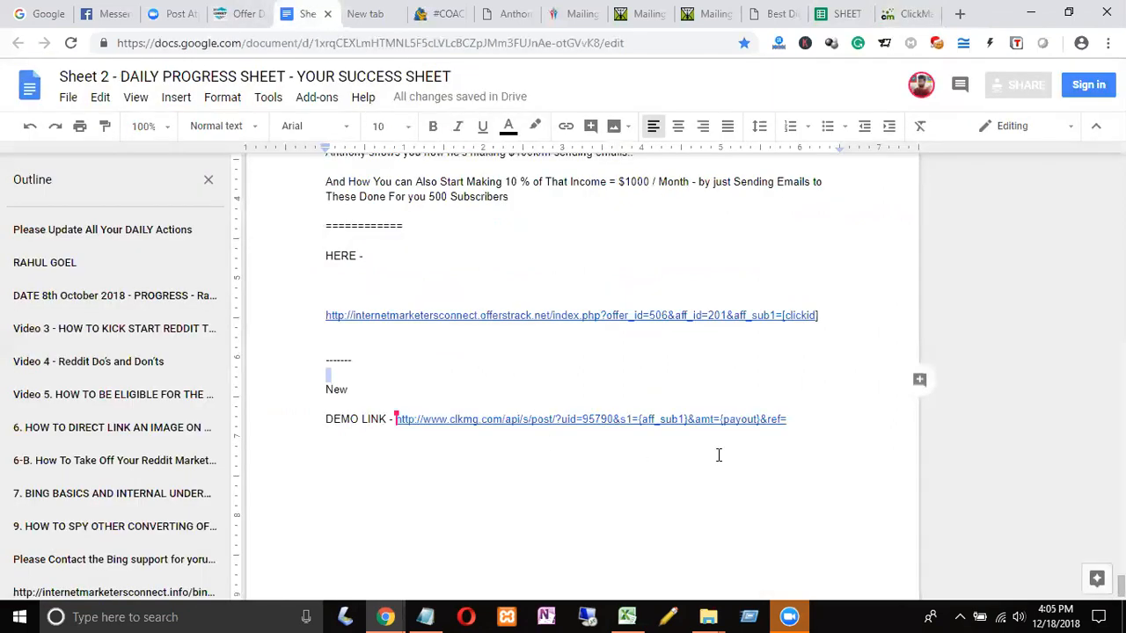
pyautogui.click(832, 437)
pyautogui.press('Return')
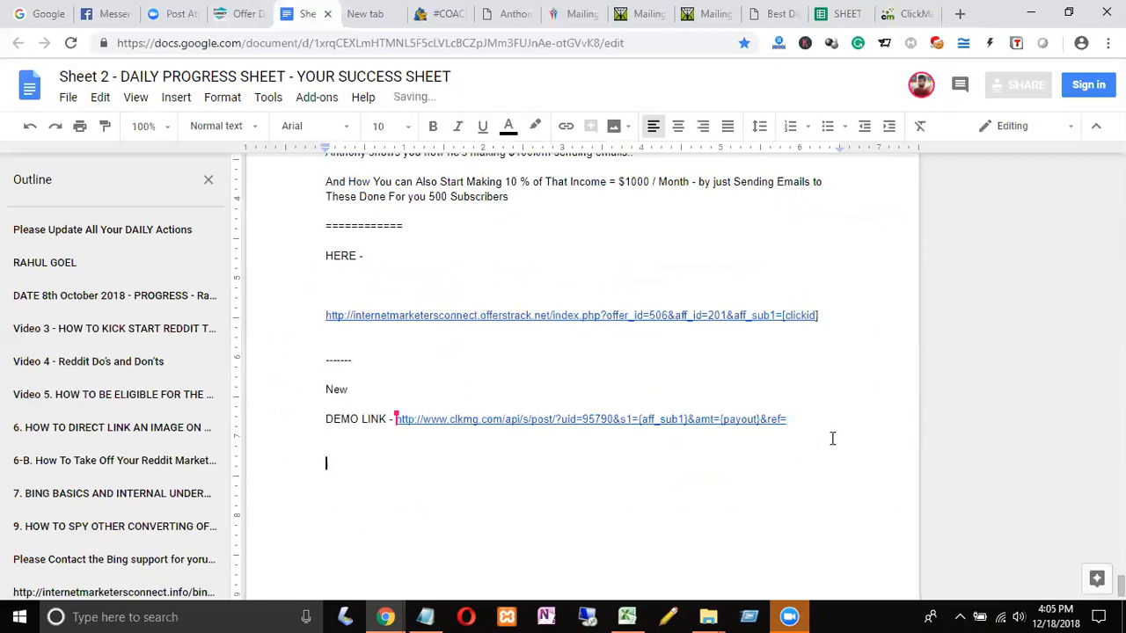
pyautogui.hotkey('ctrl', 'v')
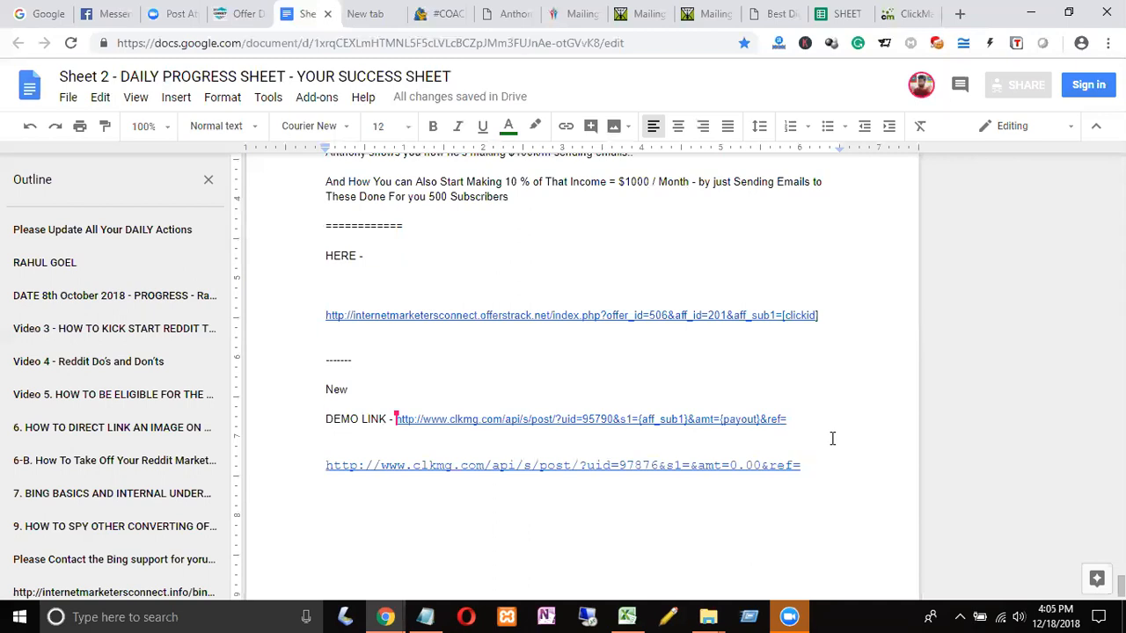
# - Replace the pasted URL's parameters after the uid with "&s1={aff_sub1}&amt={payout}&ref=" copied from the demo link
pyautogui.moveTo(789, 419); pyautogui.dragTo(615, 420)
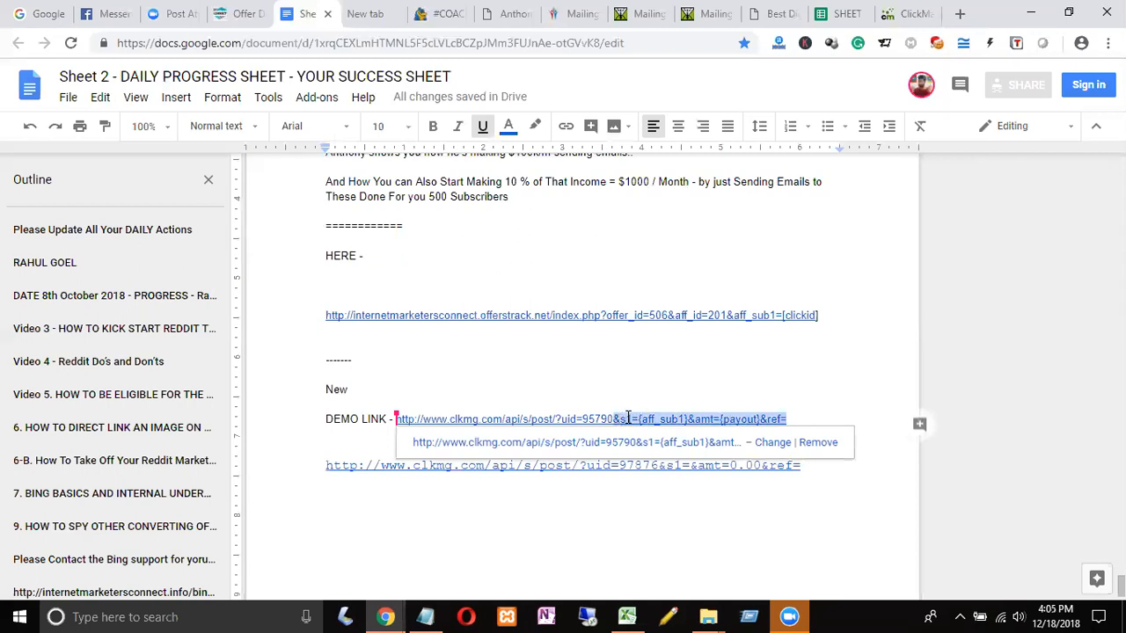
pyautogui.rightClick(628, 417)
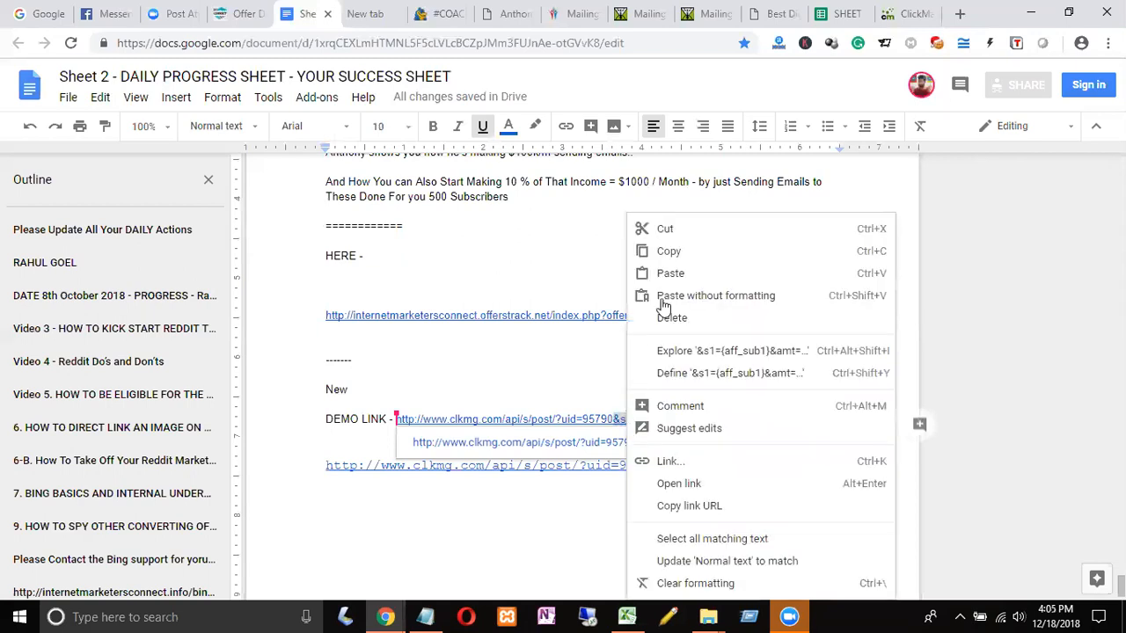
pyautogui.click(666, 254)
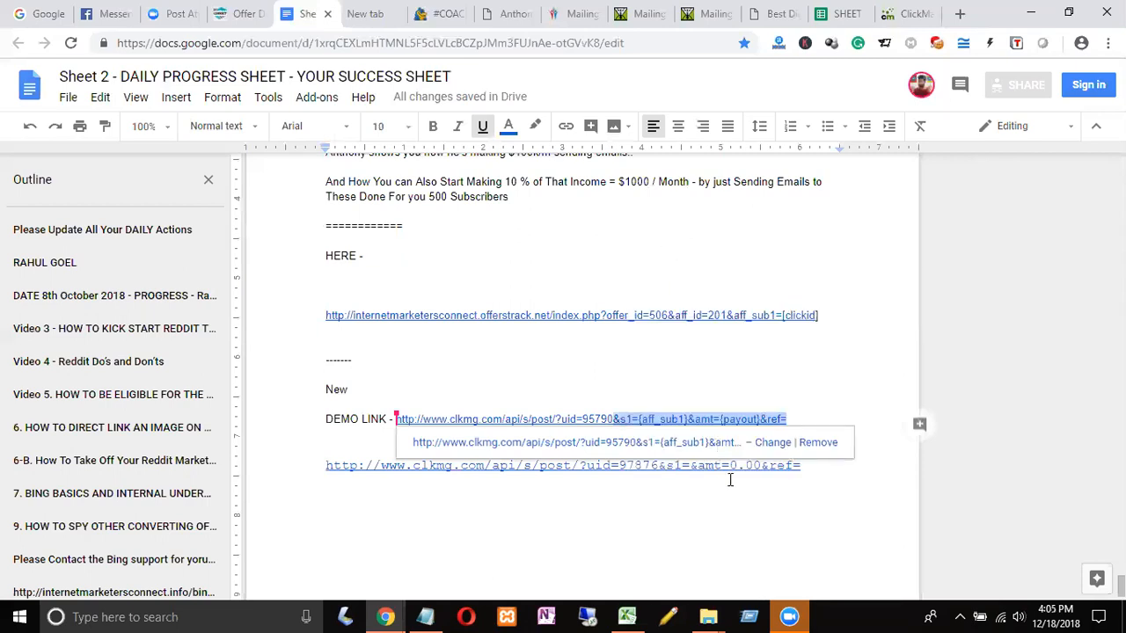
pyautogui.click(806, 466)
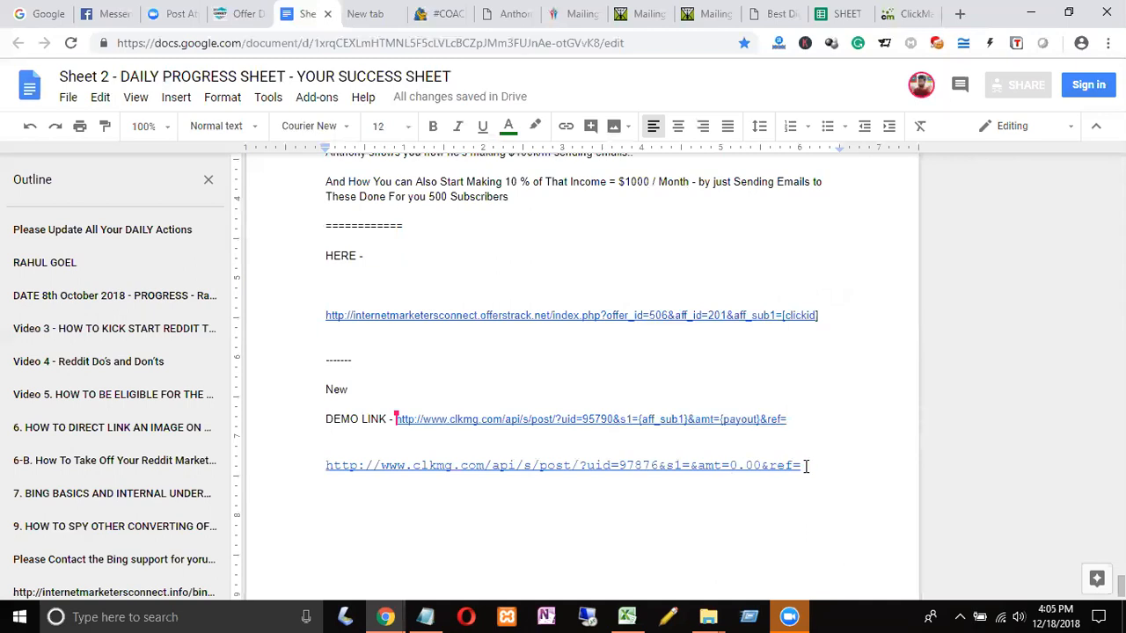
pyautogui.moveTo(806, 467); pyautogui.dragTo(658, 464)
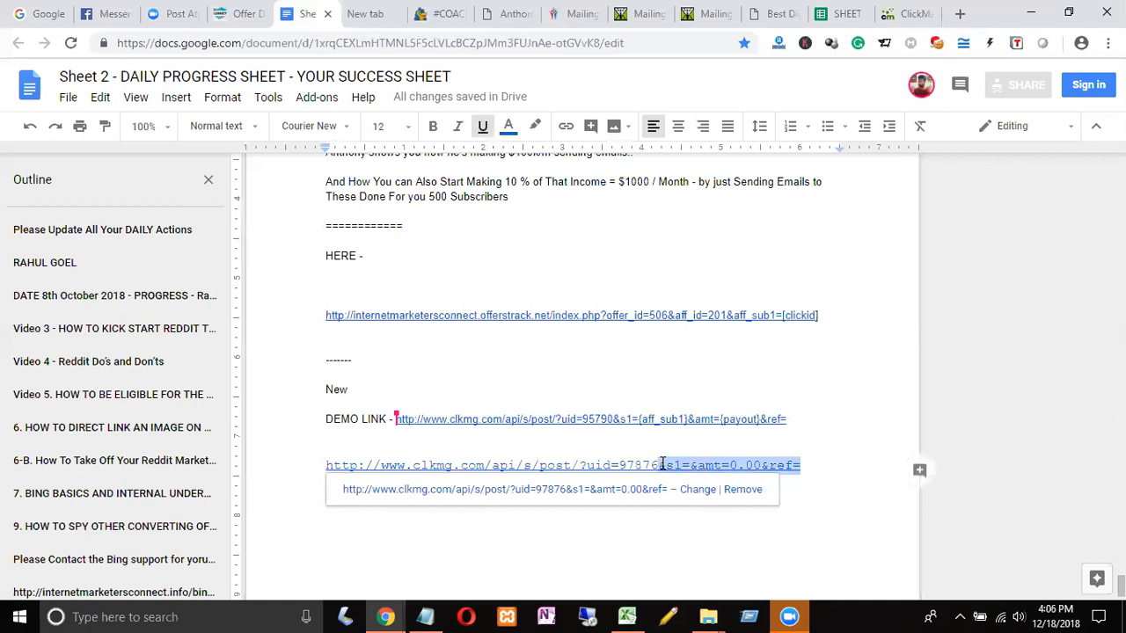
pyautogui.hotkey('ctrl', 'v')
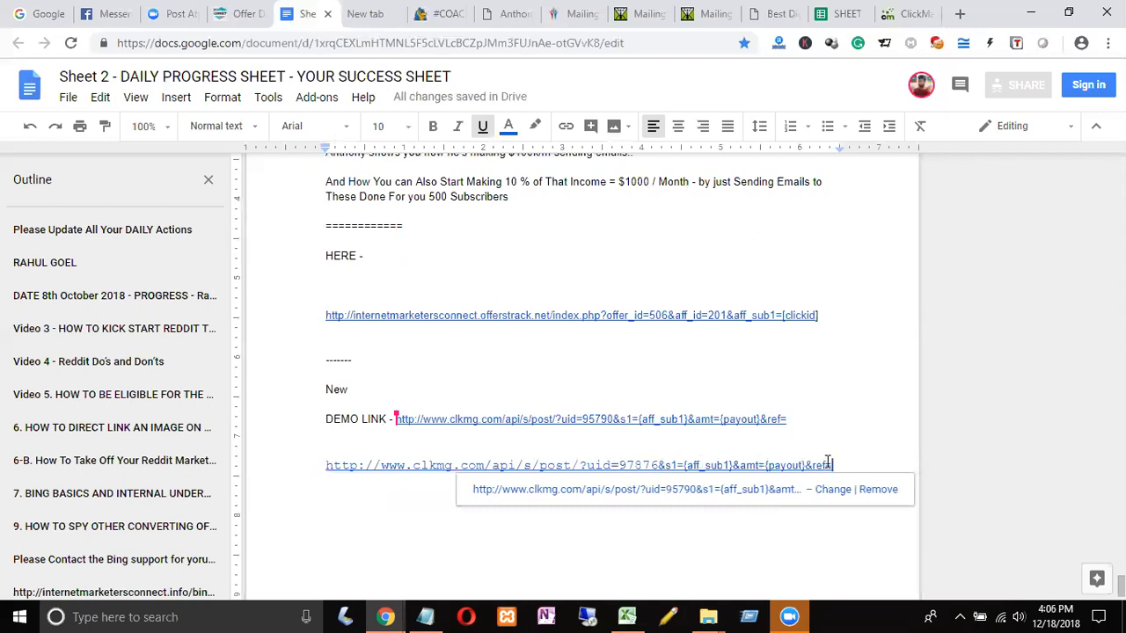
# - Copy the whole customized postback URL beneath the demo link
pyautogui.moveTo(832, 465); pyautogui.dragTo(317, 470)
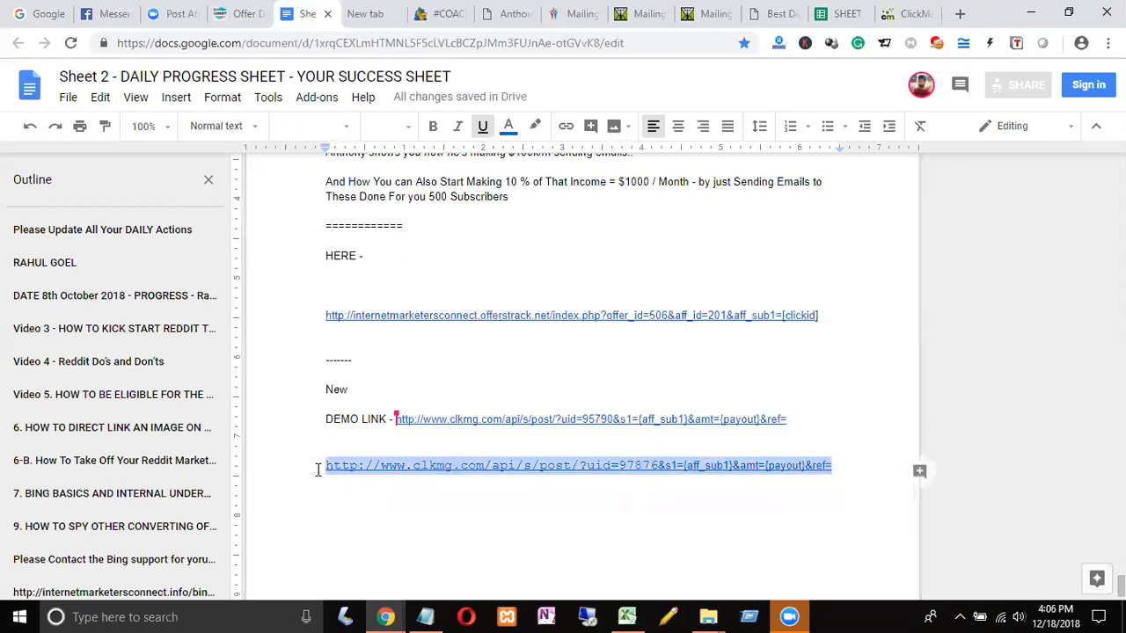
pyautogui.rightClick(369, 469)
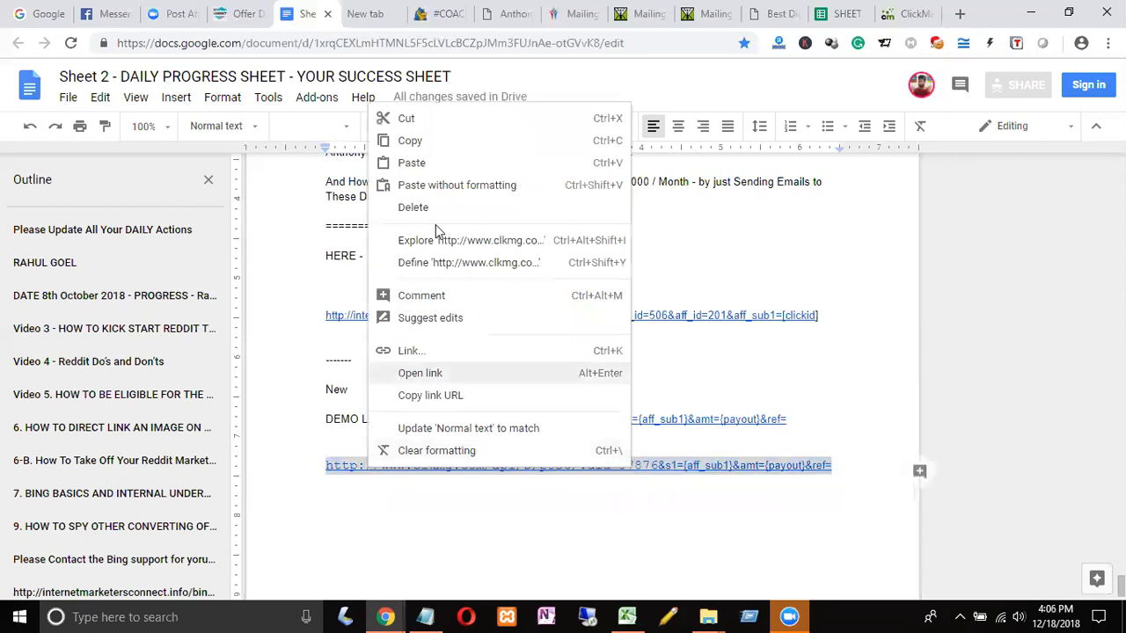
pyautogui.click(428, 147)
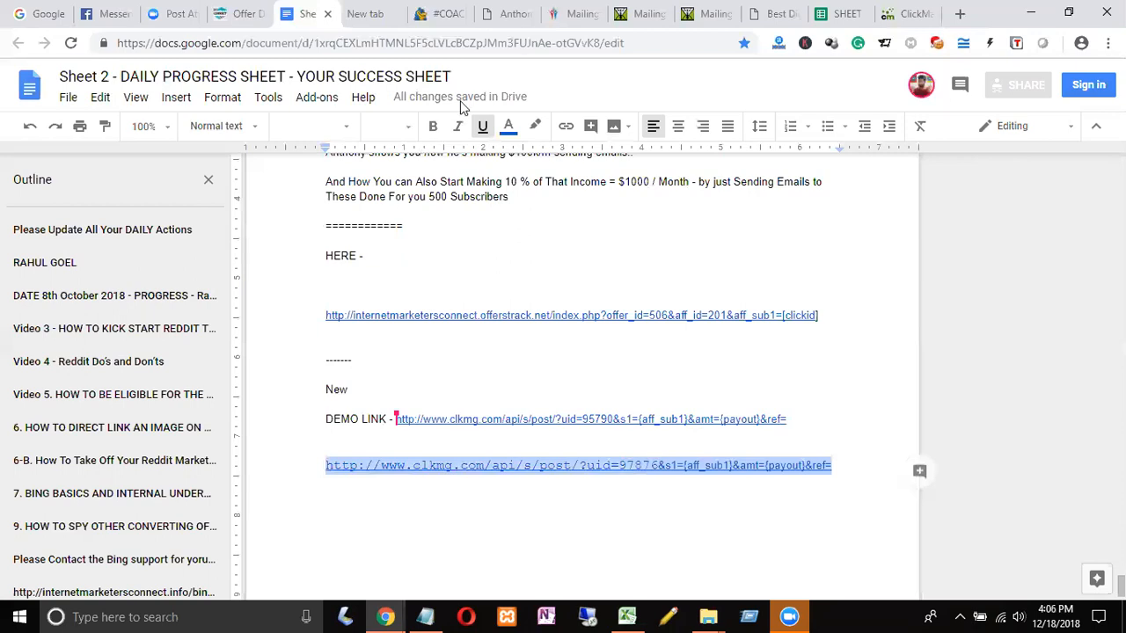
# - Switch to the Internet Marketers Connect affiliate site, go to its Postback page and start creating a new postback
pyautogui.click(243, 16)
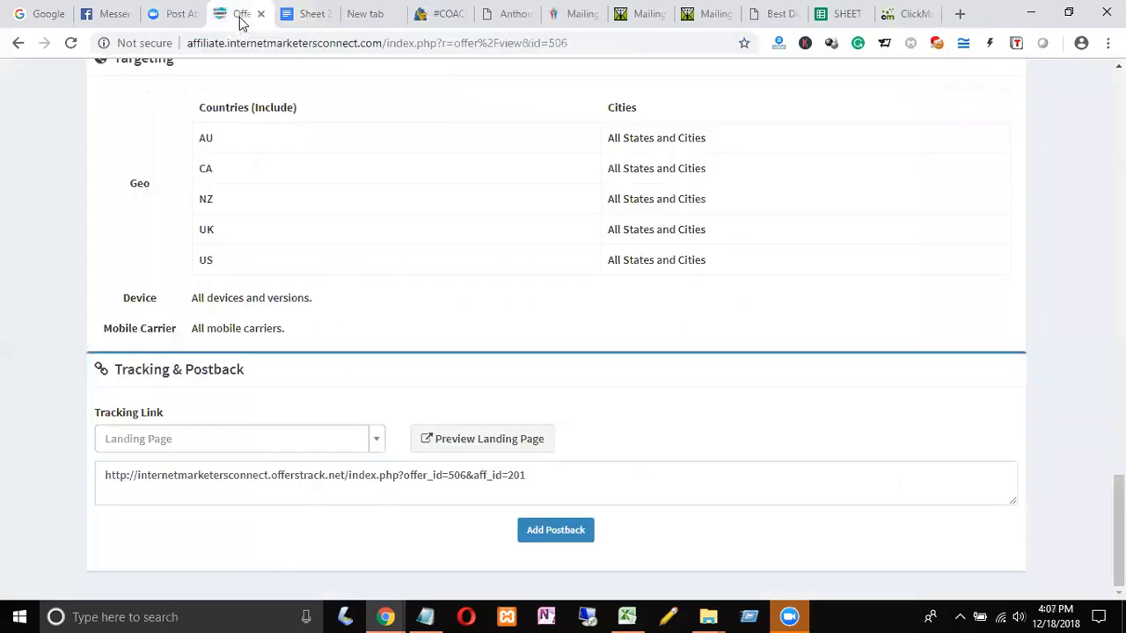
pyautogui.scroll(5, 24, 239)
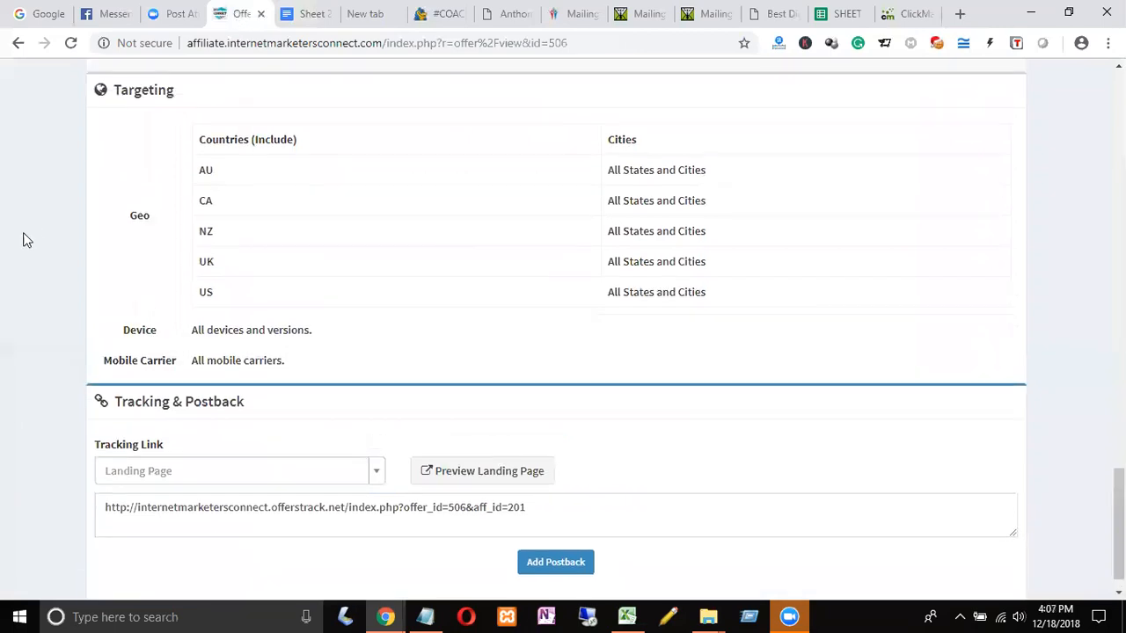
pyautogui.scroll(1, 25, 240)
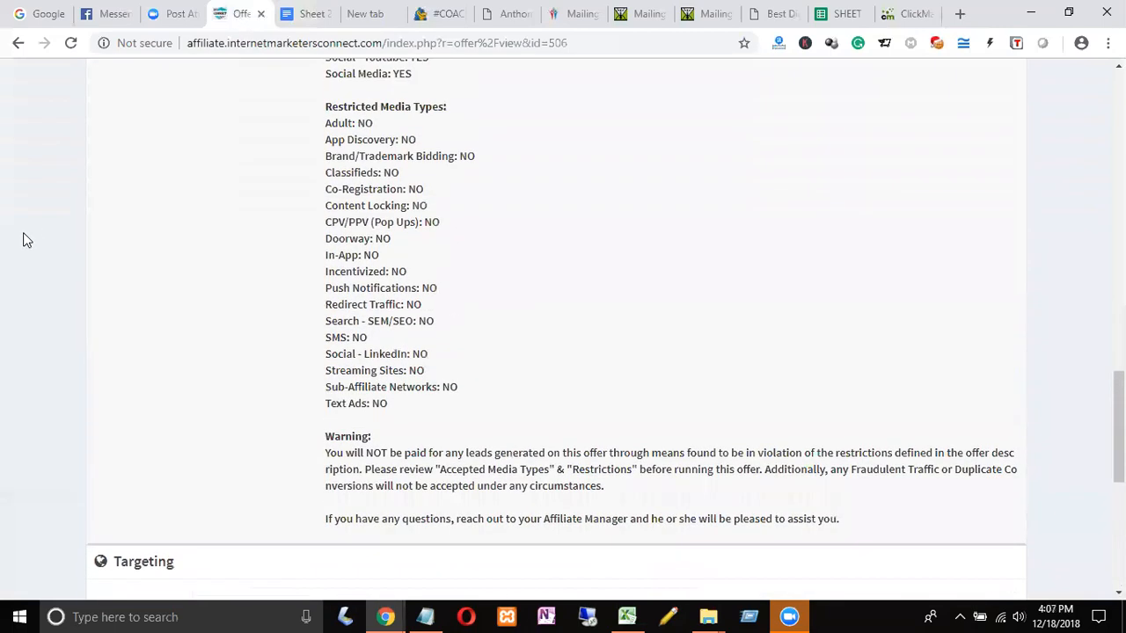
pyautogui.scroll(4, 24, 240)
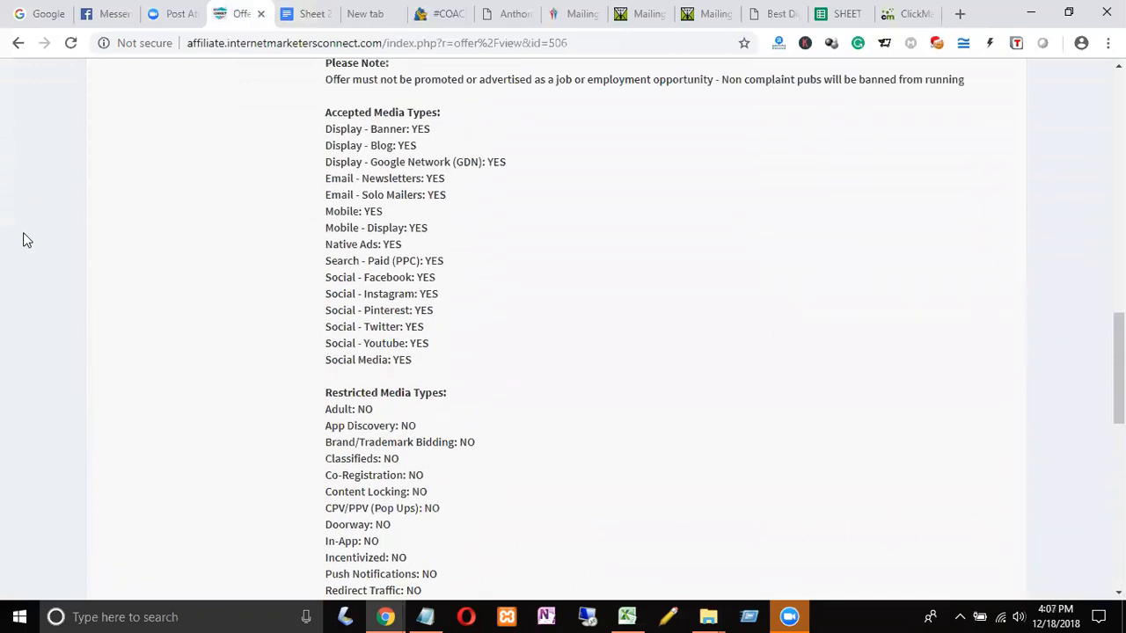
pyautogui.scroll(9, 25, 239)
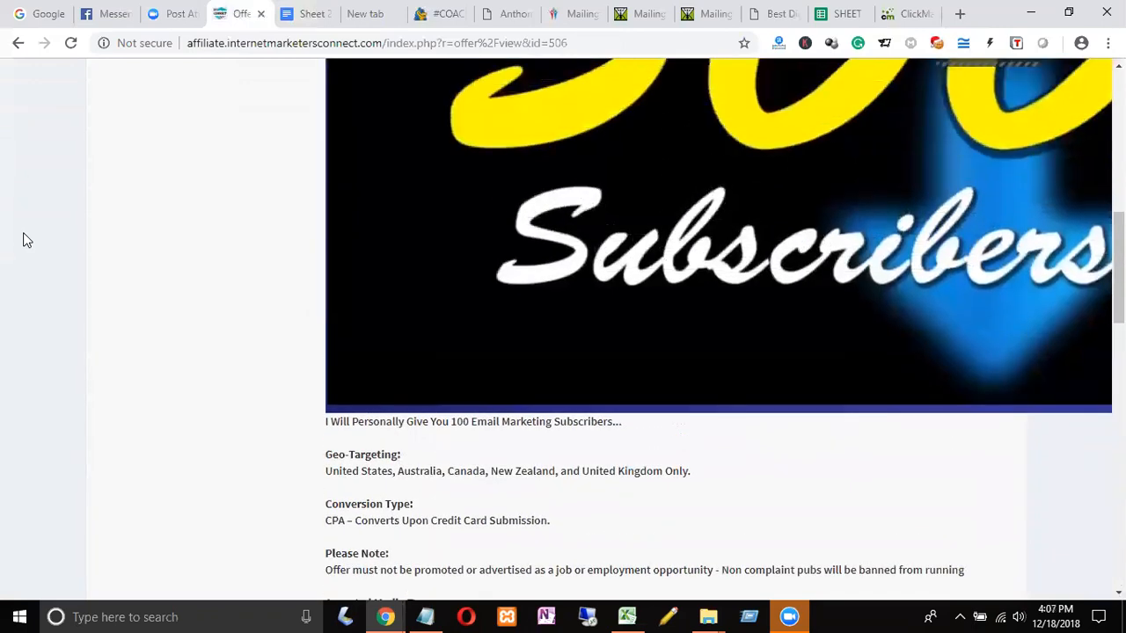
pyautogui.scroll(5, 196, 239)
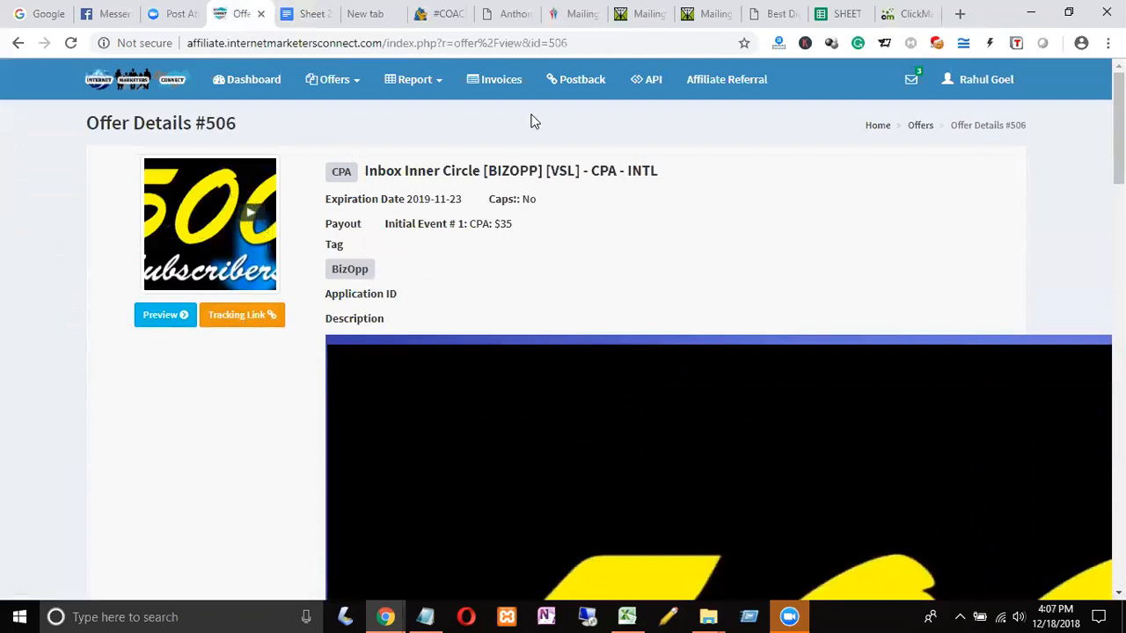
pyautogui.click(581, 80)
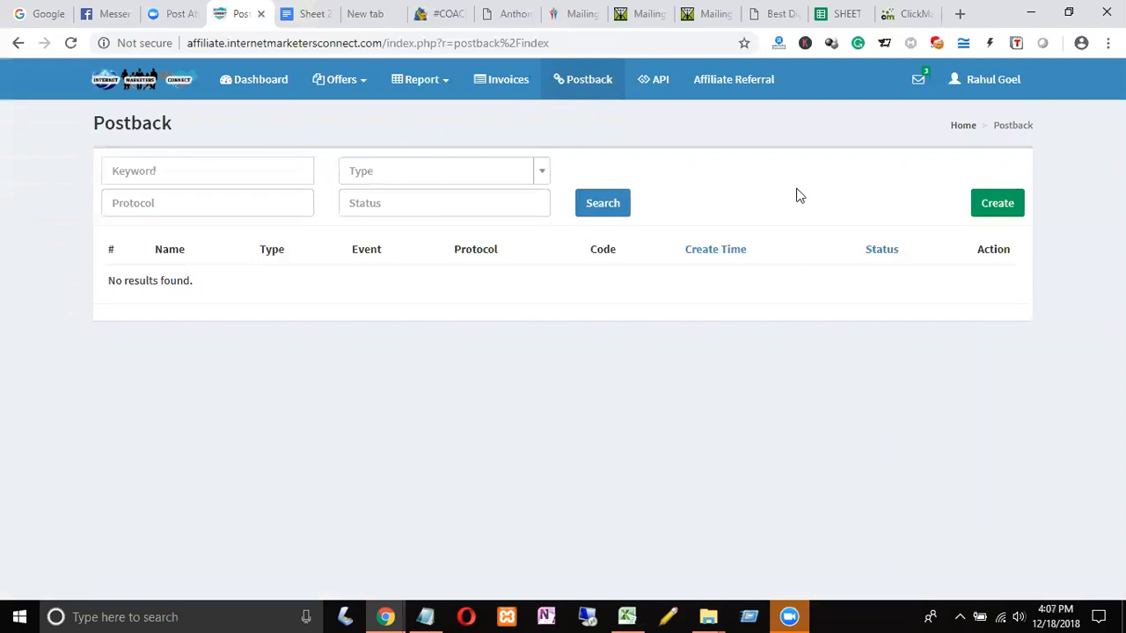
pyautogui.click(998, 213)
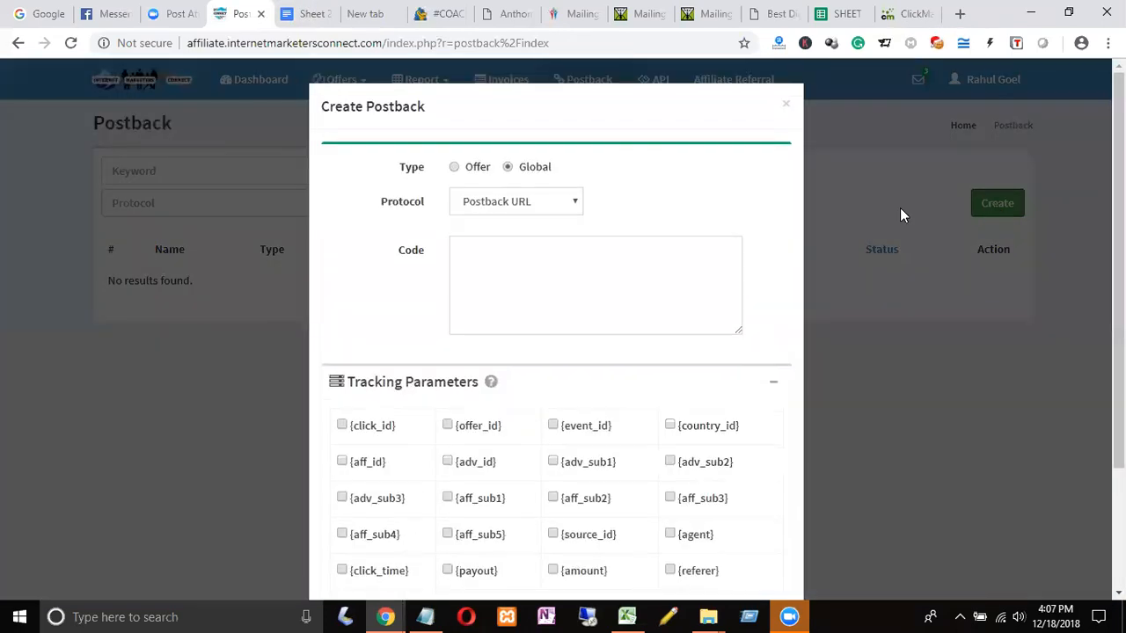
# - Paste the customized ClickMagick postback URL as the code of the new Global postback
pyautogui.click(528, 253)
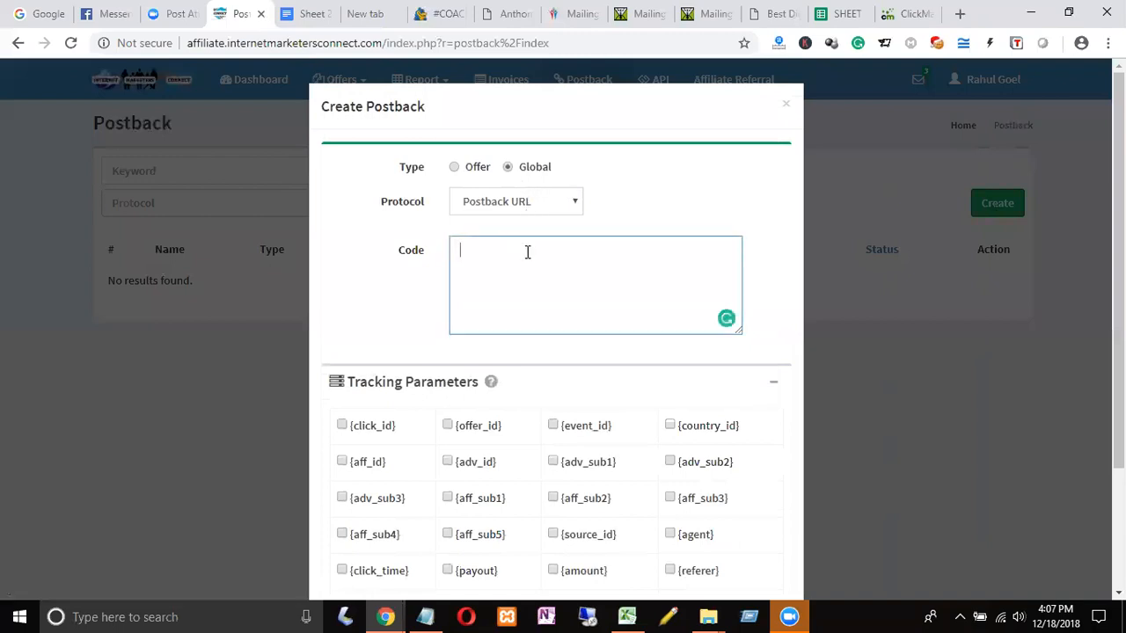
pyautogui.rightClick(527, 255)
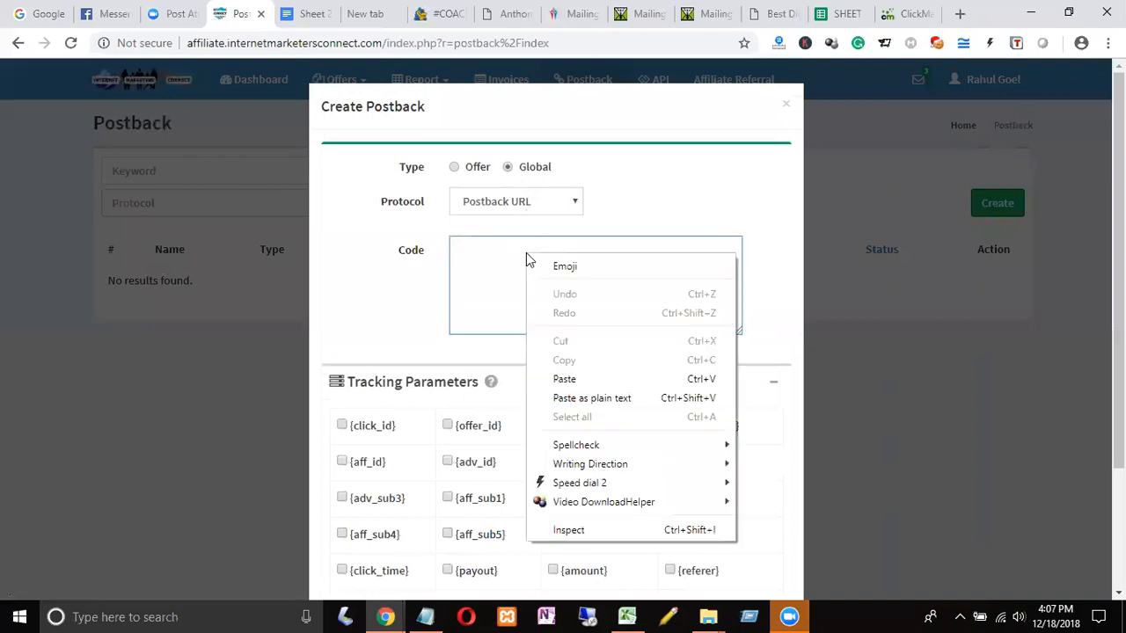
pyautogui.click(570, 379)
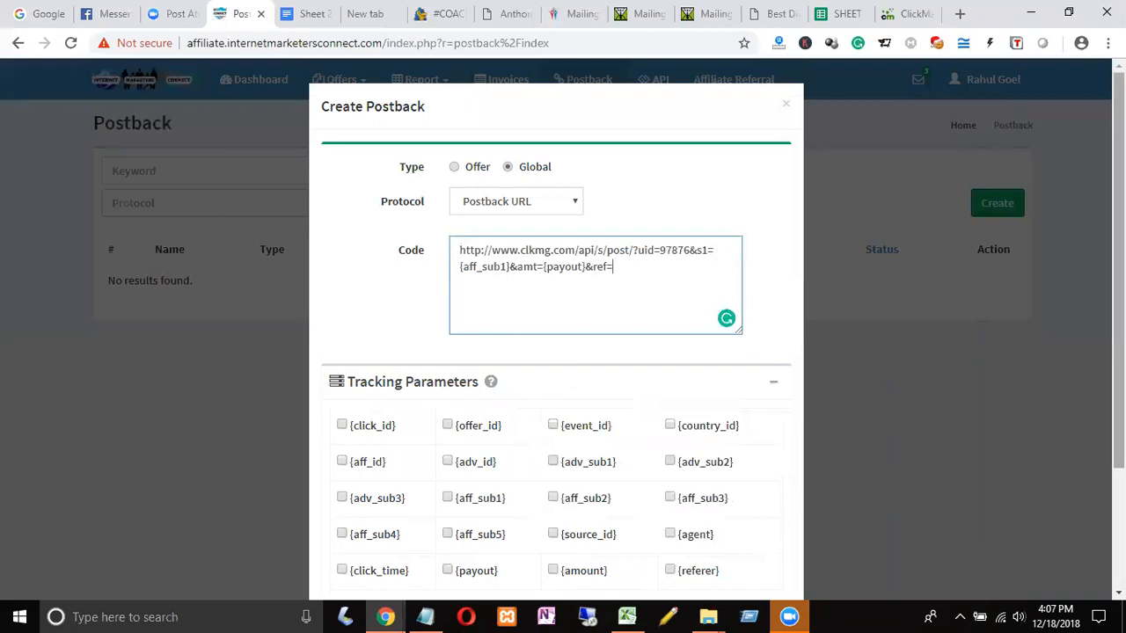
pyautogui.moveTo(1119, 299); pyautogui.dragTo(1119, 303)
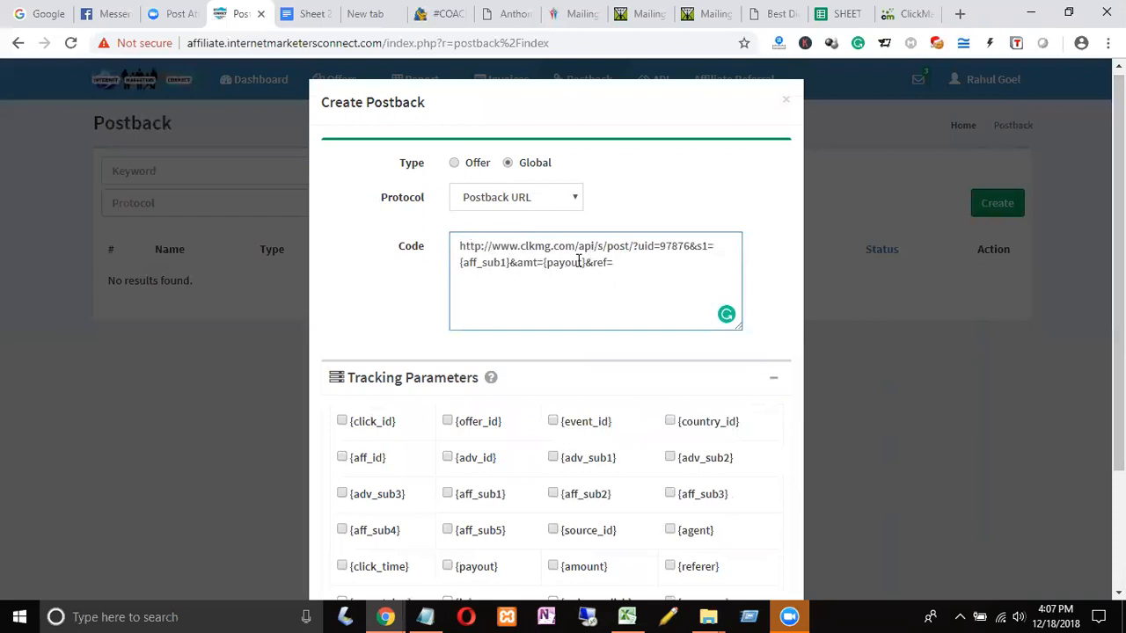
# - Keep the postback type Global and compare the code's aff_sub1 token with the listed tracking parameters
pyautogui.click(507, 164)
pyautogui.doubleClick(485, 262)
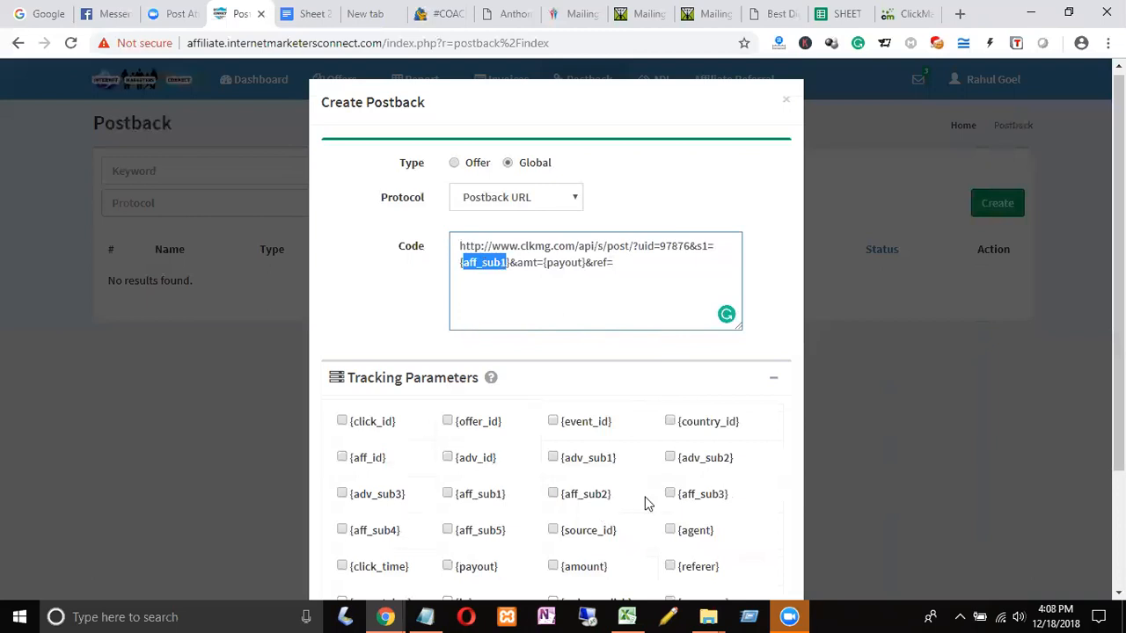
pyautogui.doubleClick(482, 495)
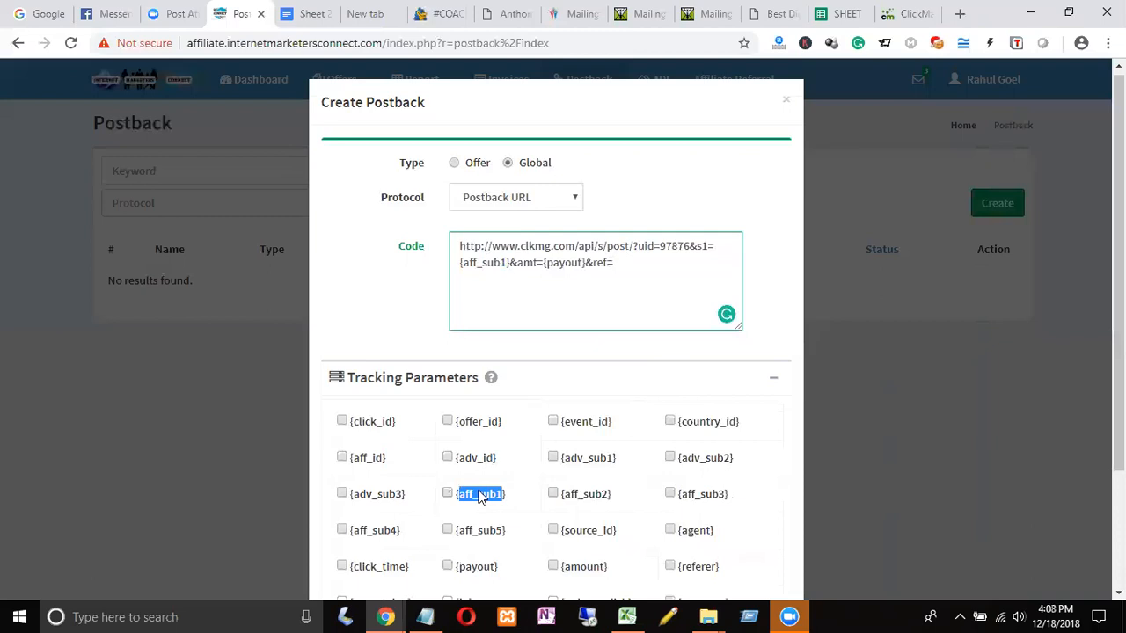
# - Clear the postback code and paste the same customized ClickMagick postback URL back in
pyautogui.click(630, 264)
pyautogui.moveTo(629, 265); pyautogui.dragTo(452, 247)
pyautogui.press('super+c')
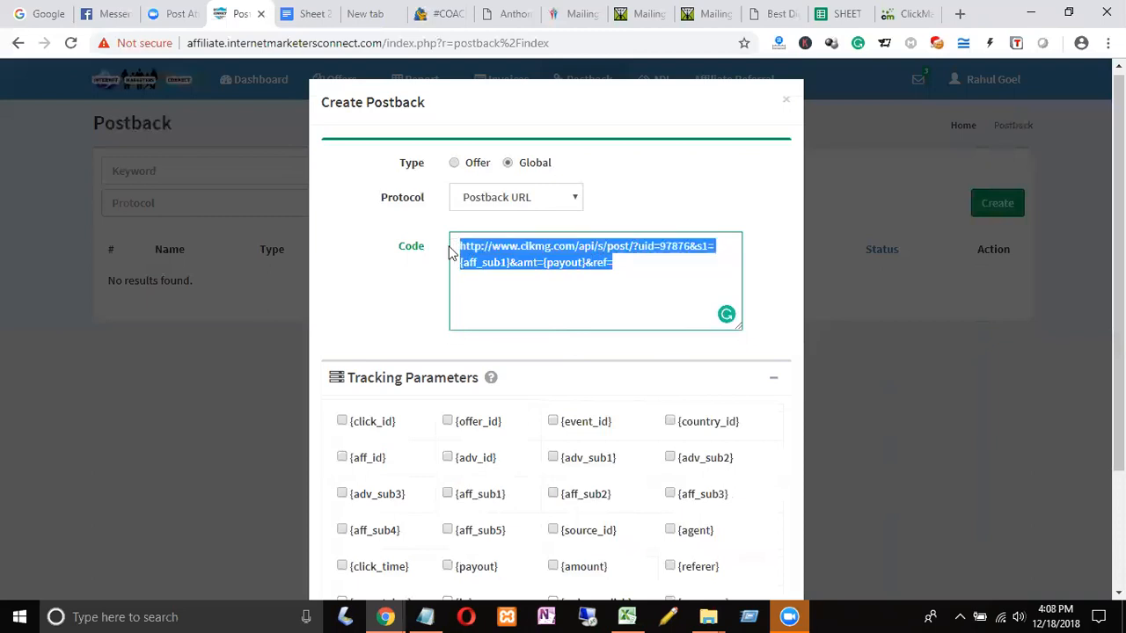
pyautogui.press('BackSpace')
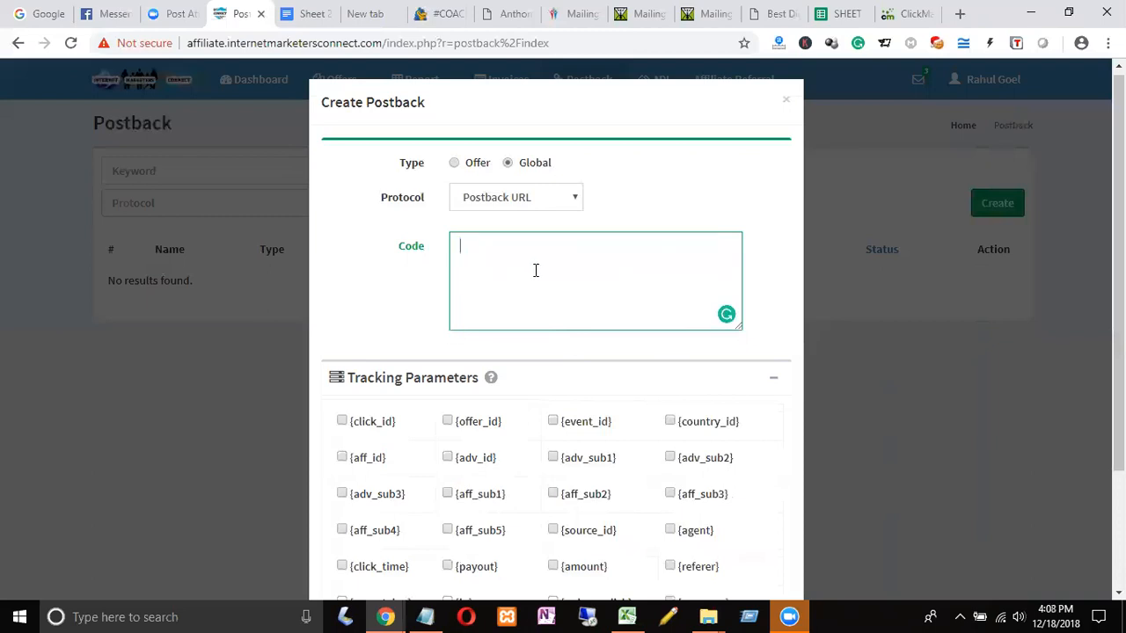
pyautogui.rightClick(537, 274)
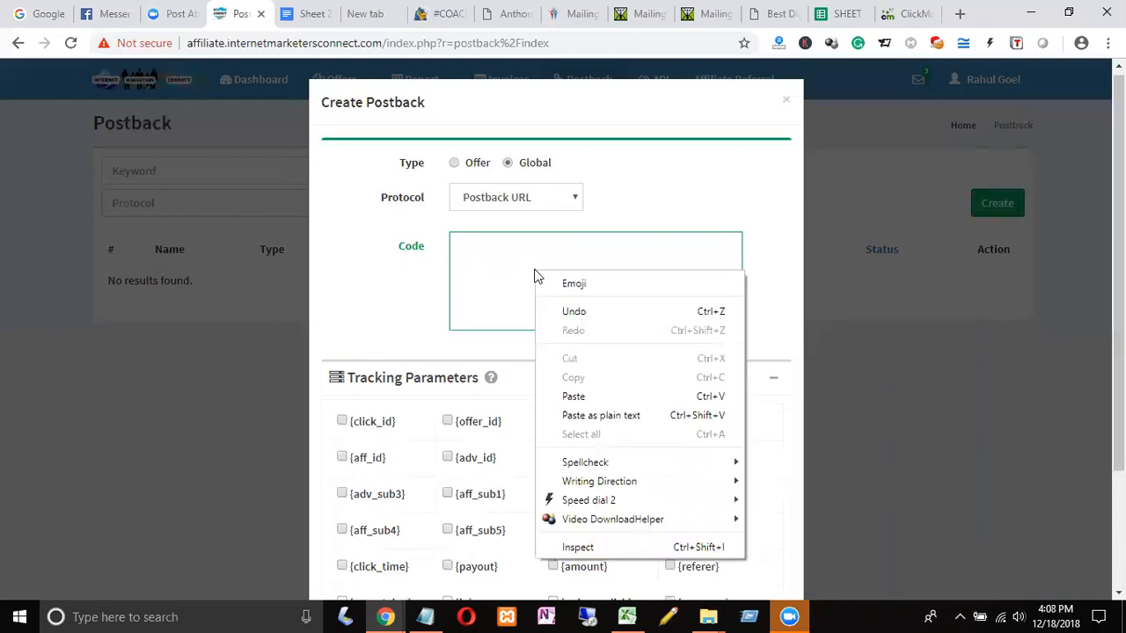
pyautogui.click(590, 397)
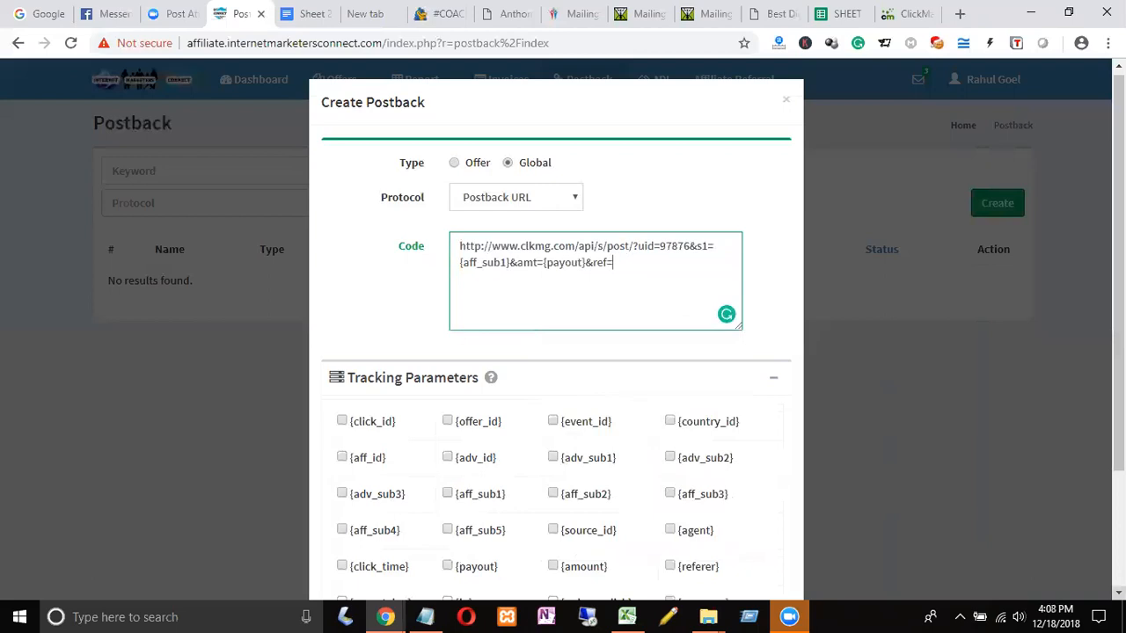
# - Keep Postback URL as the protocol and save the new Global postback
pyautogui.scroll(-3, 1119, 595)
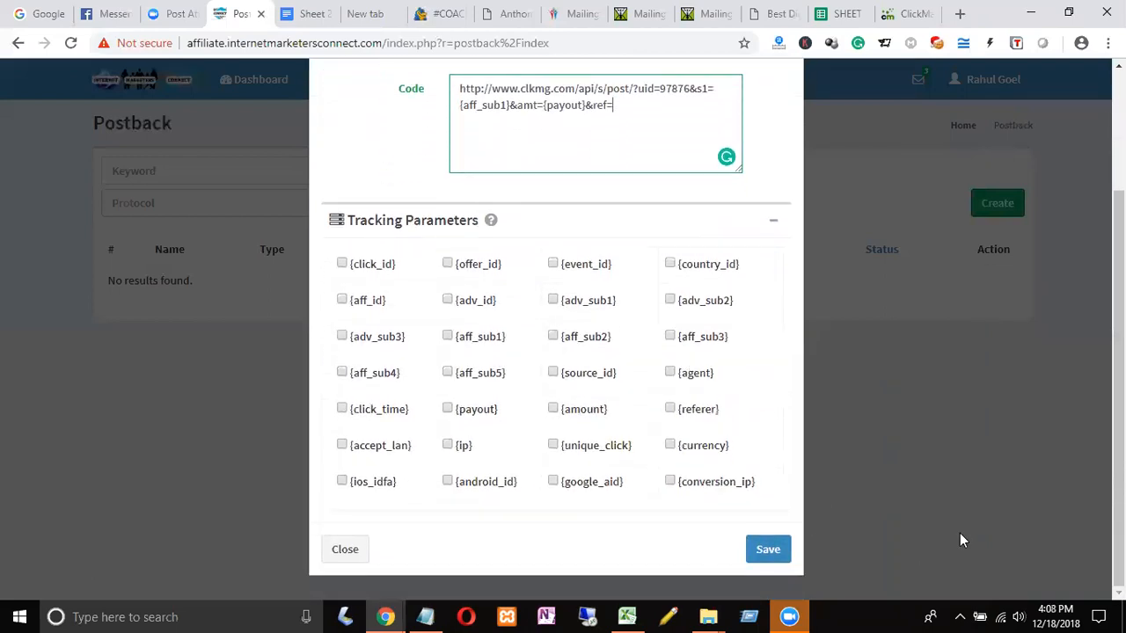
pyautogui.scroll(4, 1119, 66)
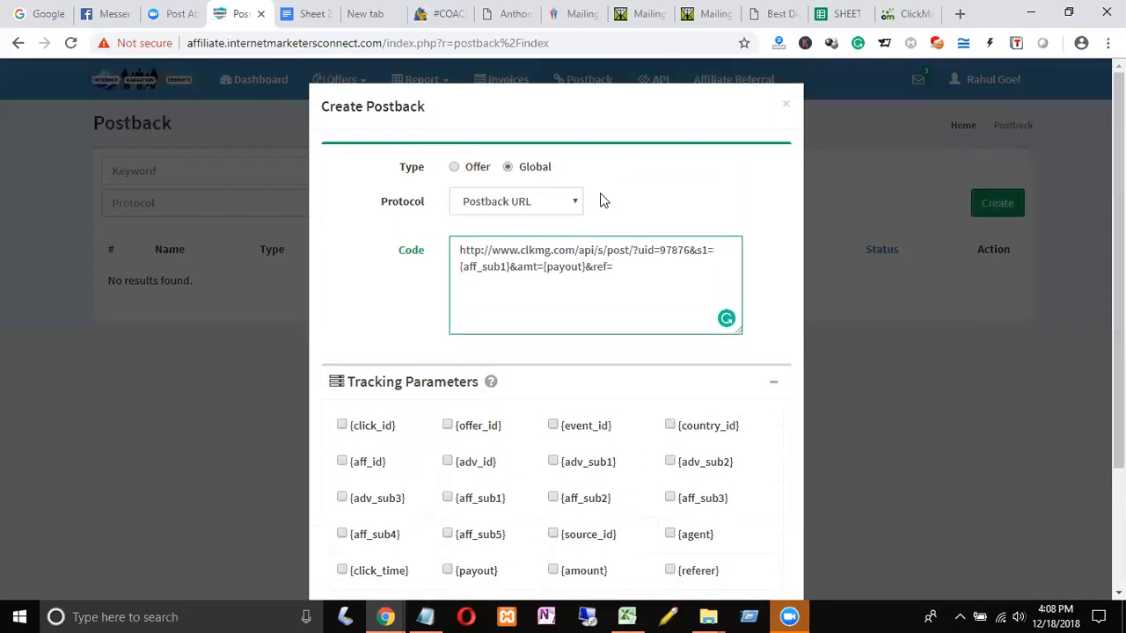
pyautogui.click(564, 207)
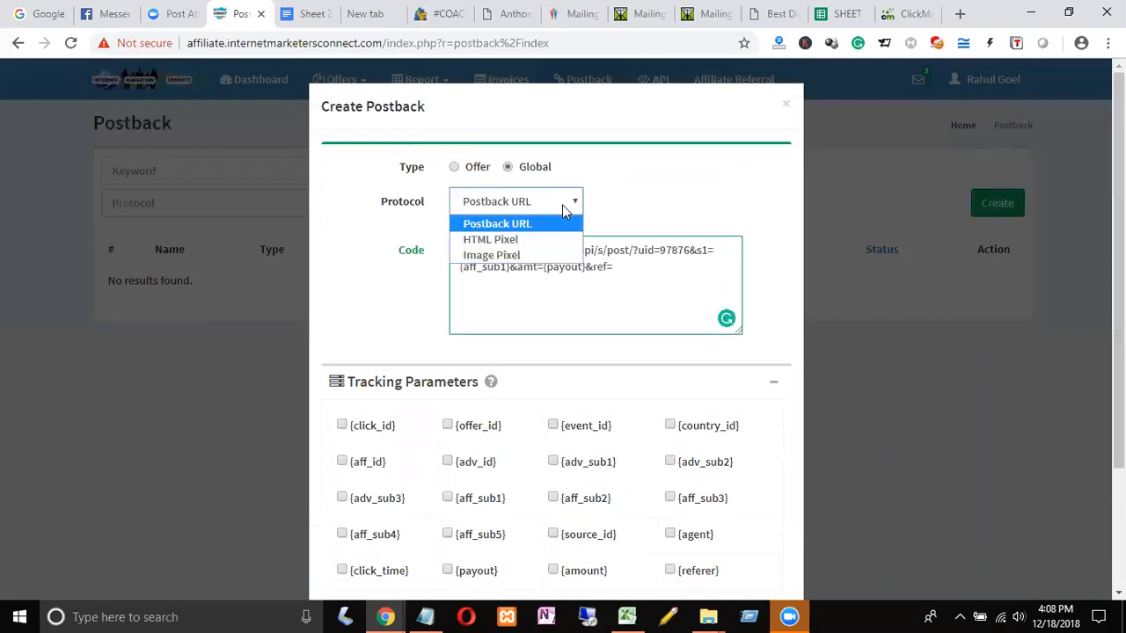
pyautogui.click(531, 227)
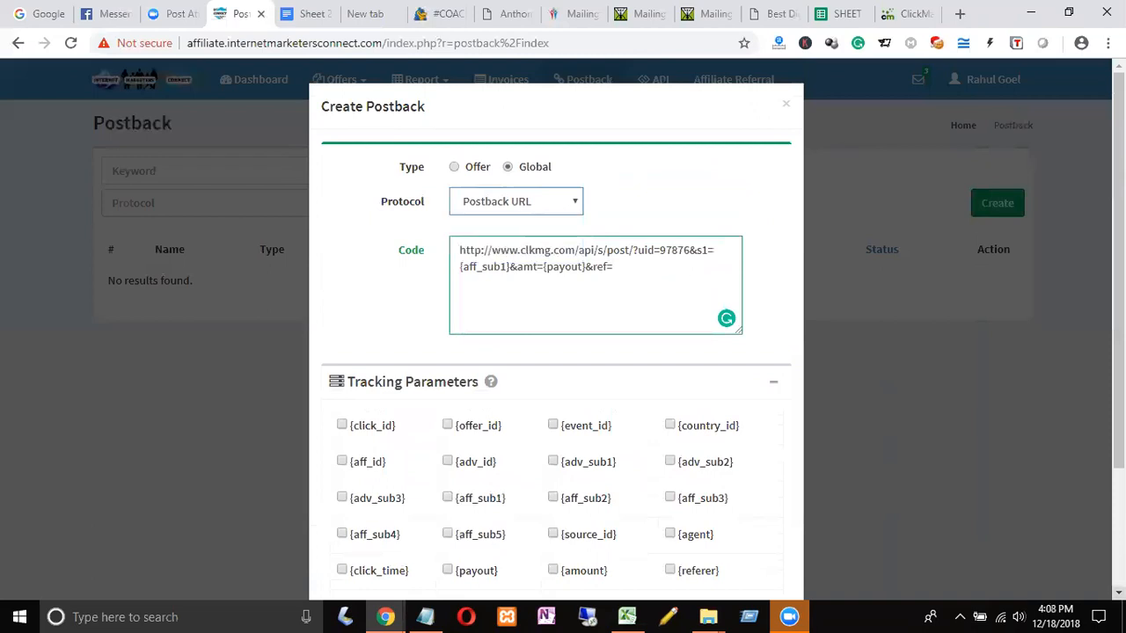
pyautogui.scroll(-3, 563, 352)
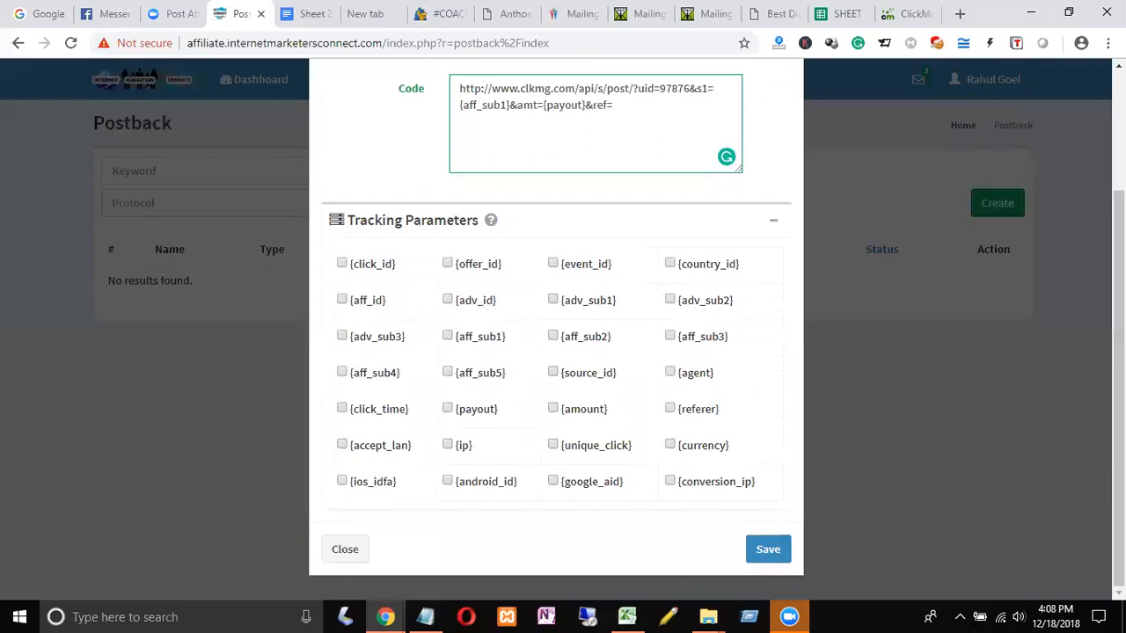
pyautogui.click(760, 552)
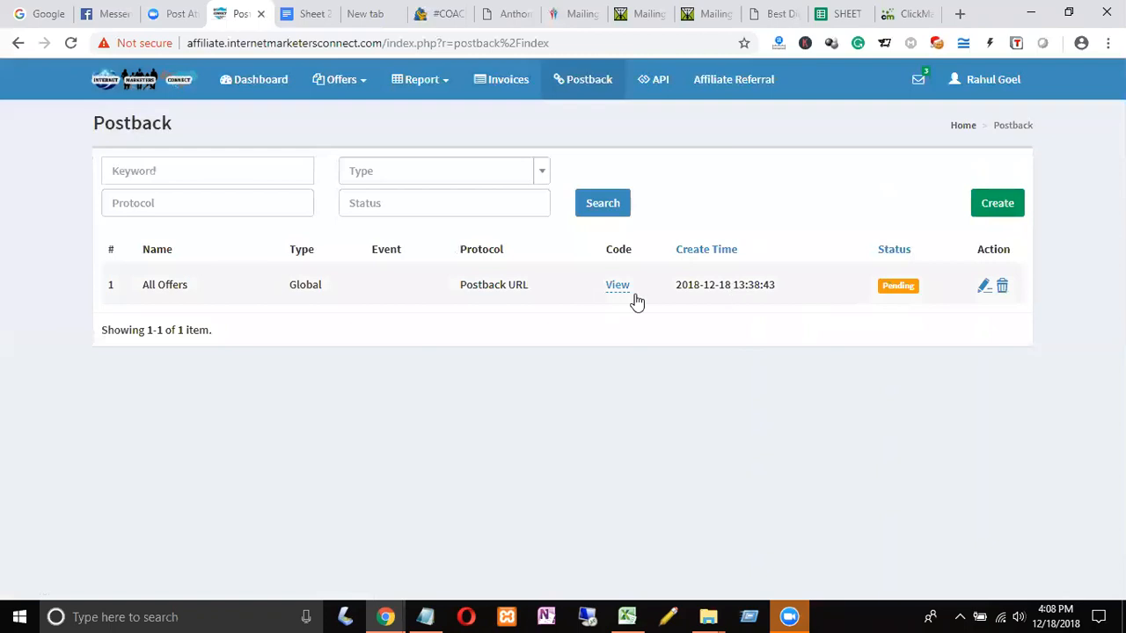
# - Switch to ClickMagick, close the FAQ article and copy the BingInboxInnerCircle tracking link from the tracking links page
pyautogui.click(906, 18)
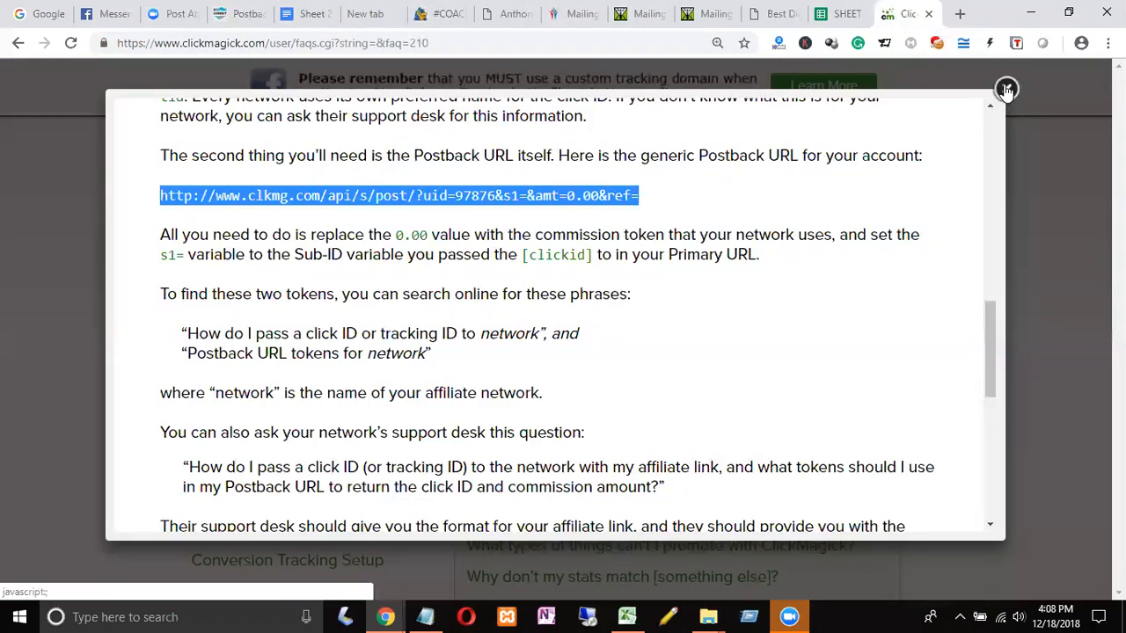
pyautogui.click(1005, 90)
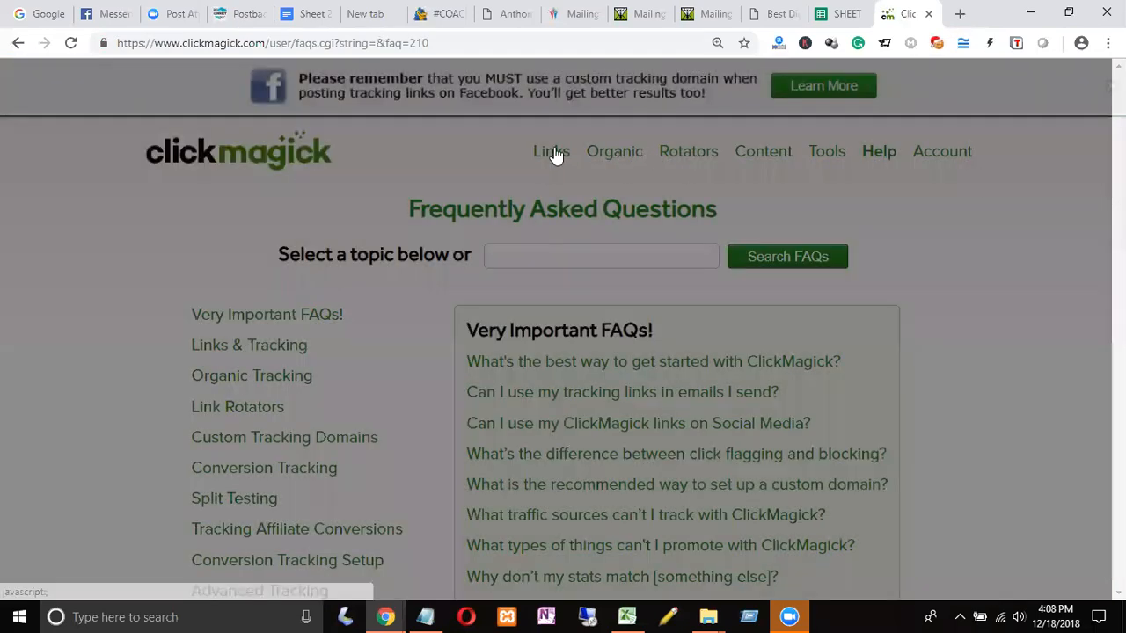
pyautogui.click(554, 154)
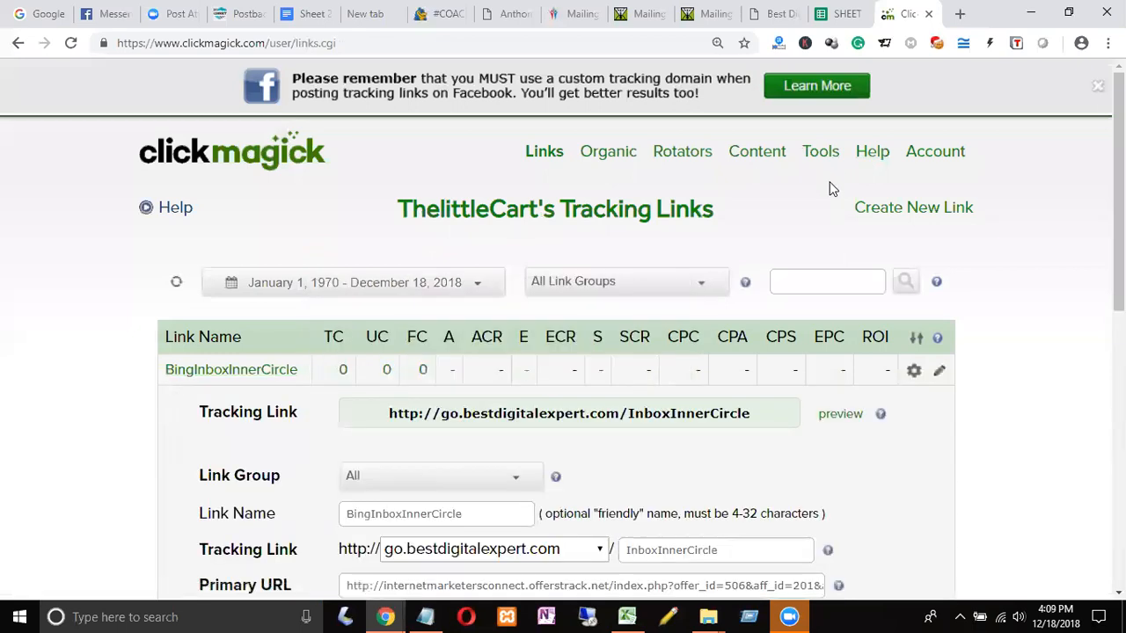
pyautogui.scroll(-2, 831, 189)
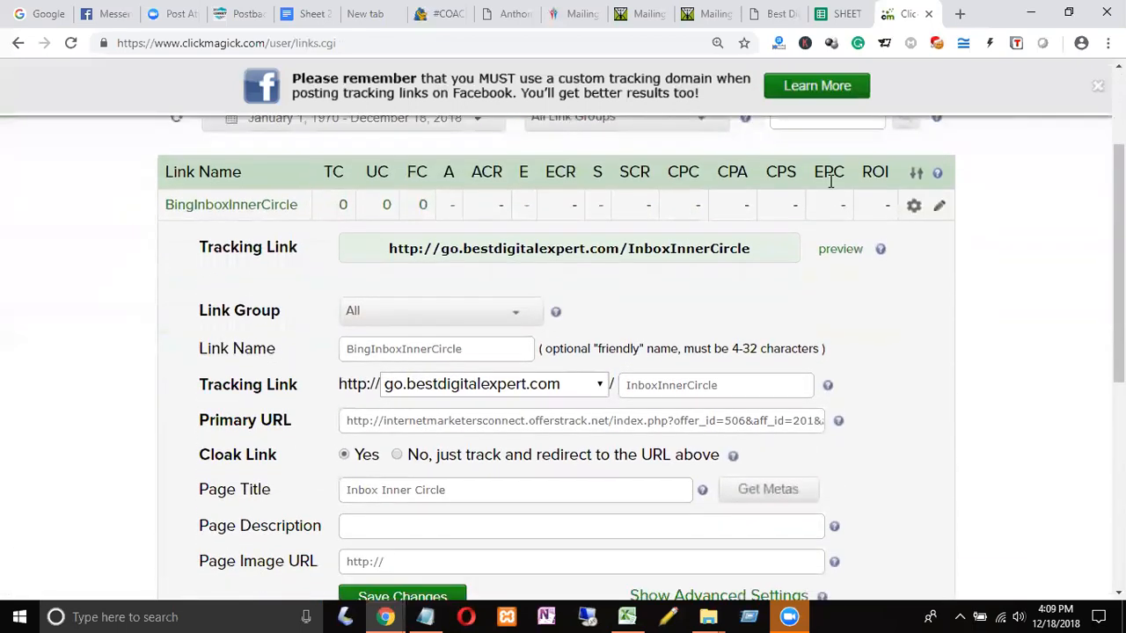
pyautogui.scroll(-1, 832, 185)
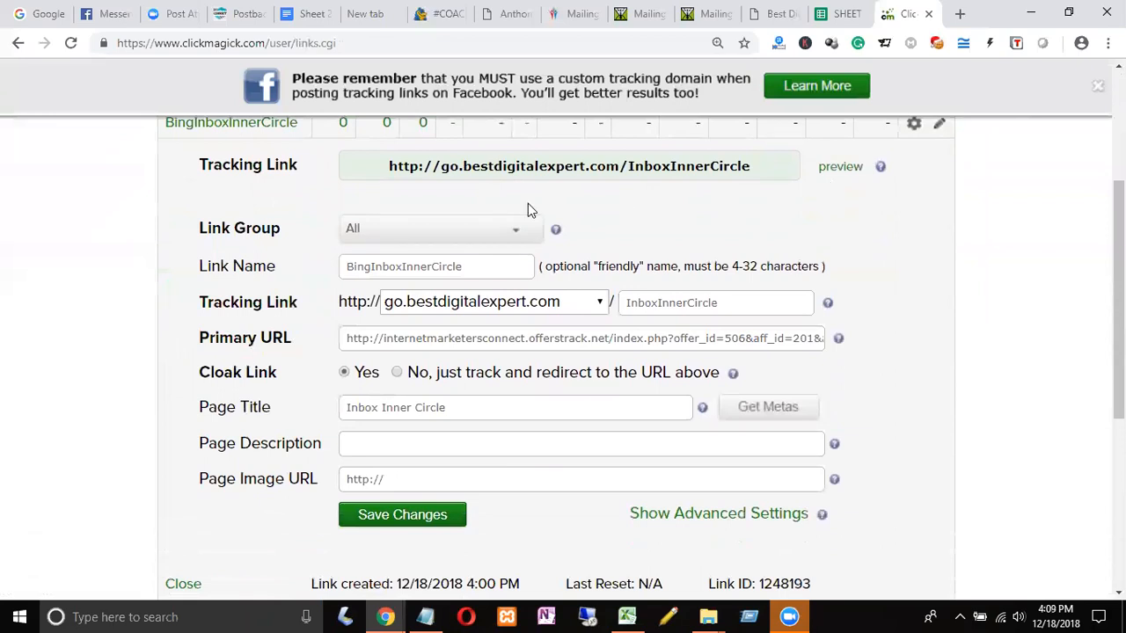
pyautogui.click(583, 168)
pyautogui.hotkey('ctrl', 'c')
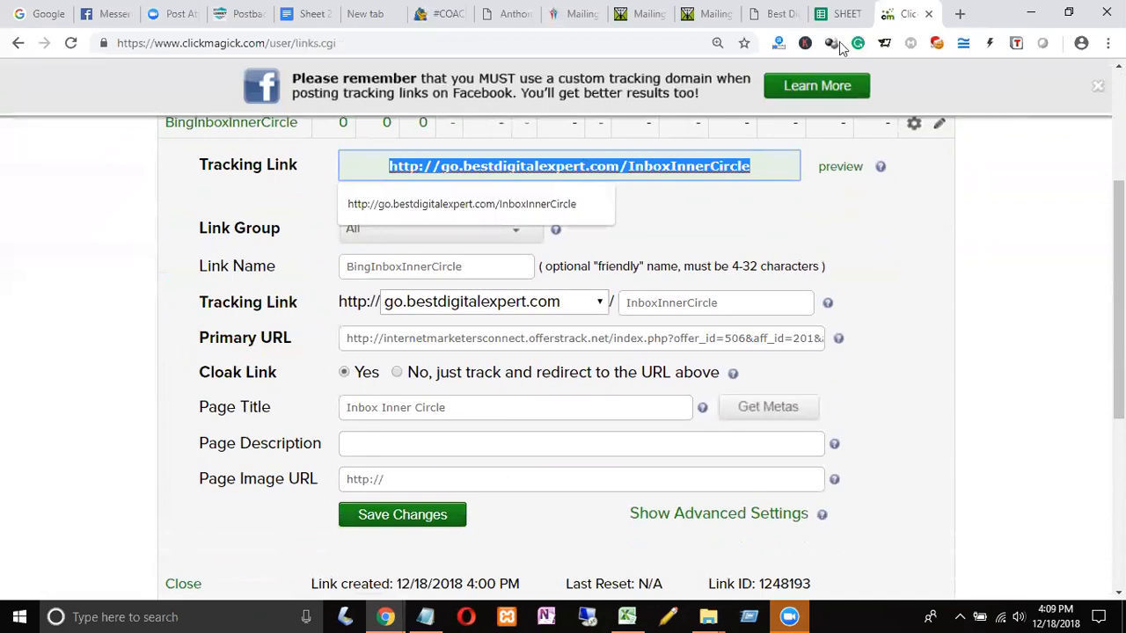
# - Switch to the daily progress sheet document and paste the tracking link on a new line below the customized postback URL
pyautogui.click(303, 18)
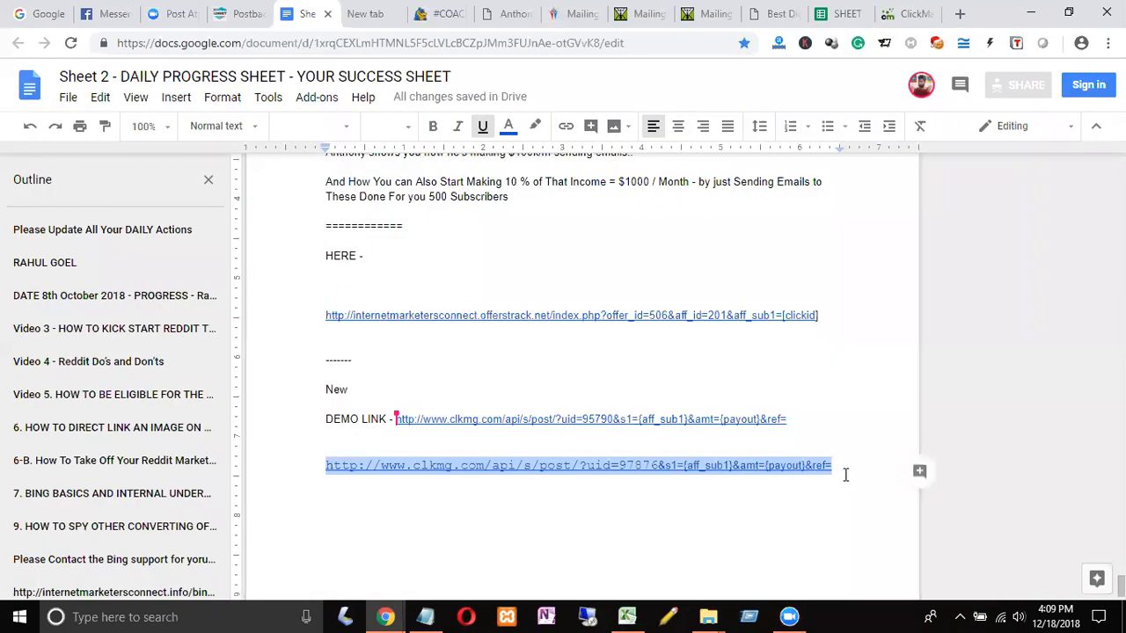
pyautogui.click(848, 476)
pyautogui.press('Return')
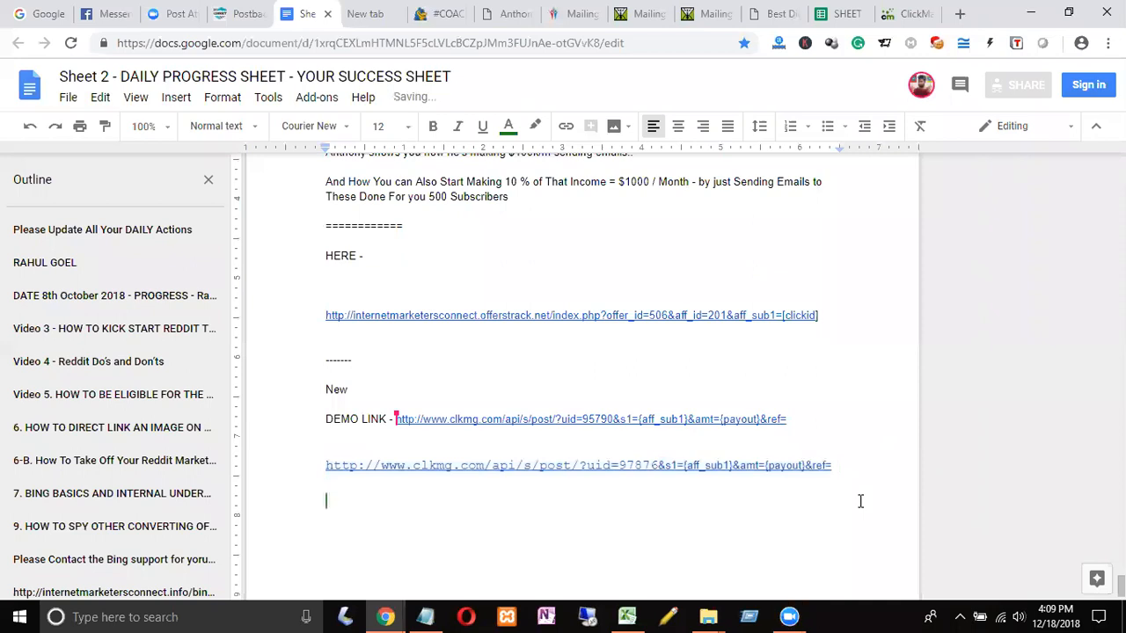
pyautogui.hotkey('ctrl', 'v')
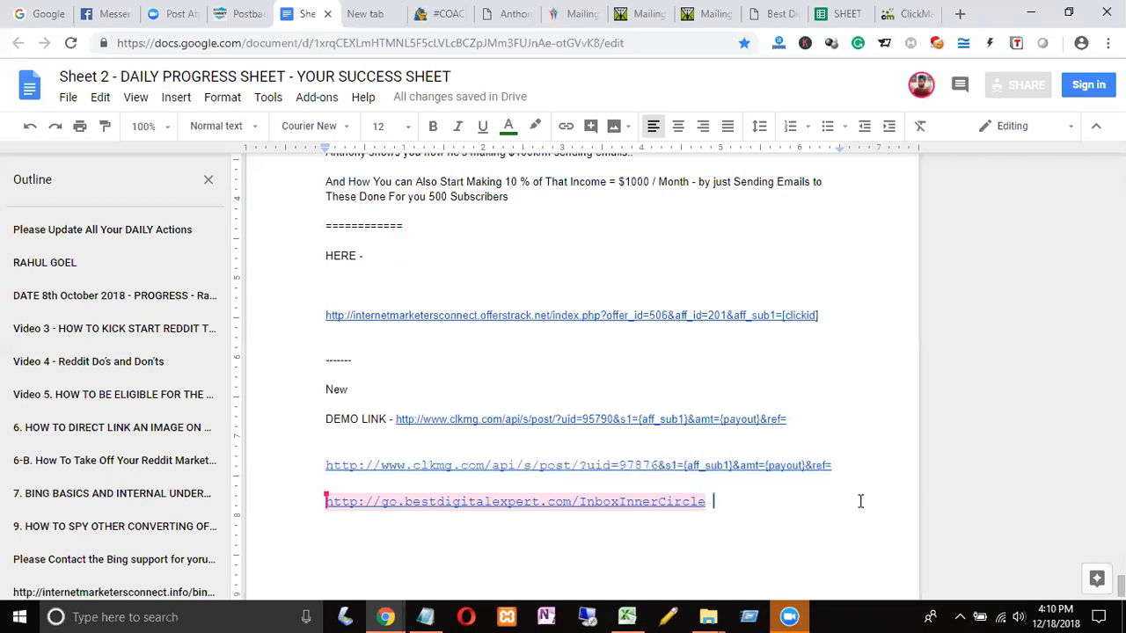
# - Return to the ClickMagick tracking links and reload the page to check the BingInboxInnerCircle statistics
pyautogui.click(908, 16)
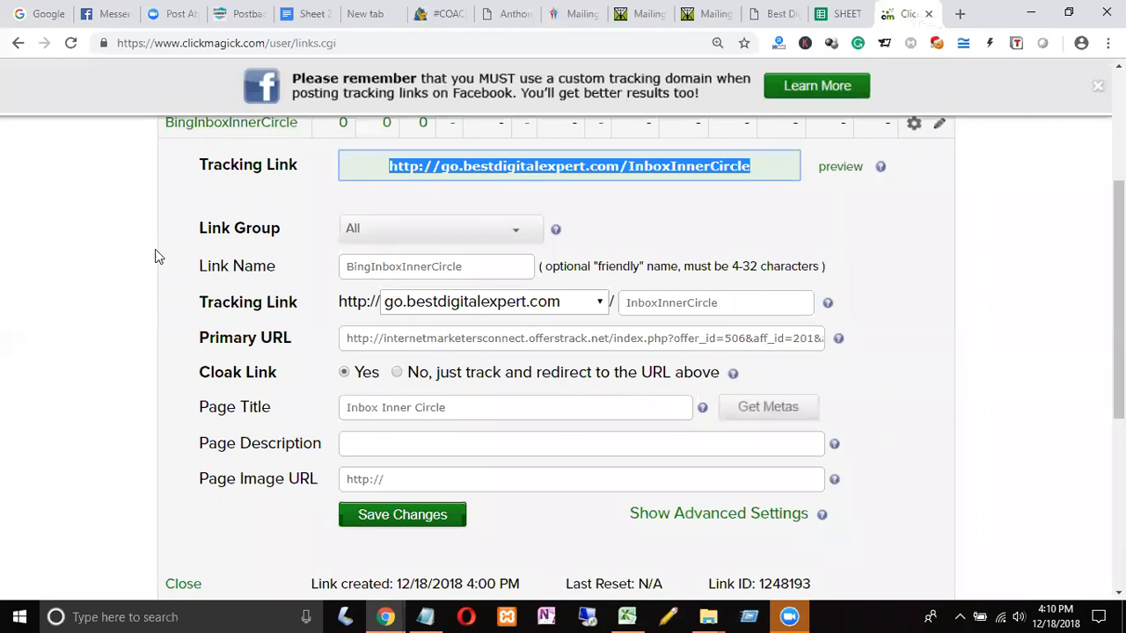
pyautogui.click(67, 46)
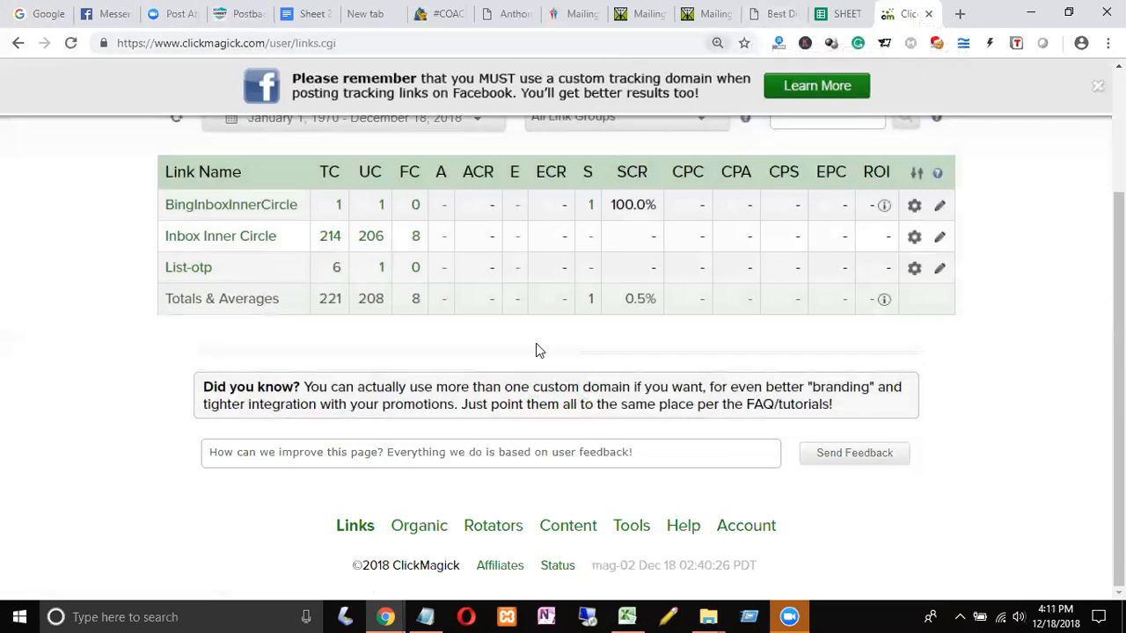
# - Switch to the Bing Ads campaign, start creating an ad for Ad #1 and show Title part 1's dynamic text options
pyautogui.moveTo(385, 616)
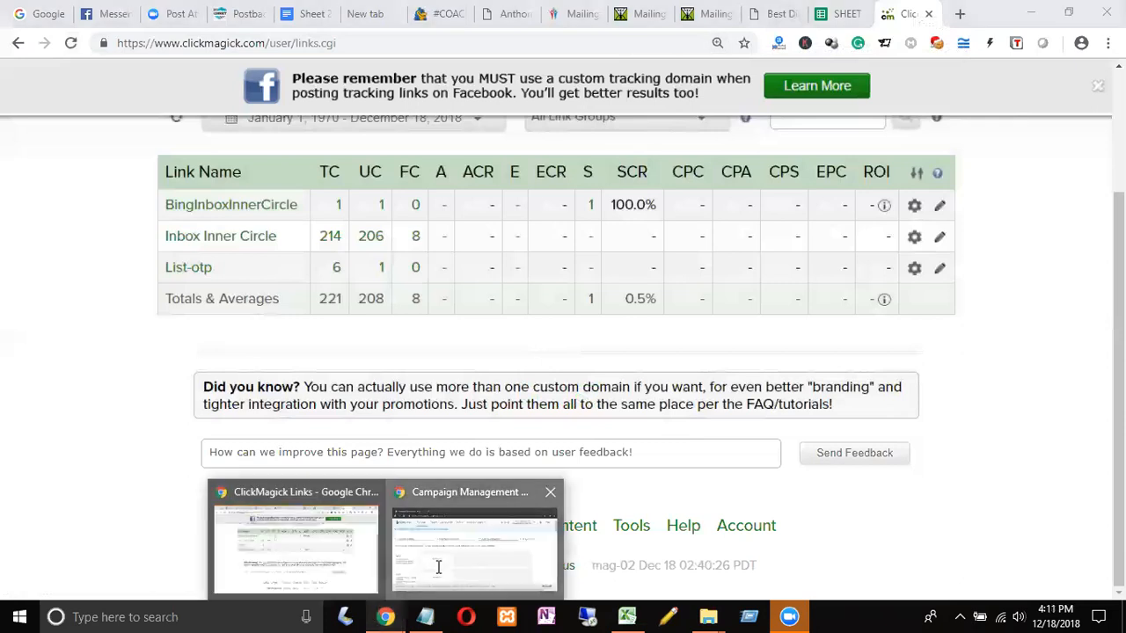
pyautogui.click(440, 570)
pyautogui.scroll(-1, 625, 410)
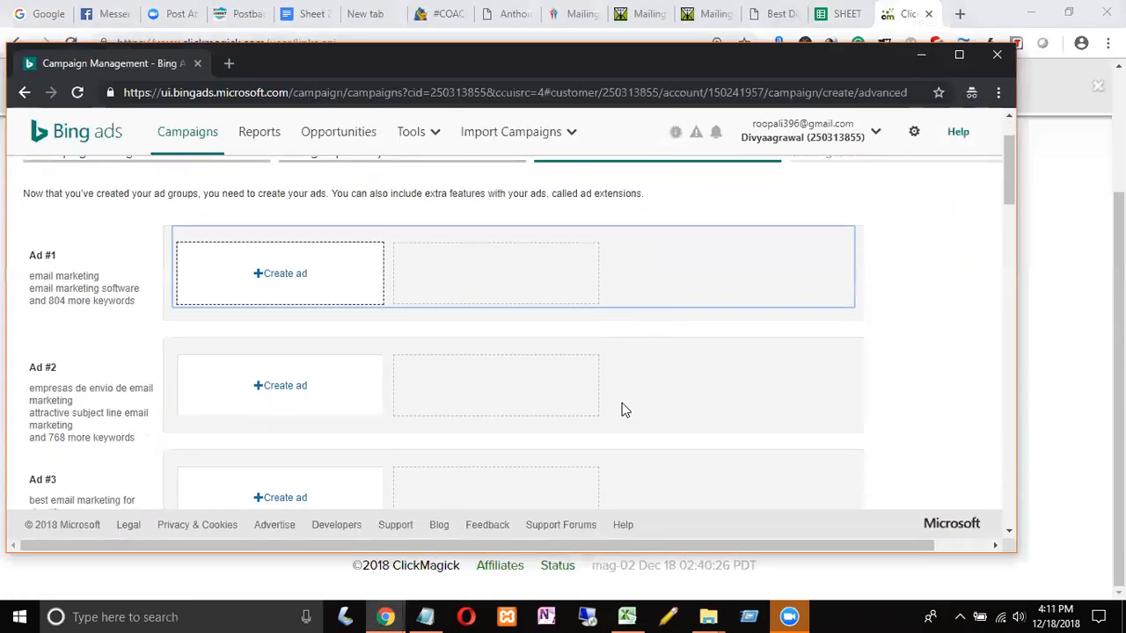
pyautogui.scroll(1, 624, 410)
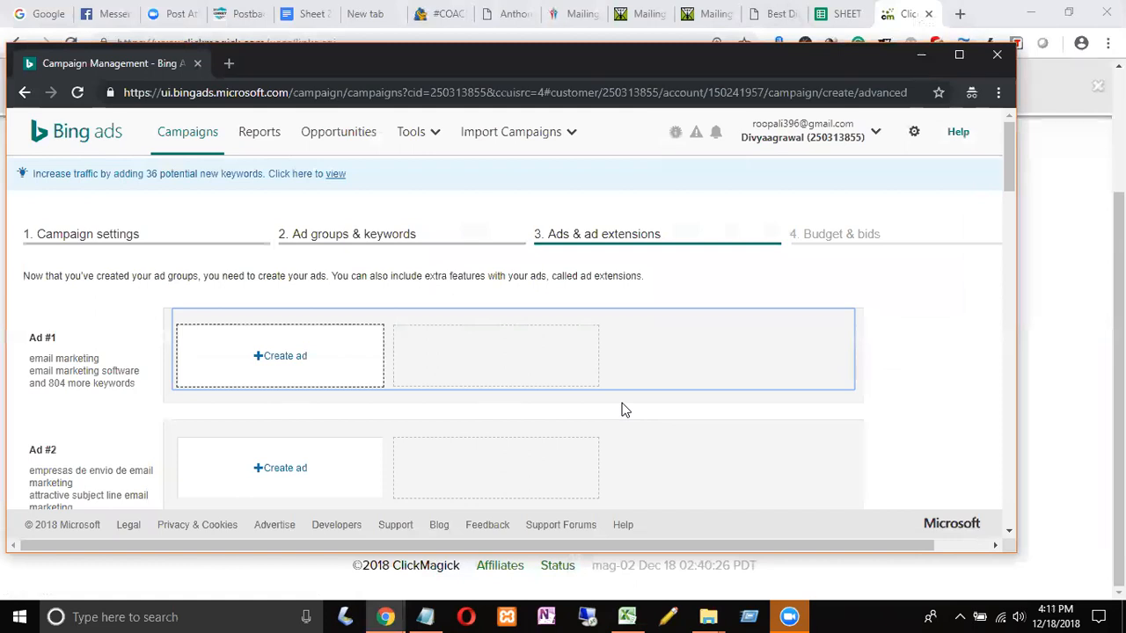
pyautogui.click(274, 356)
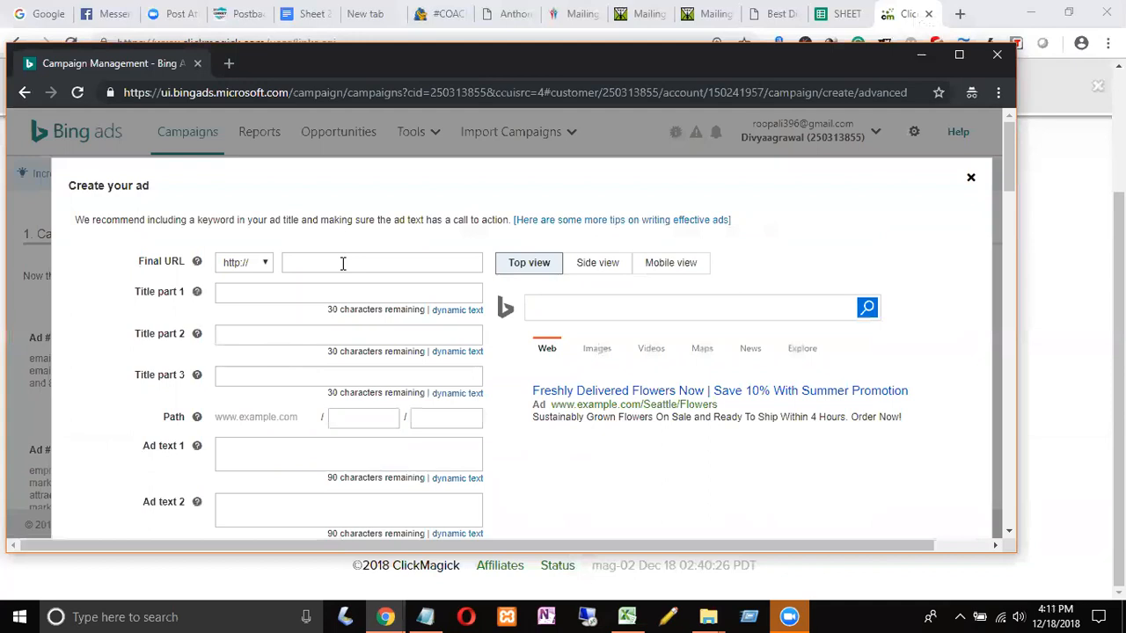
pyautogui.click(449, 313)
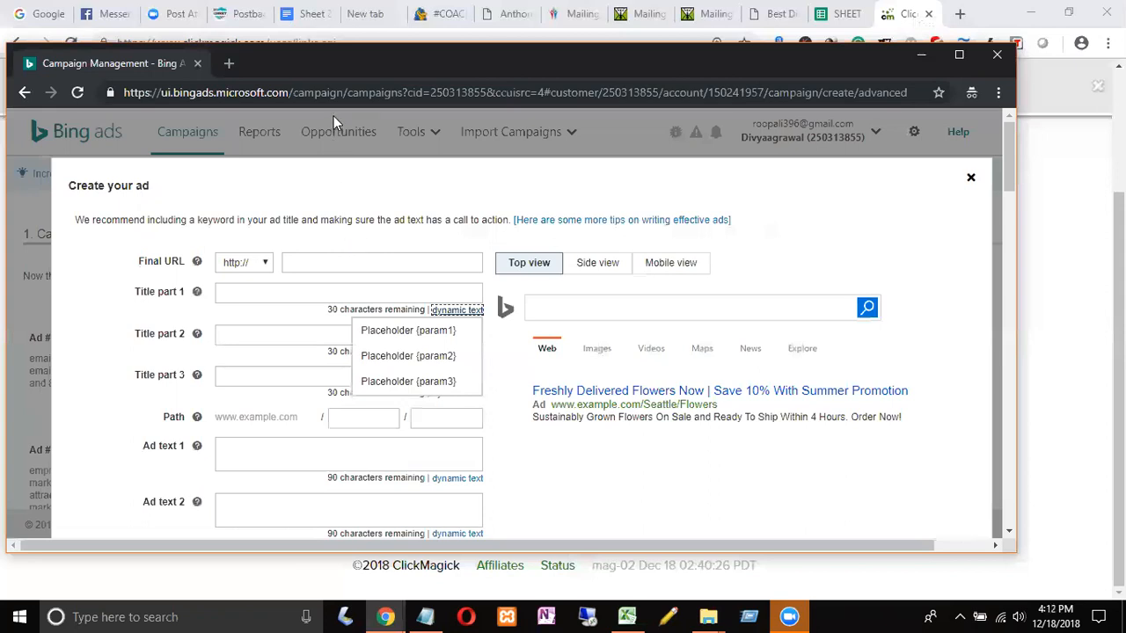
# - Switch to the daily progress sheet document and review the InboxInnerCircle tracking link that carries the keyword and AdId parameters
pyautogui.click(309, 21)
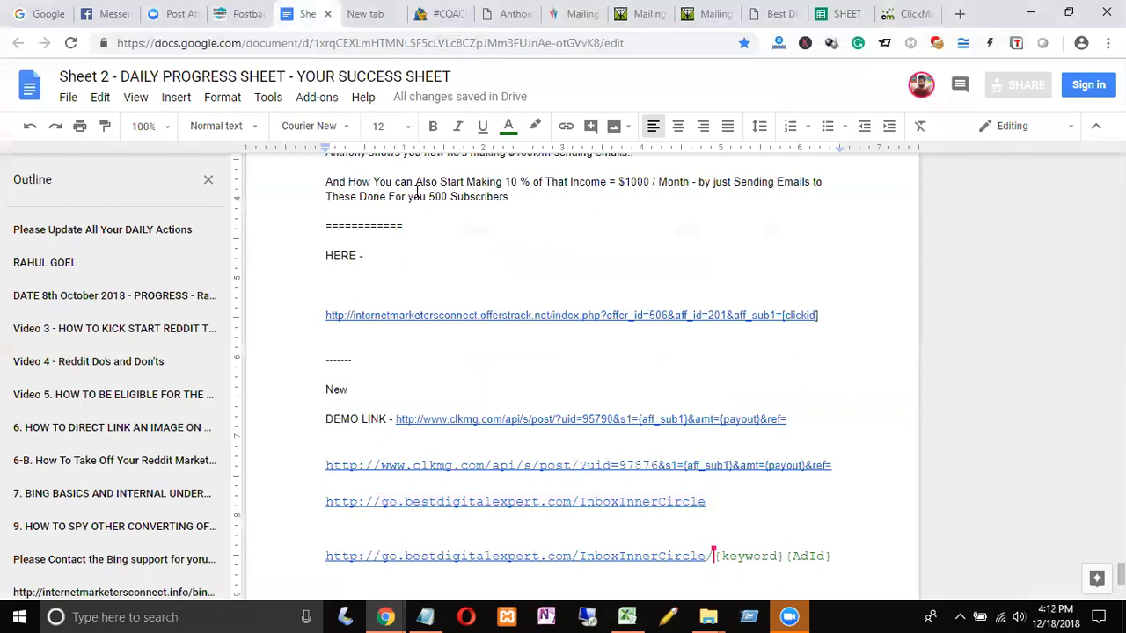
pyautogui.scroll(-1, 417, 191)
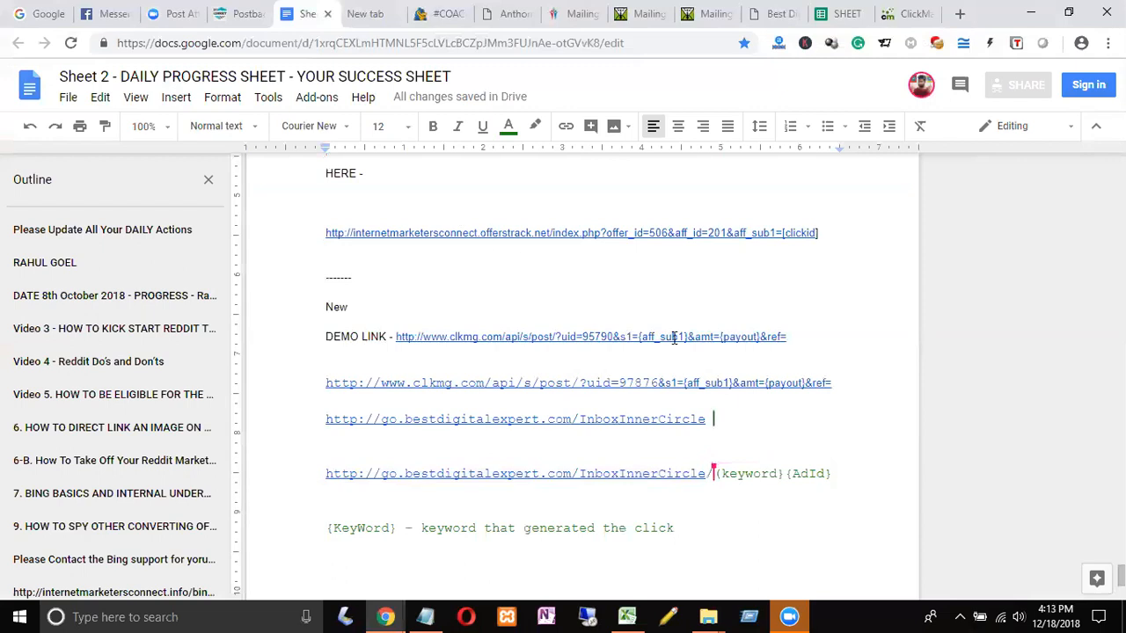
pyautogui.moveTo(833, 472); pyautogui.dragTo(326, 473)
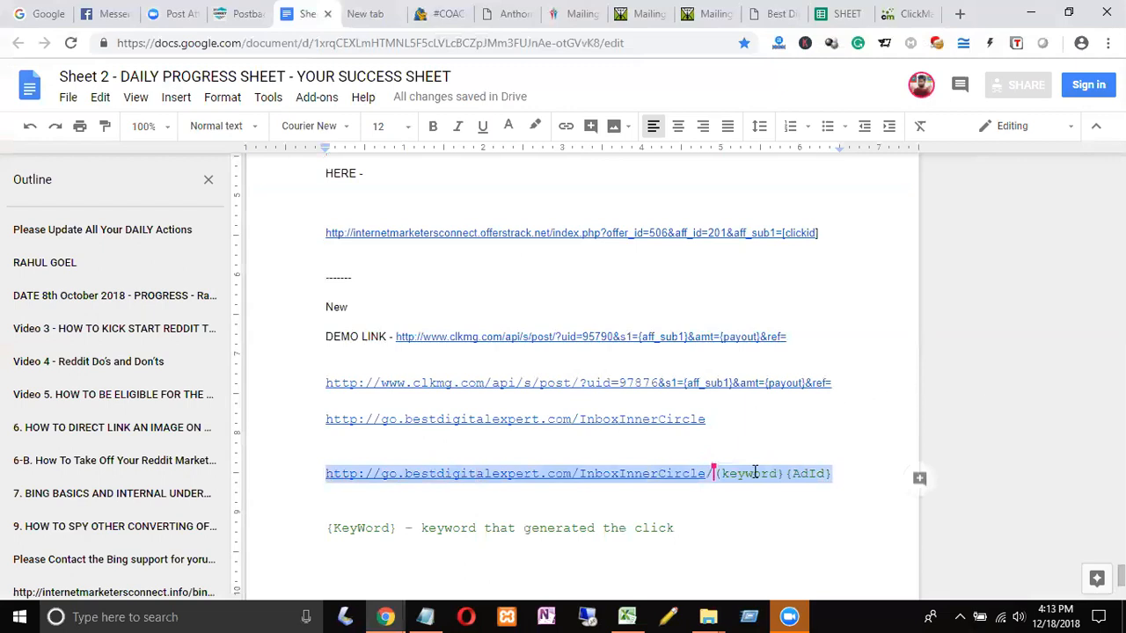
pyautogui.click(889, 22)
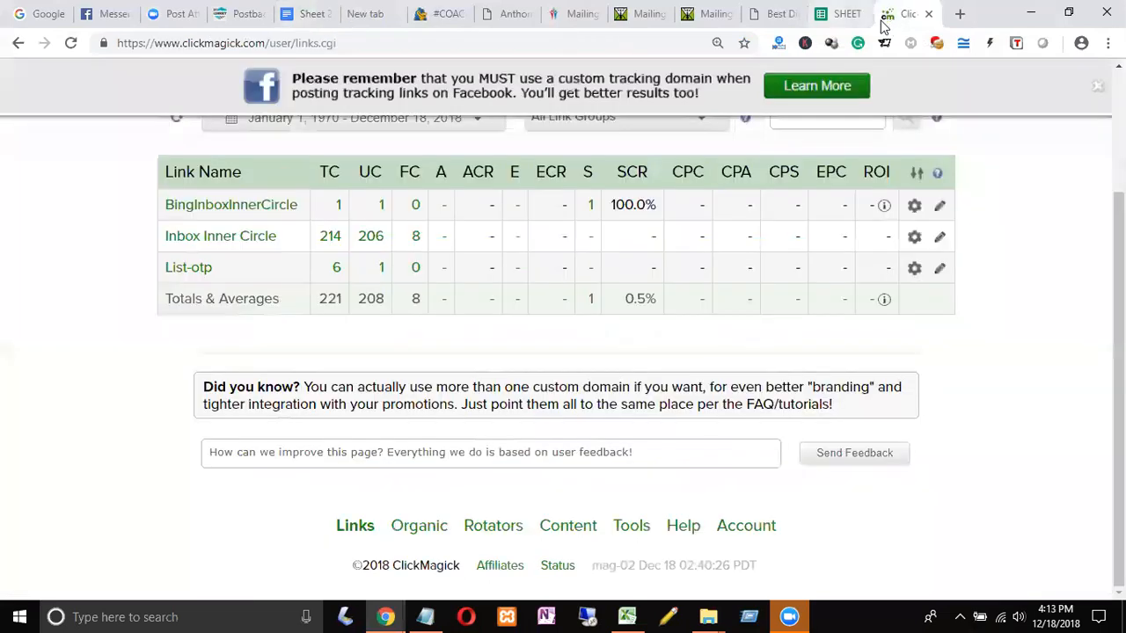
pyautogui.click(883, 25)
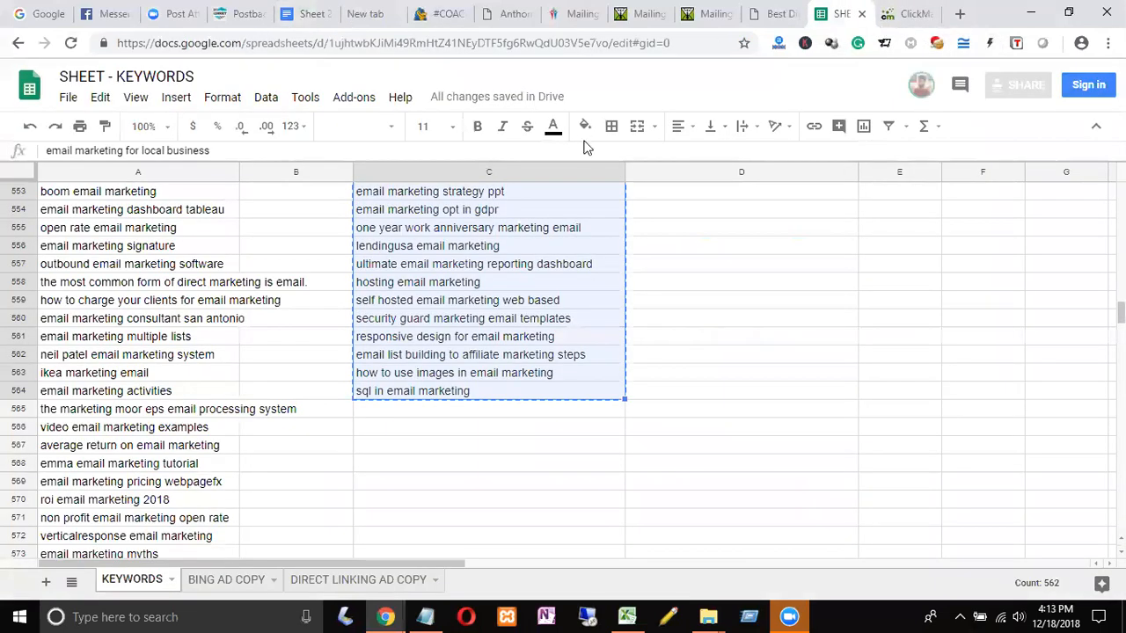
pyautogui.click(304, 12)
pyautogui.click(771, 506)
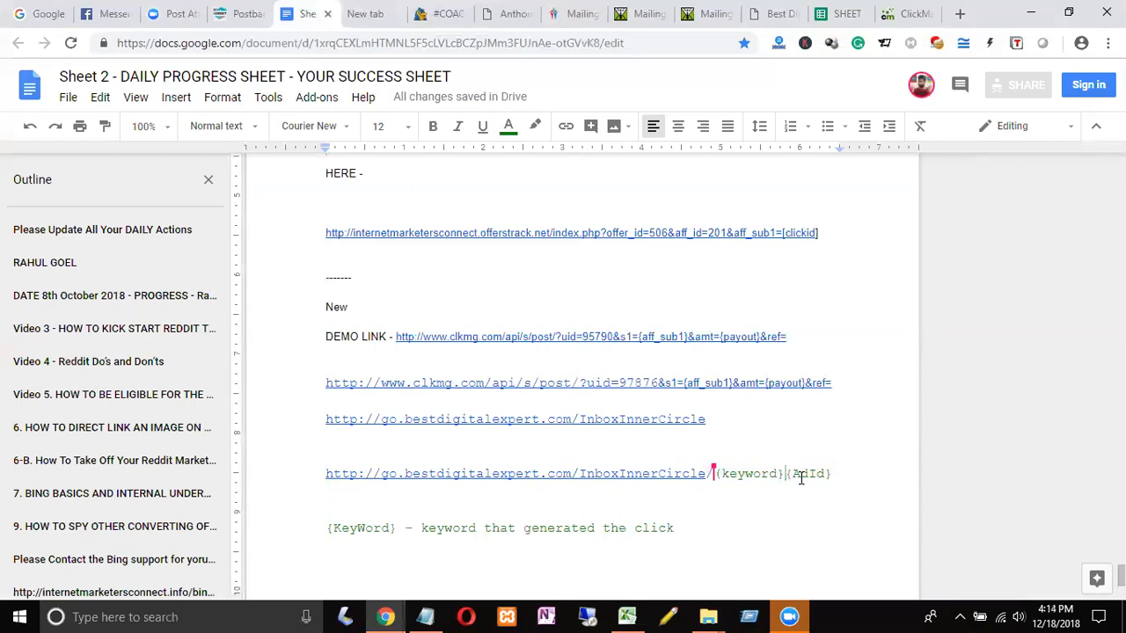
# - Copy the tracking link with the keyword and AdId parameters into a new Notepad file, and copy it from there as plain text
pyautogui.moveTo(847, 473); pyautogui.dragTo(320, 473)
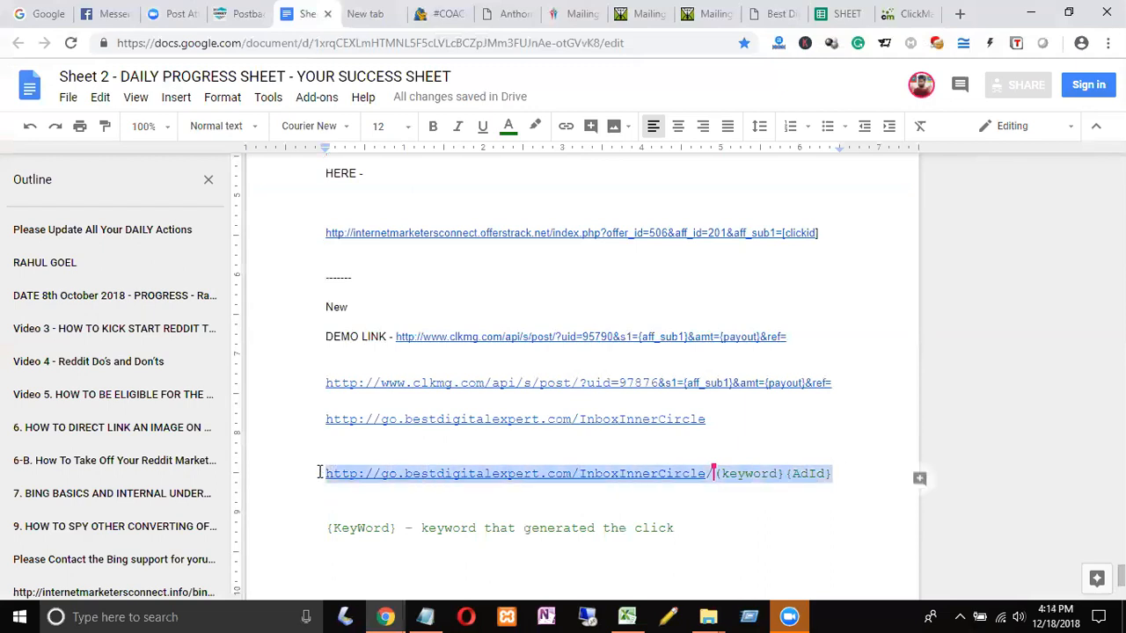
pyautogui.click(428, 616)
pyautogui.rightClick(431, 616)
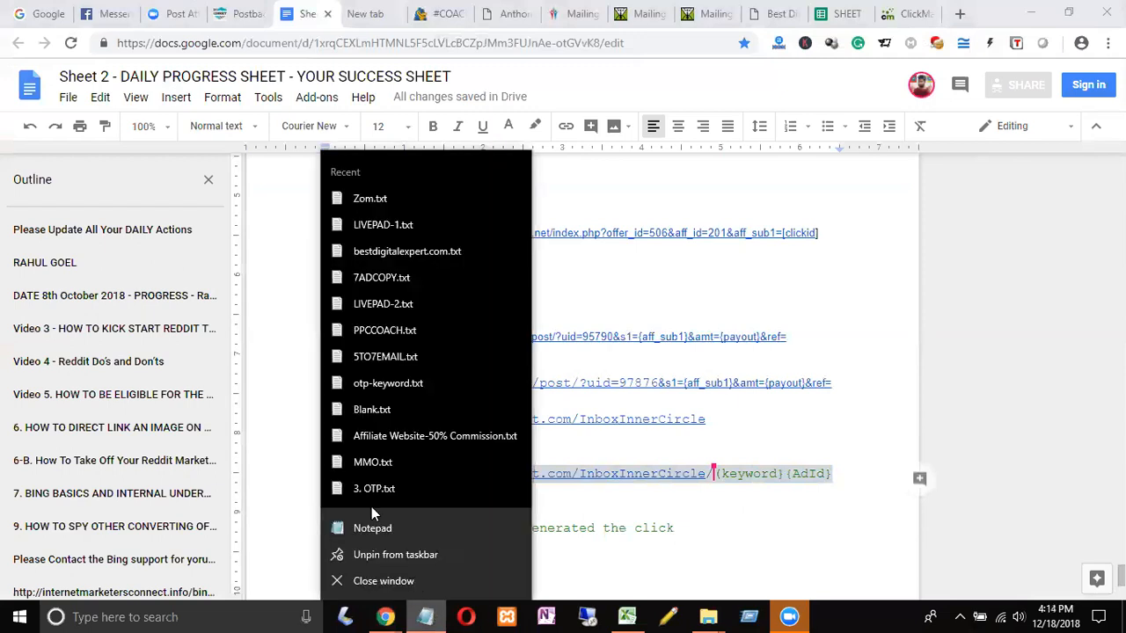
pyautogui.click(373, 519)
pyautogui.write('http://go.bestdigitalexpert.com/InboxInnerCircle/(keyword}{AdId}')
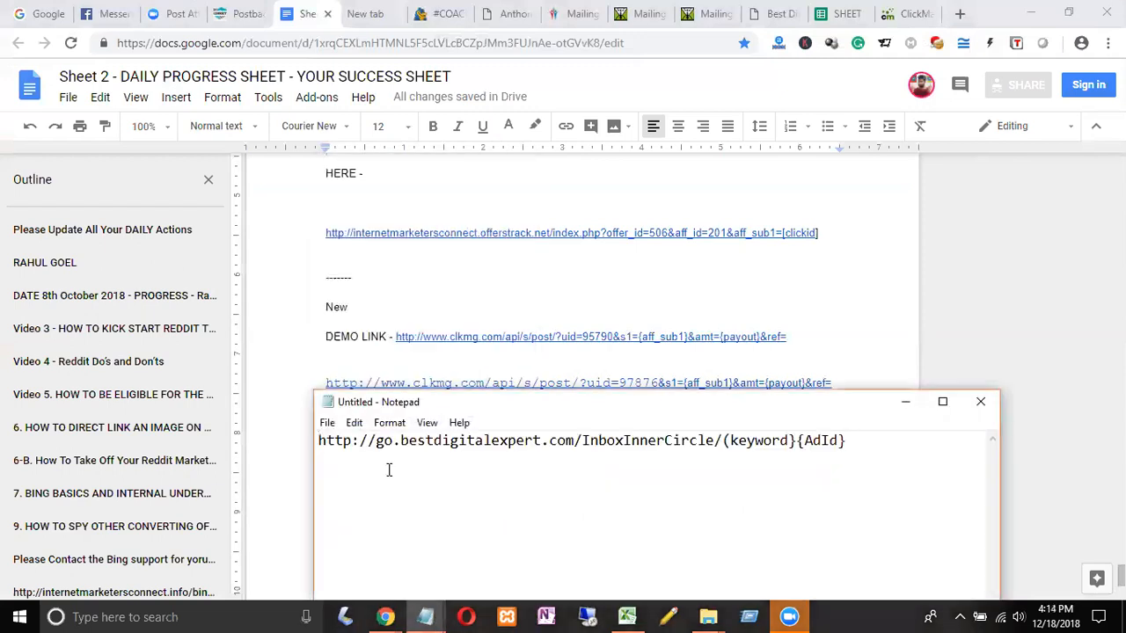
pyautogui.click(724, 439)
pyautogui.moveTo(846, 440); pyautogui.dragTo(313, 440)
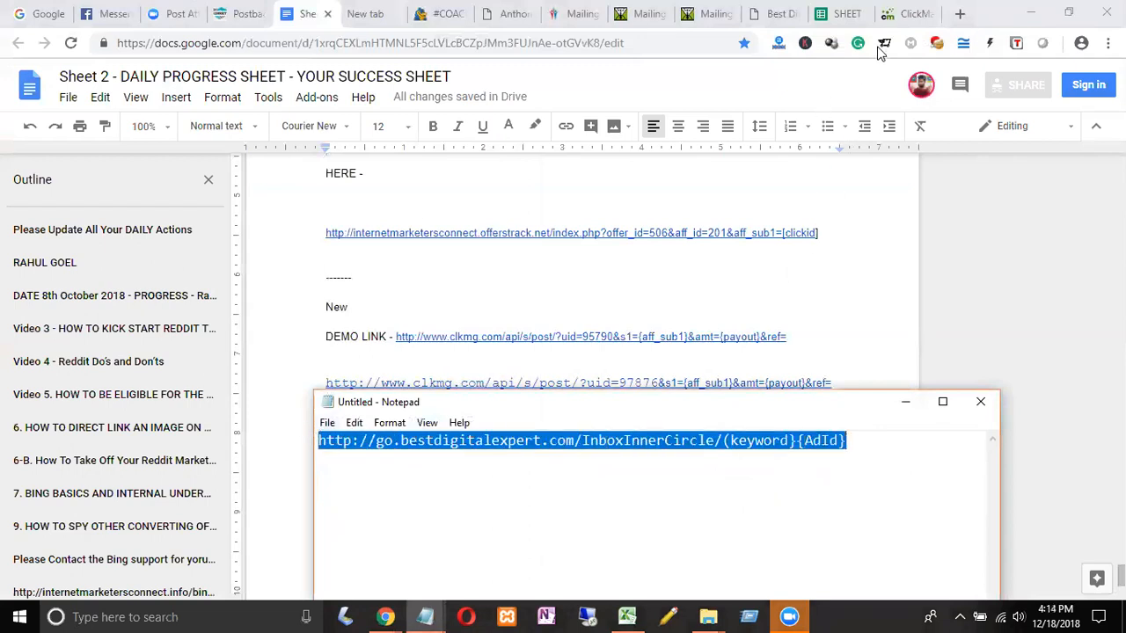
# - Switch to the Bing Ads ad form and paste the go.bestdigitalexpert.com/InboxInnerCircle link with its keyword and AdId parameters as the Final URL
pyautogui.click(899, 20)
pyautogui.click(900, 16)
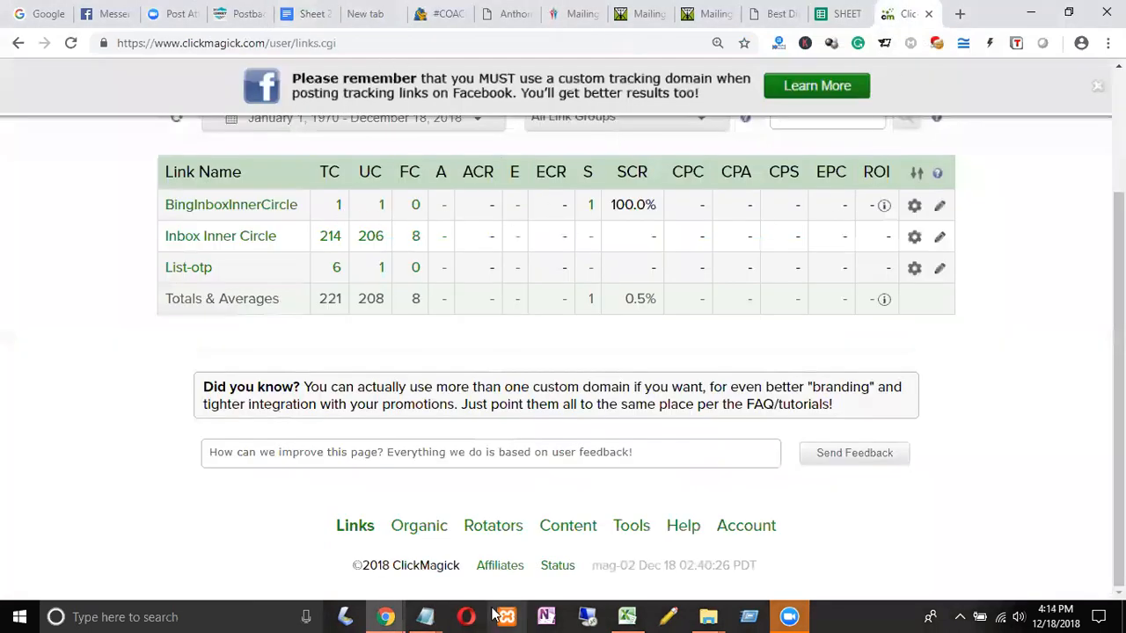
pyautogui.moveTo(385, 616)
pyautogui.click(431, 581)
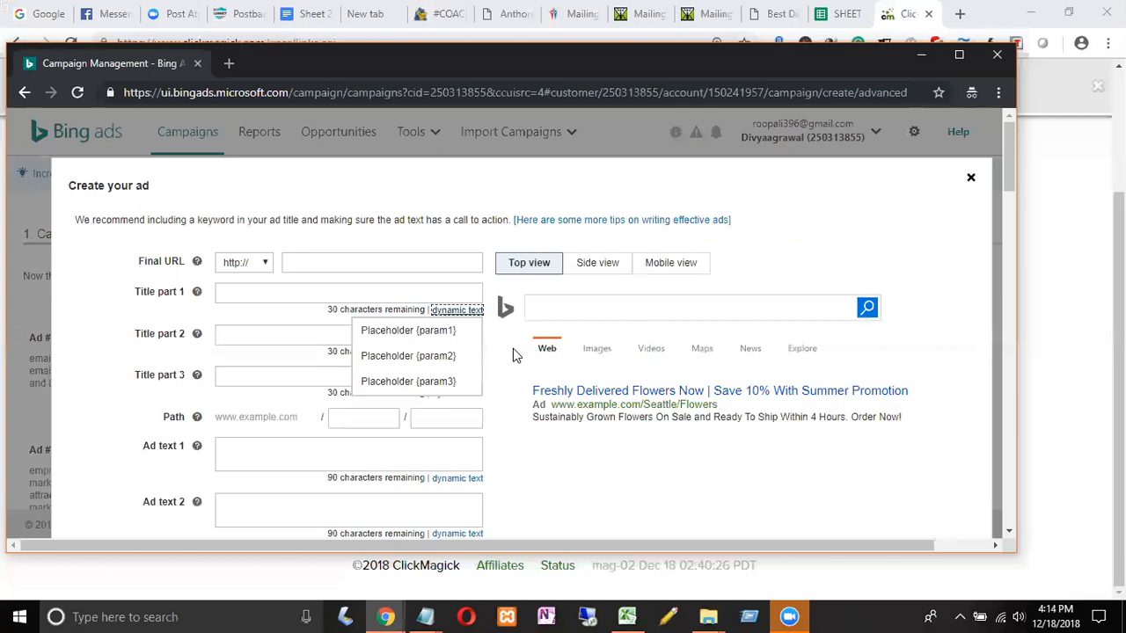
pyautogui.click(300, 262)
pyautogui.hotkey('ctrl', 'v')
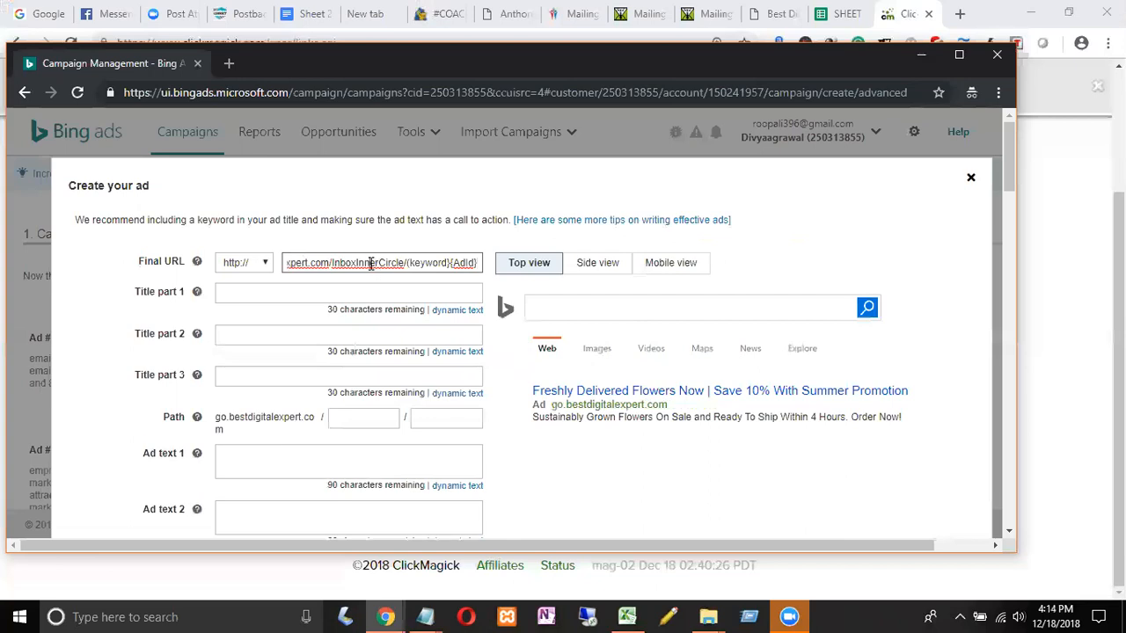
pyautogui.moveTo(370, 263); pyautogui.dragTo(290, 264)
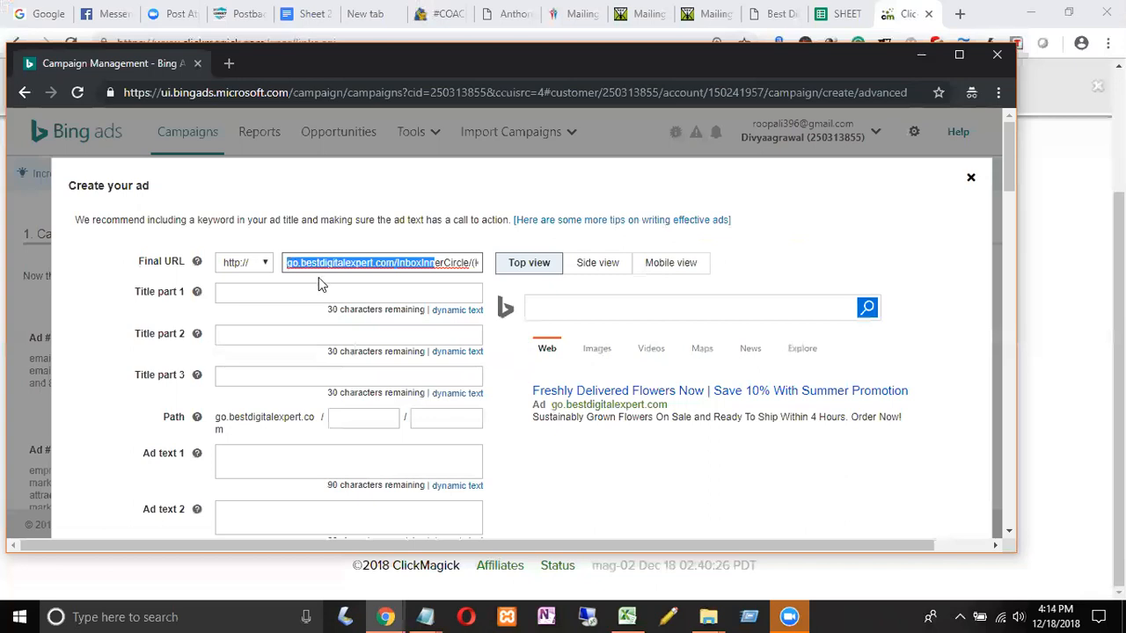
# - Ready Title part 1 for input, switch to the SHEET - KEYWORDS spreadsheet and find ad copy 12 on the DIRECT LINKING AD COPY sheet
pyautogui.click(307, 291)
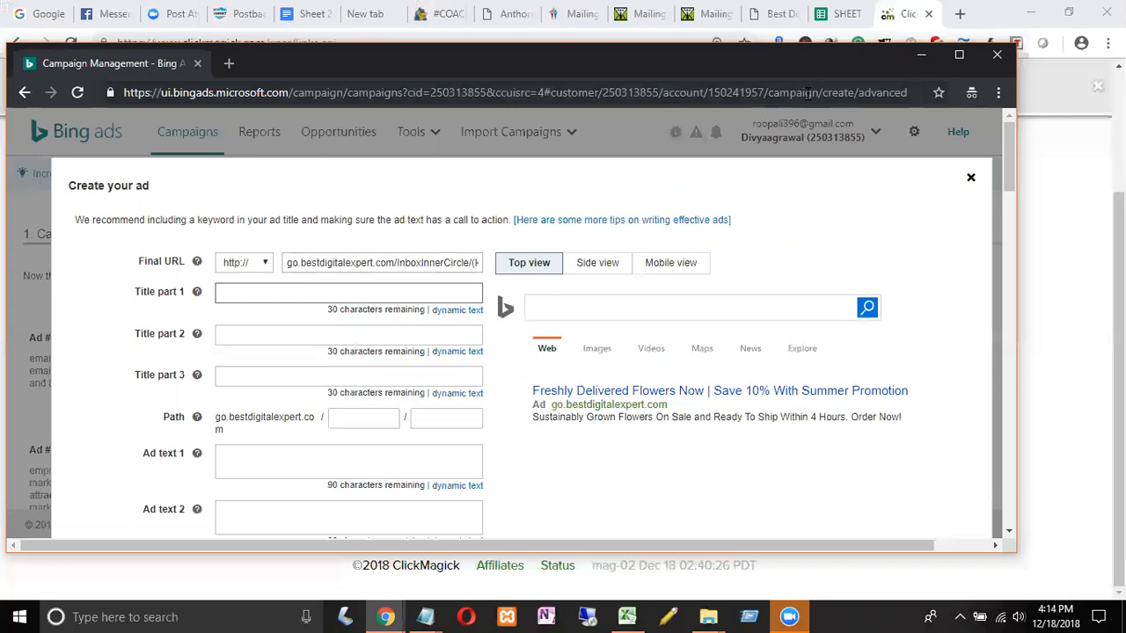
pyautogui.click(843, 34)
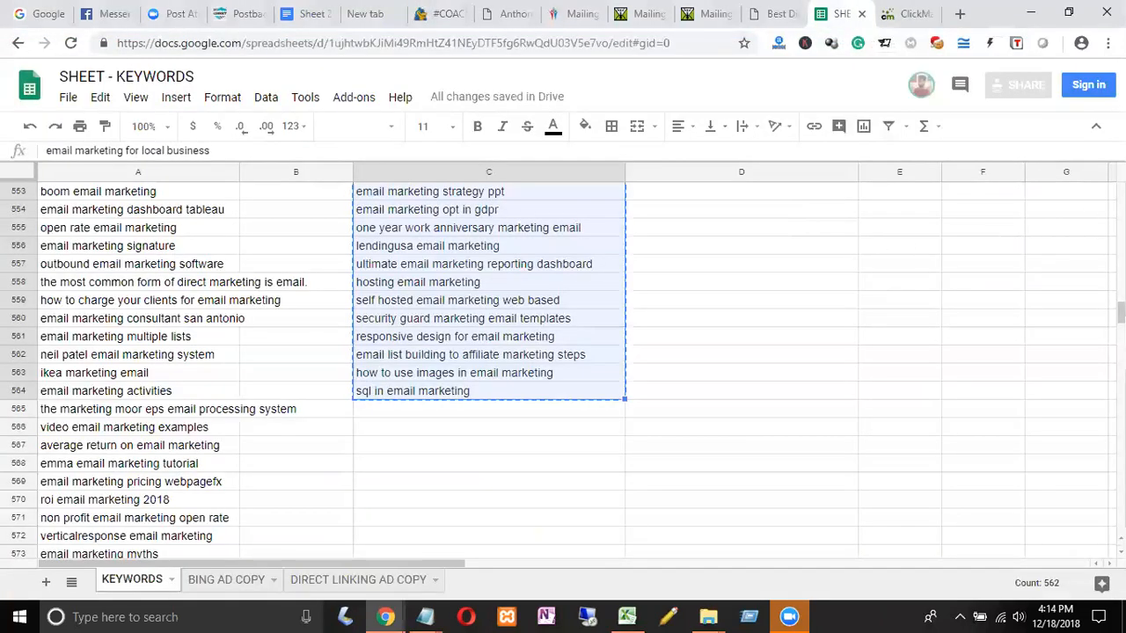
pyautogui.scroll(8, 317, 370)
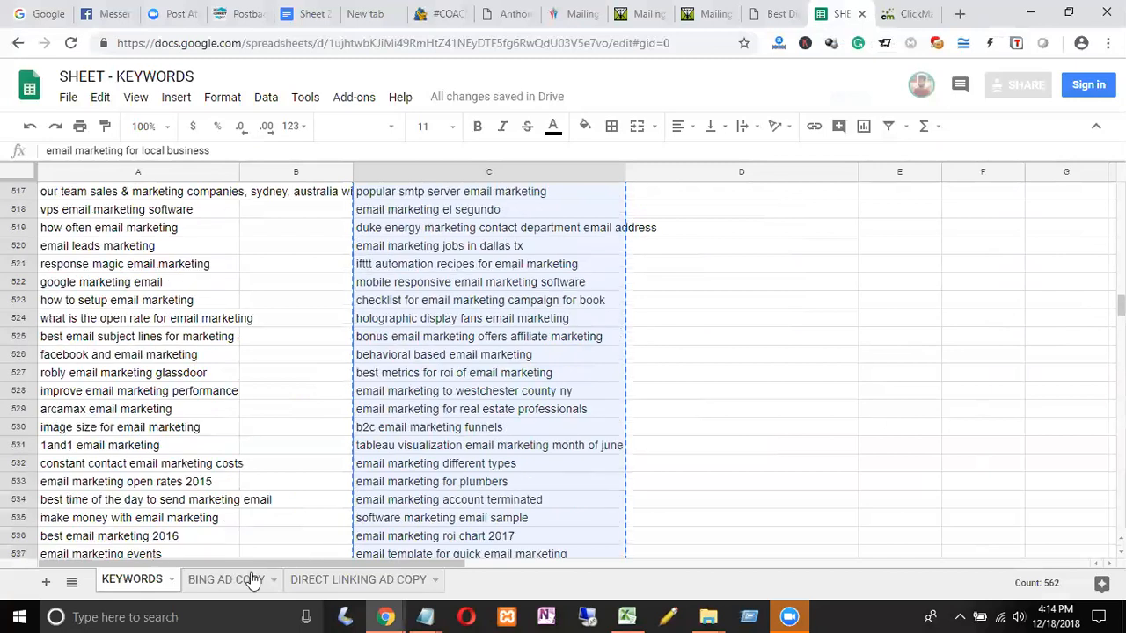
pyautogui.scroll(14, 290, 580)
pyautogui.scroll(3, 340, 550)
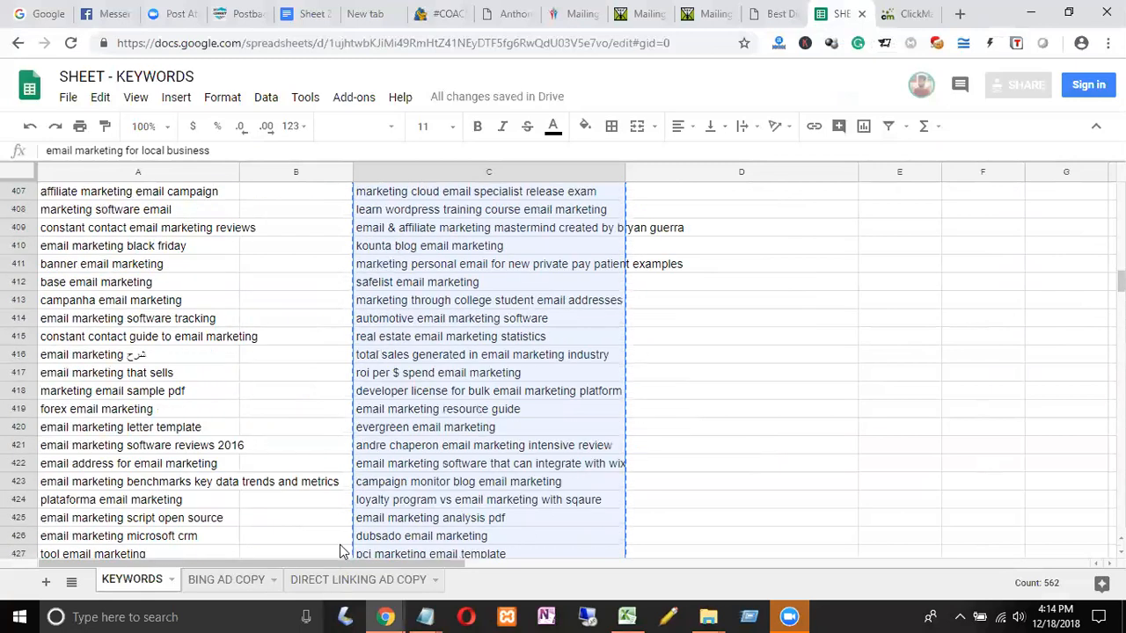
pyautogui.hotkey('ctrl', 'shift', 'pagedown')
pyautogui.hotkey('ctrl', 'shift', 'pagedown')
pyautogui.scroll(-1, 340, 551)
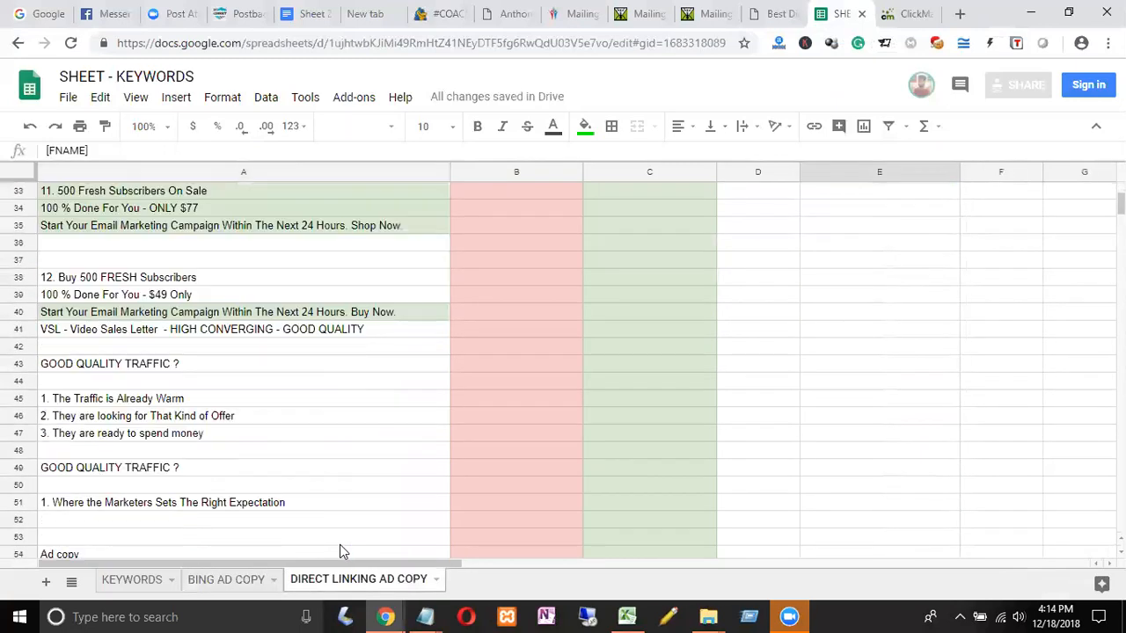
pyautogui.scroll(2, 343, 552)
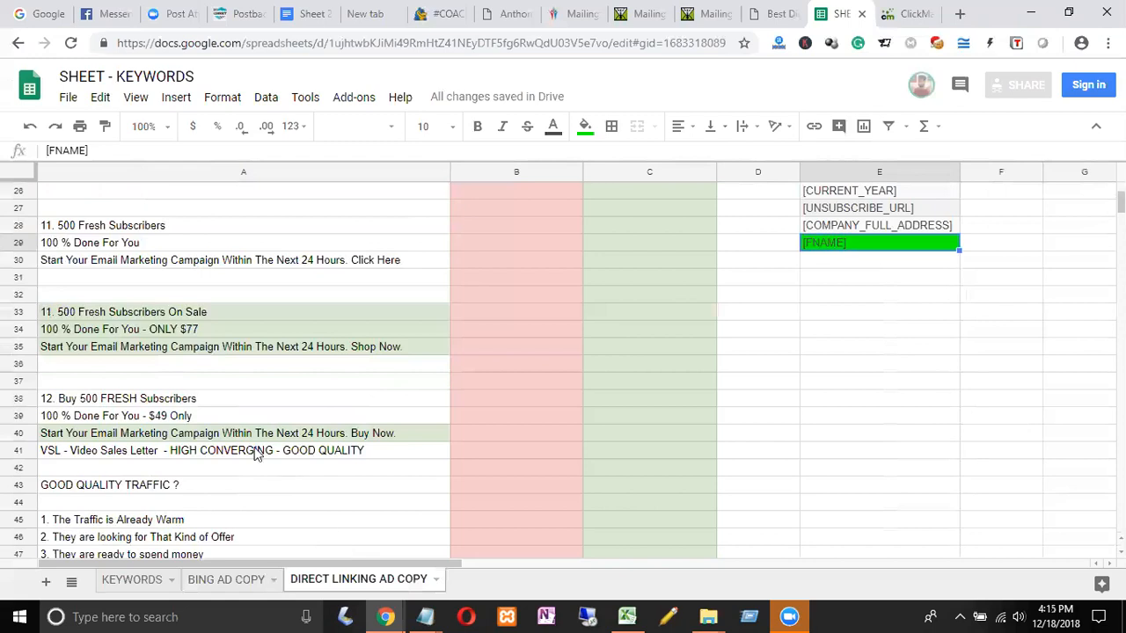
# - Copy "Buy 500 FRESH Subscribers" without its number from cell A38 and paste it into Title part 1 of the Bing ad
pyautogui.click(241, 401)
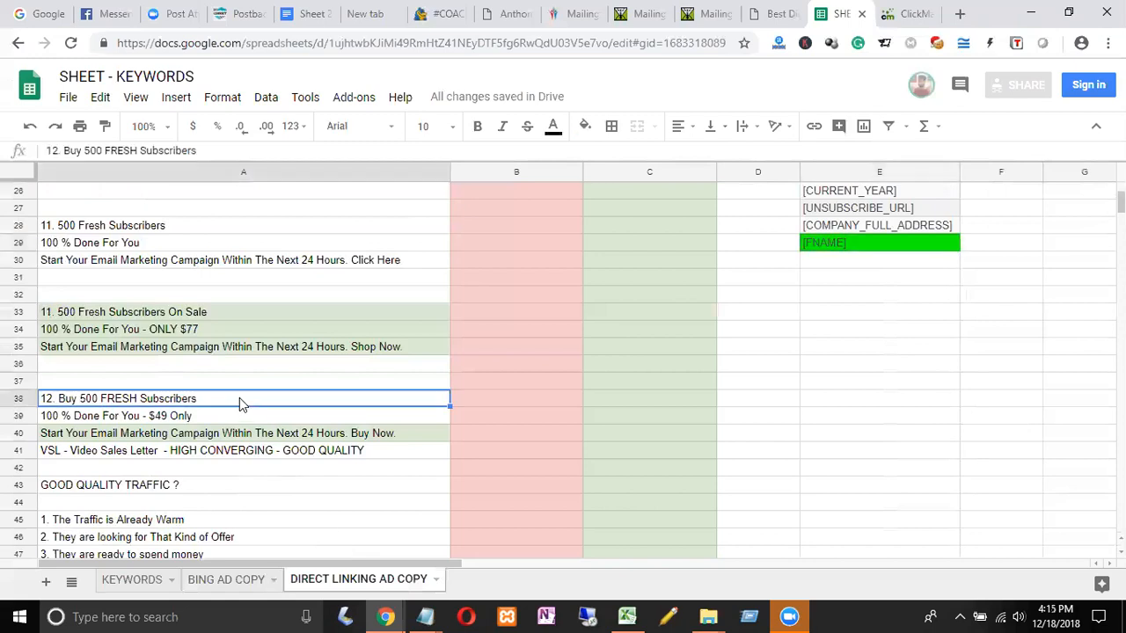
pyautogui.doubleClick(239, 398)
pyautogui.click(58, 397)
pyautogui.moveTo(59, 397); pyautogui.dragTo(199, 401)
pyautogui.hotkey('ctrl', 'c')
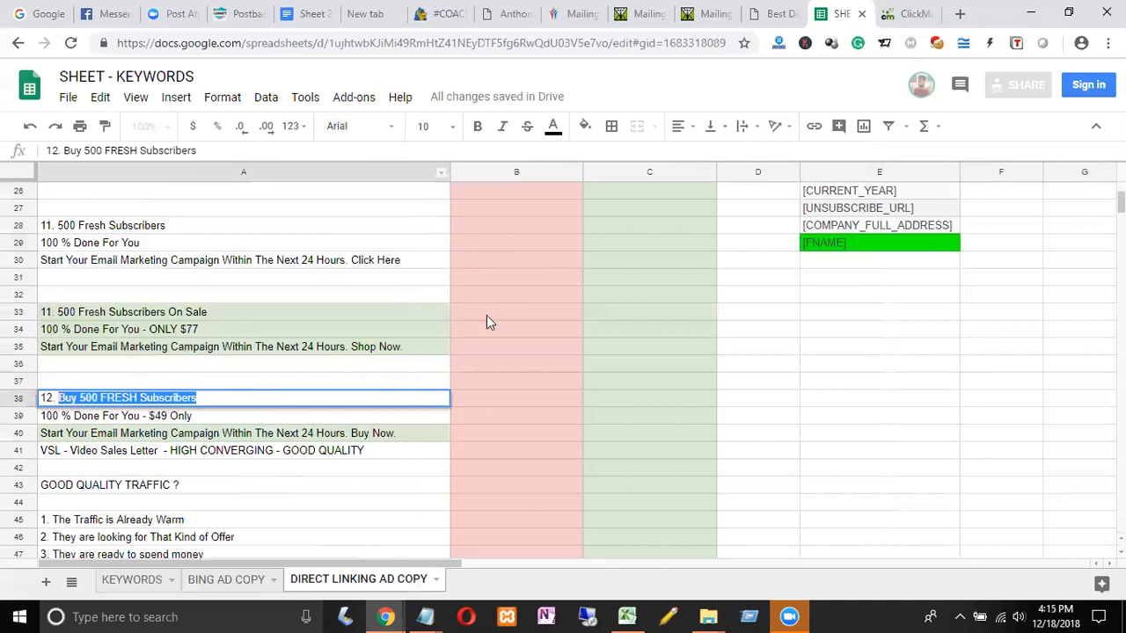
pyautogui.moveTo(408, 609)
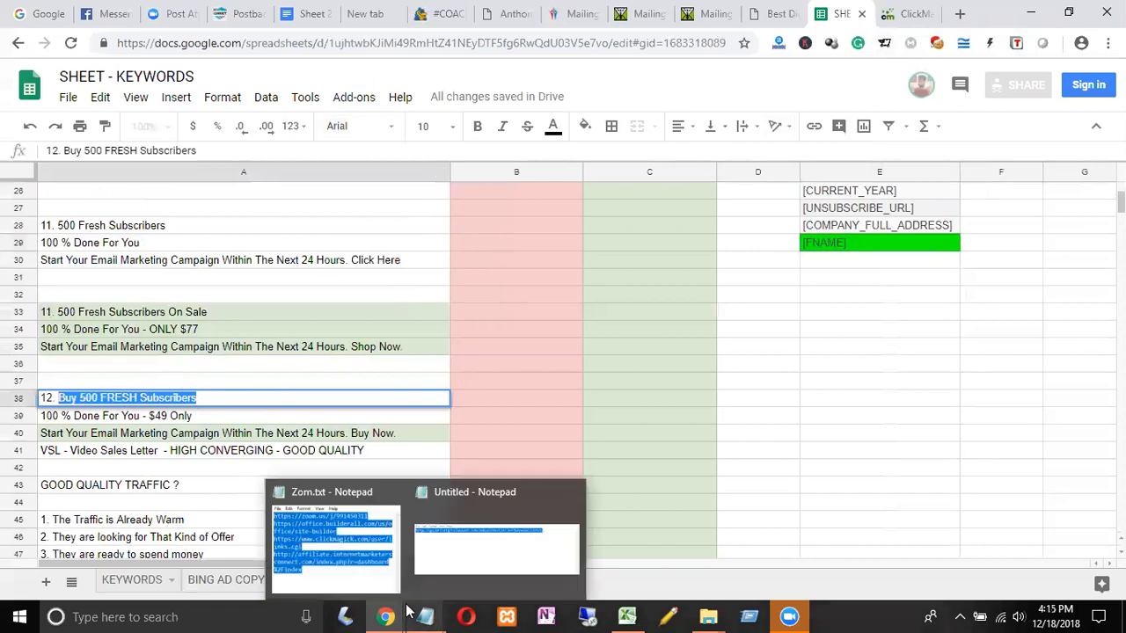
pyautogui.moveTo(534, 604)
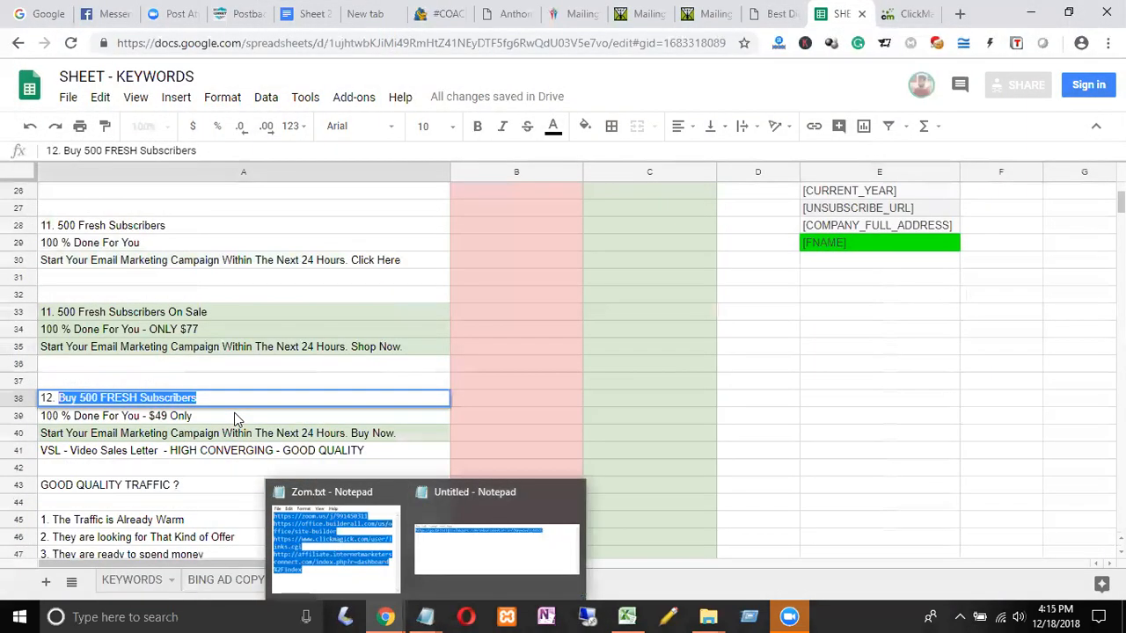
pyautogui.moveTo(416, 571)
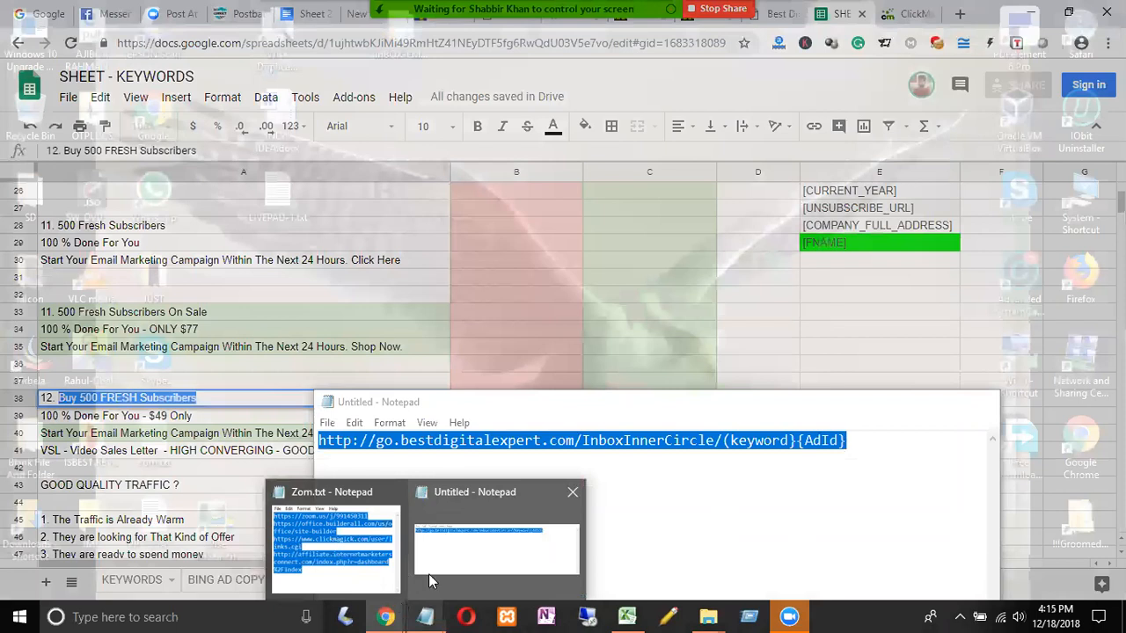
pyautogui.press('super+2')
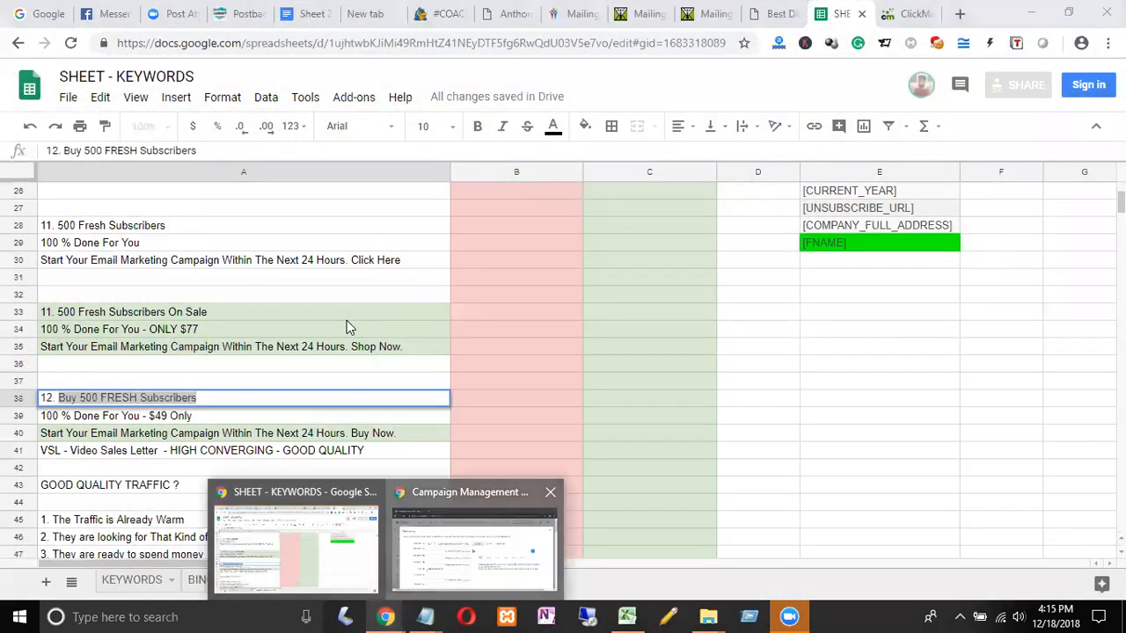
pyautogui.hotkey('ctrl', 'v')
# - Copy "100 % Done For You - $49 Only" from cell A39 into Title part 2 of the Bing ad, removing the trailing space
pyautogui.click(289, 338)
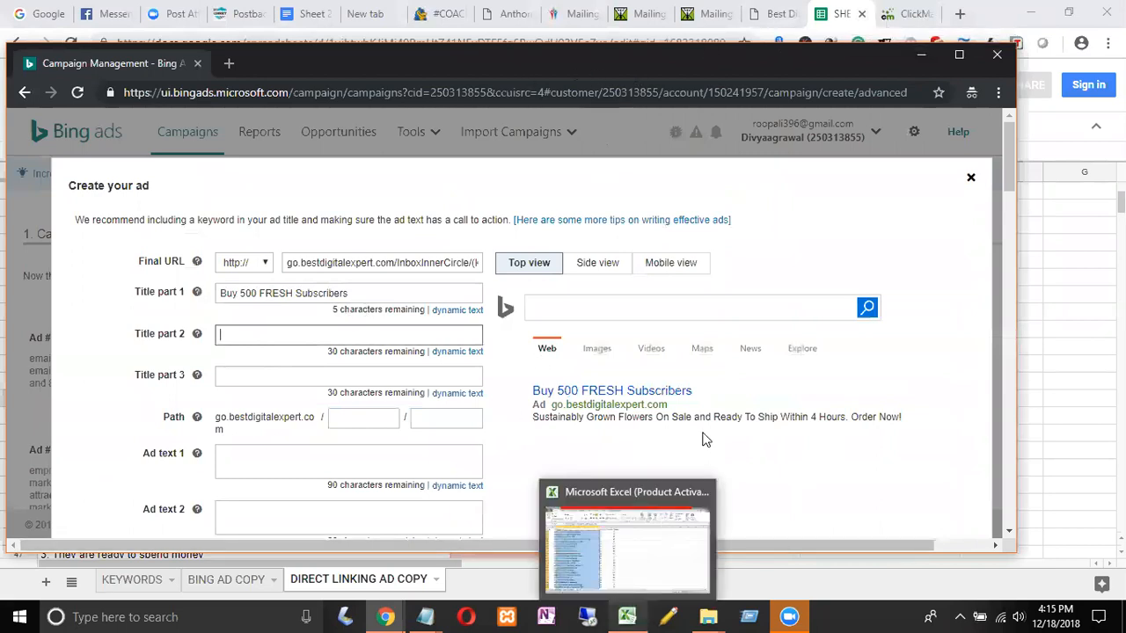
pyautogui.click(839, 27)
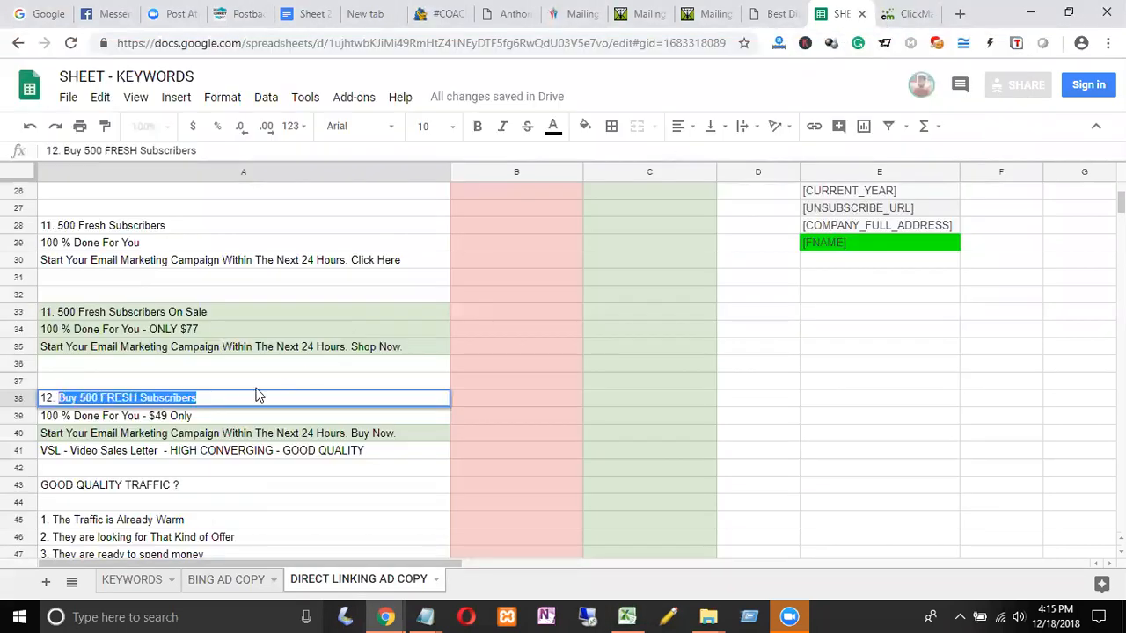
pyautogui.click(204, 416)
pyautogui.doubleClick(206, 415)
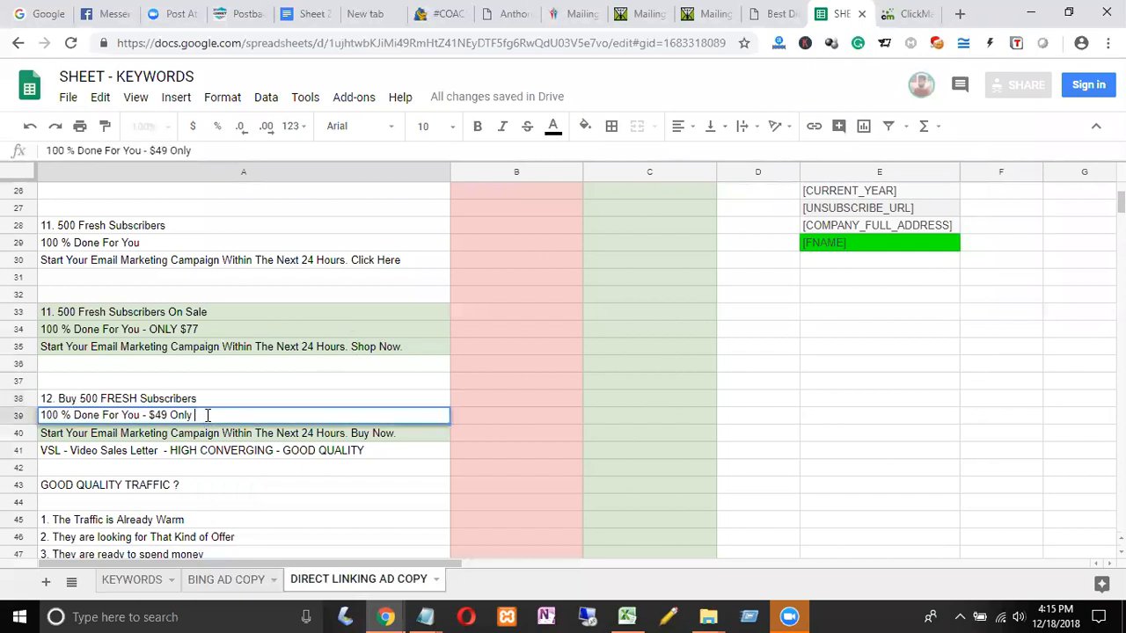
pyautogui.tripleClick(167, 413)
pyautogui.hotkey('ctrl', 'c')
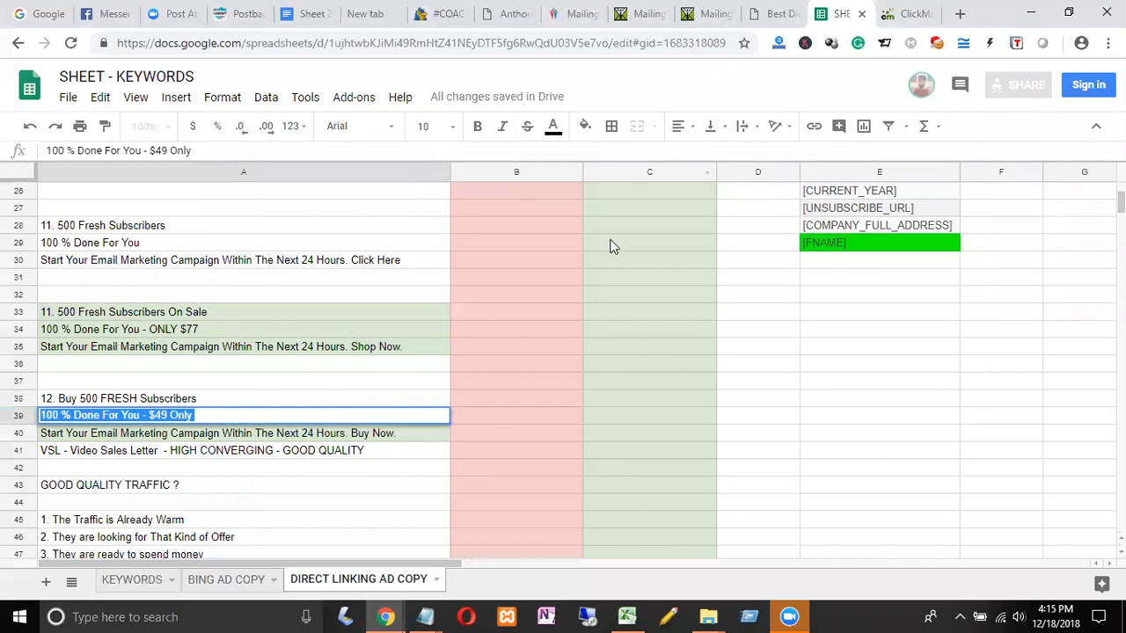
pyautogui.click(428, 563)
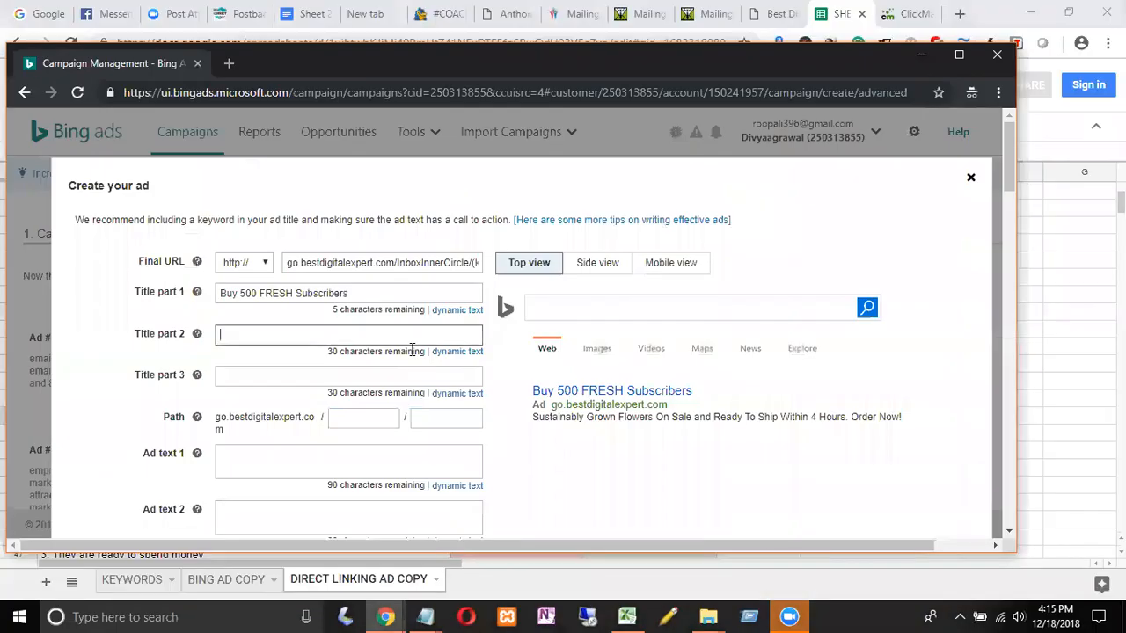
pyautogui.hotkey('ctrl', 'v')
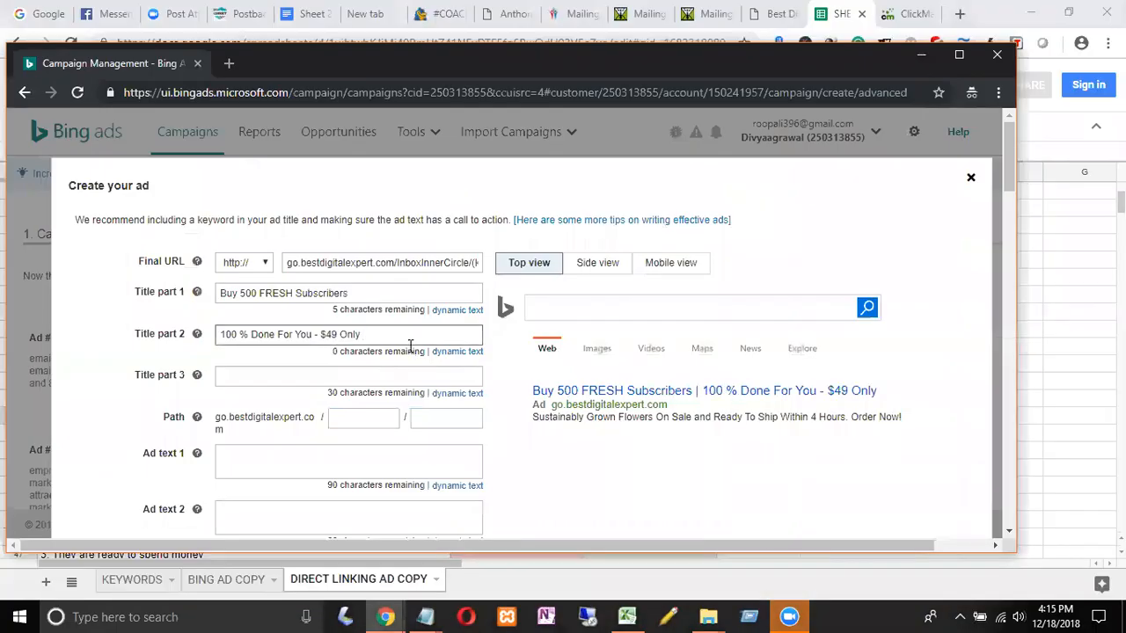
pyautogui.press('BackSpace')
# - Copy "Start Your Email Marketing Campaign Within The Next 24 Hours. Buy Now." from spreadsheet cell A40 into Ad text 1 of the Bing ad
pyautogui.click(387, 376)
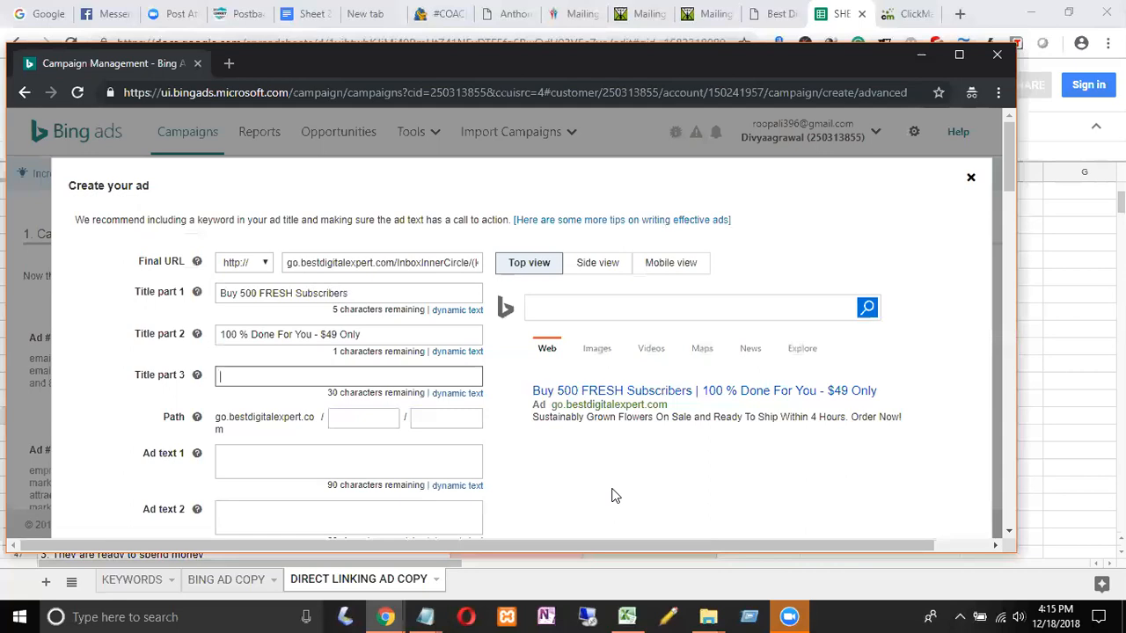
pyautogui.moveTo(626, 616)
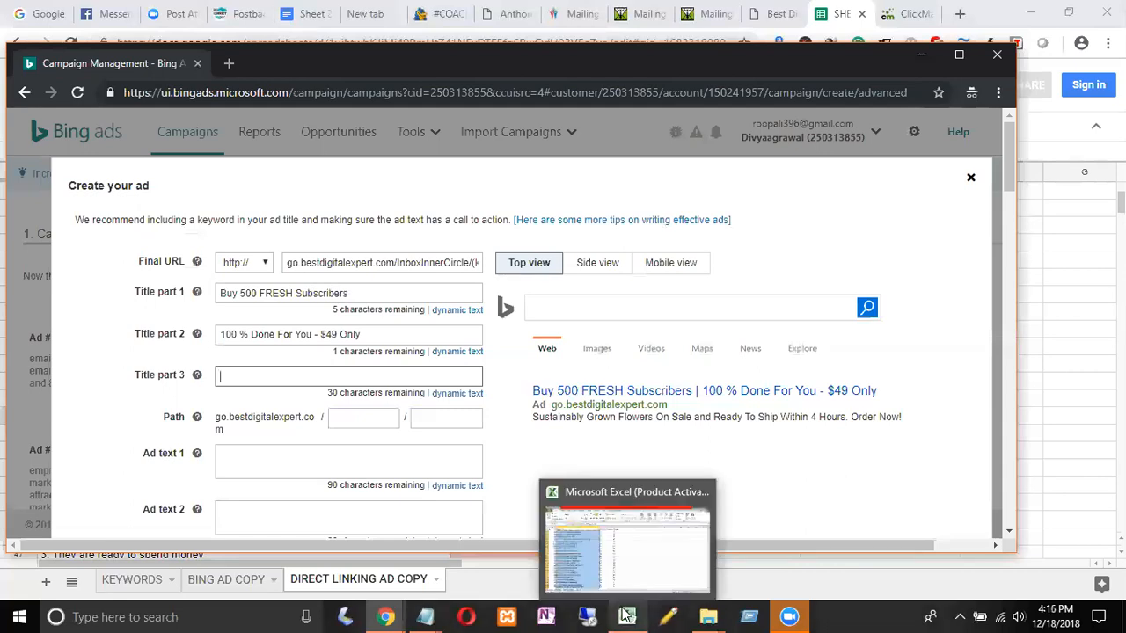
pyautogui.click(877, 41)
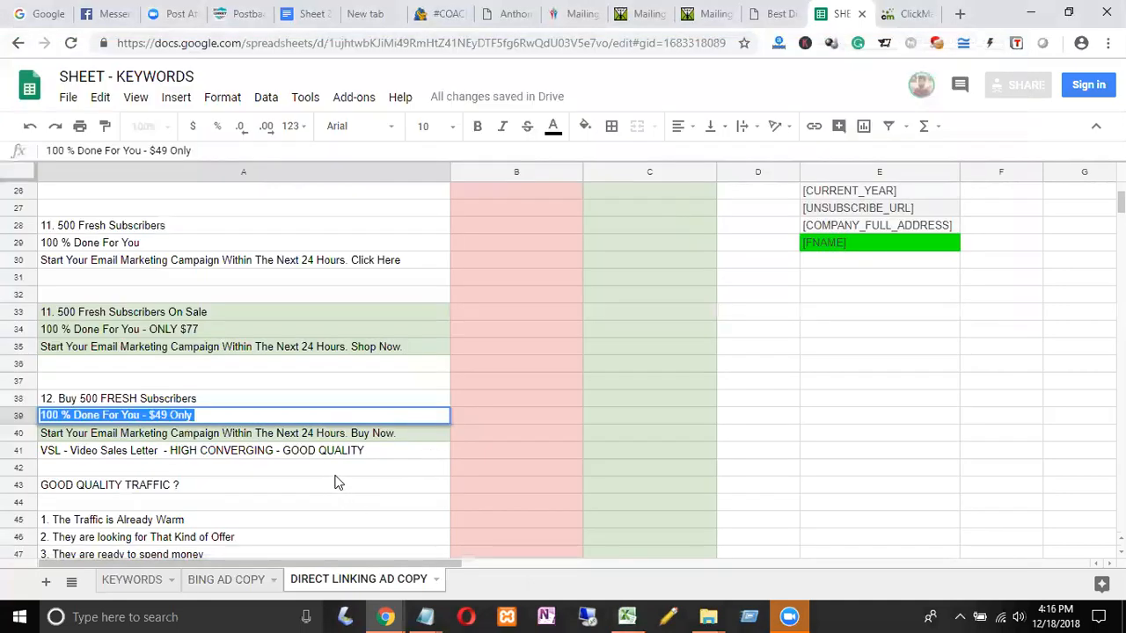
pyautogui.click(338, 472)
pyautogui.click(339, 434)
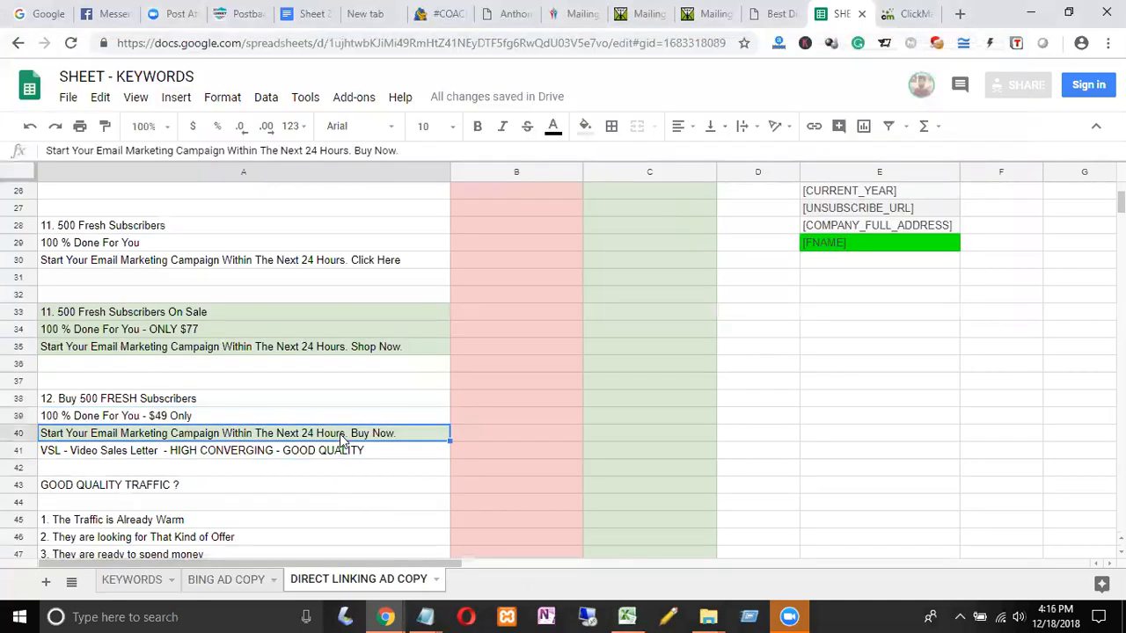
pyautogui.hotkey('ctrl', 'c')
pyautogui.moveTo(387, 615)
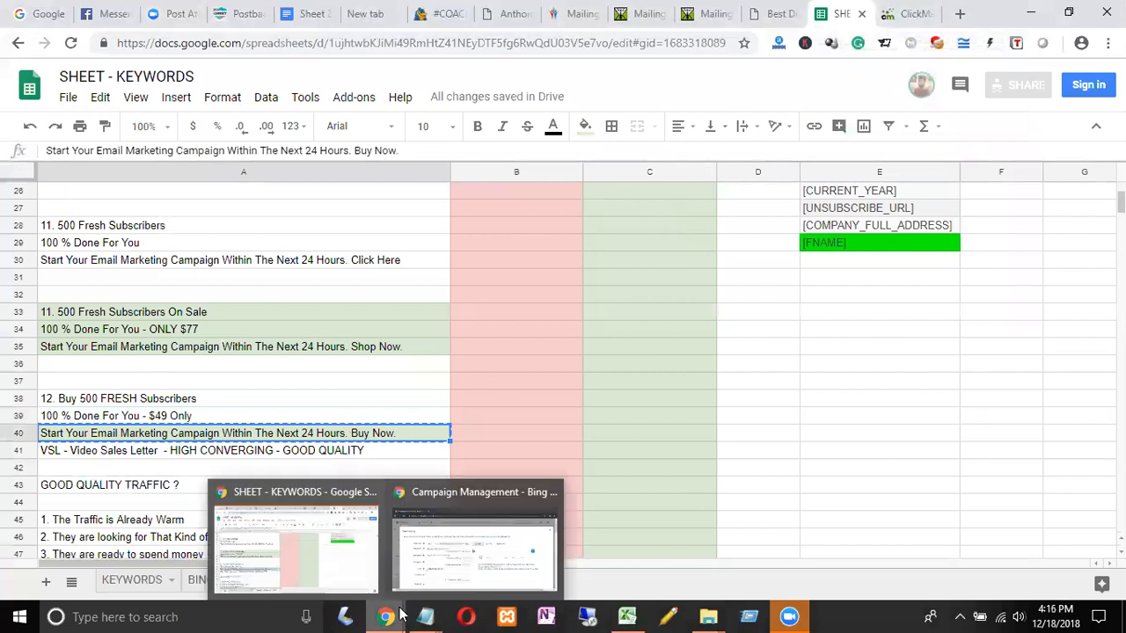
pyautogui.click(467, 536)
pyautogui.click(298, 459)
pyautogui.hotkey('ctrl', 'v')
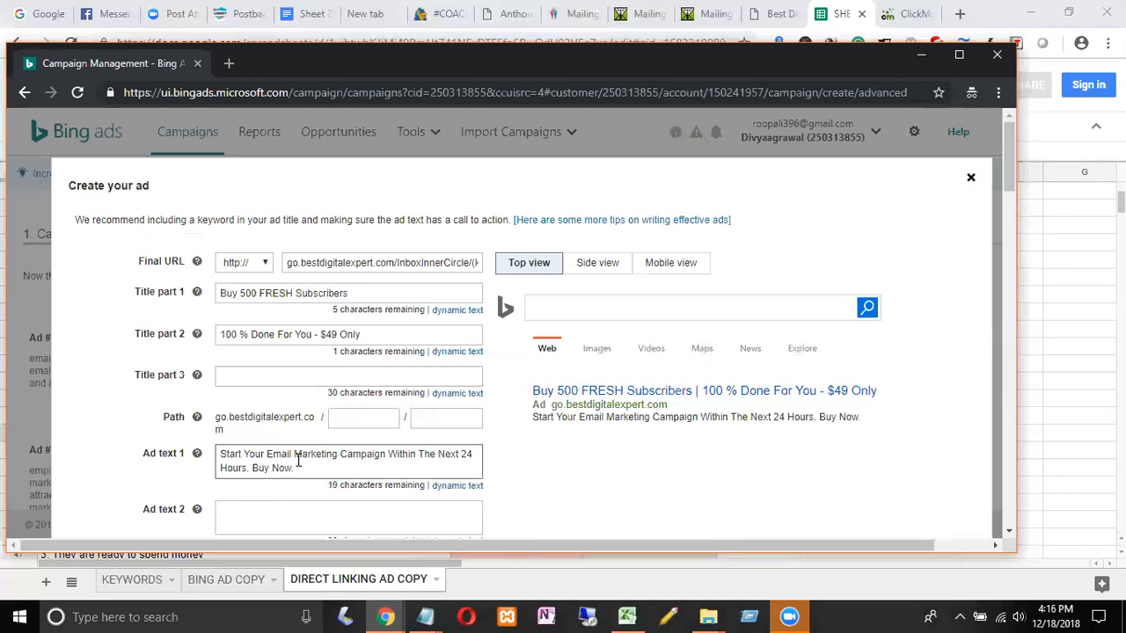
# - Try moving the whole Ad text 1 sentence into Title part 3
pyautogui.click(284, 512)
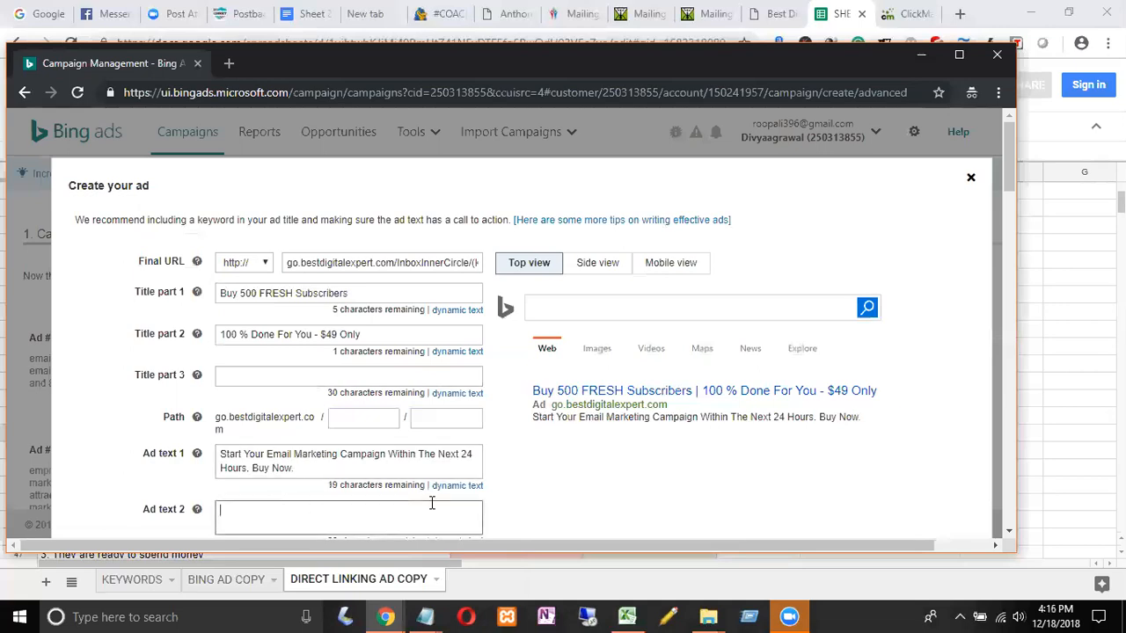
pyautogui.scroll(-1, 533, 500)
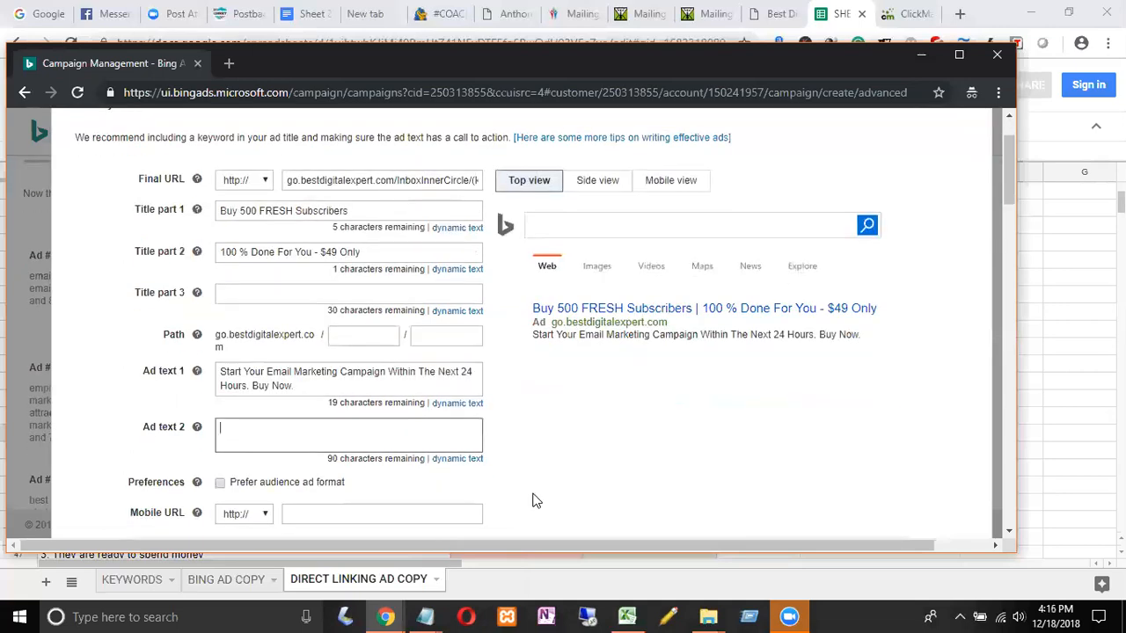
pyautogui.moveTo(312, 387); pyautogui.dragTo(218, 372)
pyautogui.hotkey('ctrl', 'x')
pyautogui.click(231, 294)
pyautogui.hotkey('ctrl', 'v')
pyautogui.click(290, 386)
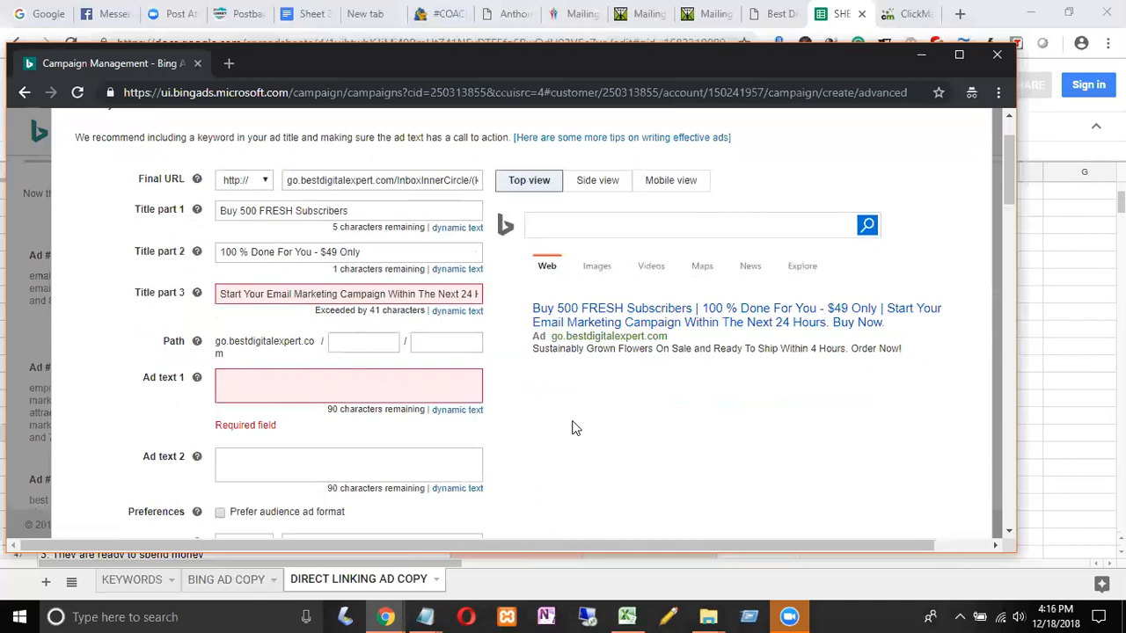
# - Move the email marketing sentence from Title part 3 back into Ad text 1
pyautogui.moveTo(224, 295); pyautogui.dragTo(523, 304)
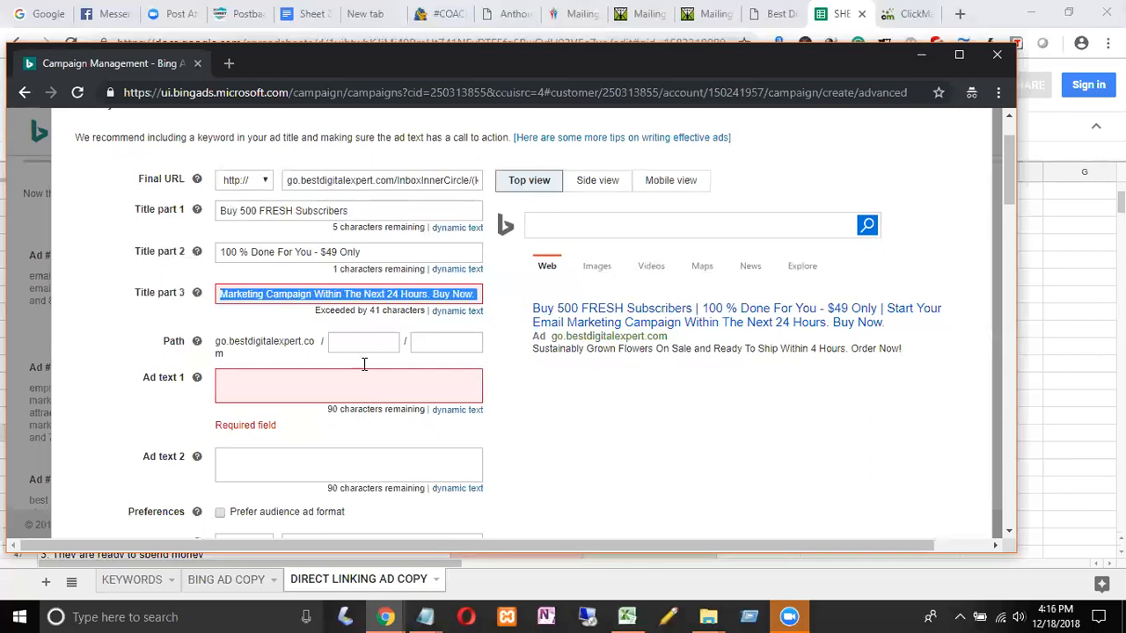
pyautogui.hotkey('ctrl', 'x')
pyautogui.click(287, 375)
pyautogui.hotkey('ctrl', 'v')
pyautogui.click(544, 419)
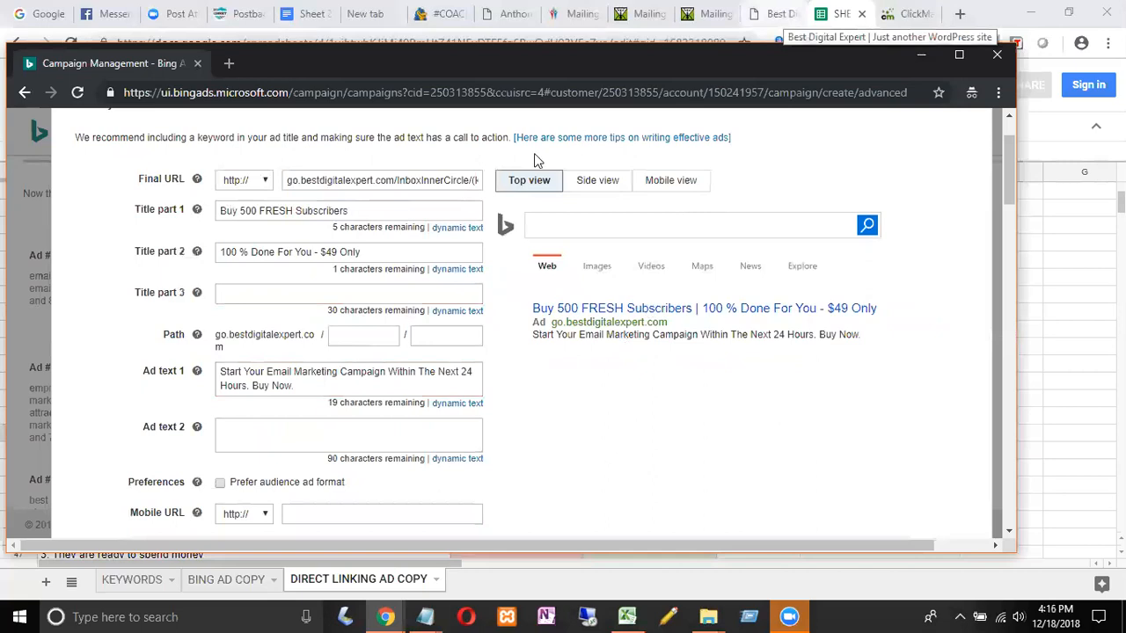
# - Move "$49 Only" from Title part 2 into Title part 3, leaving "100 % Done For You" without the trailing dash
pyautogui.moveTo(320, 252); pyautogui.dragTo(365, 253)
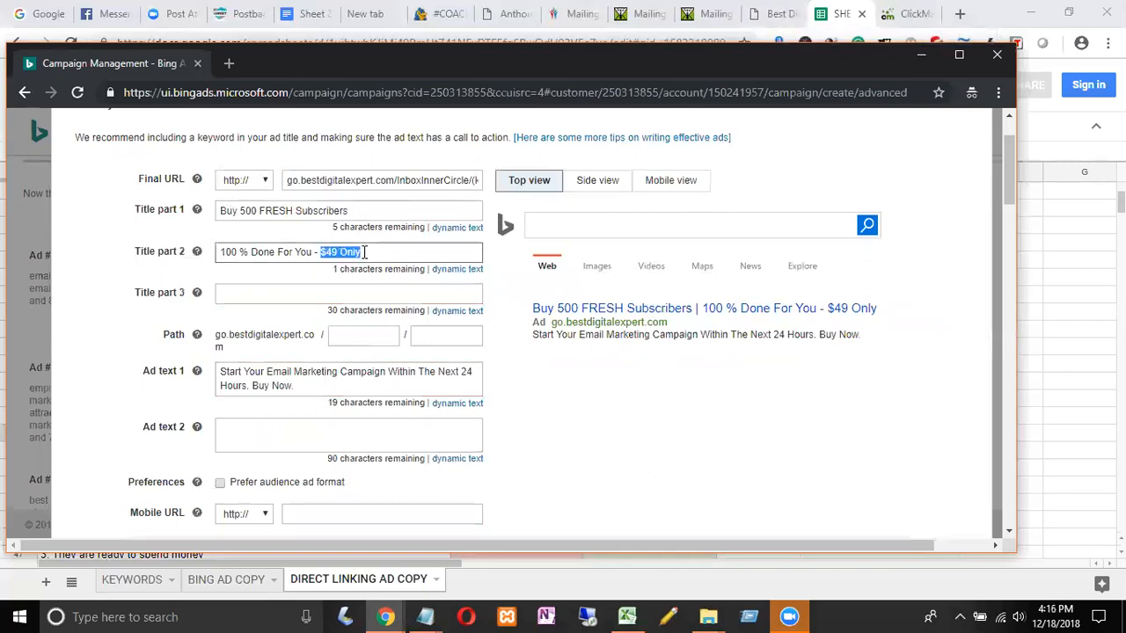
pyautogui.hotkey('ctrl', 'x')
pyautogui.click(270, 299)
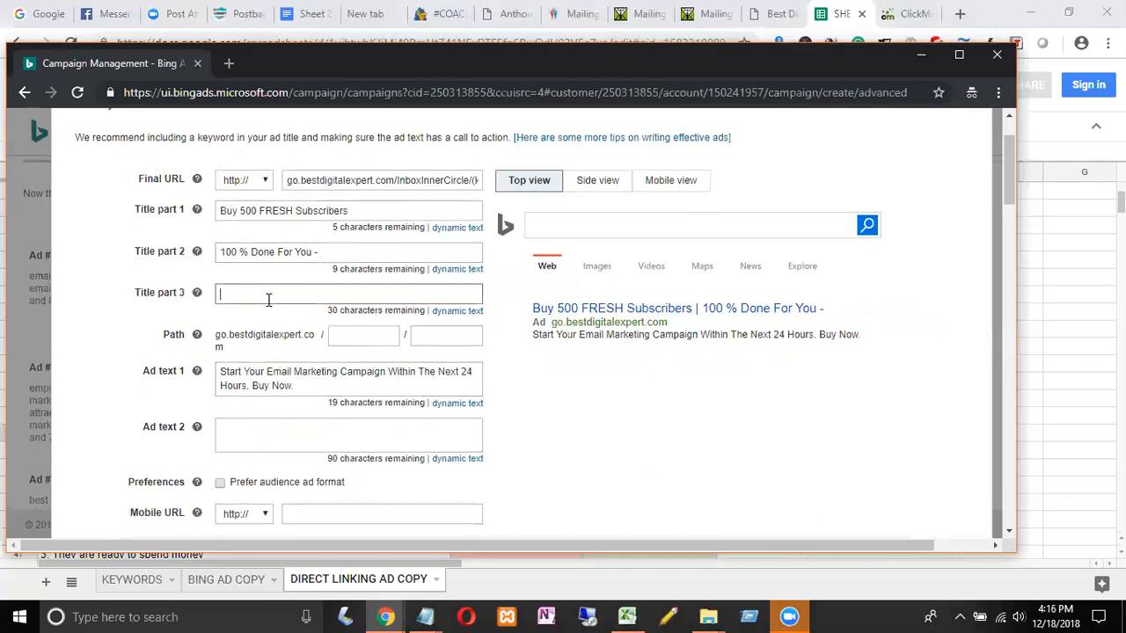
pyautogui.hotkey('ctrl', 'v')
pyautogui.click(323, 252)
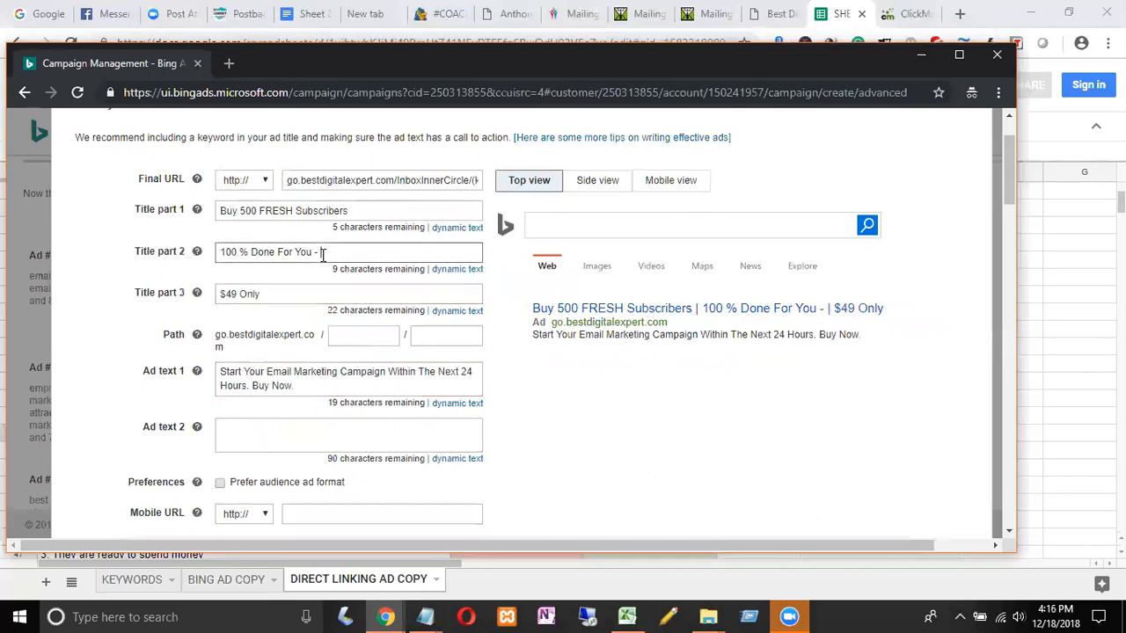
pyautogui.press('BackSpace')
pyautogui.press('BackSpace')
pyautogui.press('BackSpace')
# - Copy "VSL - Video Sales Letter - HIGH CONVERGING - GOOD QUALITY" from spreadsheet cell A41 into Ad text 2 of the Bing ad
pyautogui.click(317, 431)
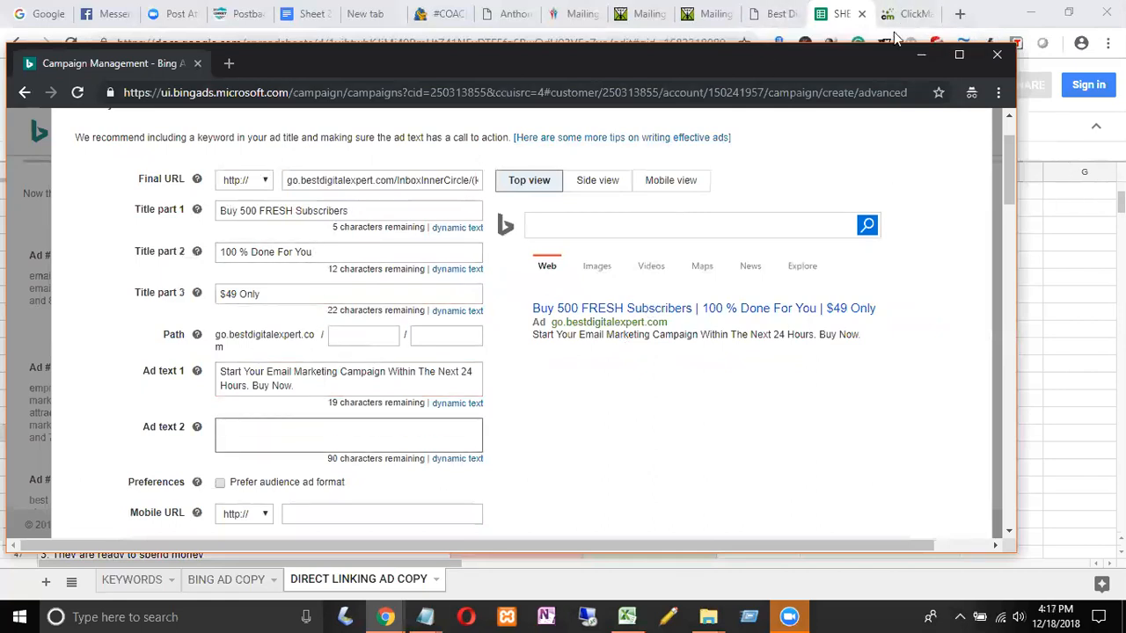
pyautogui.click(843, 15)
pyautogui.click(219, 454)
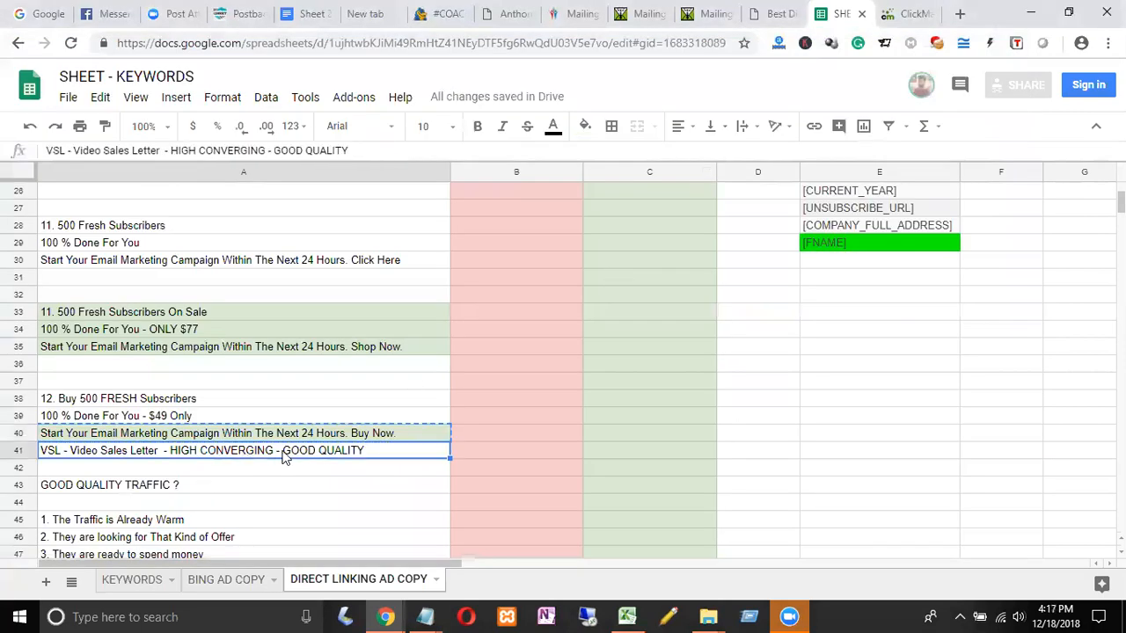
pyautogui.hotkey('ctrl', 'c')
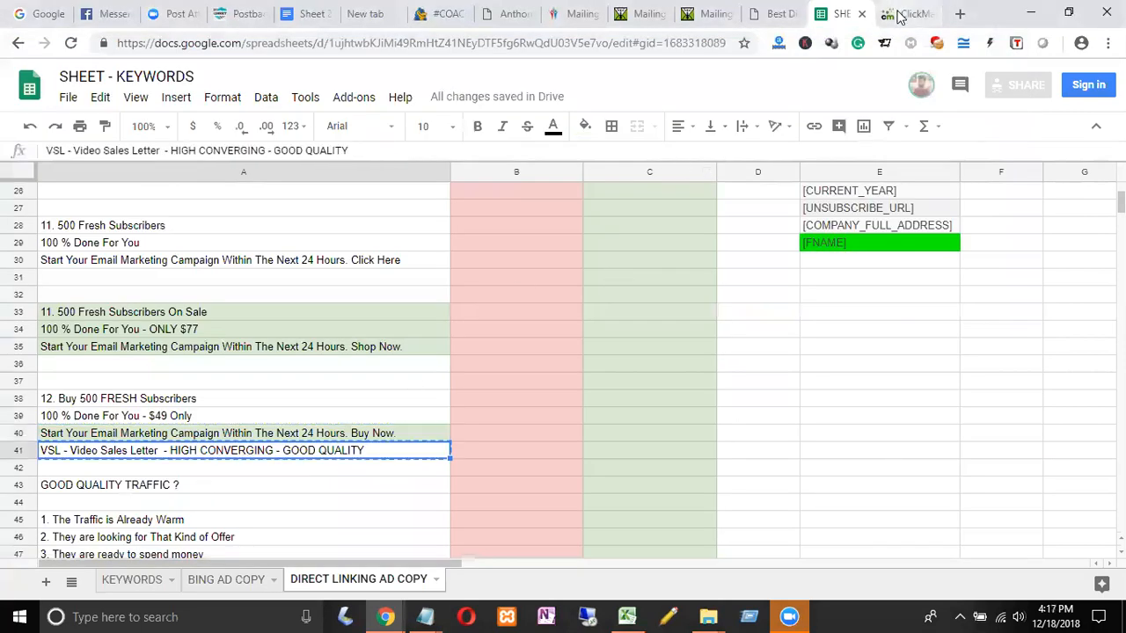
pyautogui.hotkey('ctrl', 'shift', 'Tab')
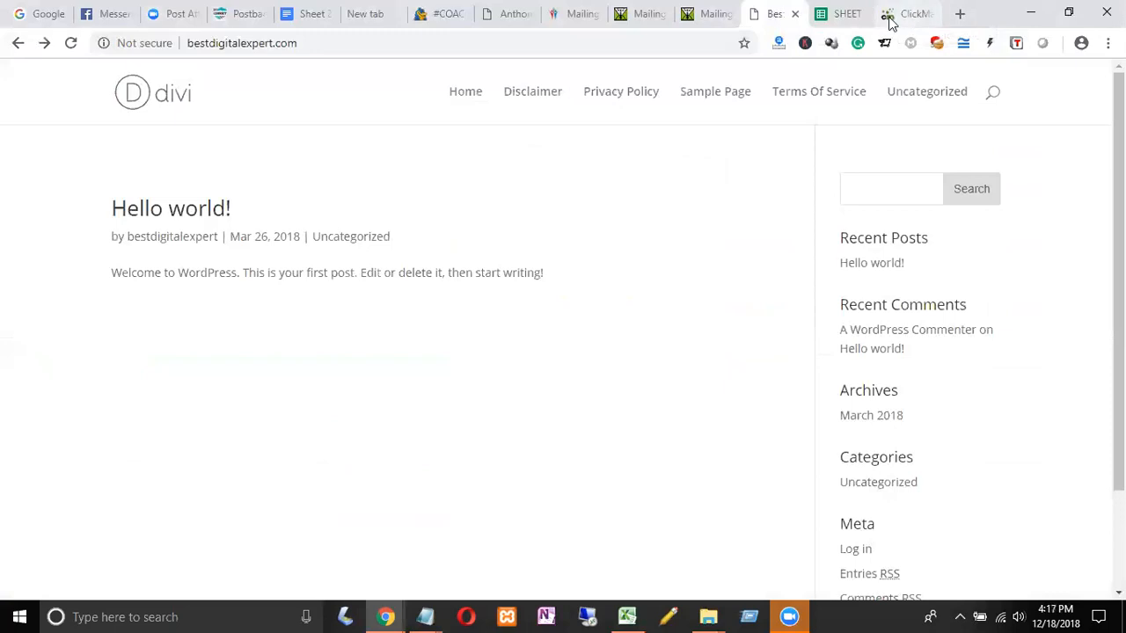
pyautogui.click(891, 22)
pyautogui.hotkey('ctrl', 'shift', 'Tab')
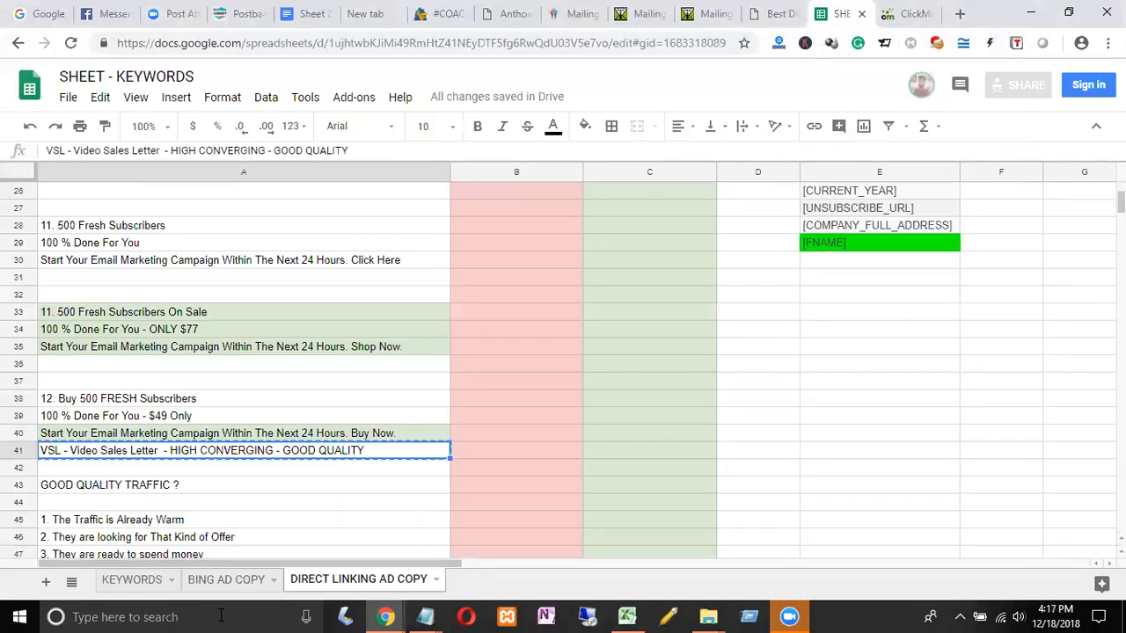
pyautogui.moveTo(385, 616)
pyautogui.click(440, 537)
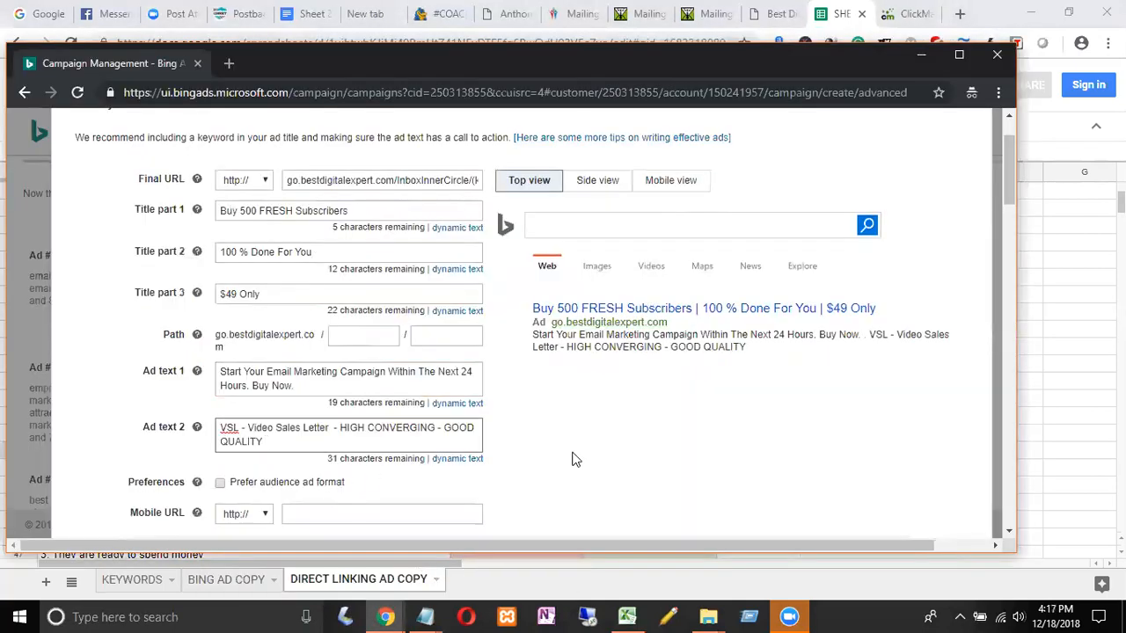
# - Clear the VSL text from Ad text 2, keeping the "Buy Now" call to action in Ad text 1
pyautogui.scroll(-1, 572, 459)
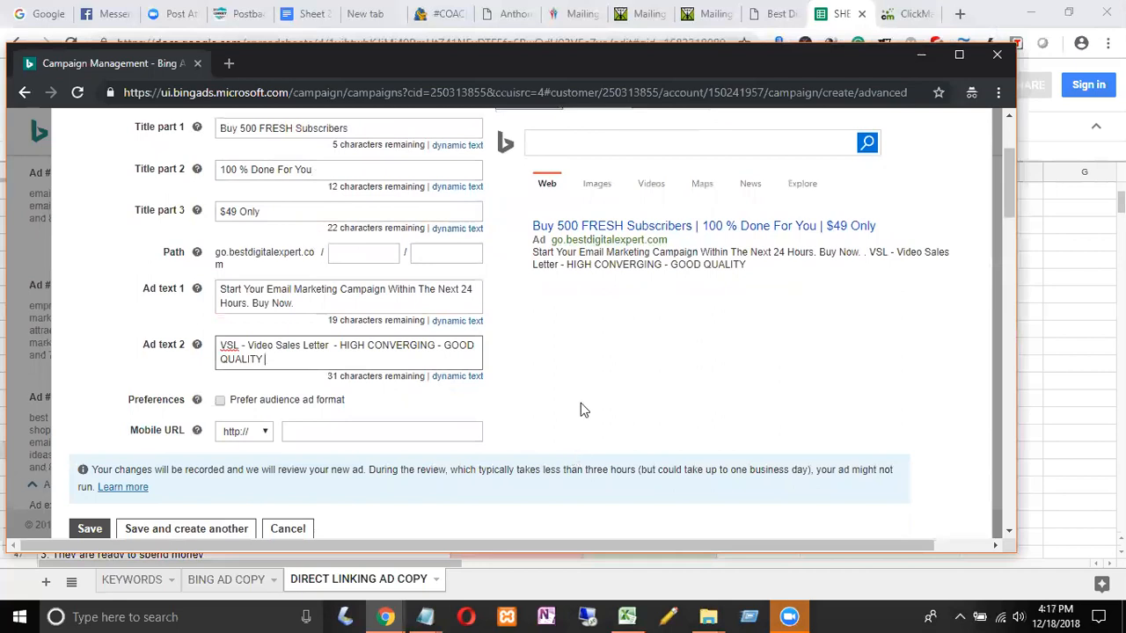
pyautogui.moveTo(266, 359); pyautogui.dragTo(221, 346)
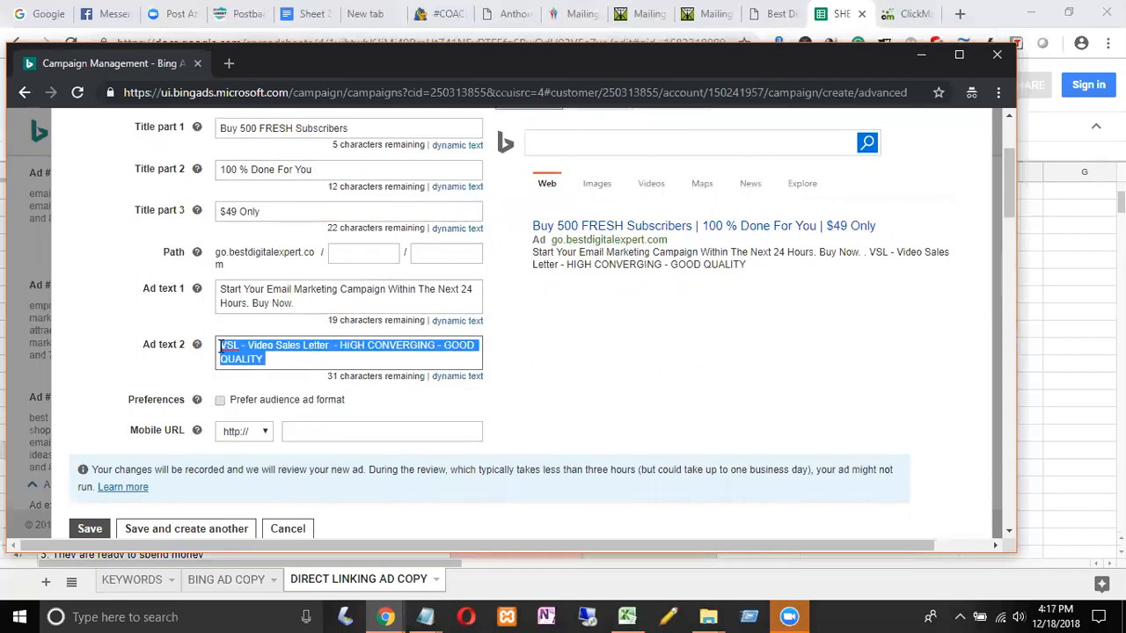
pyautogui.press('BackSpace')
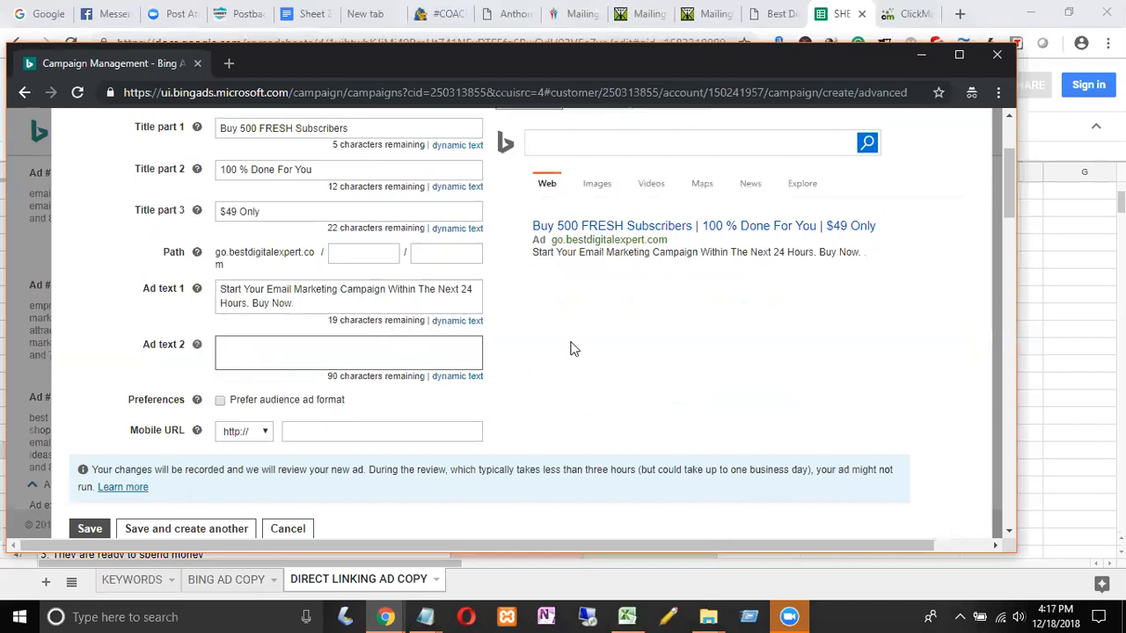
pyautogui.moveTo(252, 303); pyautogui.dragTo(291, 303)
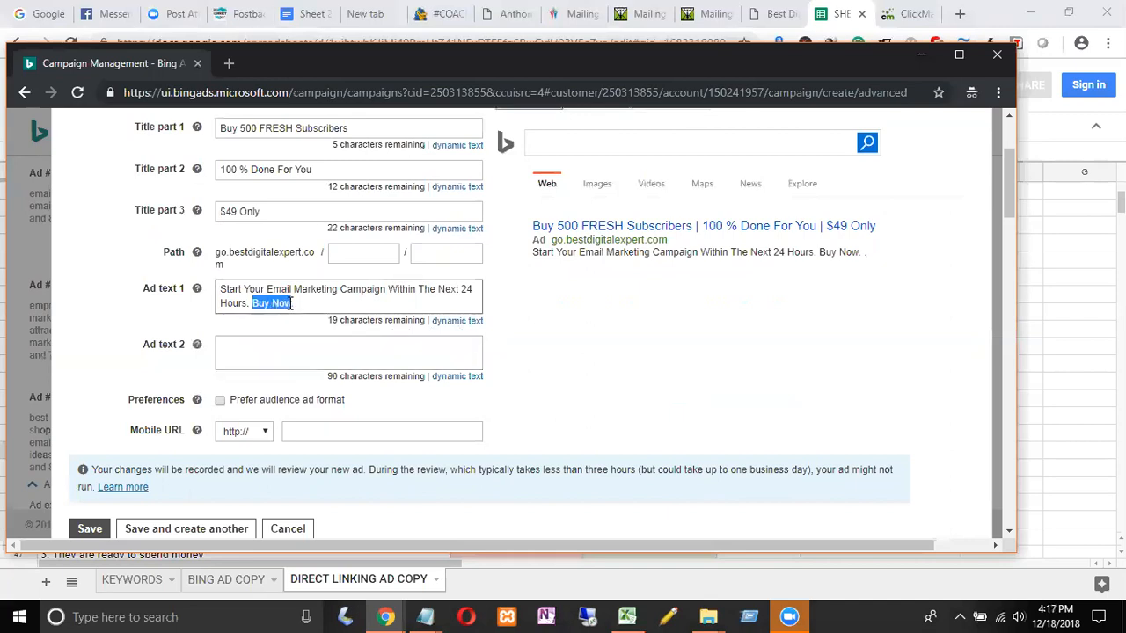
pyautogui.click(326, 341)
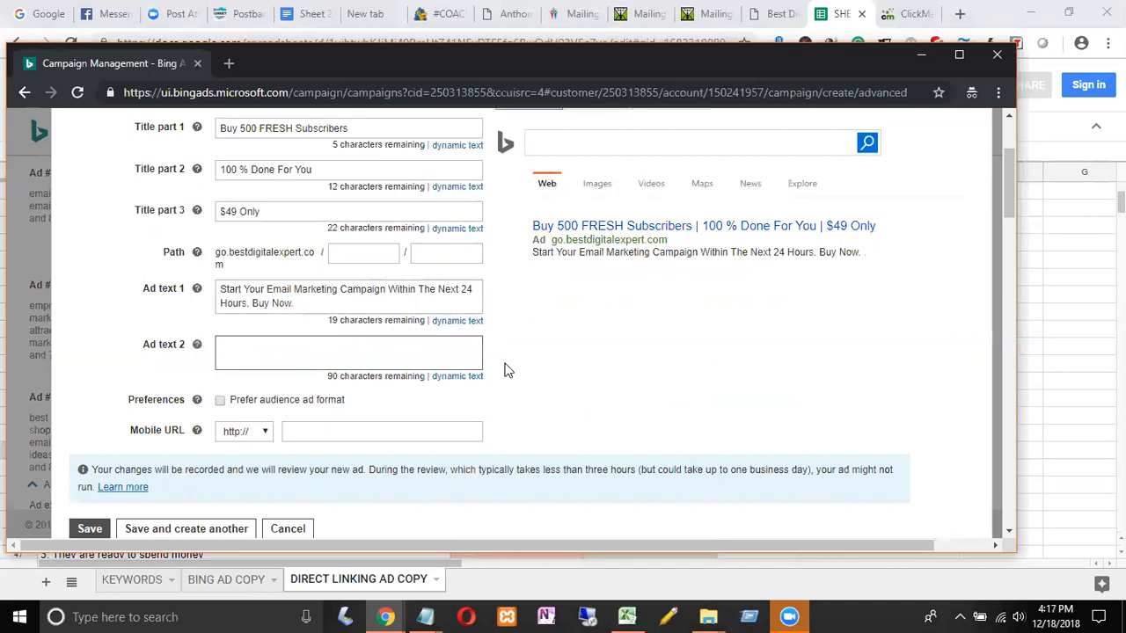
# - Try to save the ad and create another, and inspect the keyword and AdId placeholders at the end of the Final URL
pyautogui.scroll(-2, 540, 372)
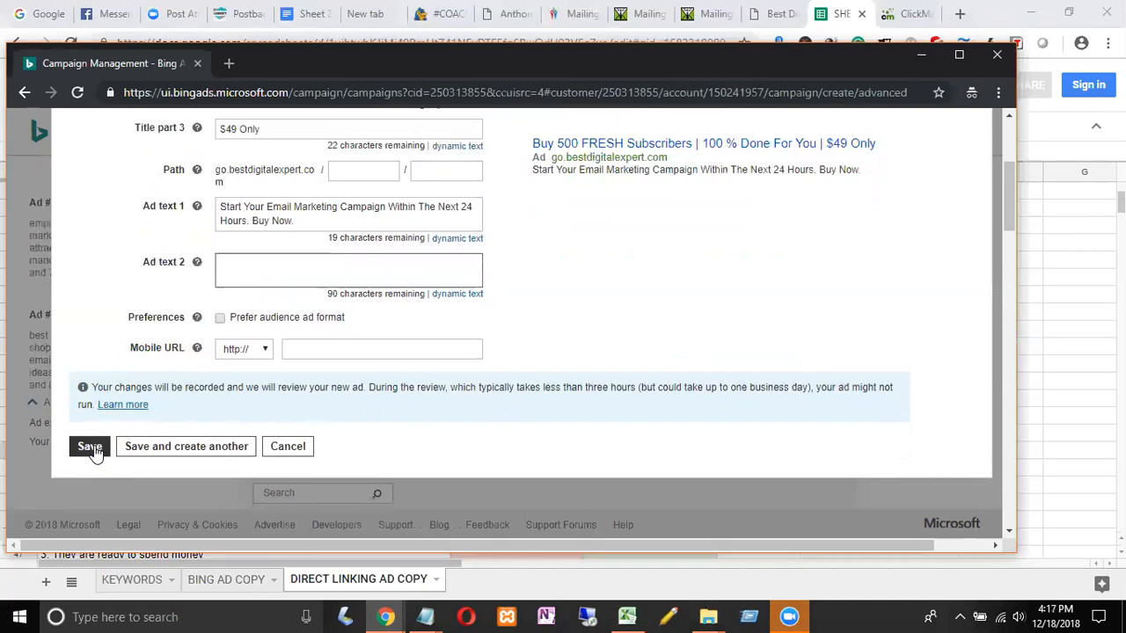
pyautogui.click(167, 447)
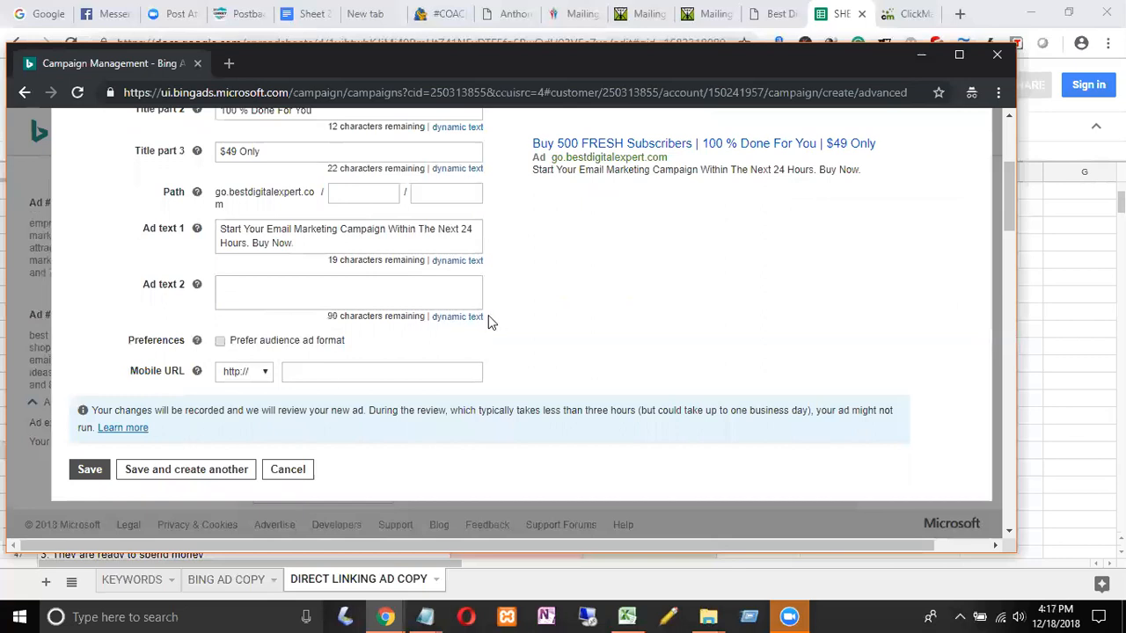
pyautogui.scroll(1, 572, 303)
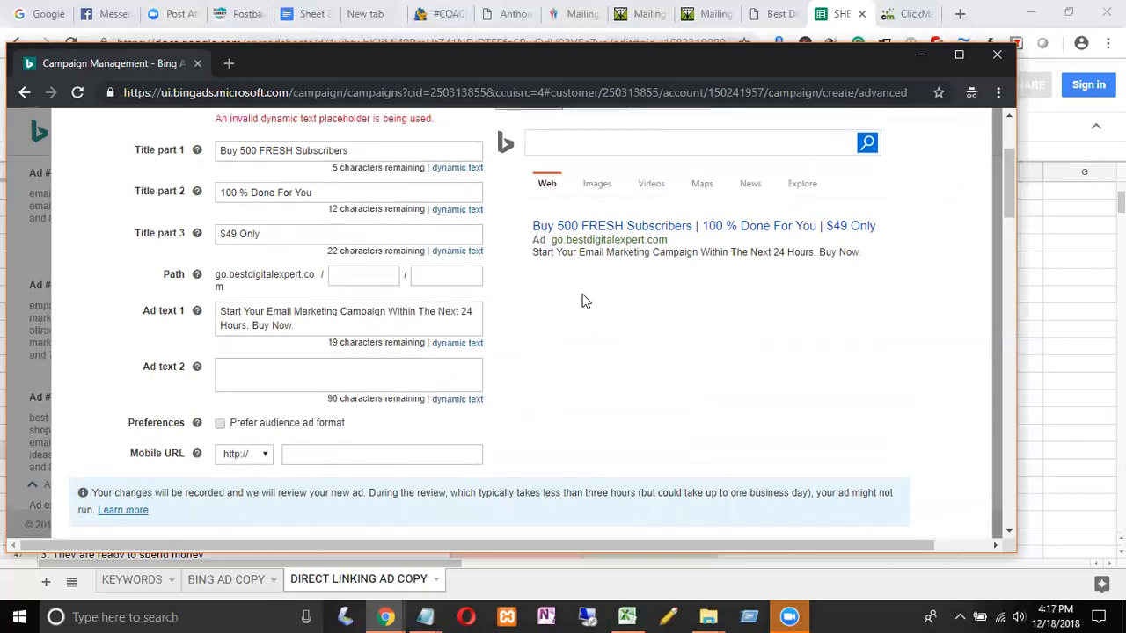
pyautogui.scroll(1, 583, 301)
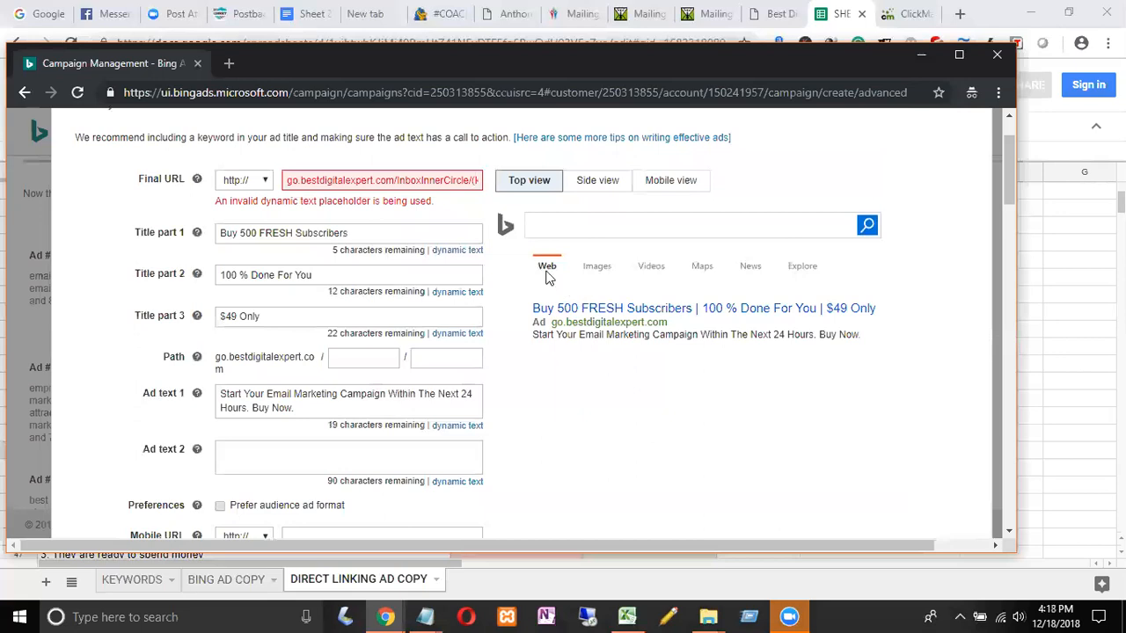
pyautogui.click(427, 182)
pyautogui.moveTo(432, 183); pyautogui.dragTo(478, 182)
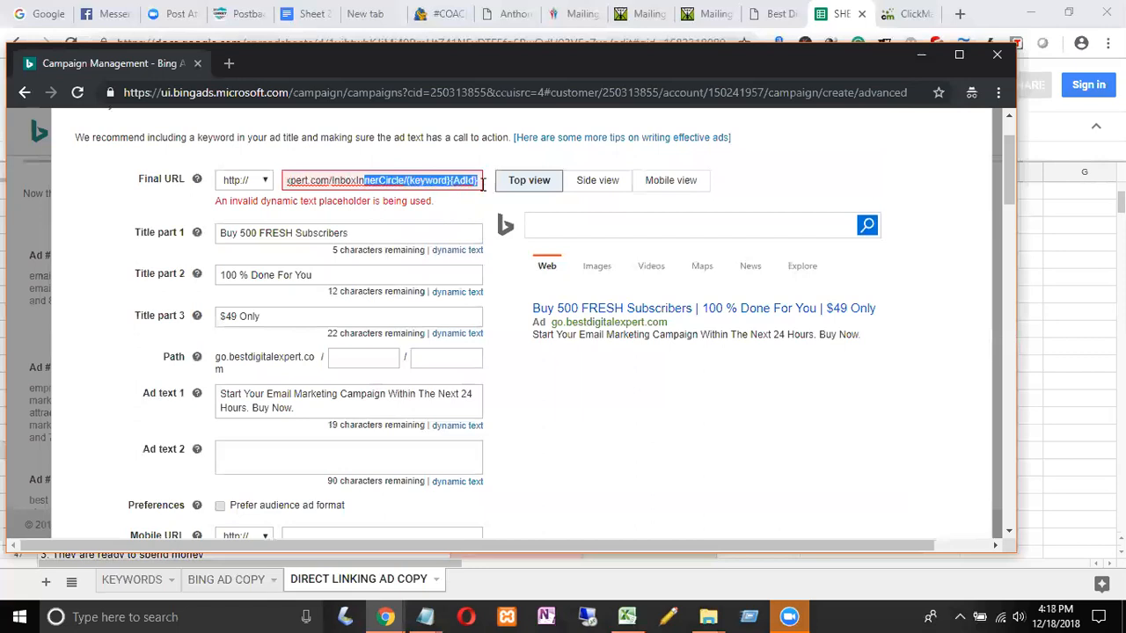
pyautogui.click(478, 181)
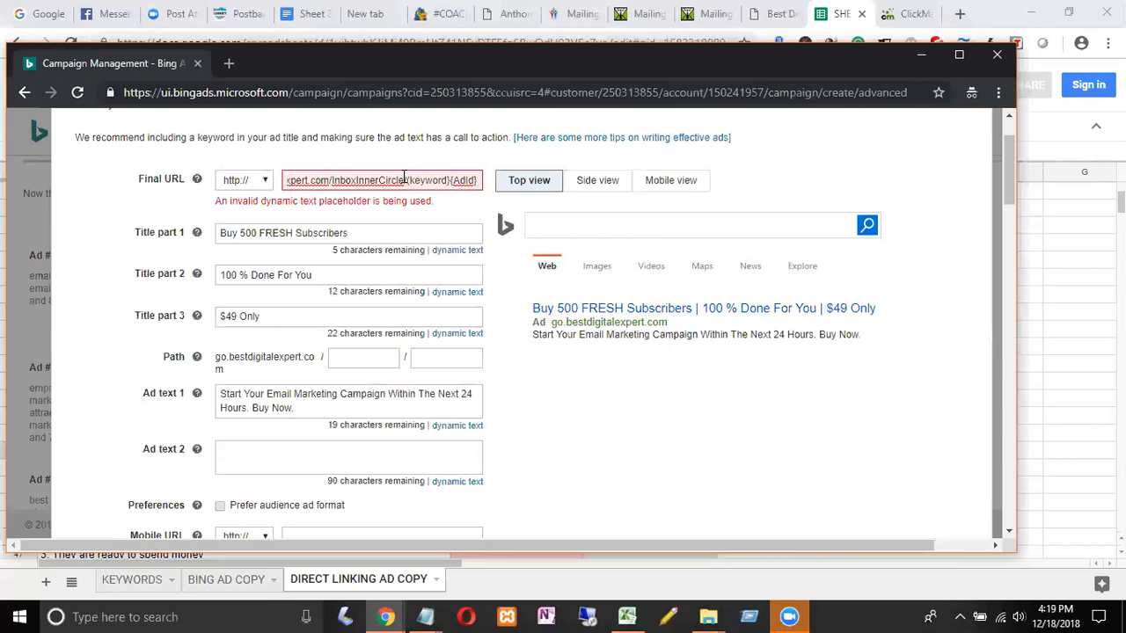
# - Switch to the Internet Marketers Connect affiliate site and open the Inbox Inner Circle [BIZOPP] [VSL] offer from My Offers
pyautogui.click(243, 13)
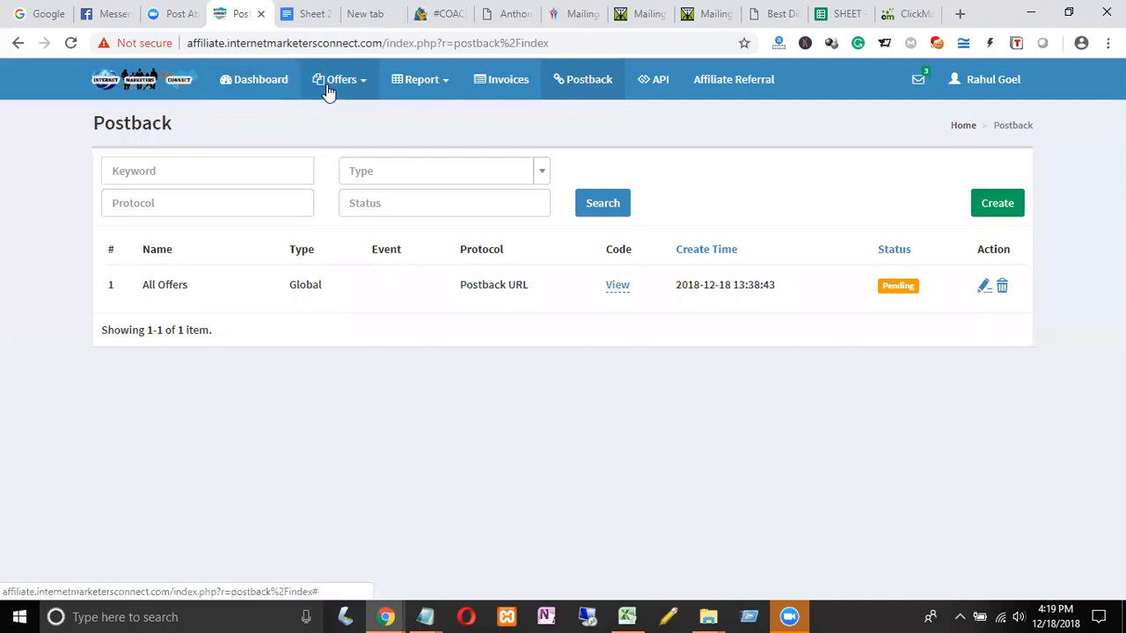
pyautogui.click(332, 88)
pyautogui.click(335, 114)
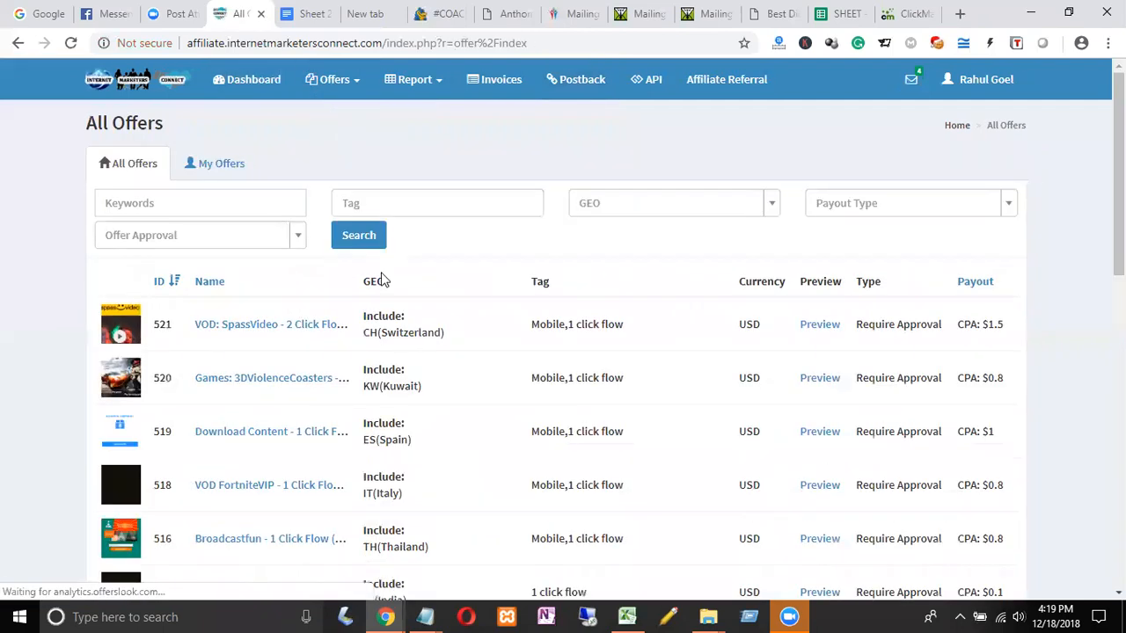
pyautogui.click(332, 88)
pyautogui.click(333, 136)
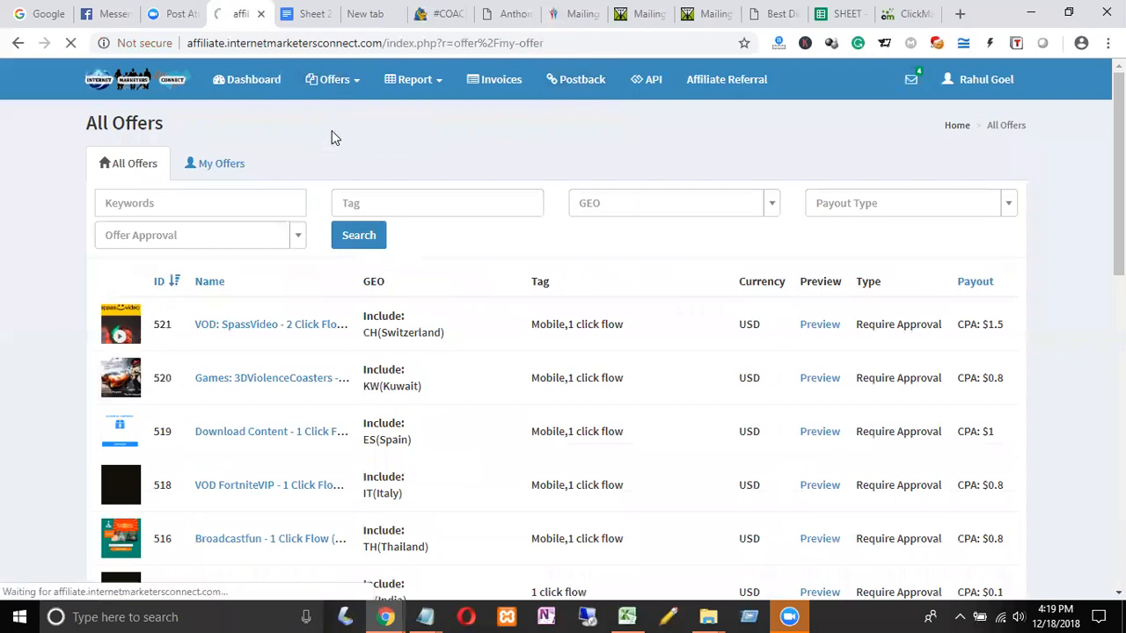
pyautogui.click(285, 325)
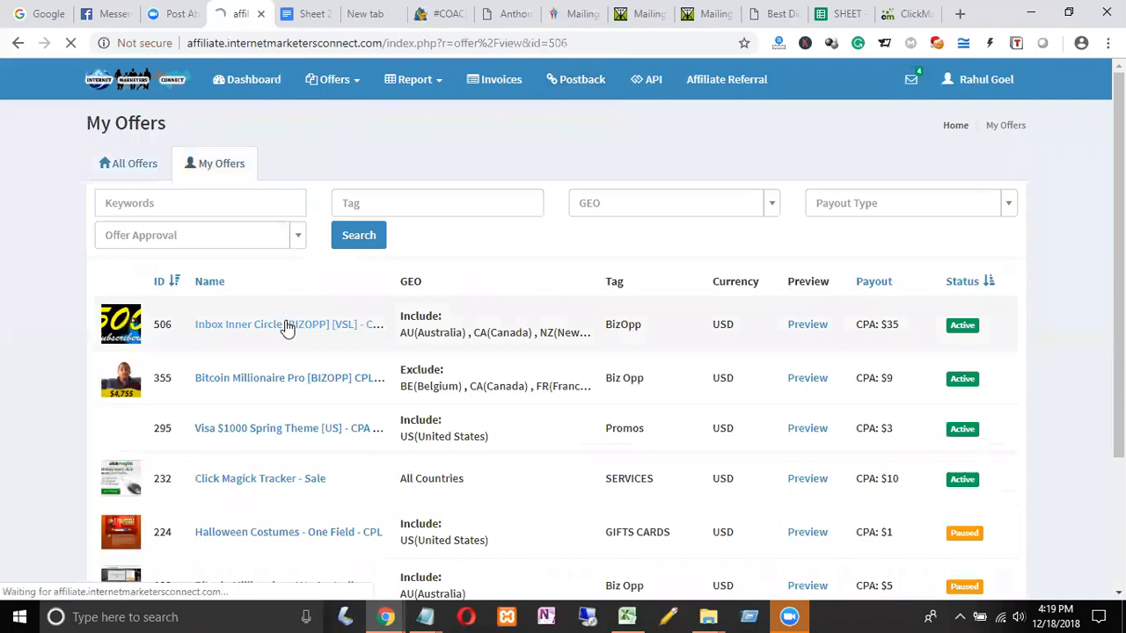
# - Examine the Inbox Inner Circle offer's country targeting and tracking link, and check the ClickMagick links list
pyautogui.scroll(-5, 429, 304)
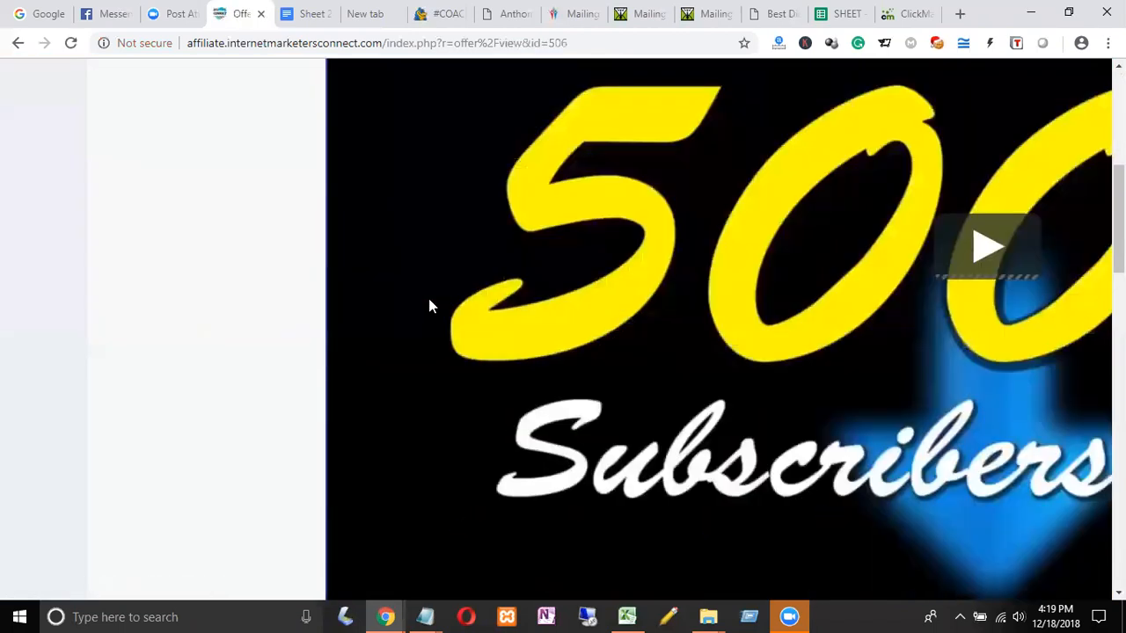
pyautogui.scroll(-15, 429, 306)
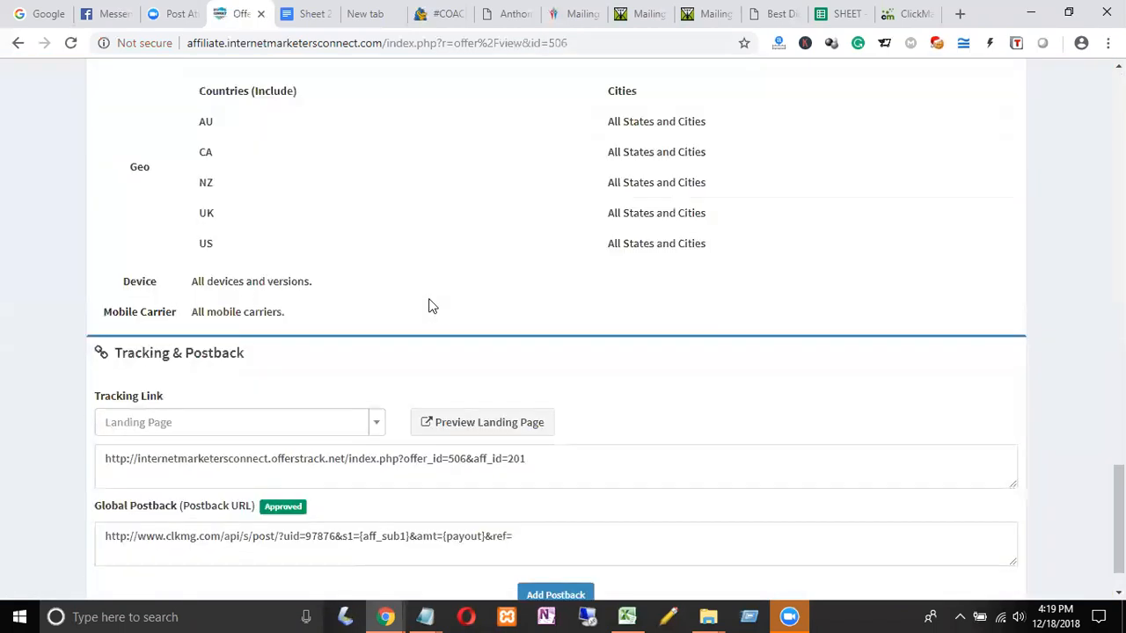
pyautogui.scroll(1, 430, 307)
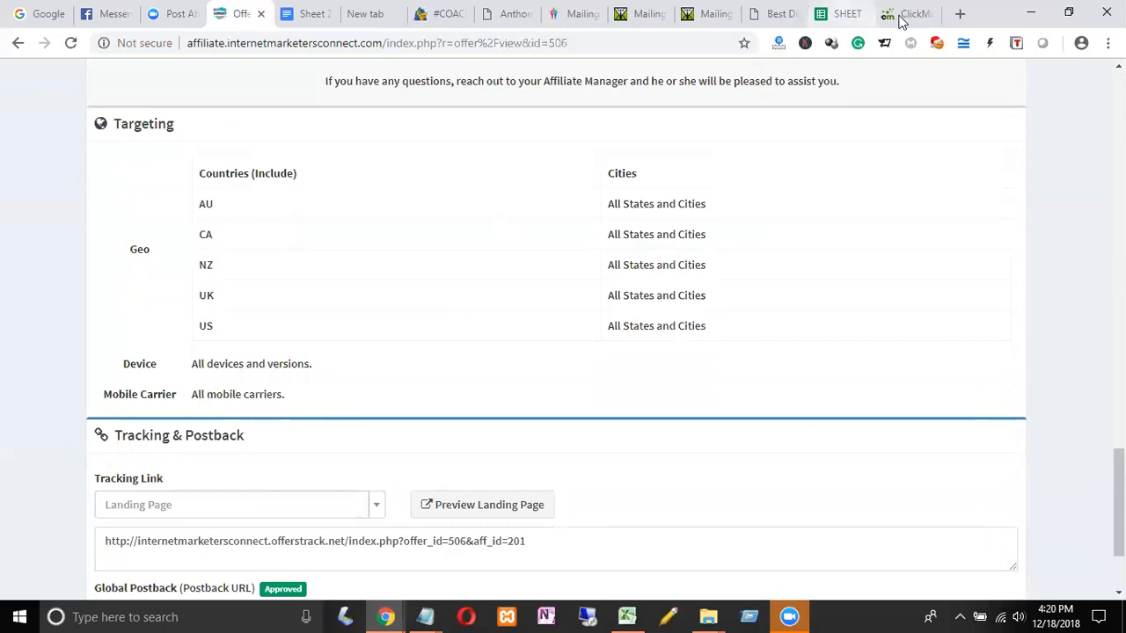
pyautogui.click(849, 14)
pyautogui.click(904, 14)
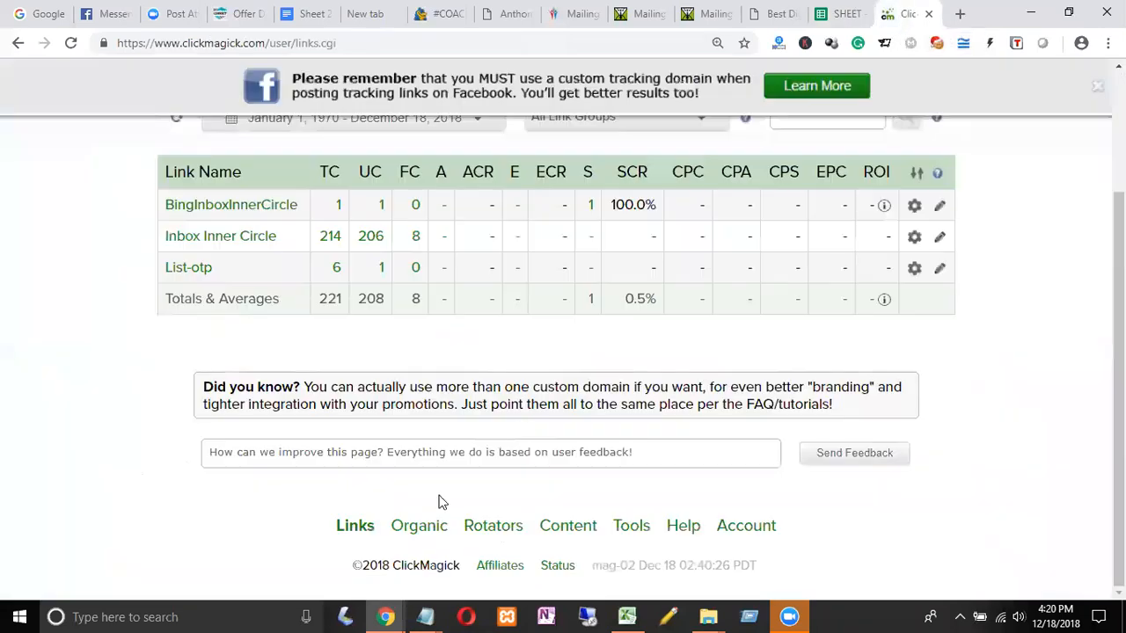
# - Switch to Bing Ads, correct the keyword placeholder in the Final URL with an opening "{", and save the ad
pyautogui.moveTo(384, 616)
pyautogui.click(480, 565)
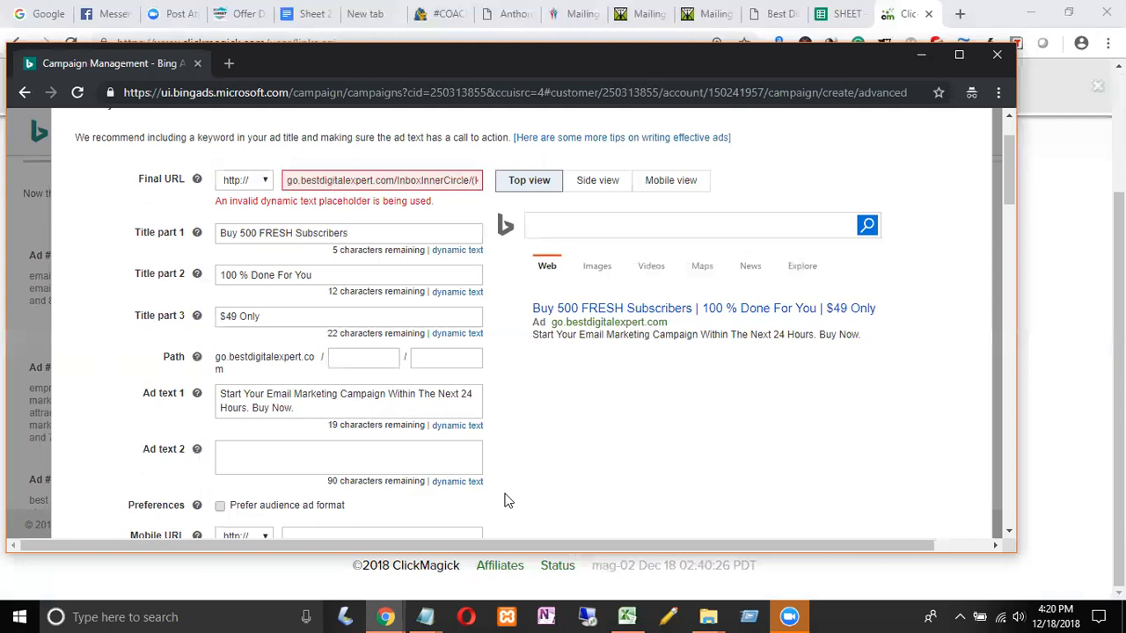
pyautogui.moveTo(472, 181); pyautogui.dragTo(492, 182)
pyautogui.click(419, 182)
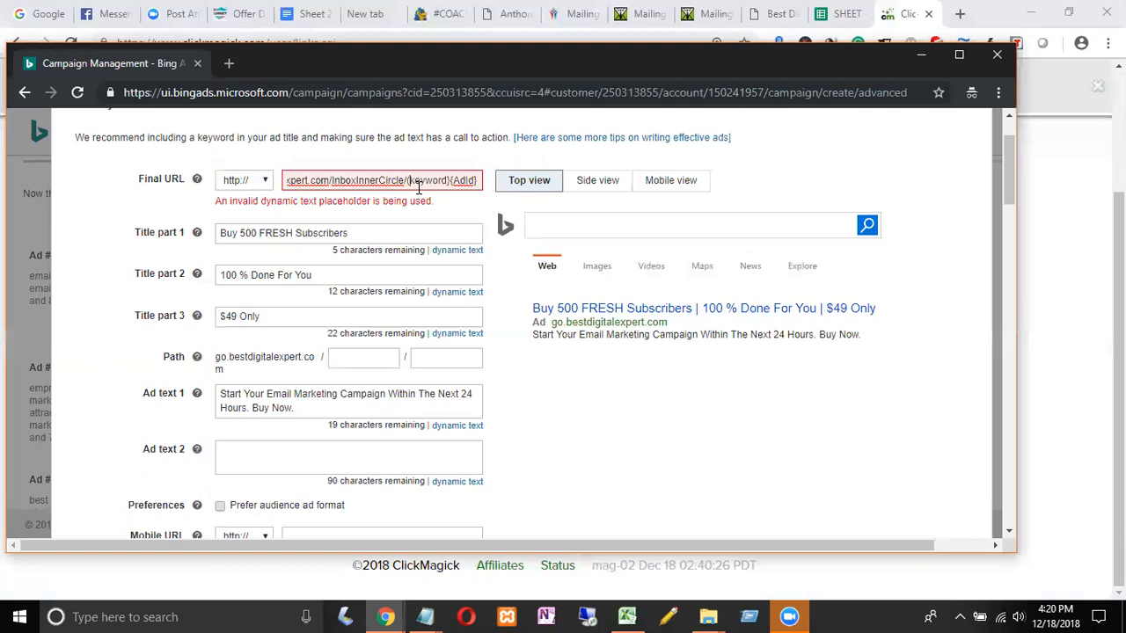
pyautogui.press('BackSpace')
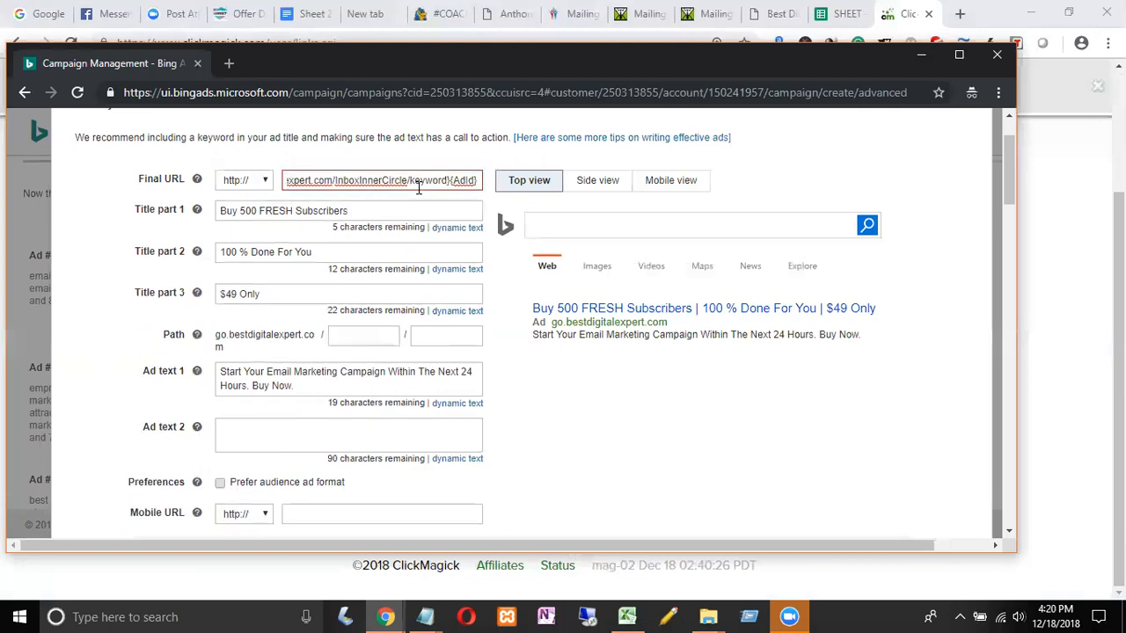
pyautogui.write('{')
pyautogui.scroll(-2, 401, 368)
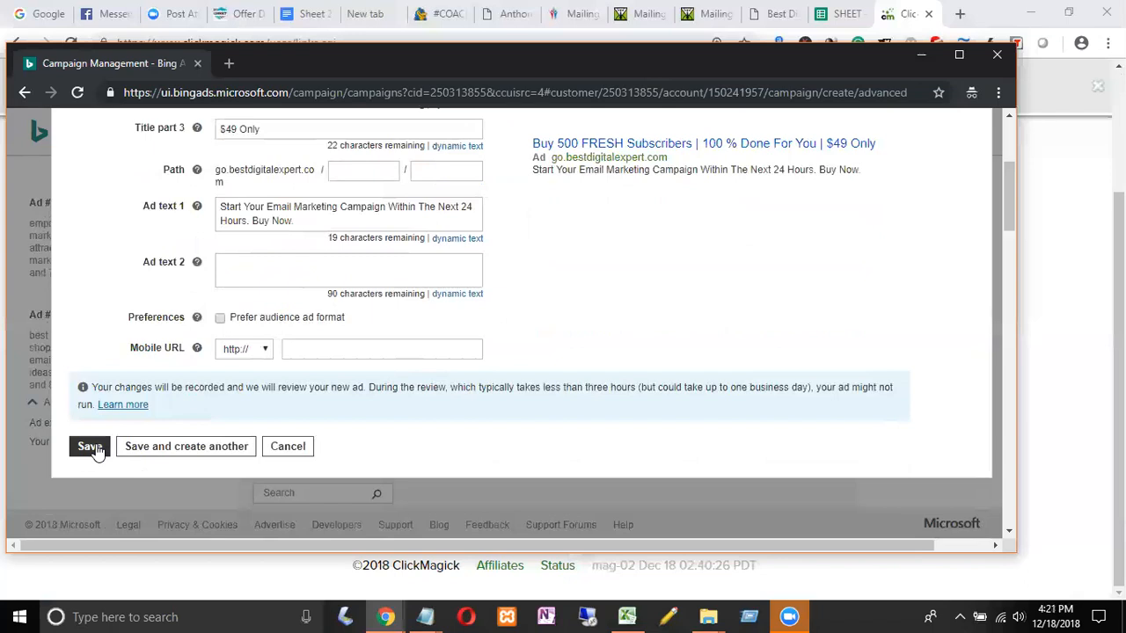
pyautogui.click(91, 447)
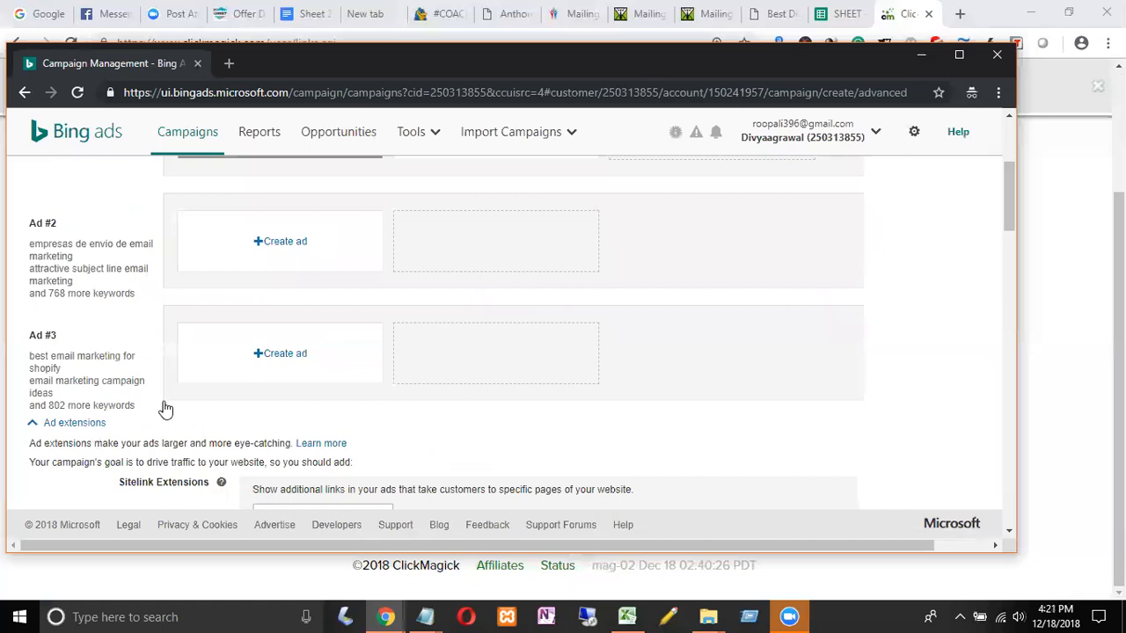
# - Duplicate the saved ad within the Ad #1 group and open the copy for editing
pyautogui.scroll(3, 382, 255)
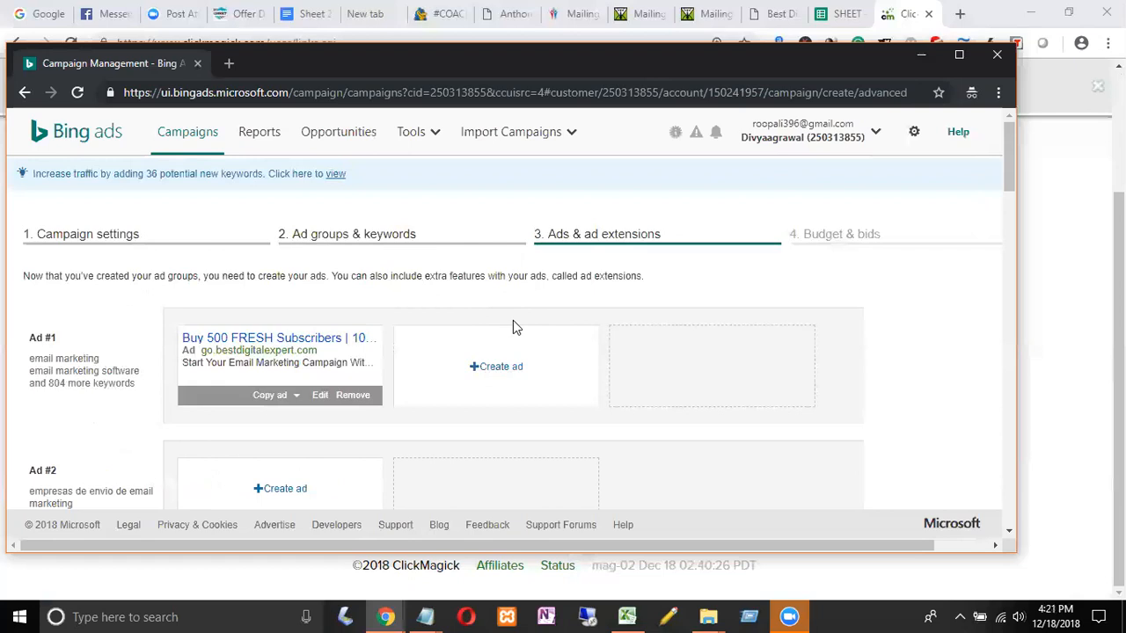
pyautogui.click(270, 398)
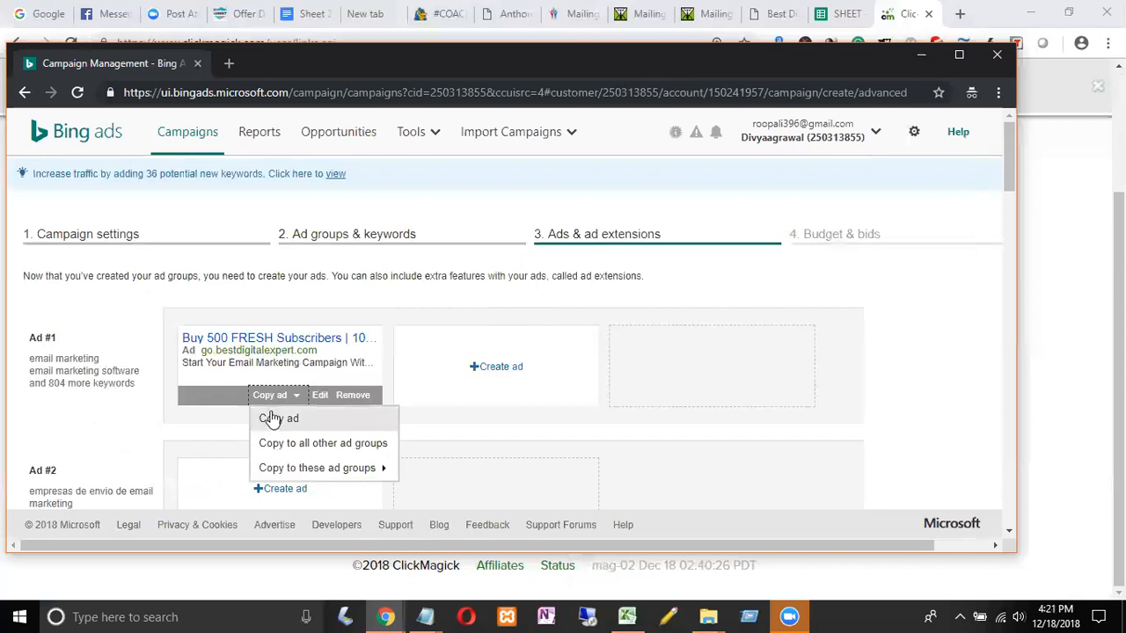
pyautogui.click(277, 420)
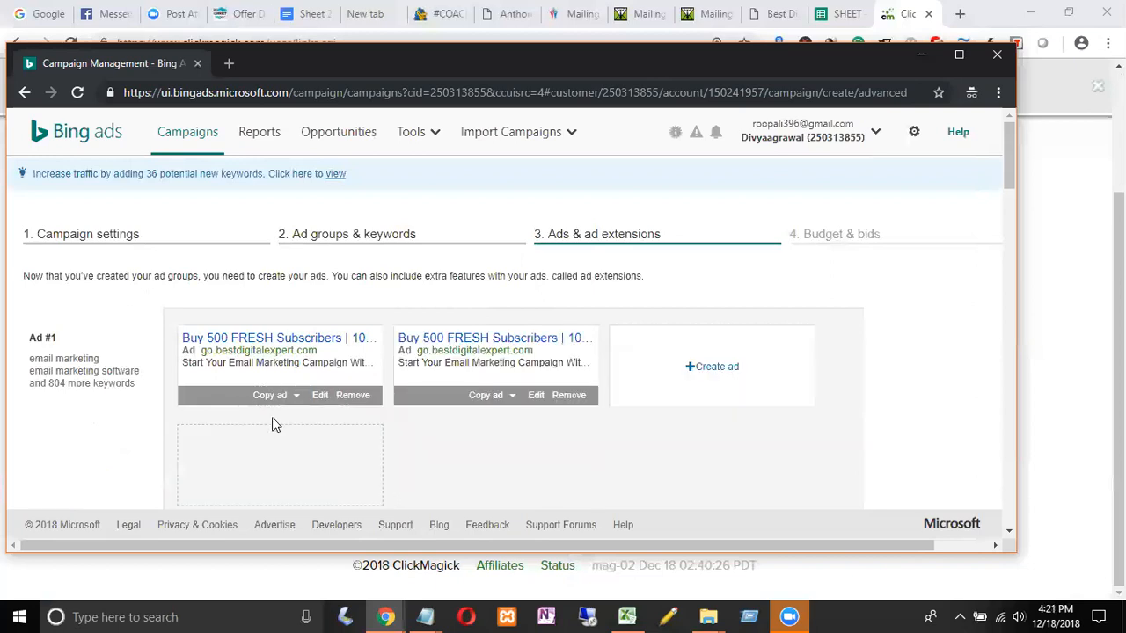
pyautogui.click(536, 396)
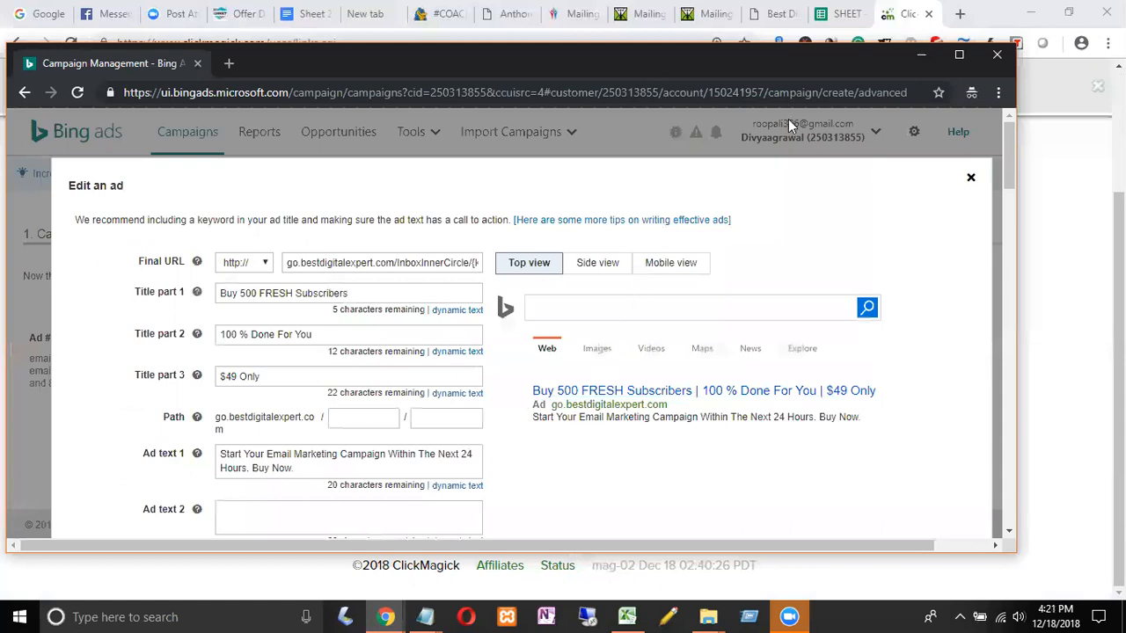
# - Copy "500 Fresh Subscribers On Sale" without its number from cell A33 of the DIRECT LINKING AD COPY sheet
pyautogui.click(843, 14)
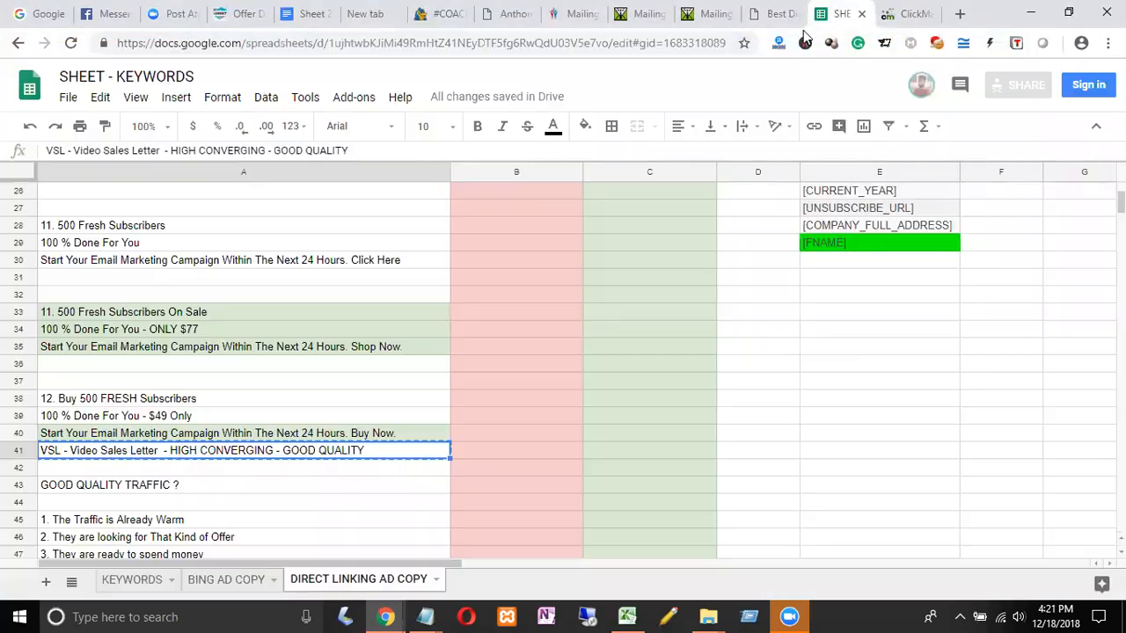
pyautogui.click(180, 315)
pyautogui.doubleClick(204, 315)
pyautogui.moveTo(212, 313); pyautogui.dragTo(59, 314)
pyautogui.hotkey('ctrl', 'c')
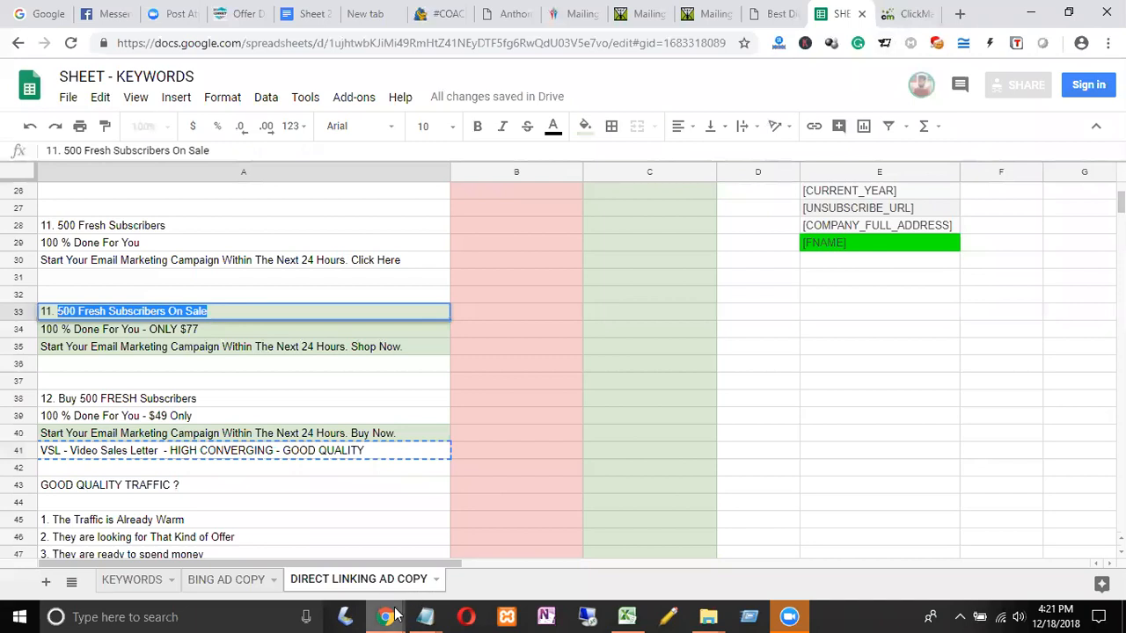
# - Dock the Bing Ads window beside the spreadsheet and replace Title part 1 with "500 Fresh Subscribers On Sale"
pyautogui.moveTo(390, 615)
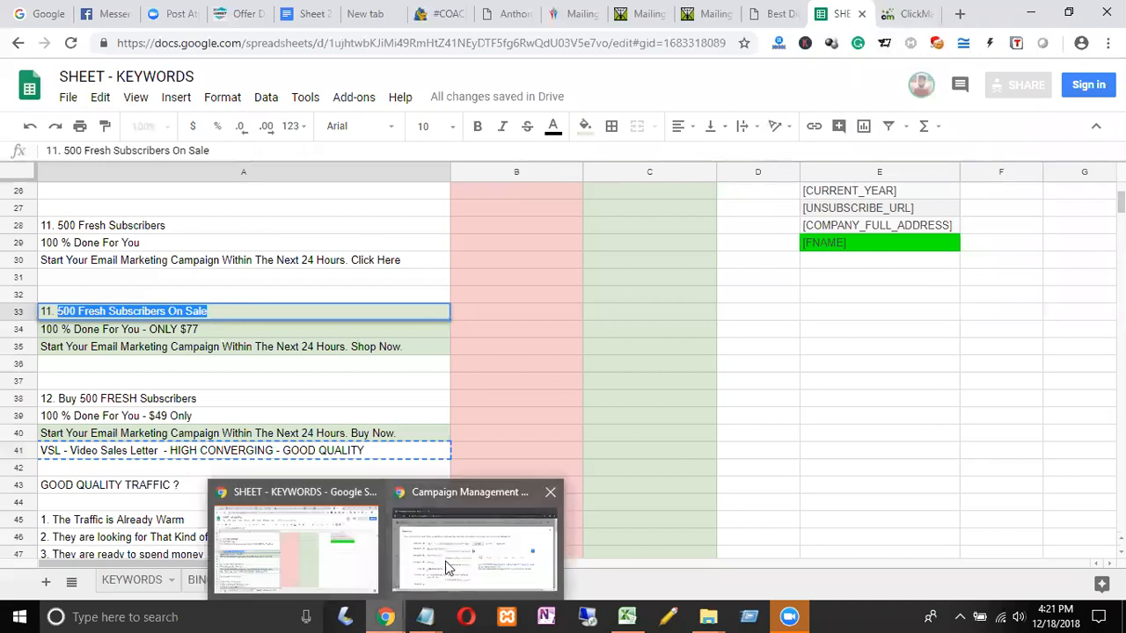
pyautogui.click(448, 570)
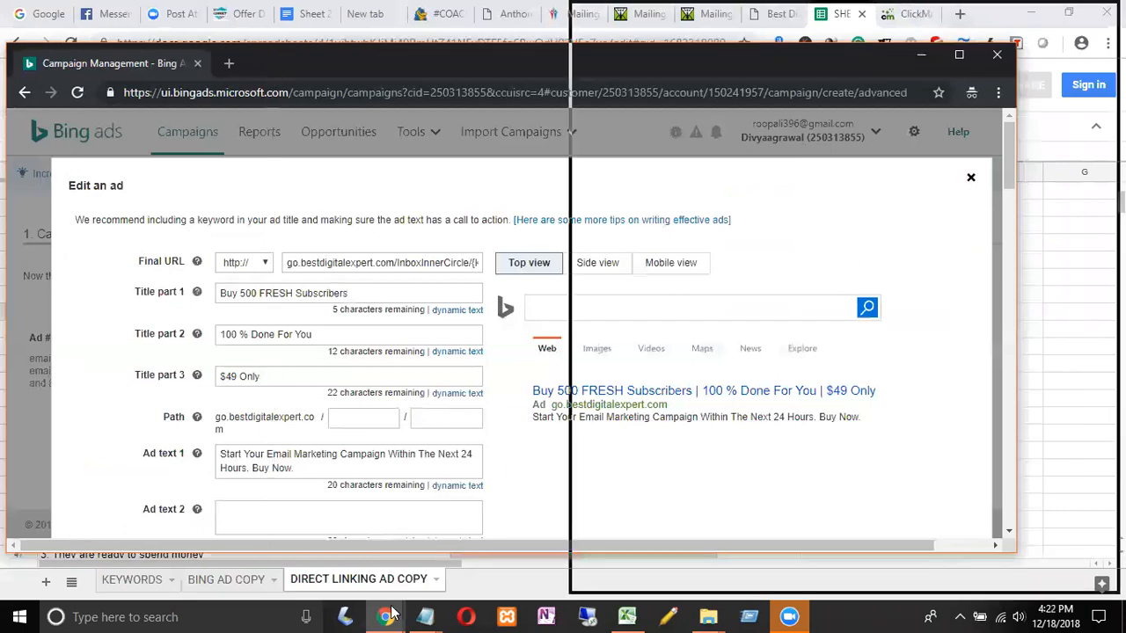
pyautogui.press('super+Right')
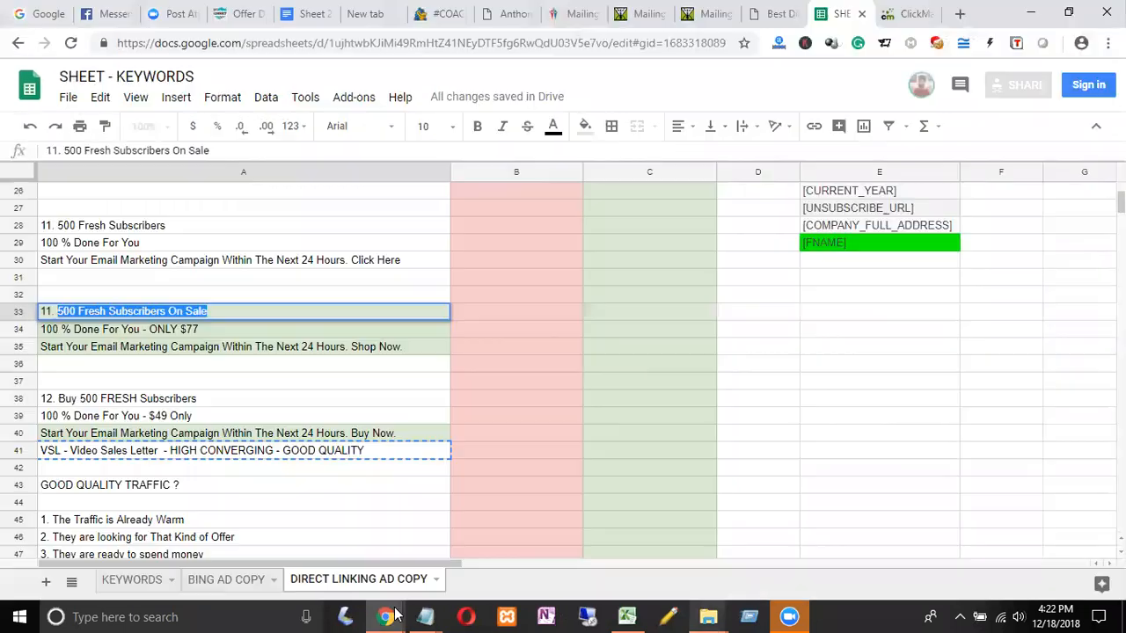
pyautogui.moveTo(389, 616)
pyautogui.click(480, 567)
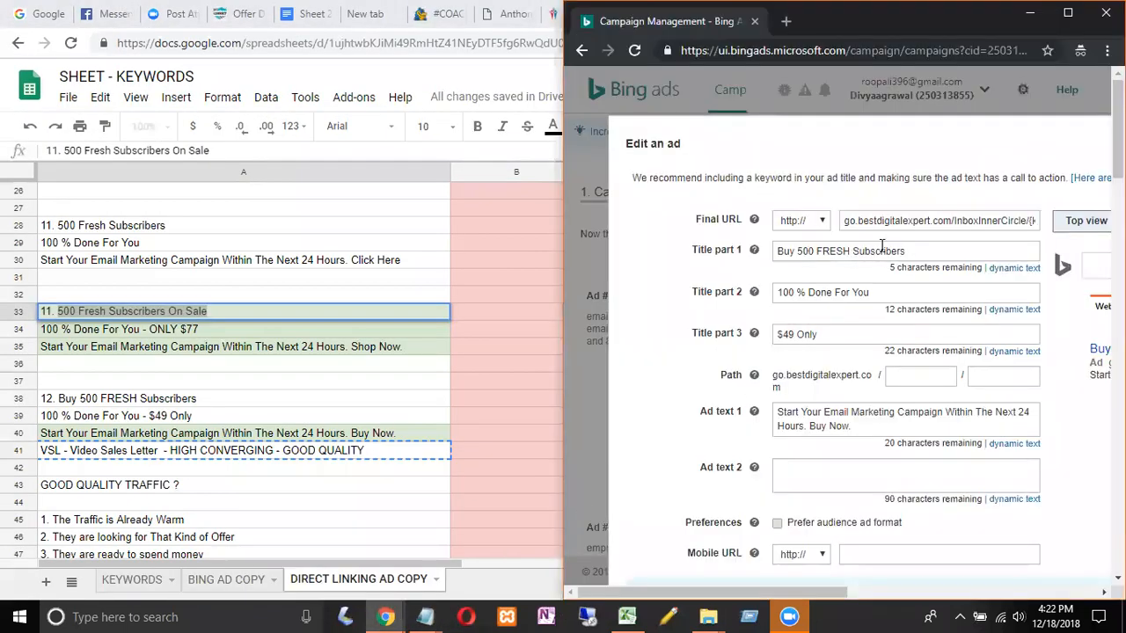
pyautogui.moveTo(915, 250); pyautogui.dragTo(778, 252)
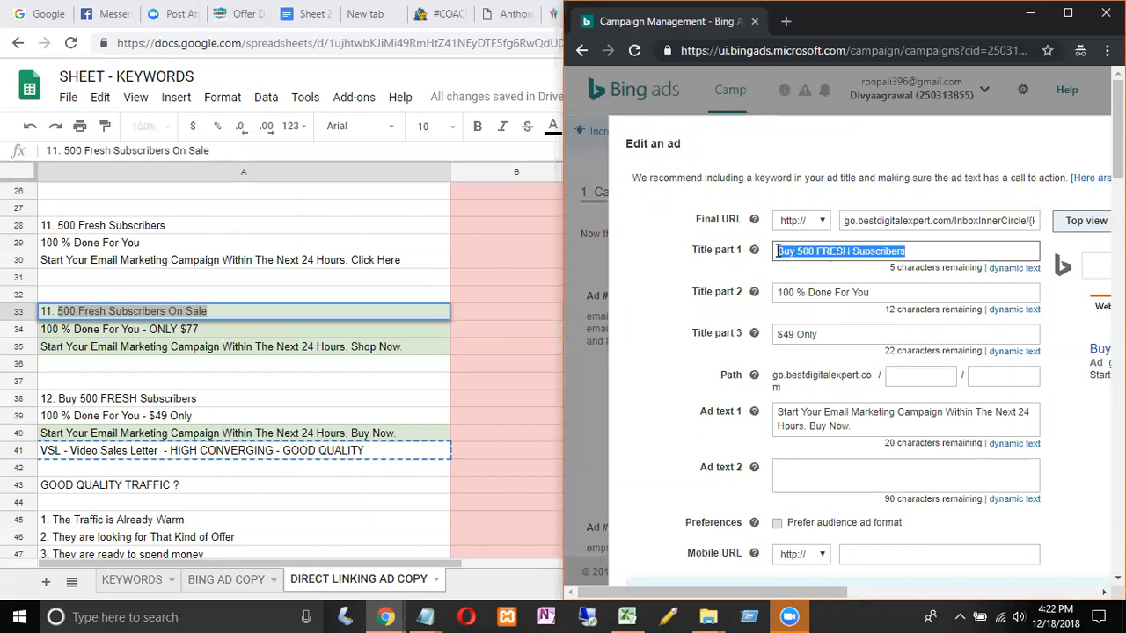
pyautogui.hotkey('ctrl', 'v')
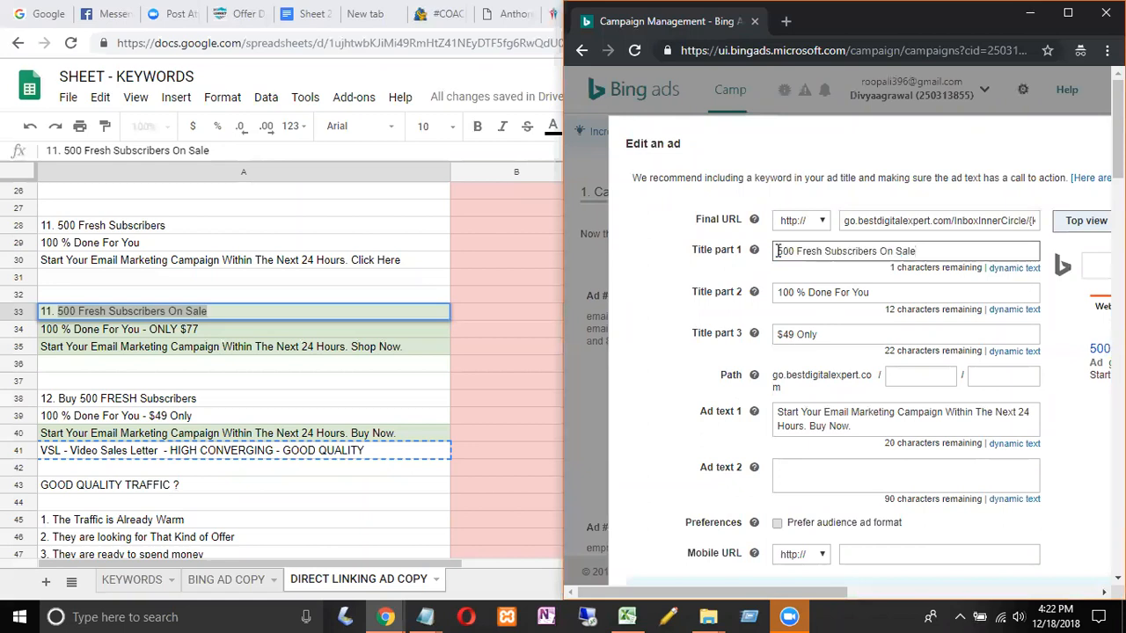
# - Replace Title part 2 with "100 % Done For You - ONLY $77" copied from spreadsheet cell A34
pyautogui.click(228, 329)
pyautogui.doubleClick(227, 330)
pyautogui.moveTo(237, 330); pyautogui.dragTo(22, 330)
pyautogui.hotkey('ctrl', 'c')
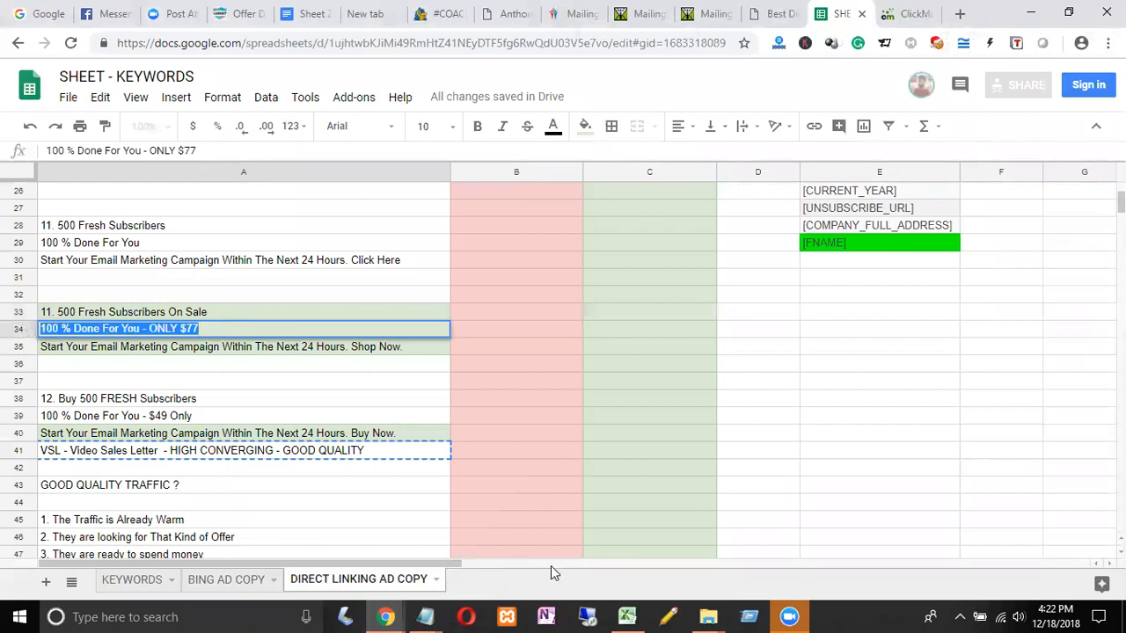
pyautogui.moveTo(387, 616)
pyautogui.click(470, 565)
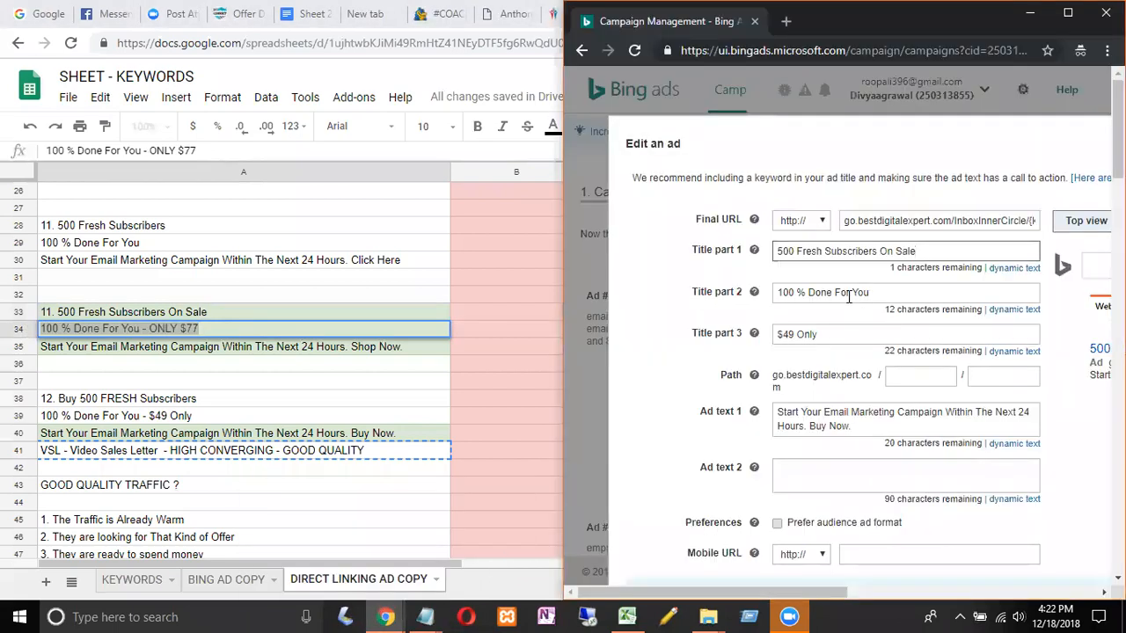
pyautogui.moveTo(911, 296); pyautogui.dragTo(756, 295)
pyautogui.hotkey('ctrl', 'v')
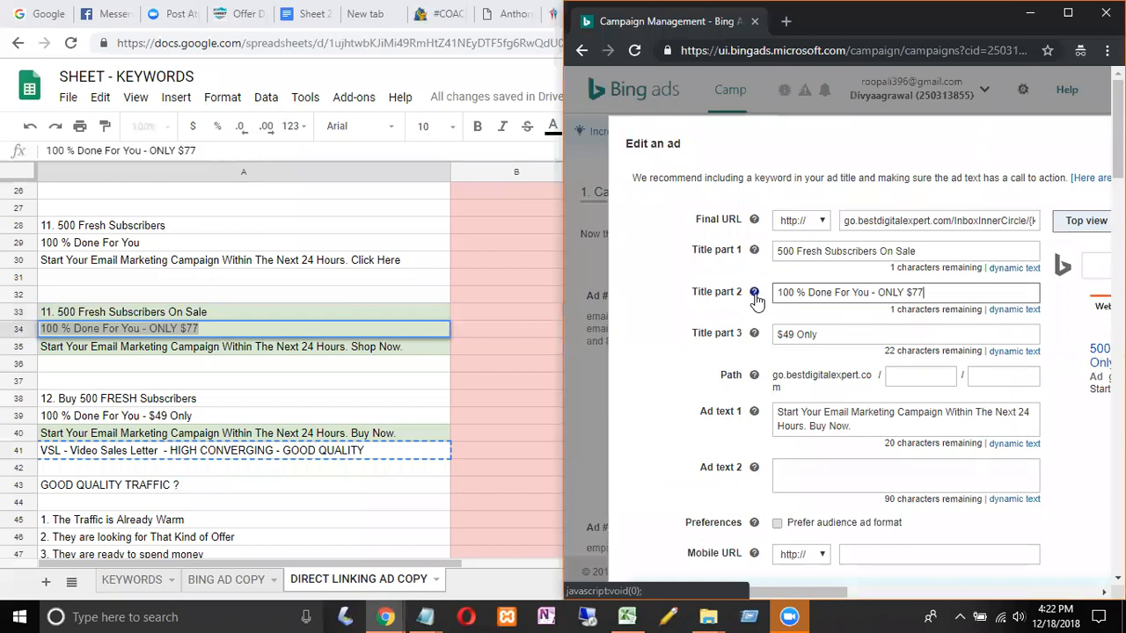
# - Clear Title part 3 and replace Ad text 1 with the "Shop Now." text copied from spreadsheet cell A35
pyautogui.click(335, 348)
pyautogui.doubleClick(411, 345)
pyautogui.moveTo(416, 347); pyautogui.dragTo(31, 350)
pyautogui.hotkey('ctrl', 'c')
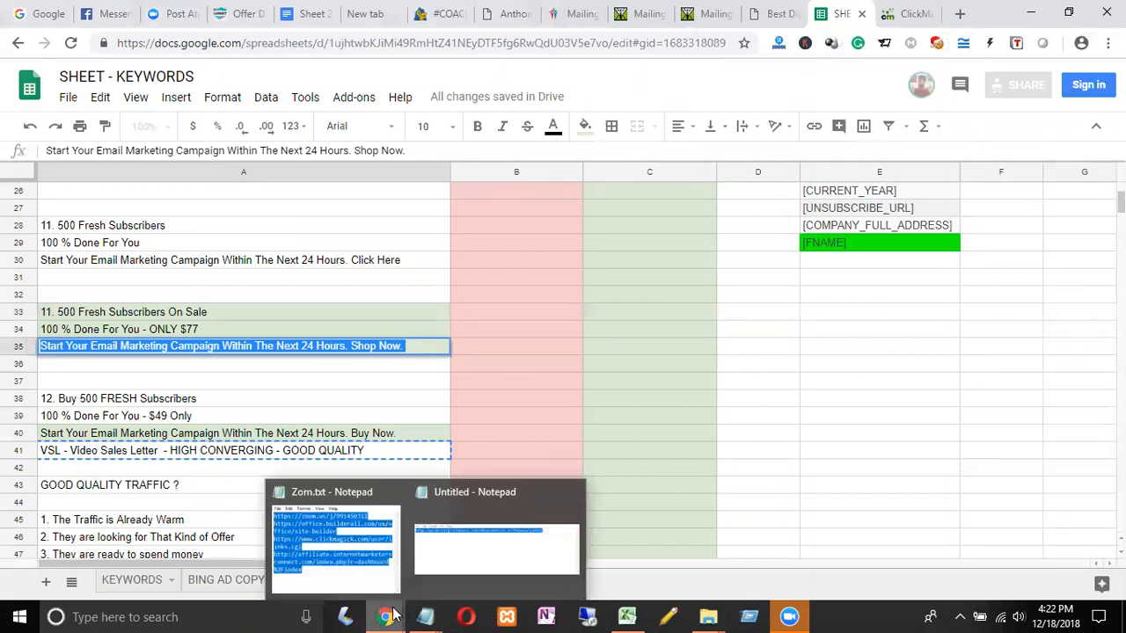
pyautogui.moveTo(396, 616)
pyautogui.click(475, 572)
pyautogui.moveTo(829, 340); pyautogui.dragTo(763, 343)
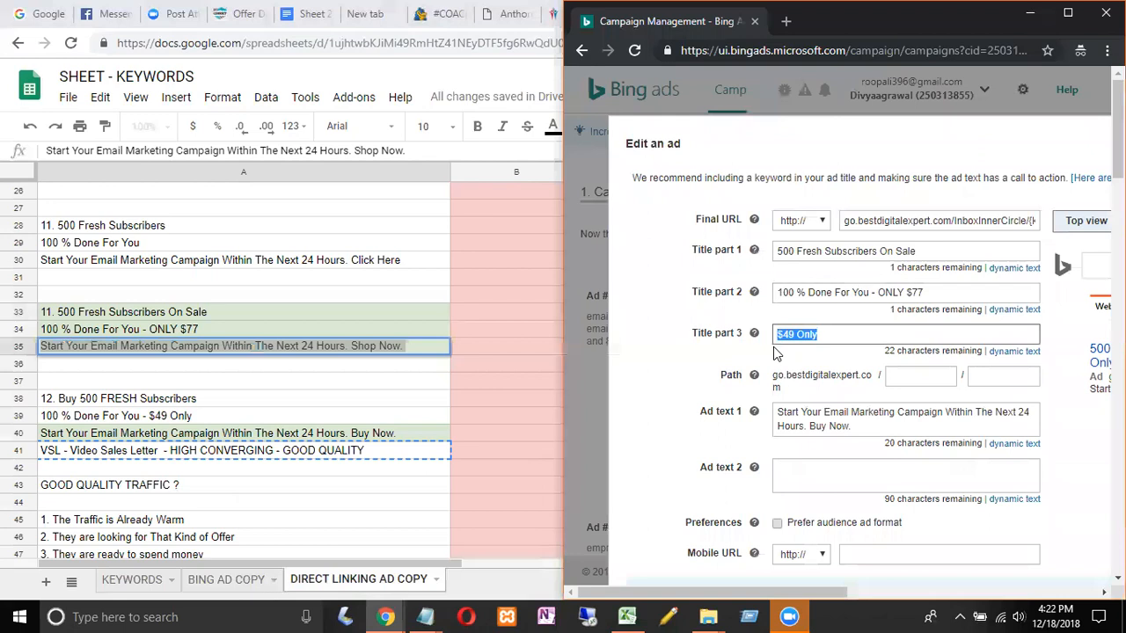
pyautogui.press('BackSpace')
pyautogui.moveTo(854, 424); pyautogui.dragTo(780, 414)
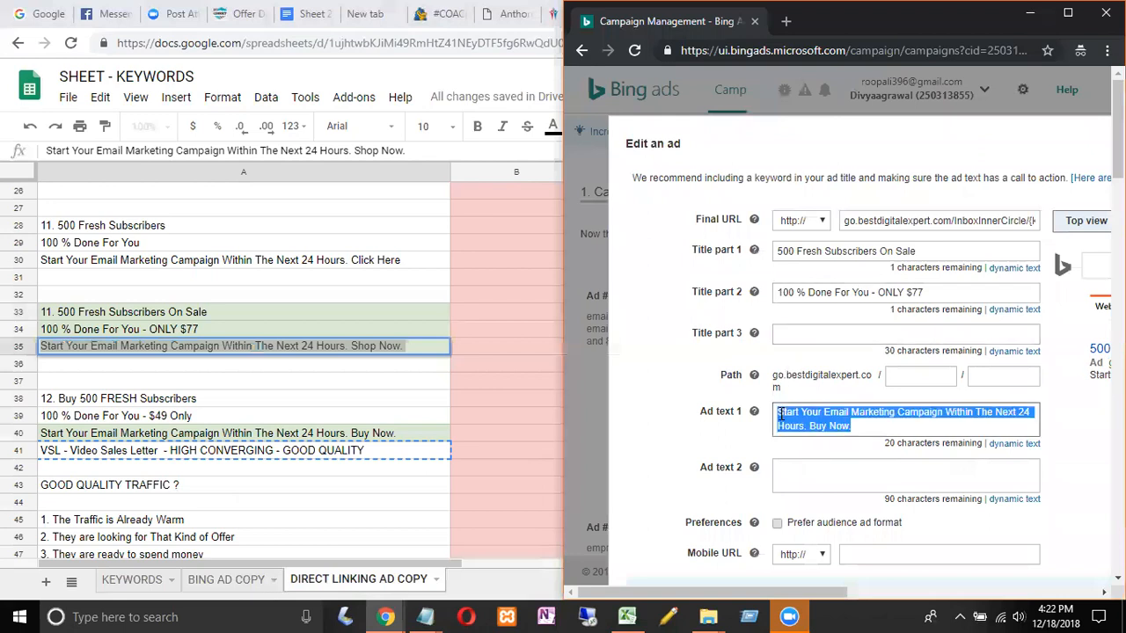
pyautogui.hotkey('ctrl', 'v')
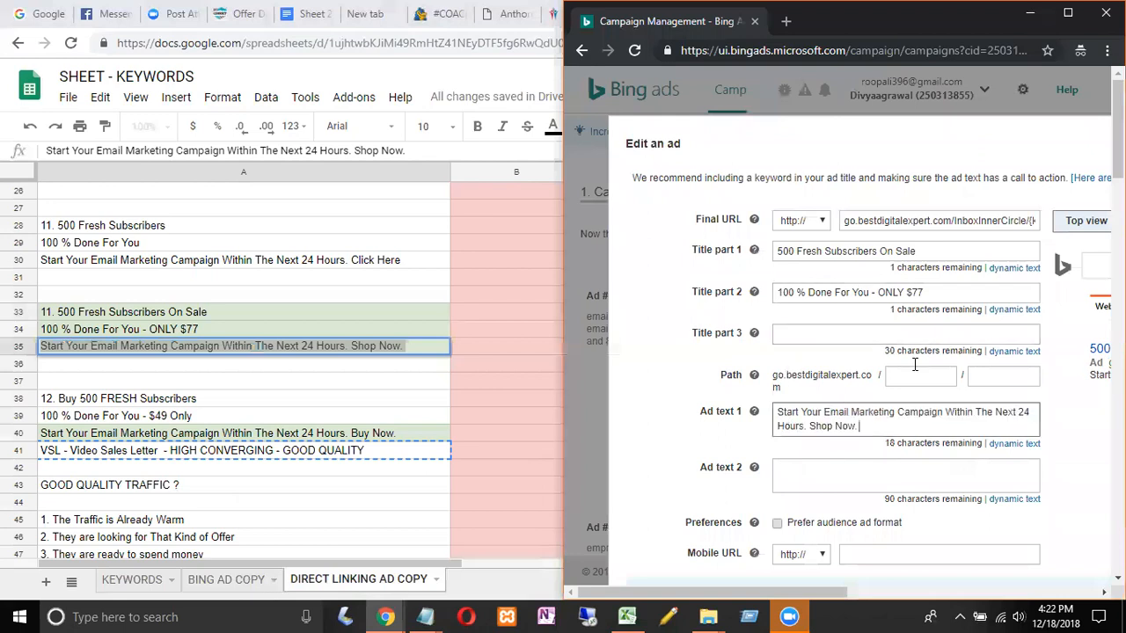
# - Move "ONLY $77" from Title part 2 into Title part 3 and remove the trailing dash from Title part 2
pyautogui.moveTo(878, 293); pyautogui.dragTo(923, 293)
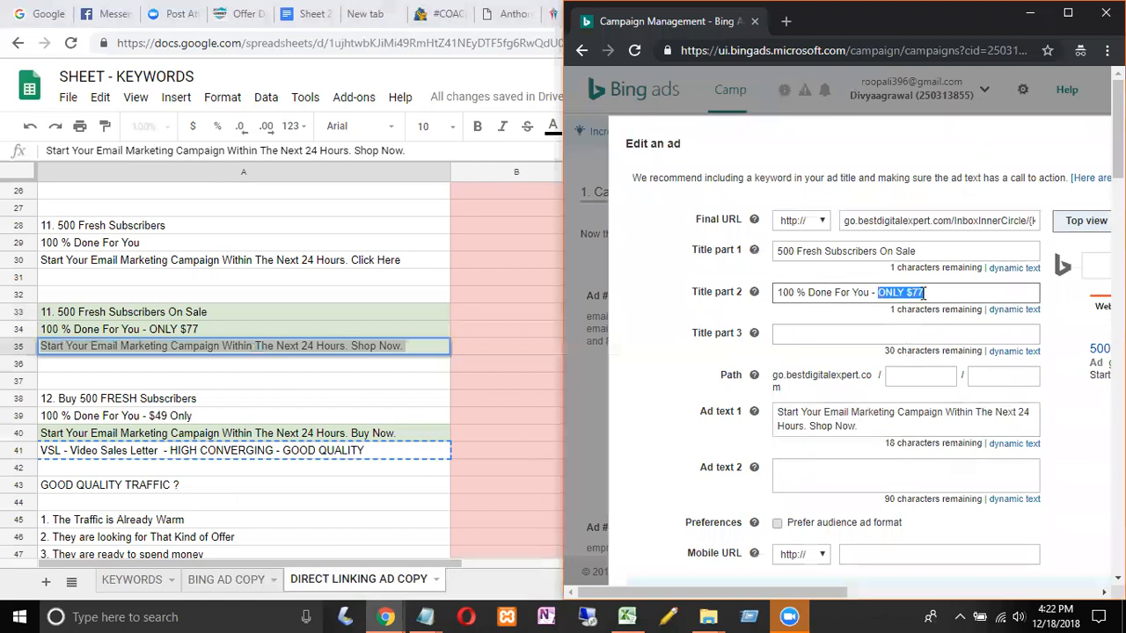
pyautogui.hotkey('ctrl', 'x')
pyautogui.click(806, 330)
pyautogui.hotkey('ctrl', 'v')
pyautogui.click(893, 297)
pyautogui.press('BackSpace')
pyautogui.press('BackSpace')
pyautogui.press('BackSpace')
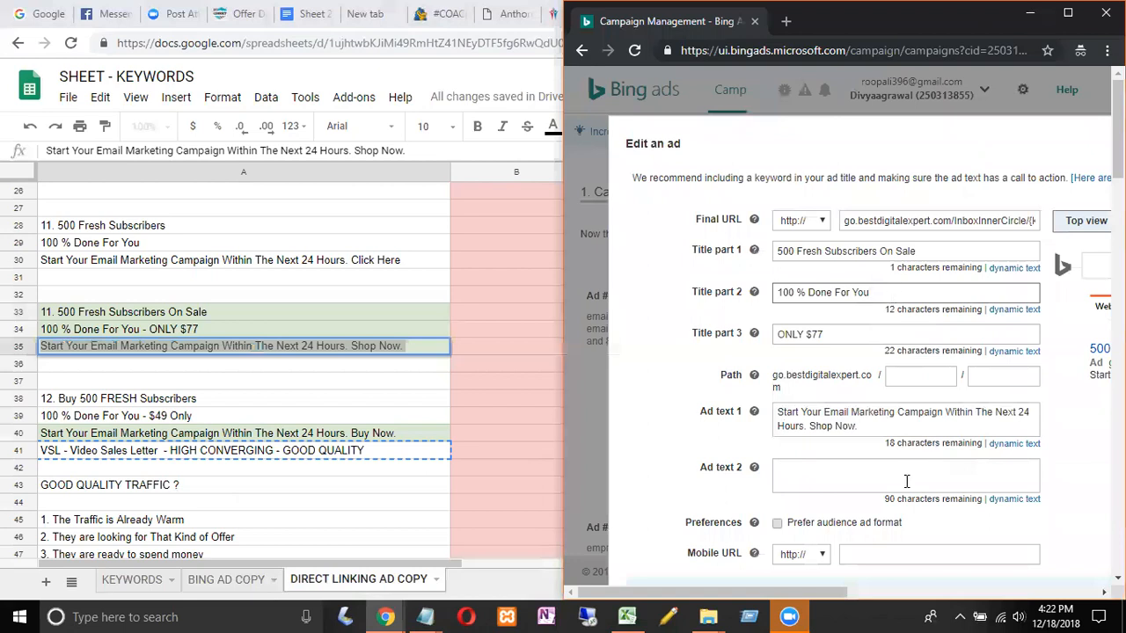
# - Change Title part 3 to "Only $77", save the ad and start creating another
pyautogui.scroll(-1, 907, 481)
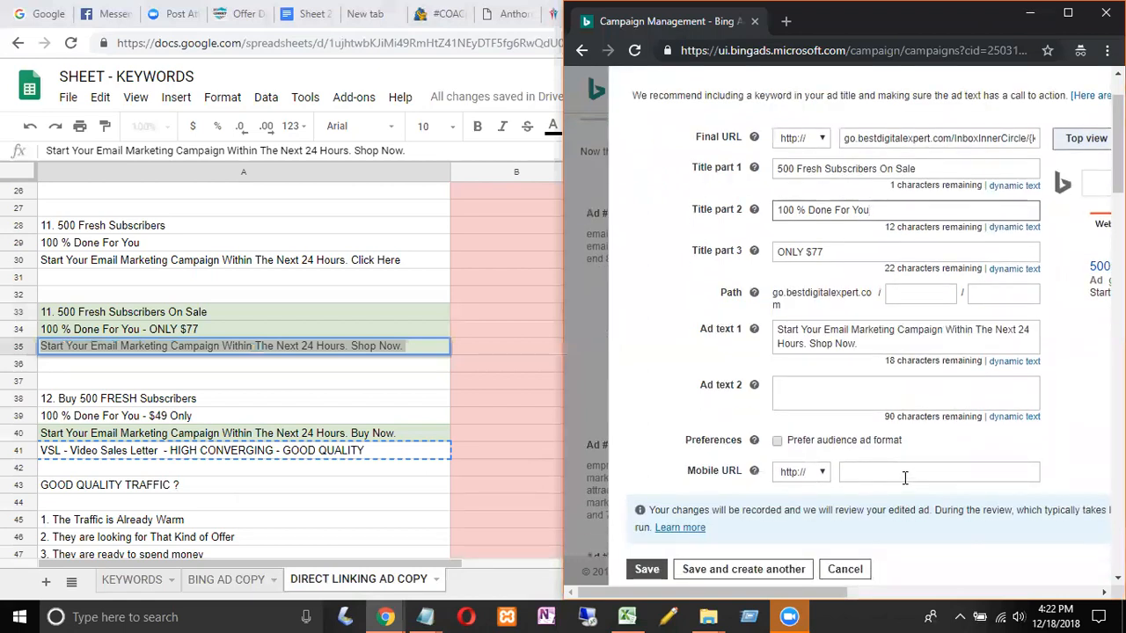
pyautogui.click(801, 252)
pyautogui.press('BackSpace')
pyautogui.press('BackSpace')
pyautogui.press('BackSpace')
pyautogui.write('nly')
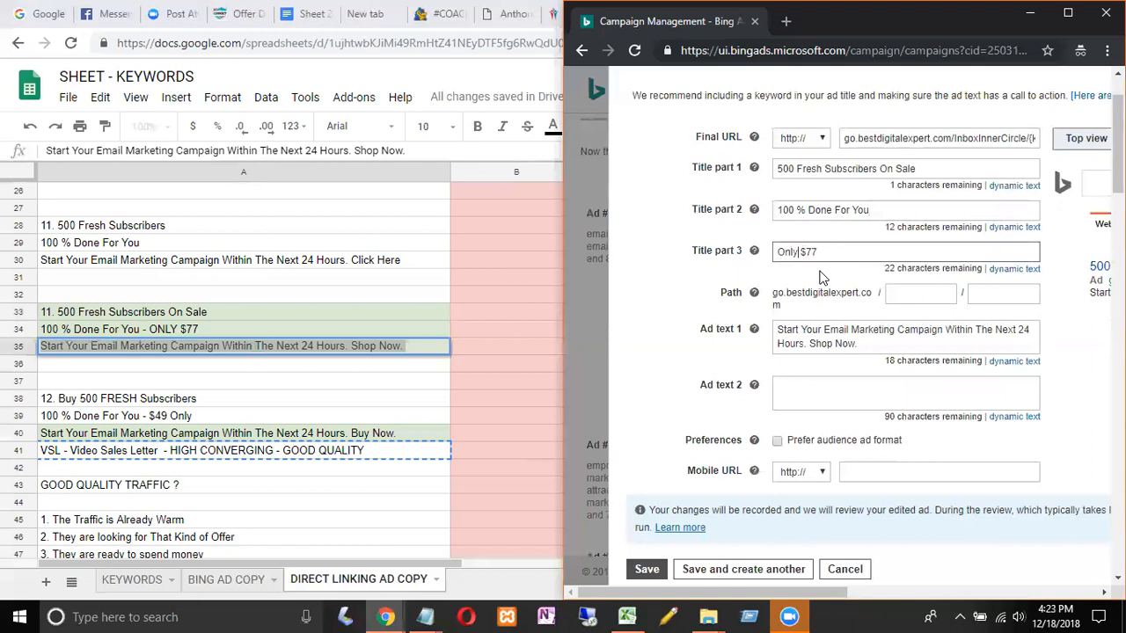
pyautogui.click(728, 573)
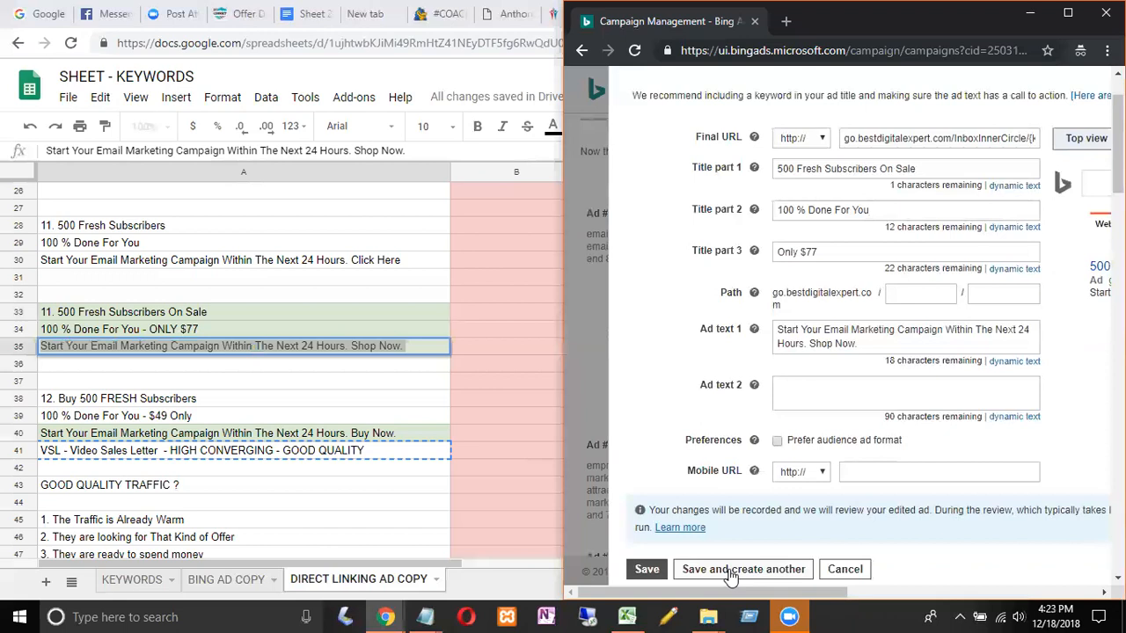
pyautogui.click(726, 571)
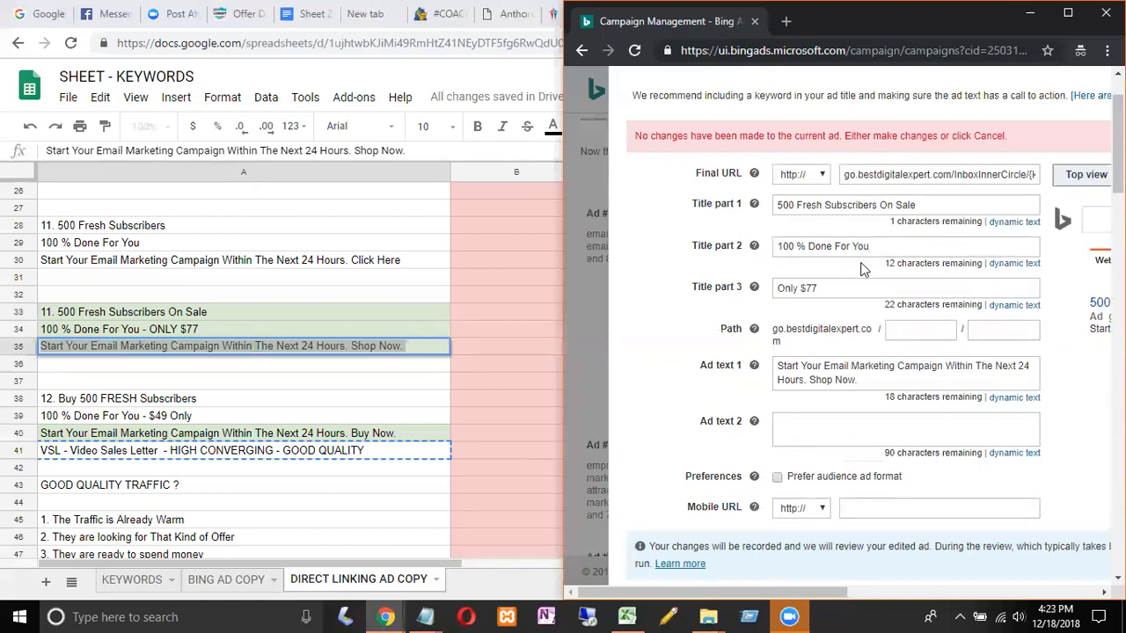
# - Replace Title part 1 with "500 Fresh Subscribers" copied from spreadsheet cell A28, leaving out the "11." numbering
pyautogui.click(270, 230)
pyautogui.doubleClick(270, 231)
pyautogui.moveTo(165, 225); pyautogui.dragTo(59, 225)
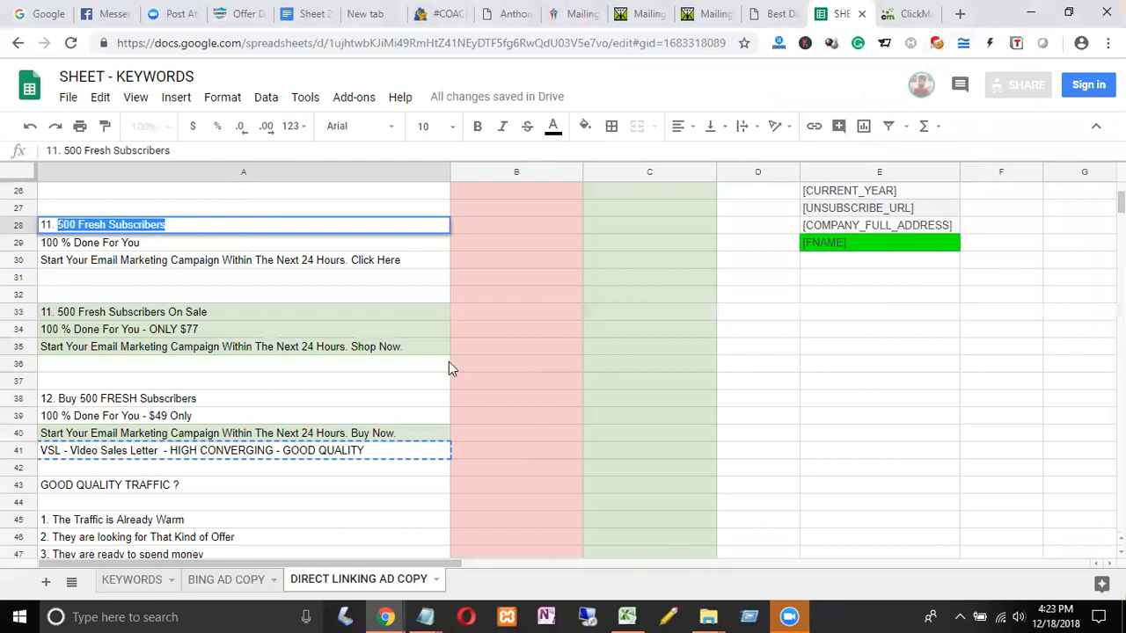
pyautogui.click(1056, 18)
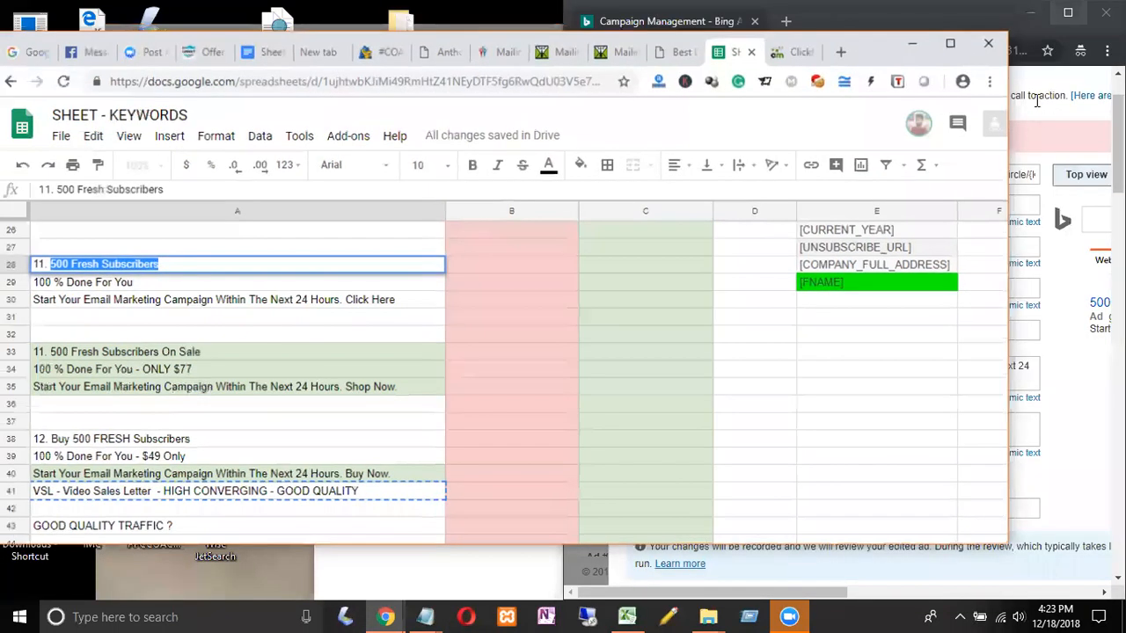
pyautogui.click(1039, 91)
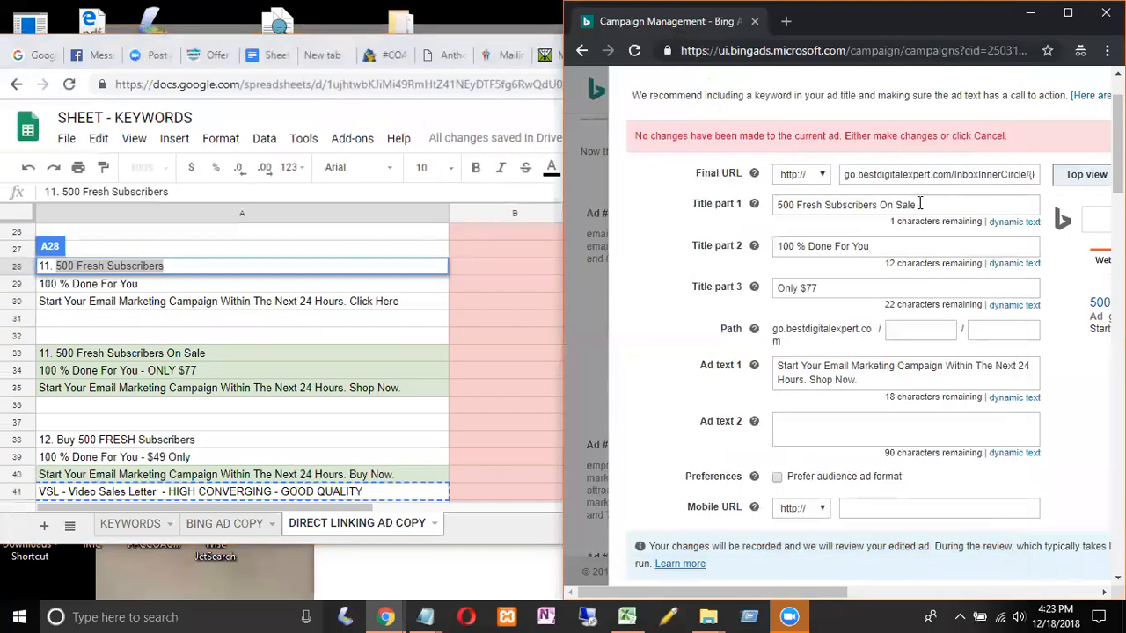
pyautogui.click(749, 202)
pyautogui.hotkey('ctrl', 'v')
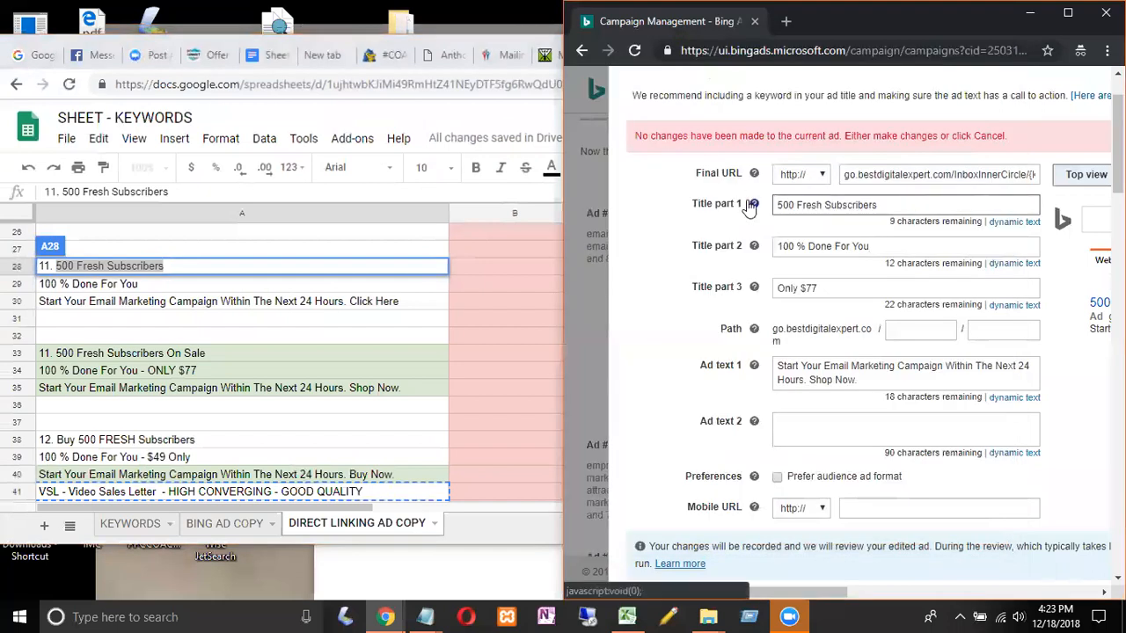
# - Replace Title part 2 with "100 % Done For You" copied from spreadsheet cell A29, without the trailing space
pyautogui.click(175, 290)
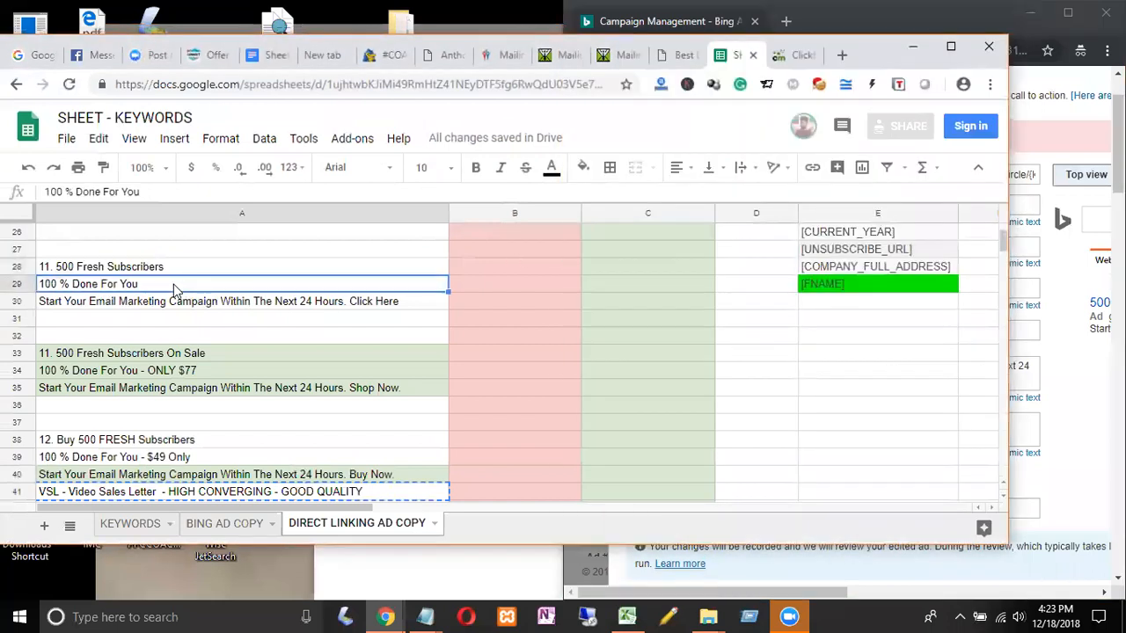
pyautogui.doubleClick(176, 286)
pyautogui.moveTo(226, 283); pyautogui.dragTo(32, 282)
pyautogui.hotkey('ctrl', 'c')
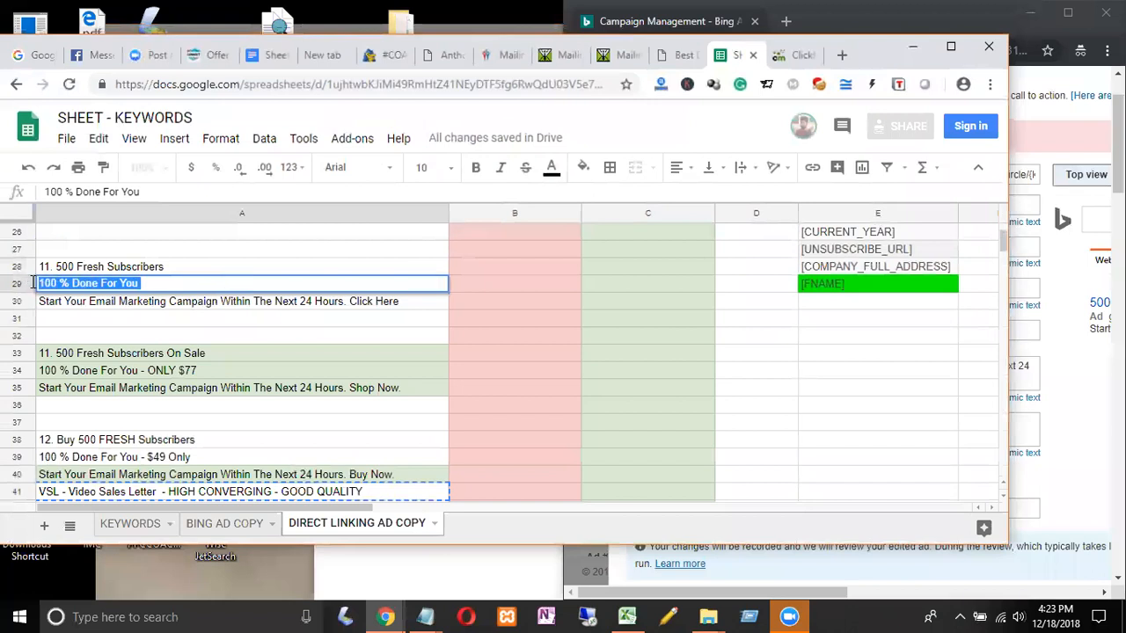
pyautogui.click(1064, 92)
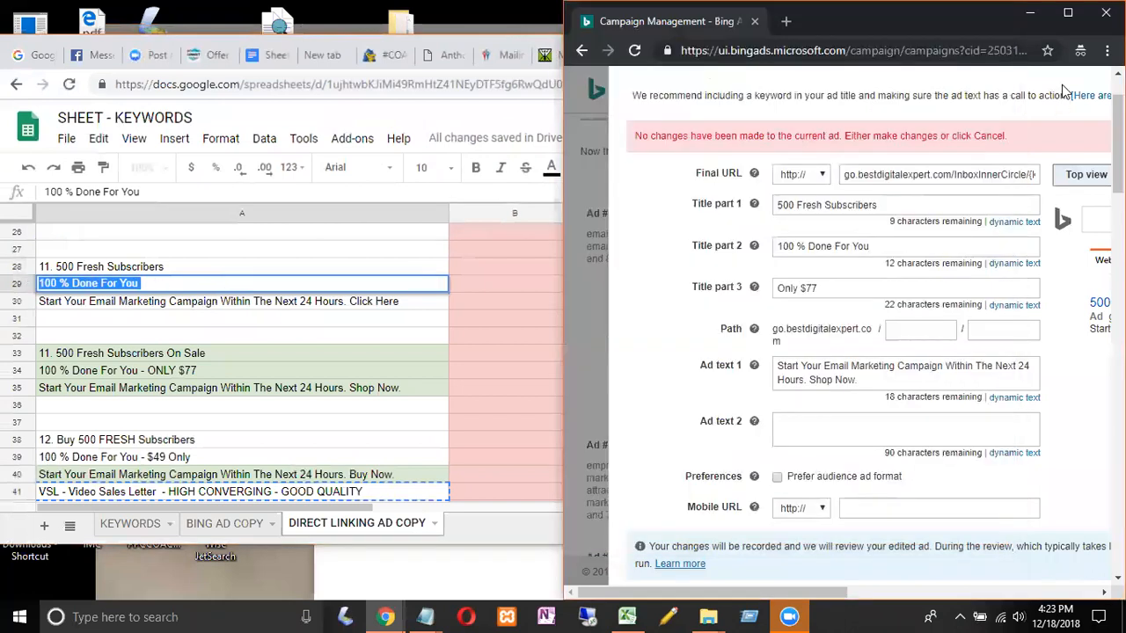
pyautogui.moveTo(879, 246); pyautogui.dragTo(776, 246)
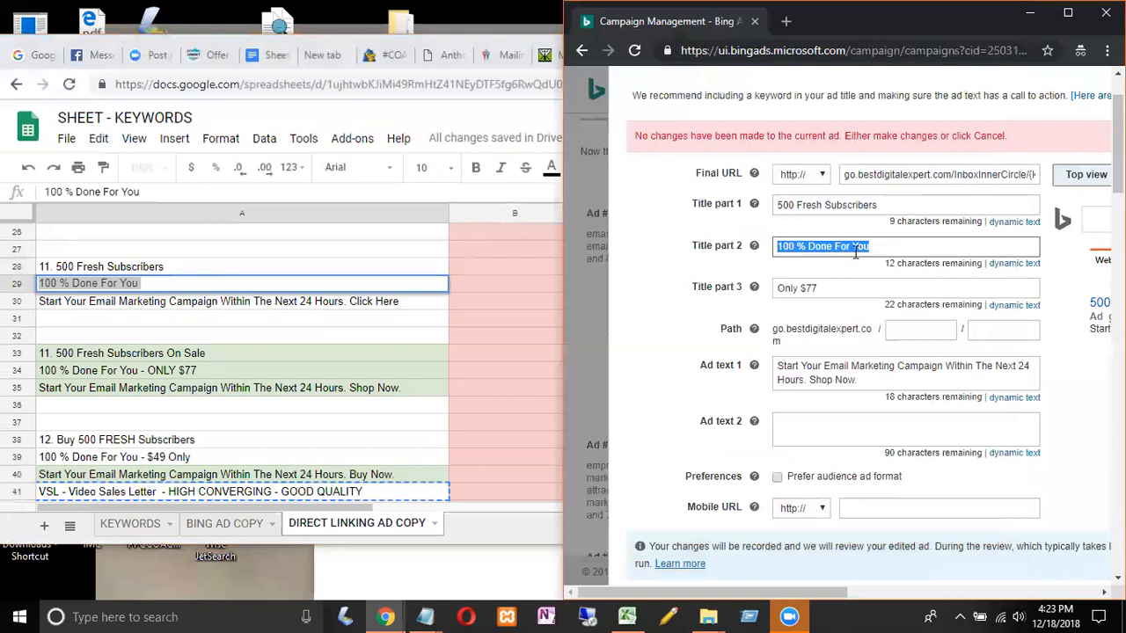
pyautogui.hotkey('ctrl', 'v')
pyautogui.press('BackSpace')
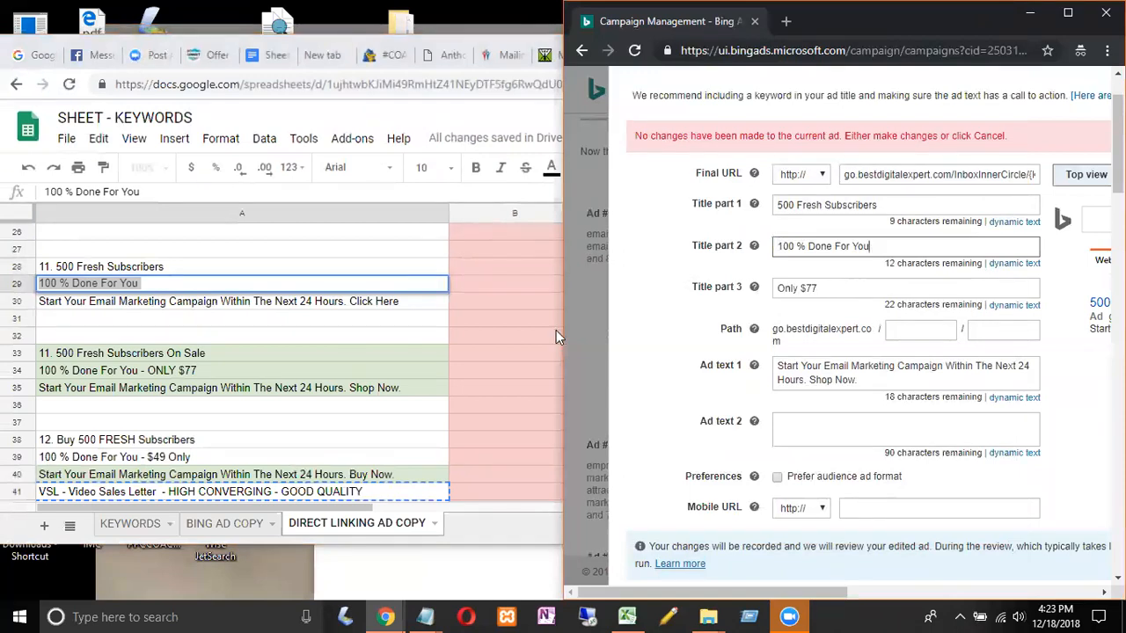
# - Replace Ad text 1 with the "Click Here" text copied from spreadsheet cell A30 and end it with a period
pyautogui.click(371, 307)
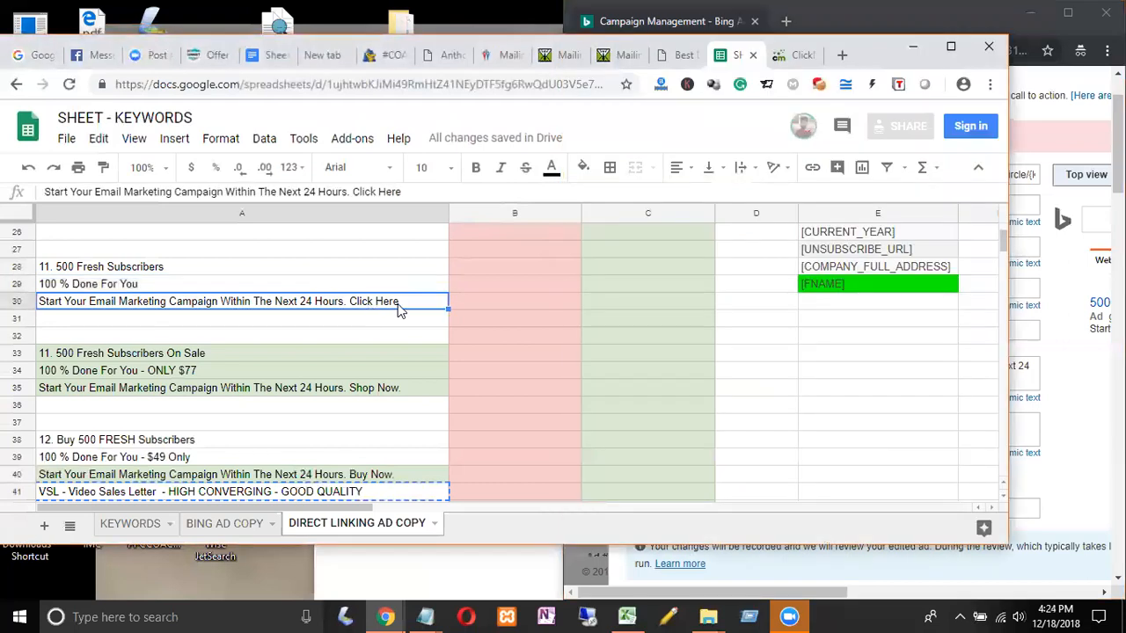
pyautogui.doubleClick(400, 303)
pyautogui.hotkey('ctrl', 'a')
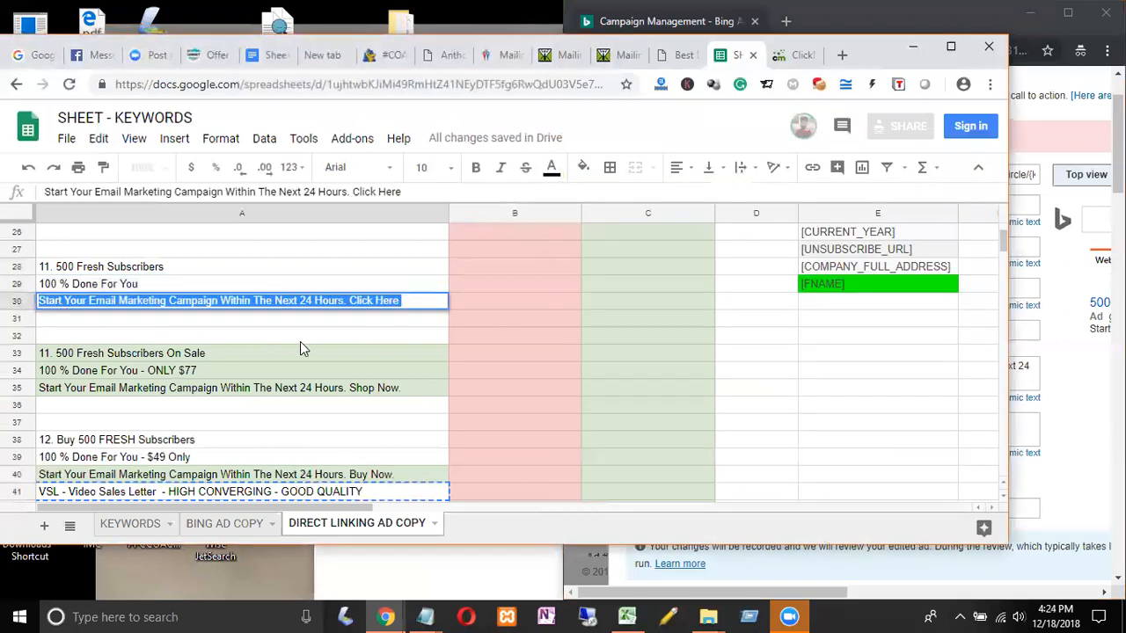
pyautogui.click(1054, 366)
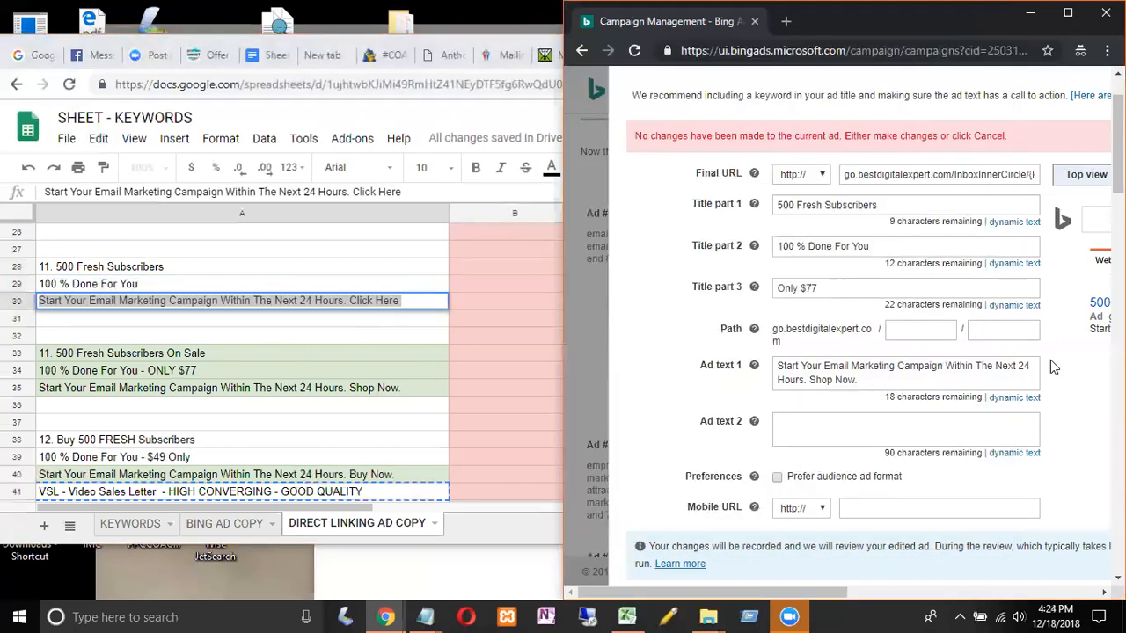
pyautogui.moveTo(871, 378); pyautogui.dragTo(755, 365)
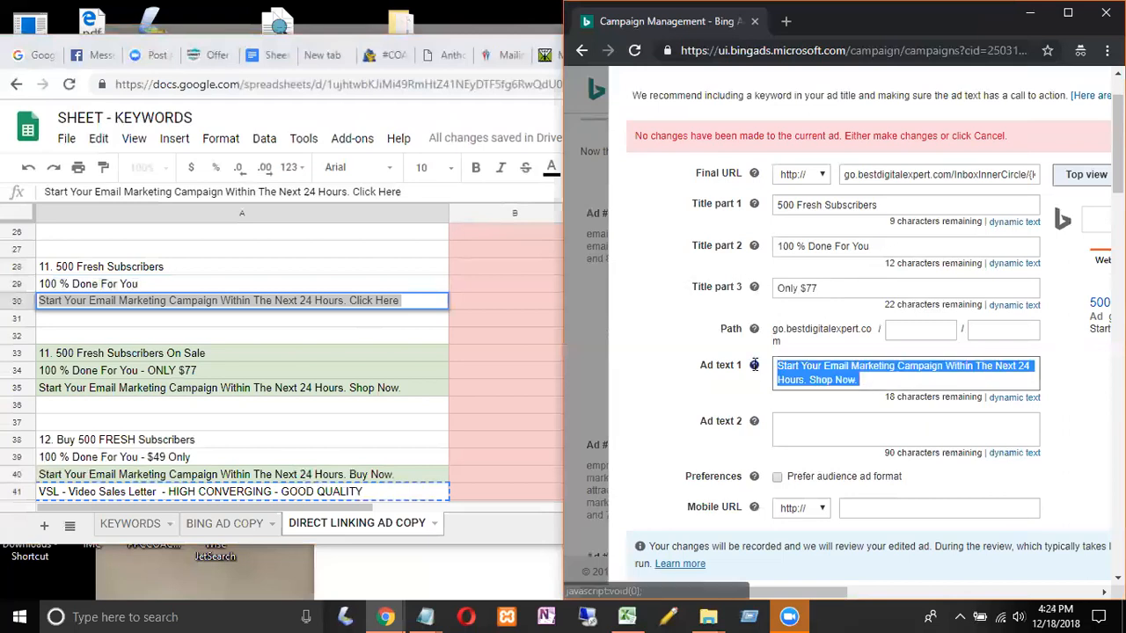
pyautogui.hotkey('ctrl', 'v')
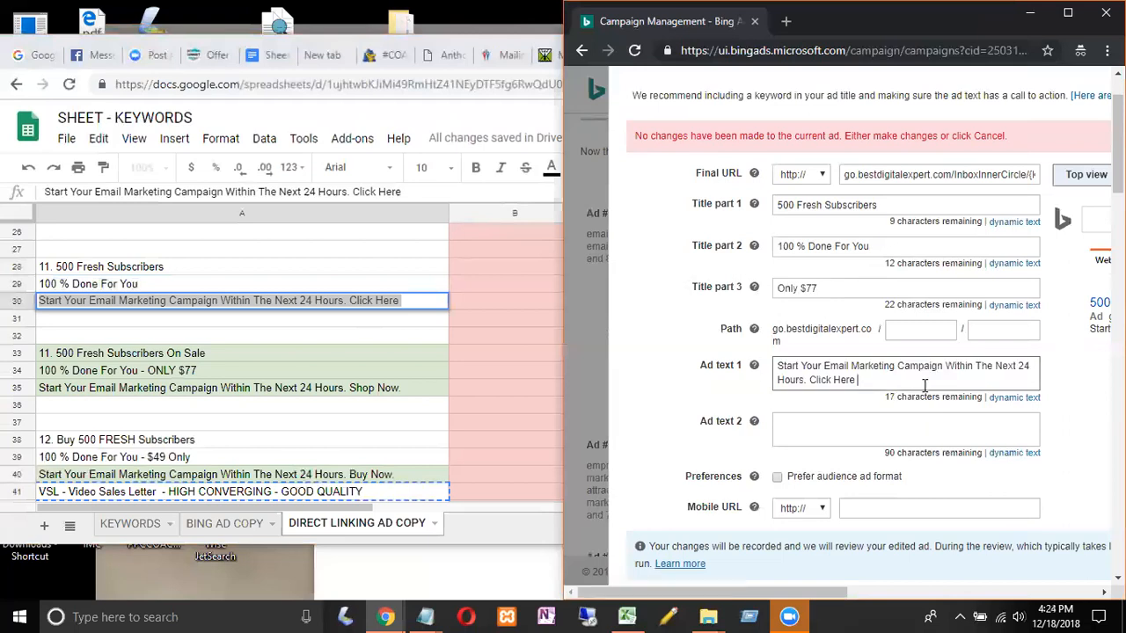
pyautogui.write('.')
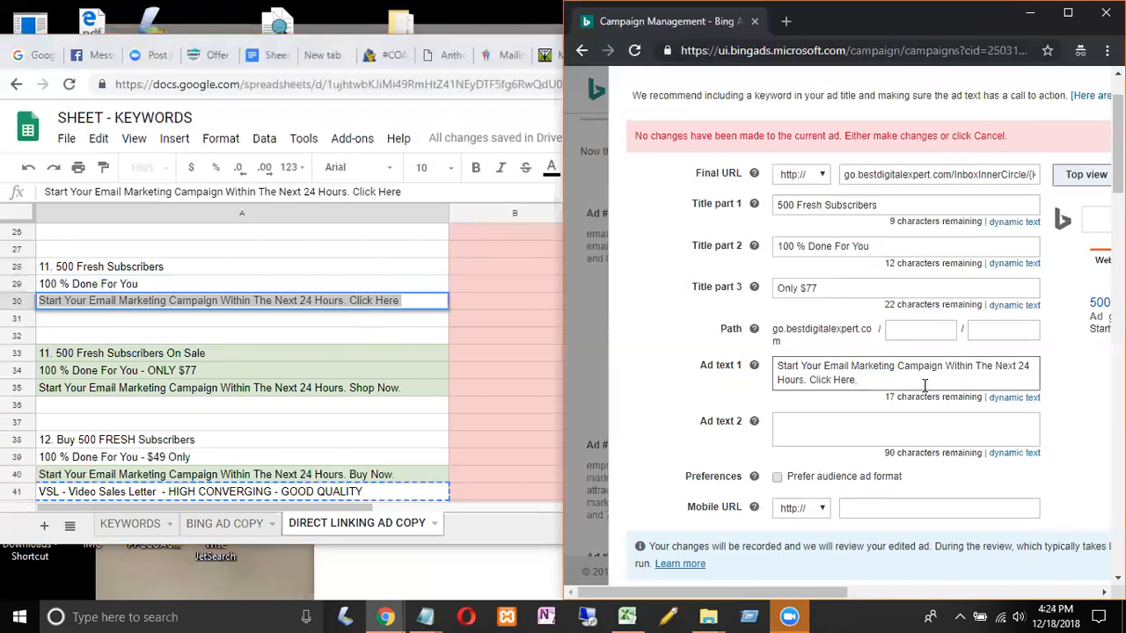